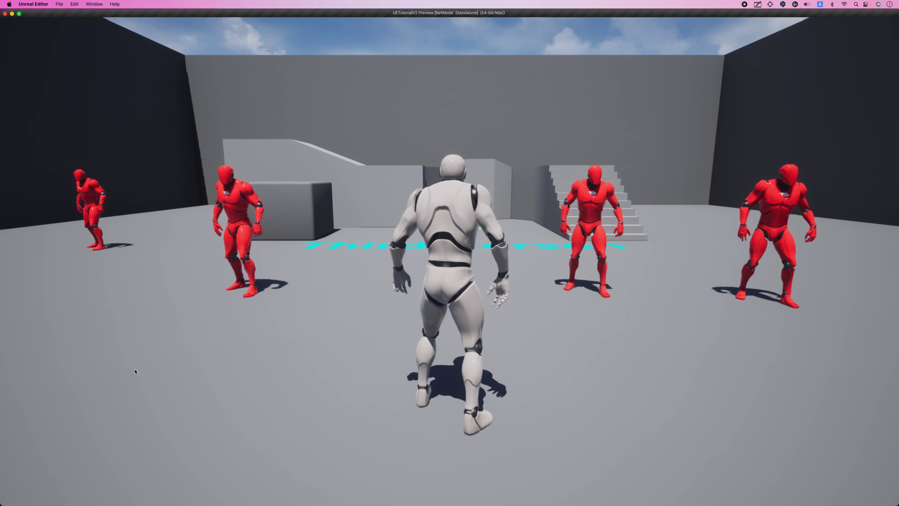
In play mode, lock onto the enemy right of centre and walk toward and back from the enemies
click(135, 371)
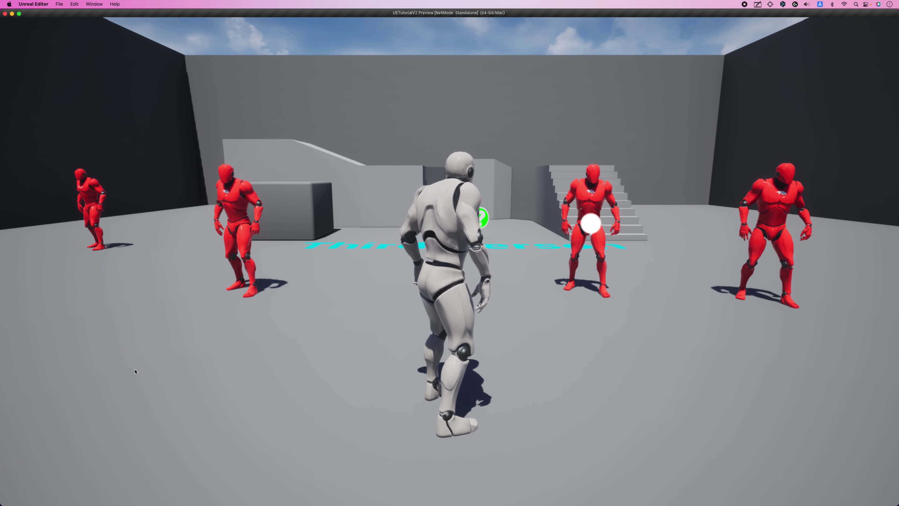
key(w)
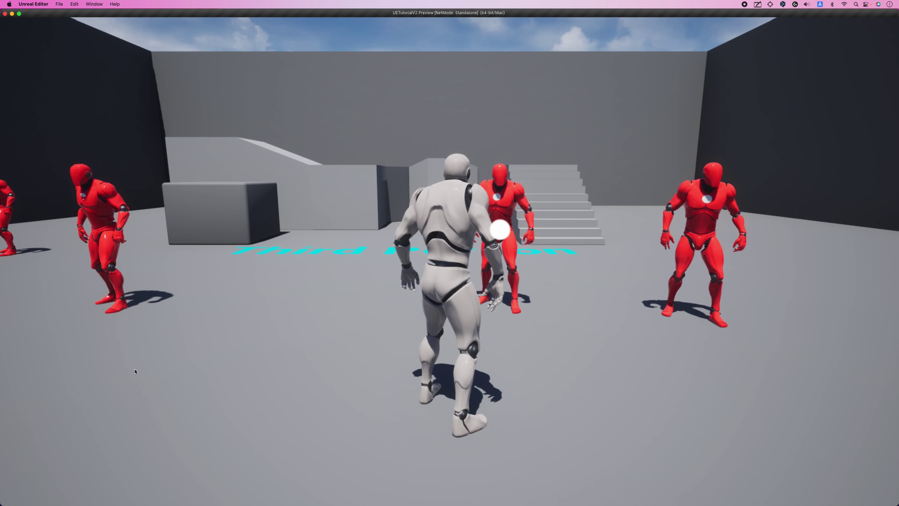
key(s)
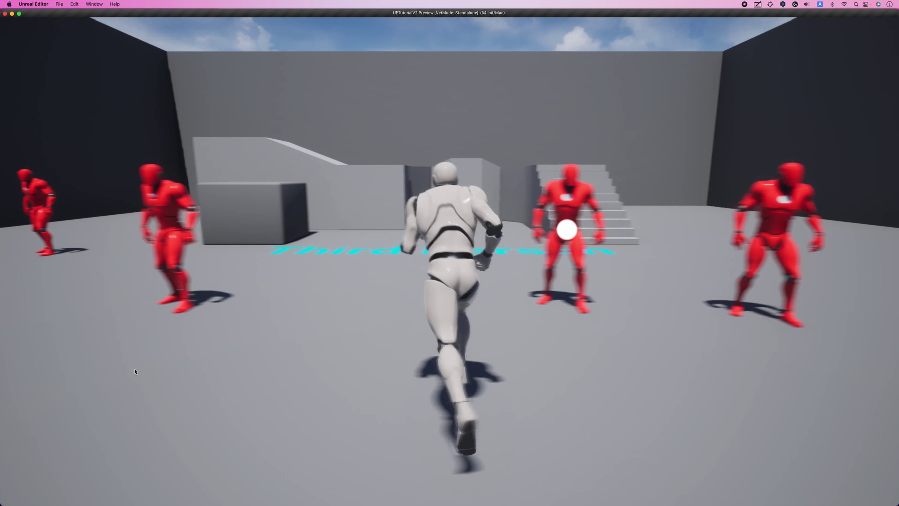
click(135, 371)
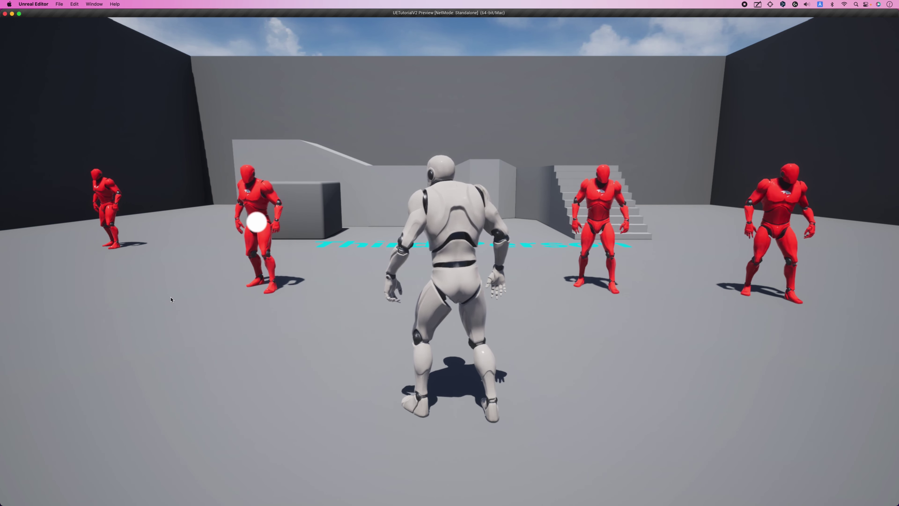
Cycle the lock-on target across the enemies with Tab, ending on the far-right enemy
key(Tab)
key(Tab)
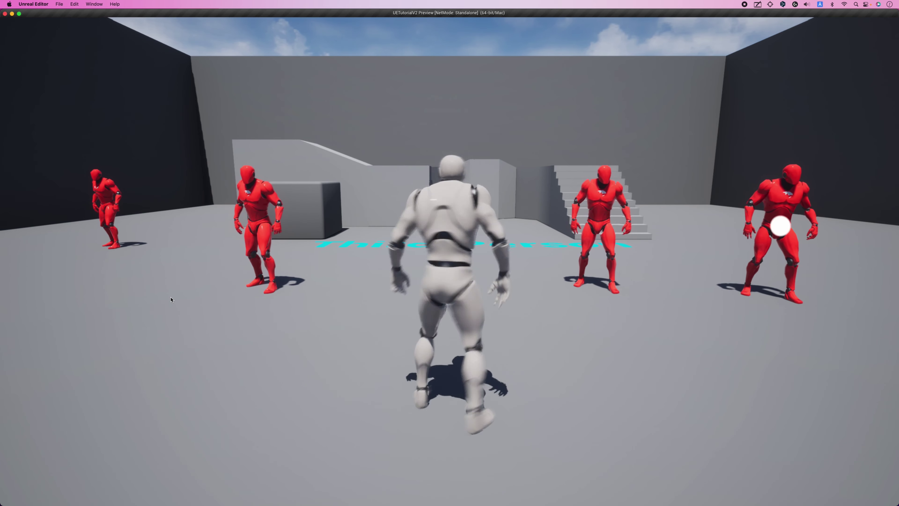
key(Tab)
key(Tab)
key(Tab)
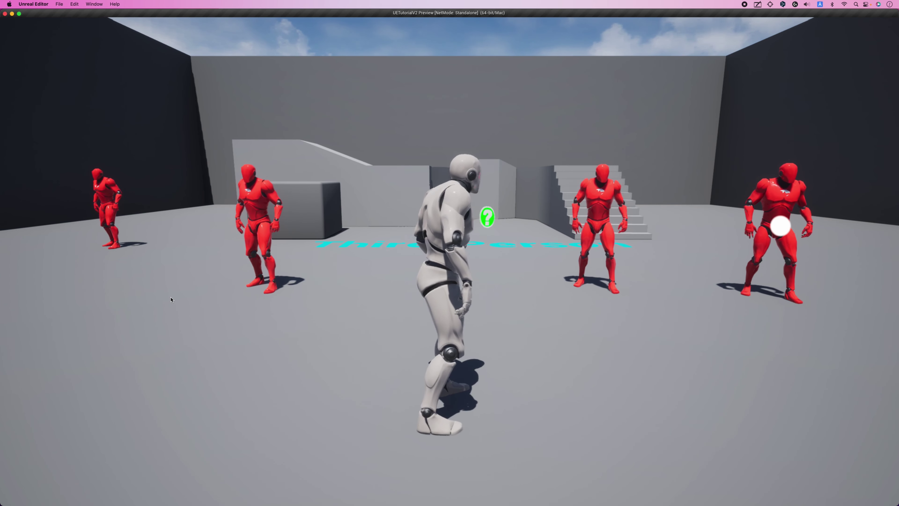
key(w)
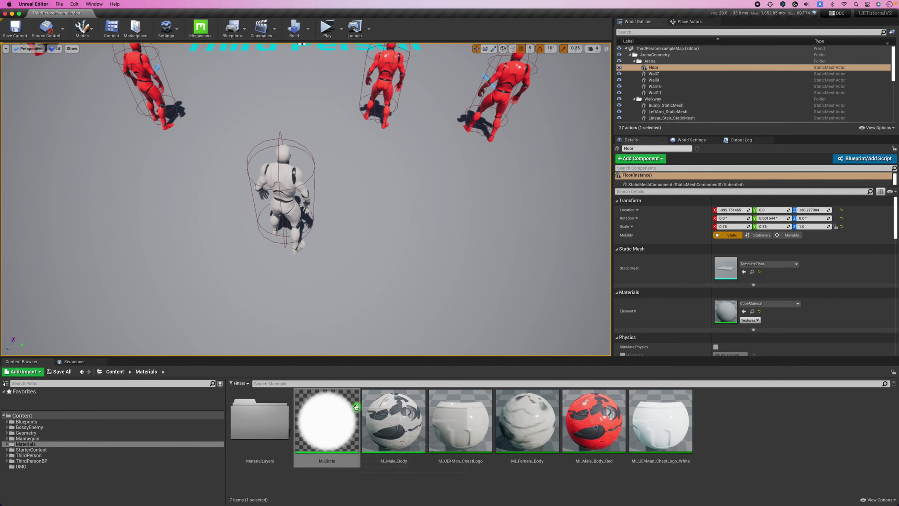
double_click(339, 417)
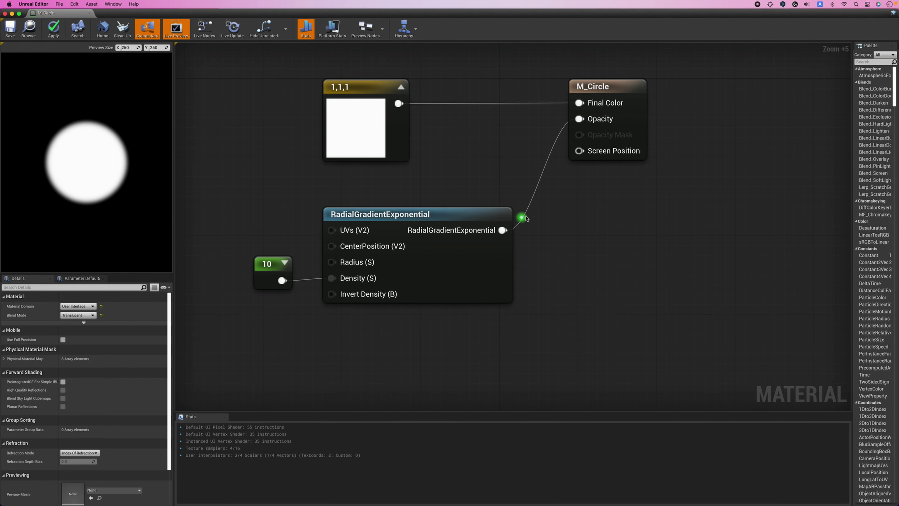
right_drag(561, 219, 579, 272)
click(650, 149)
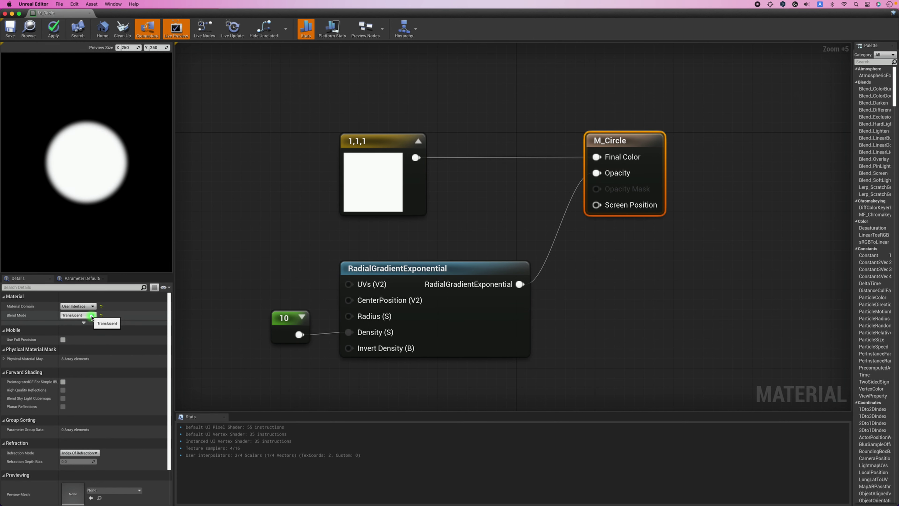
click(271, 257)
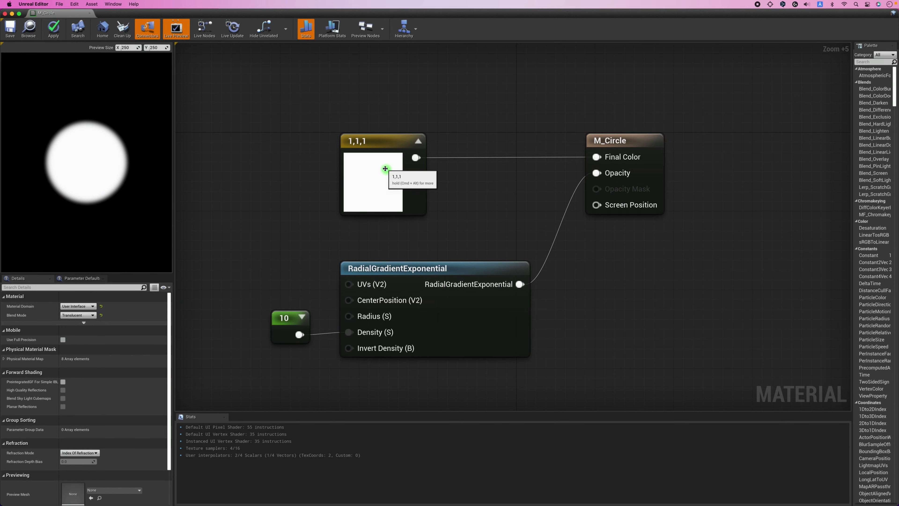
click(353, 141)
click(277, 153)
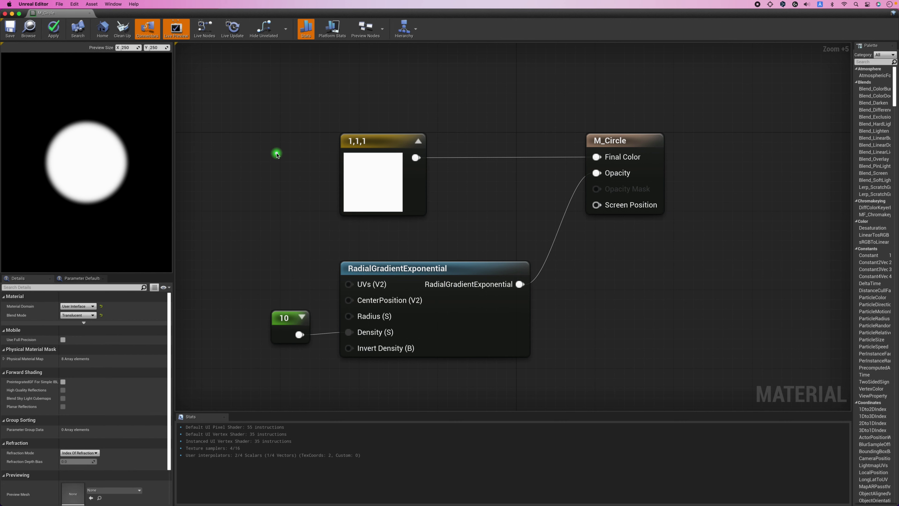
right_click(277, 155)
text(con)
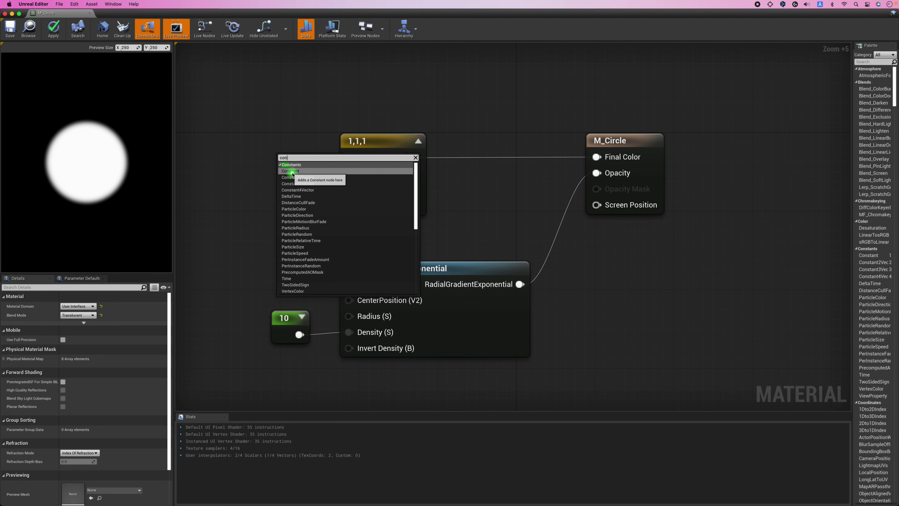
click(291, 243)
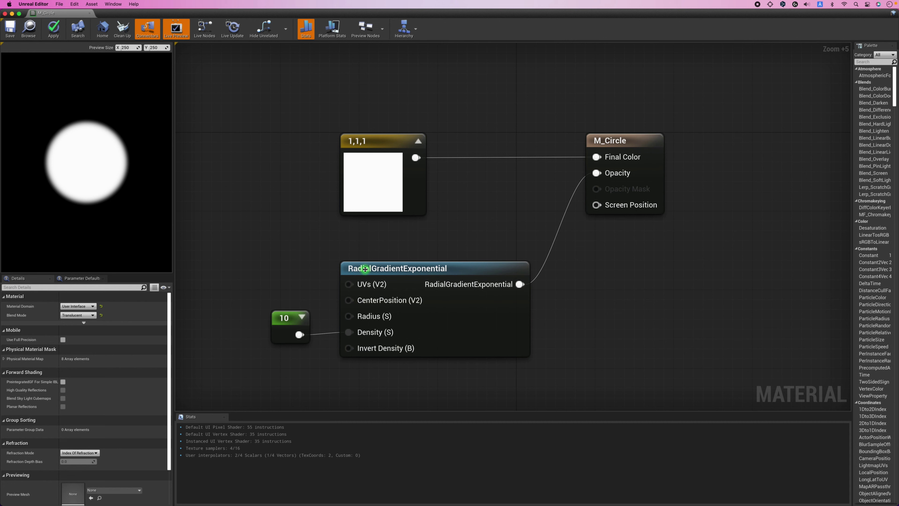
click(386, 273)
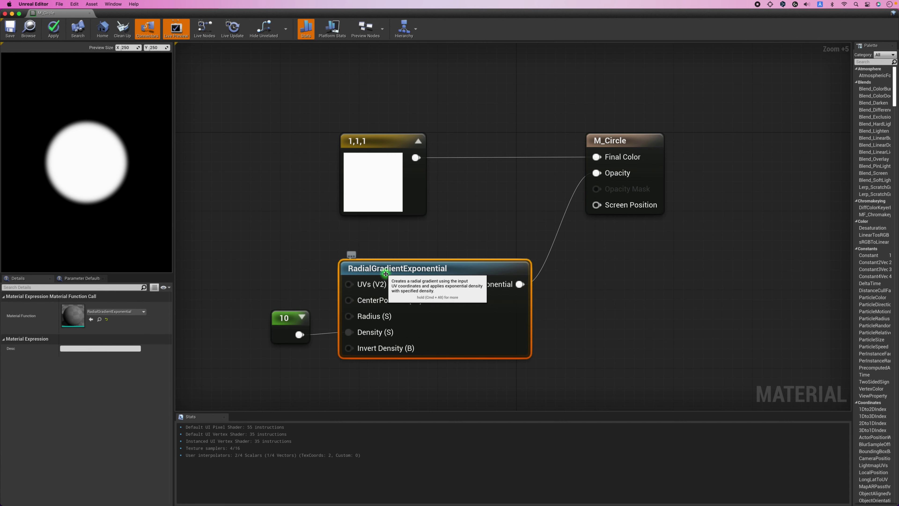
click(279, 325)
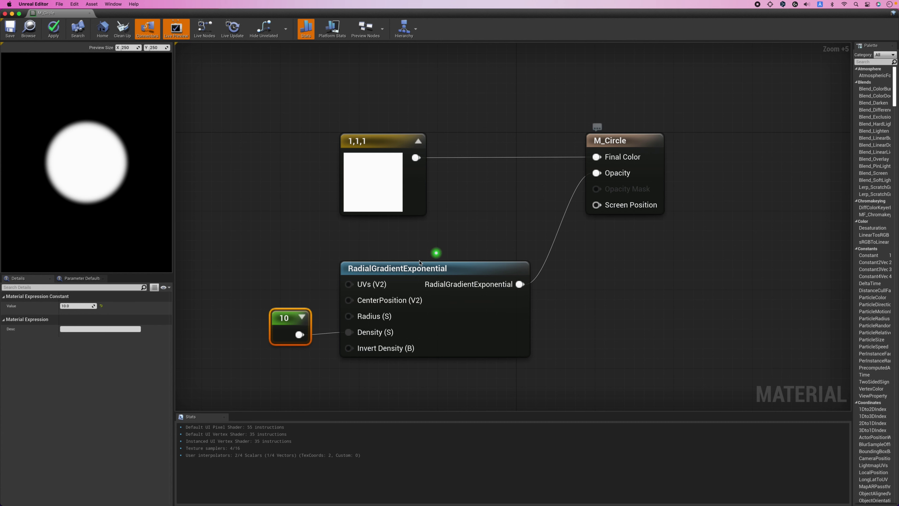
click(297, 298)
click(281, 324)
click(4, 13)
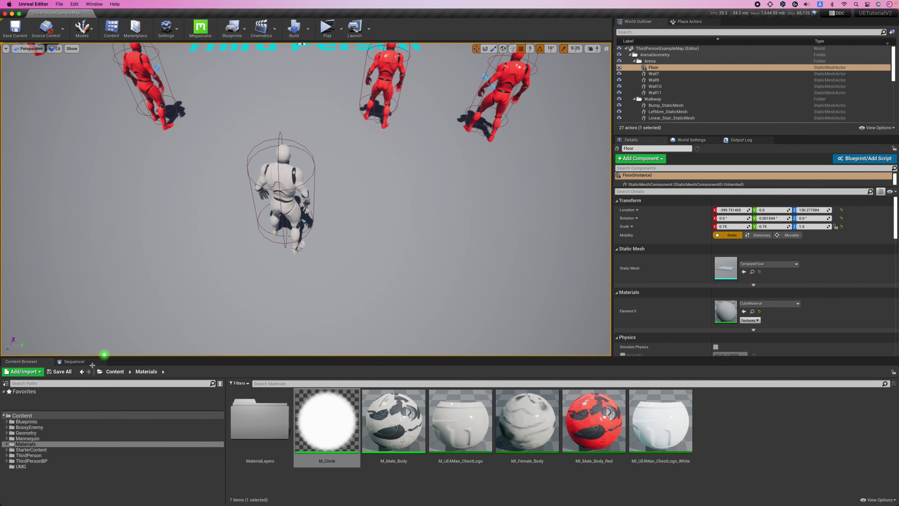
Open the UI_LockOnMarker widget from the UMG folder and bring the circle marker near the canvas centre
click(68, 467)
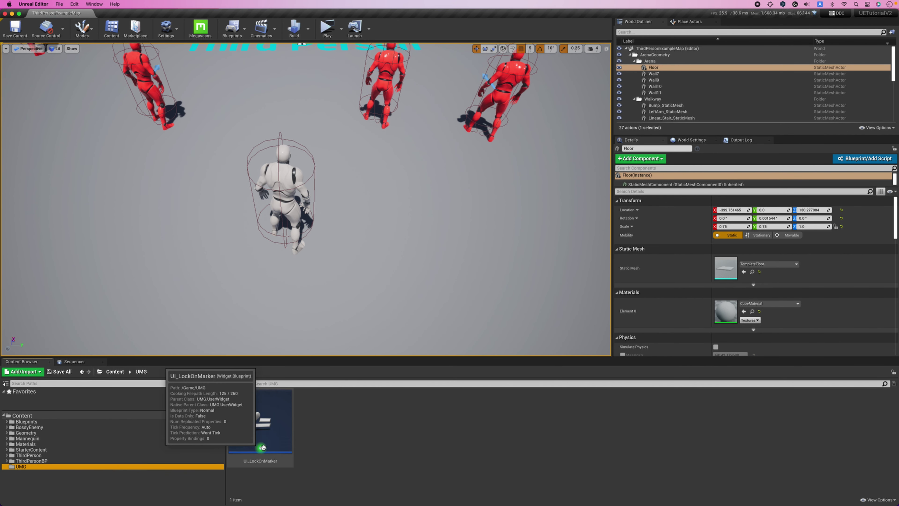
click(267, 433)
double_click(268, 433)
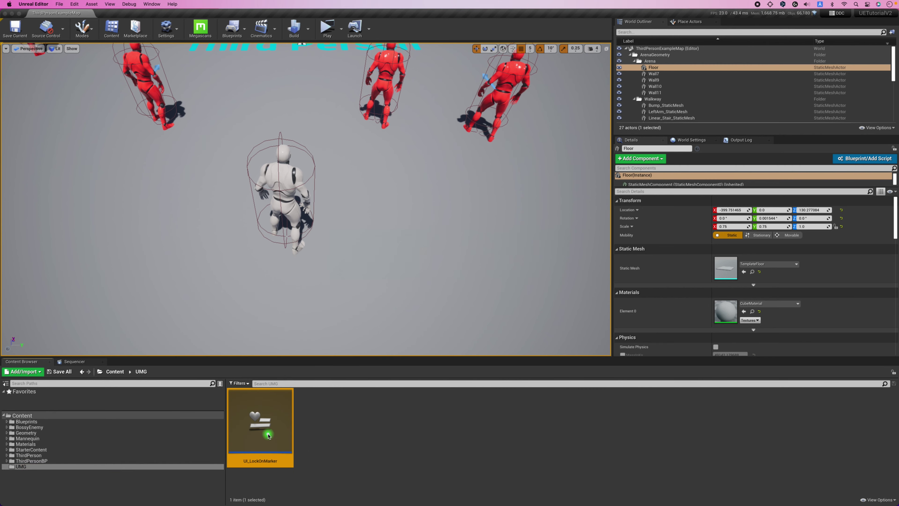
scroll(408, 280, up, 1)
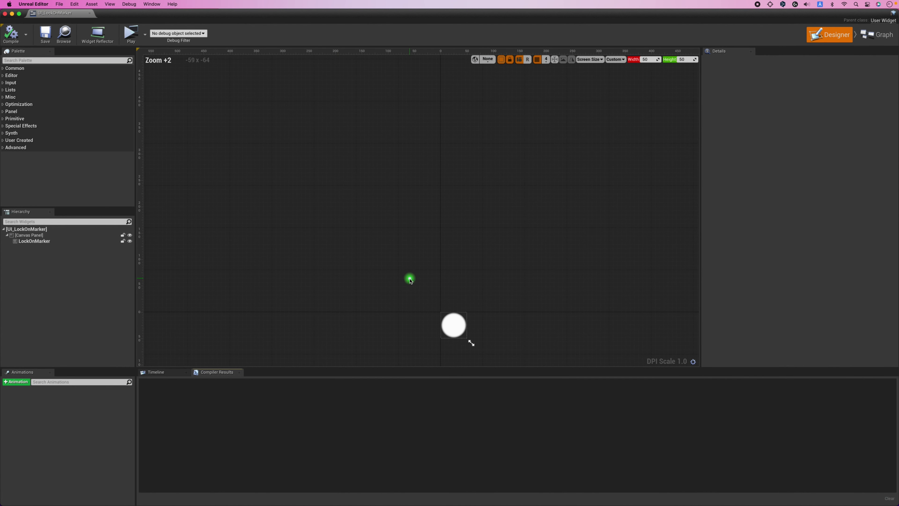
right_drag(410, 279, 353, 220)
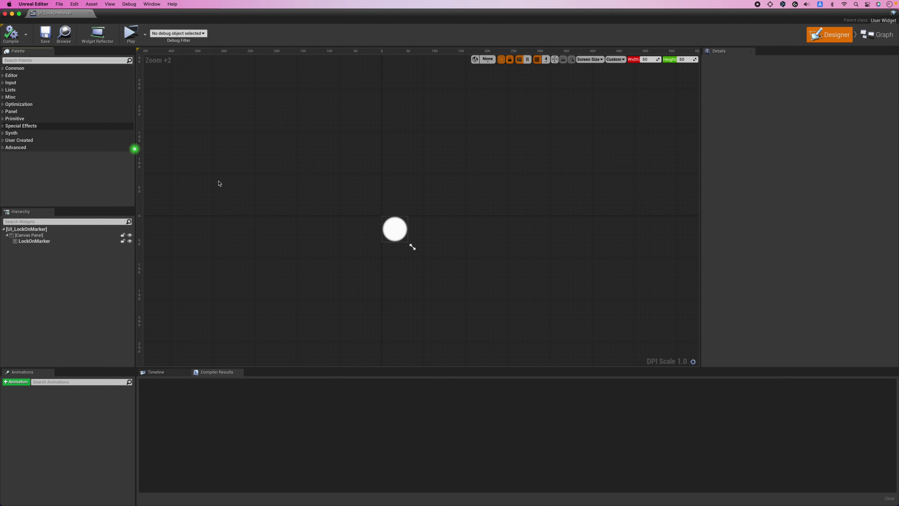
Inspect the LockOnMarker image's anchor presets and 50-wide preview screen size, leaving them unchanged
click(393, 232)
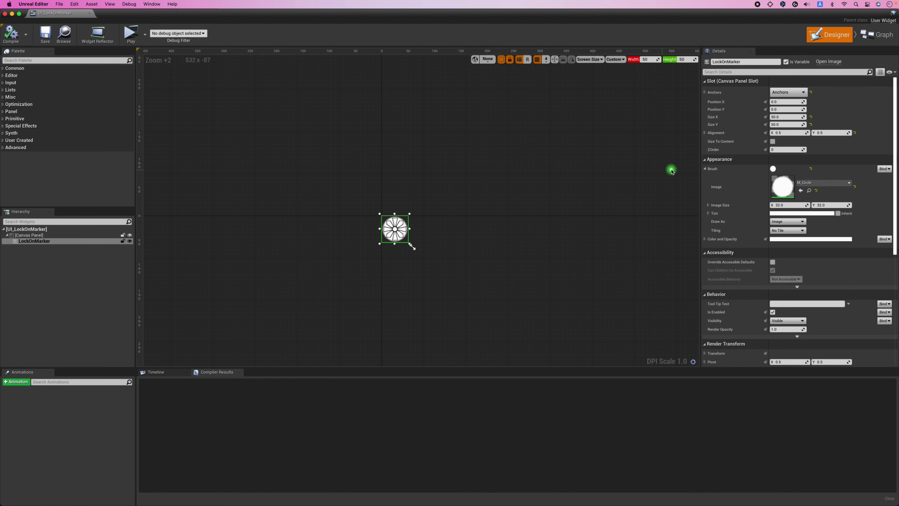
click(786, 91)
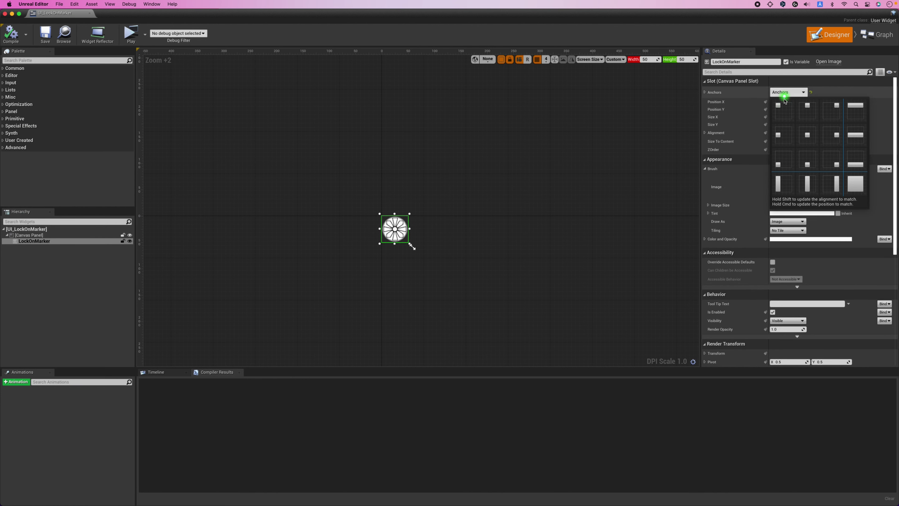
click(846, 92)
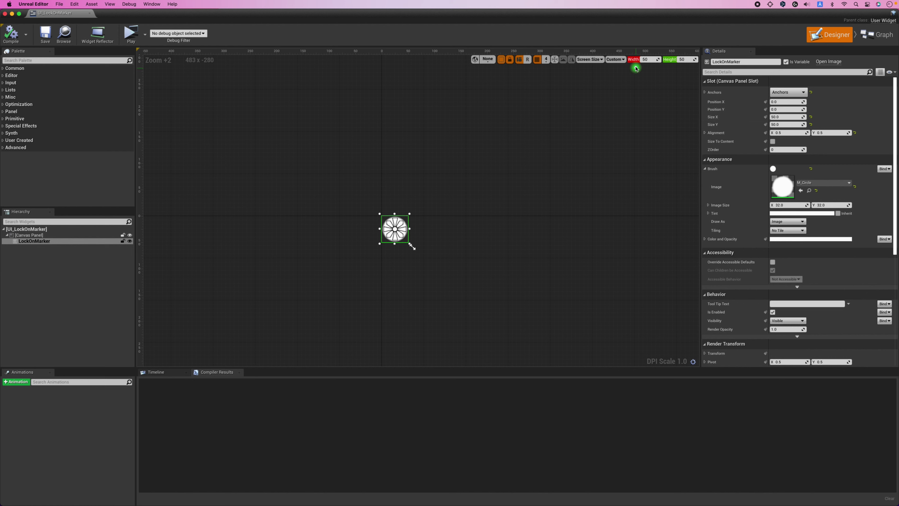
click(620, 60)
click(685, 85)
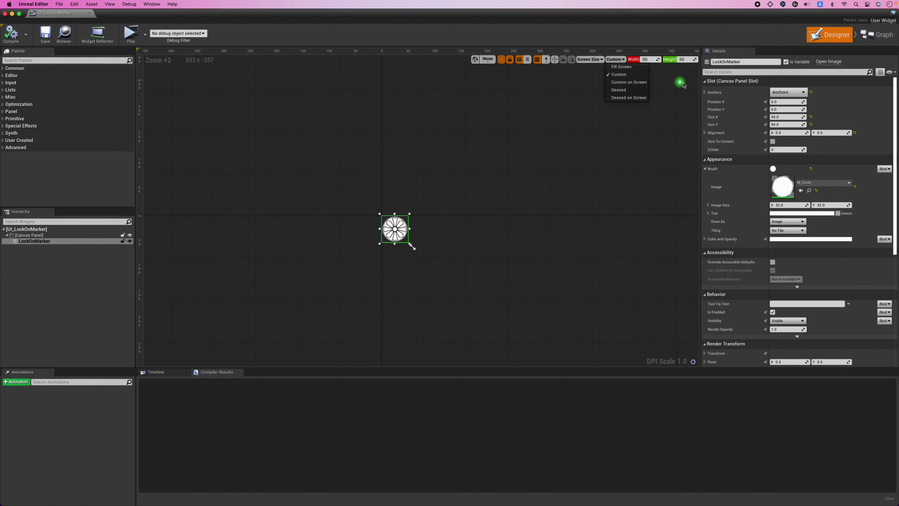
click(685, 85)
click(650, 60)
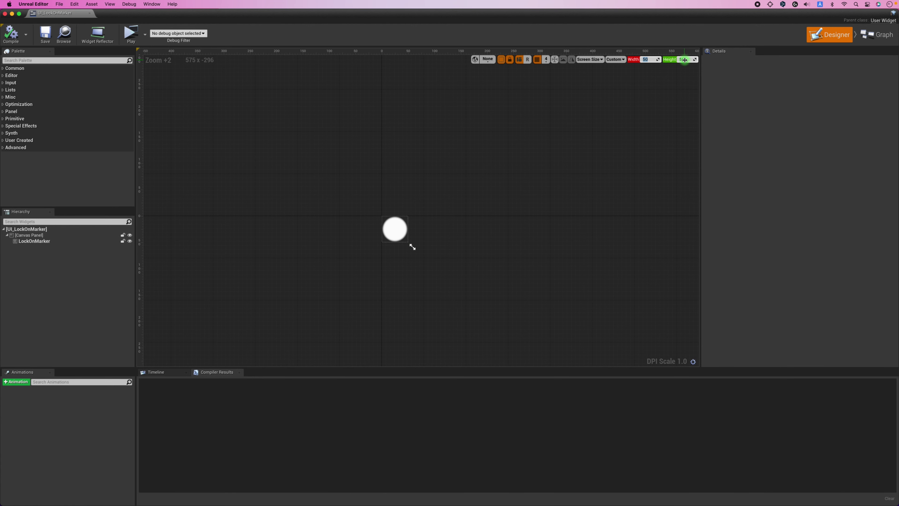
click(629, 130)
click(588, 132)
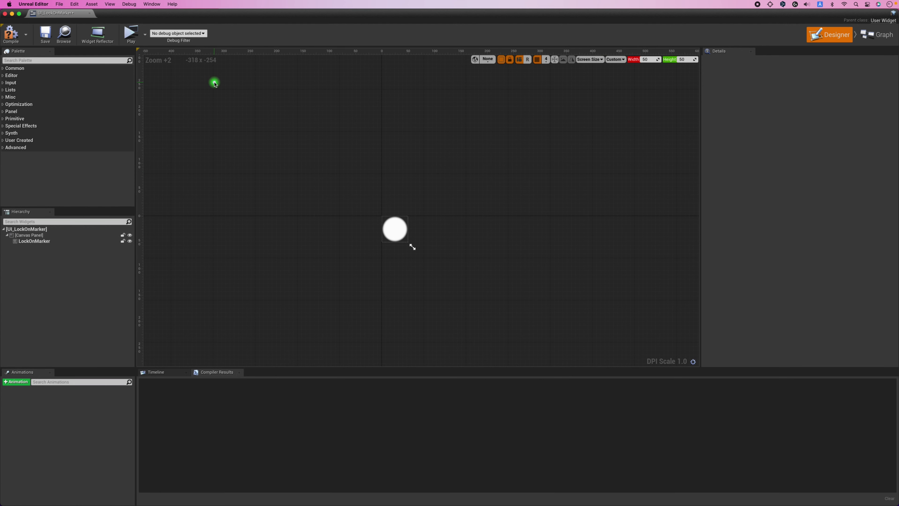
Compile and save UI_LockOnMarker, then close the widget editor
click(10, 34)
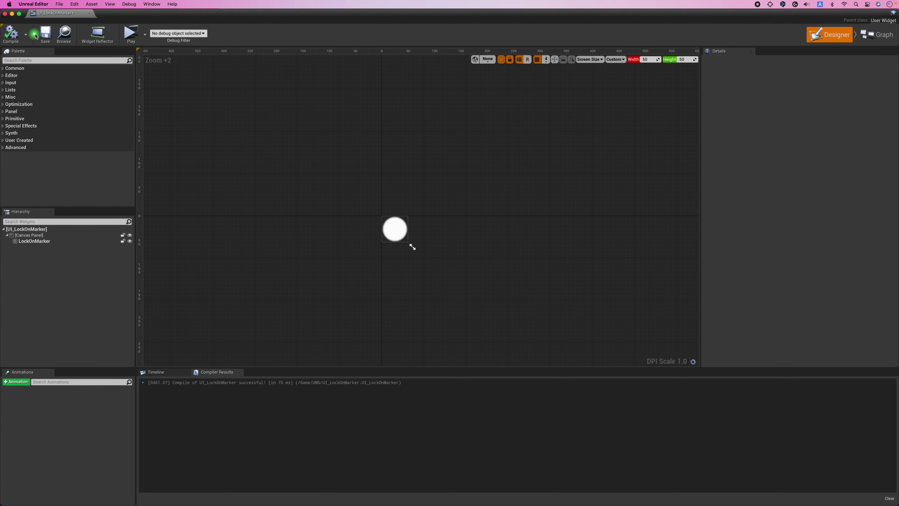
click(43, 35)
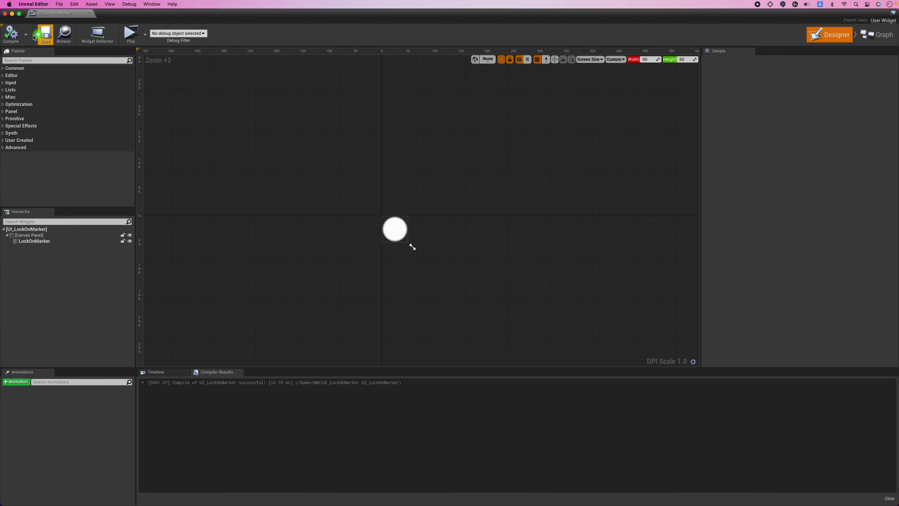
click(6, 15)
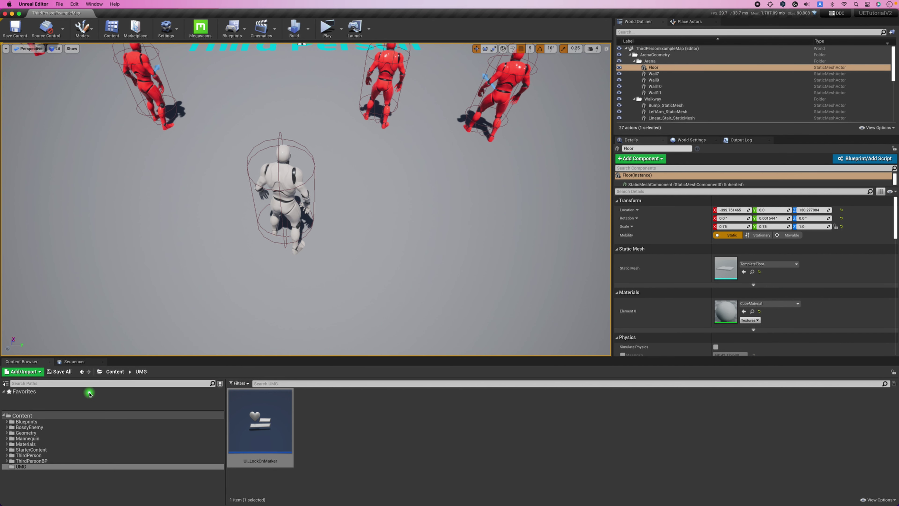
Open BP_Enemy from the Blueprints folder and select its LockOnMarker widget component
click(67, 422)
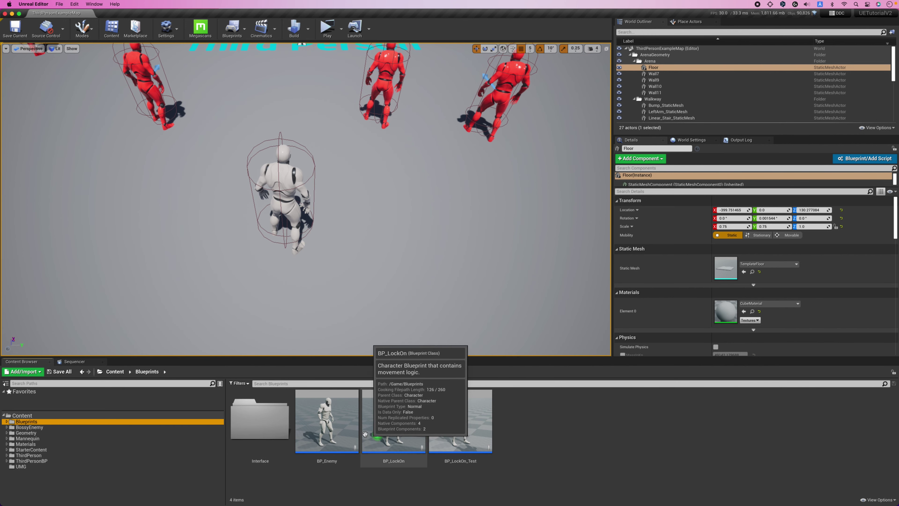
double_click(339, 419)
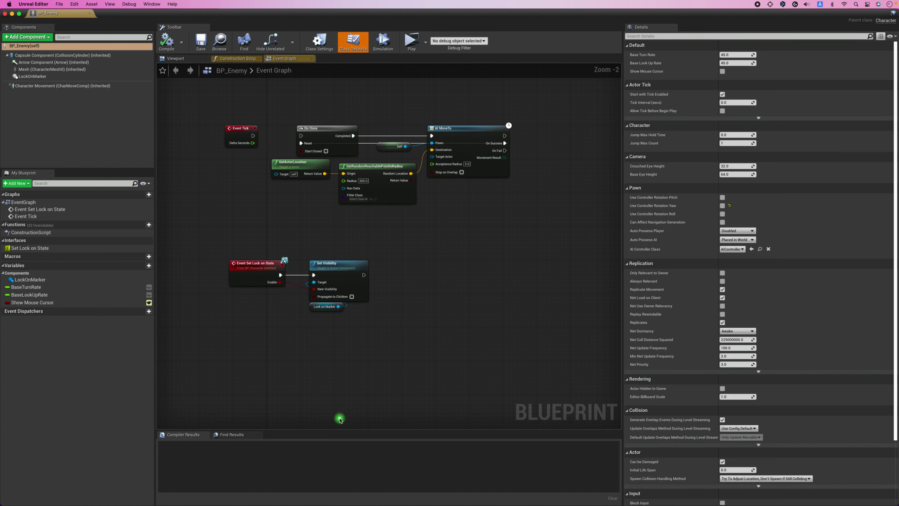
click(180, 58)
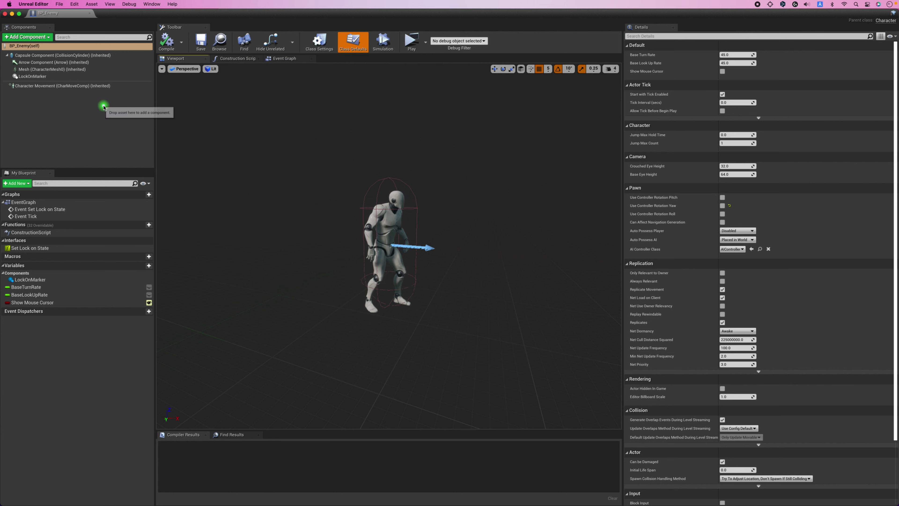
click(39, 37)
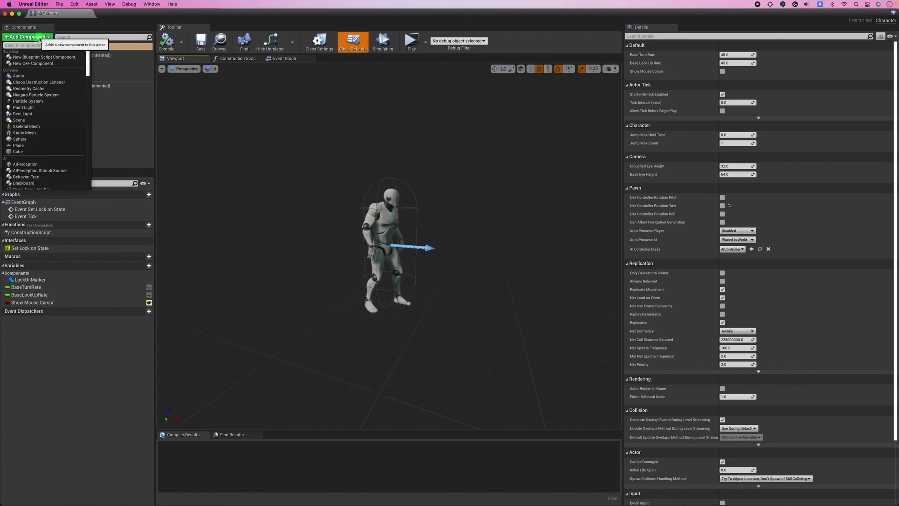
text(w)
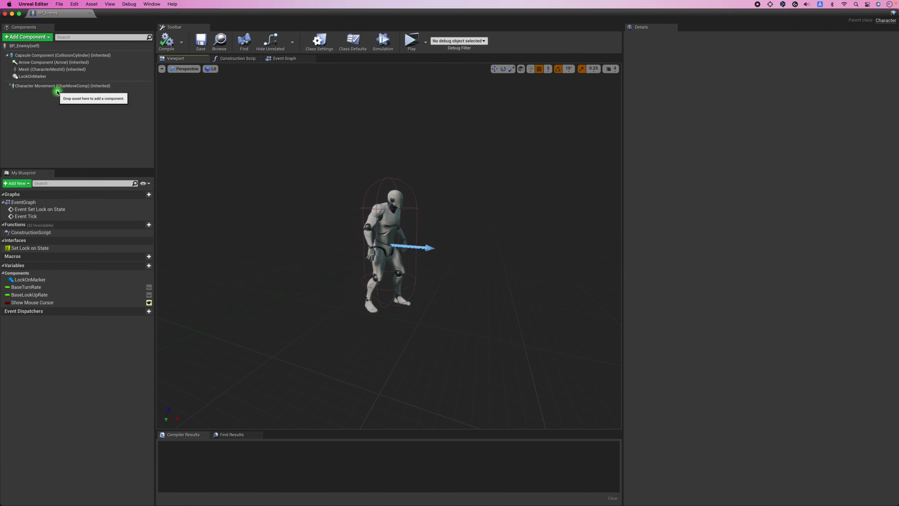
click(56, 78)
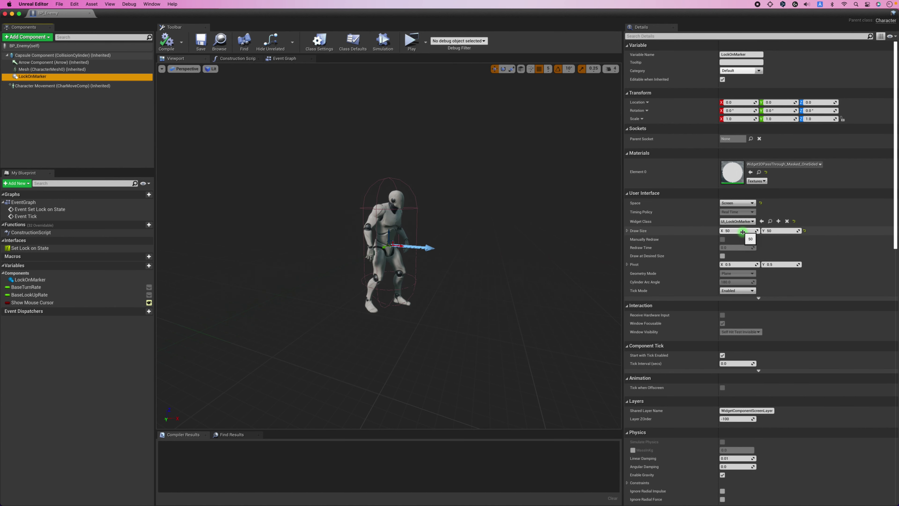
Confirm the LockOnMarker draw size stays 50 by 50 and scroll through its remaining settings
click(742, 232)
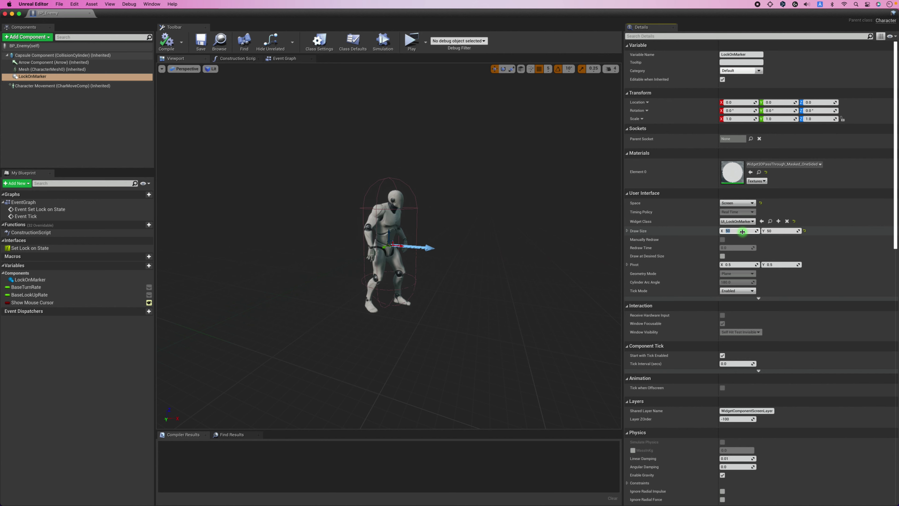
click(781, 231)
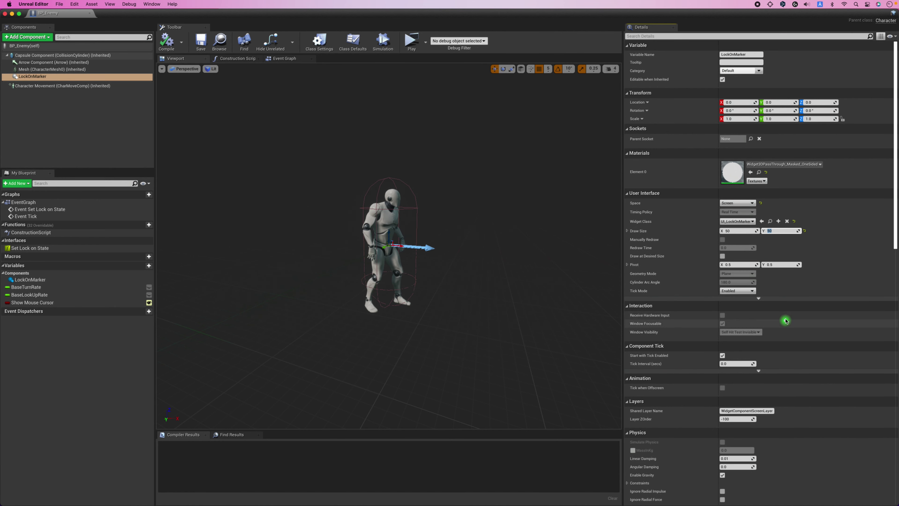
scroll(786, 319, down, 8)
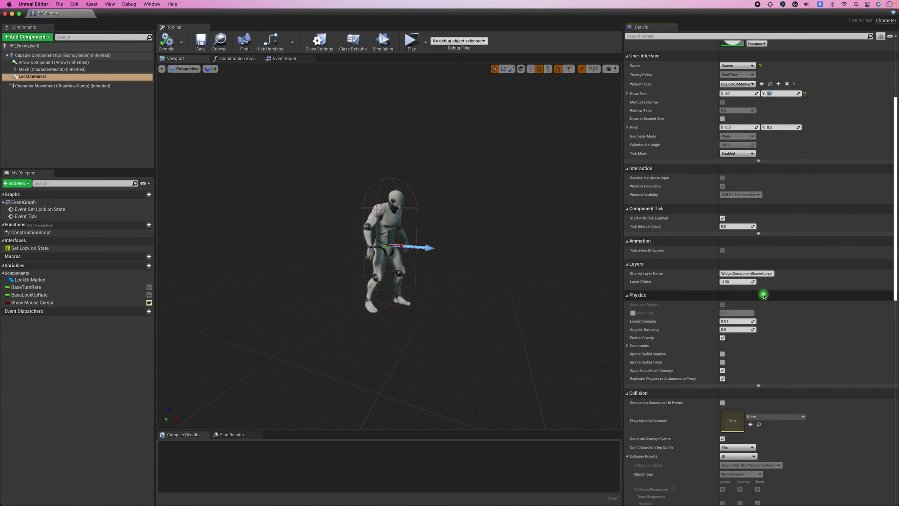
scroll(763, 296, down, 4)
scroll(763, 295, down, 1)
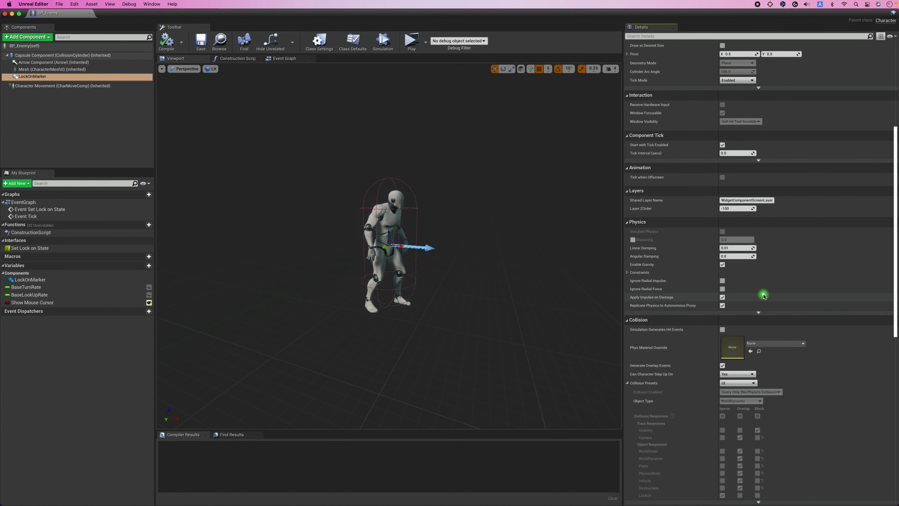
scroll(764, 295, down, 8)
scroll(764, 296, down, 9)
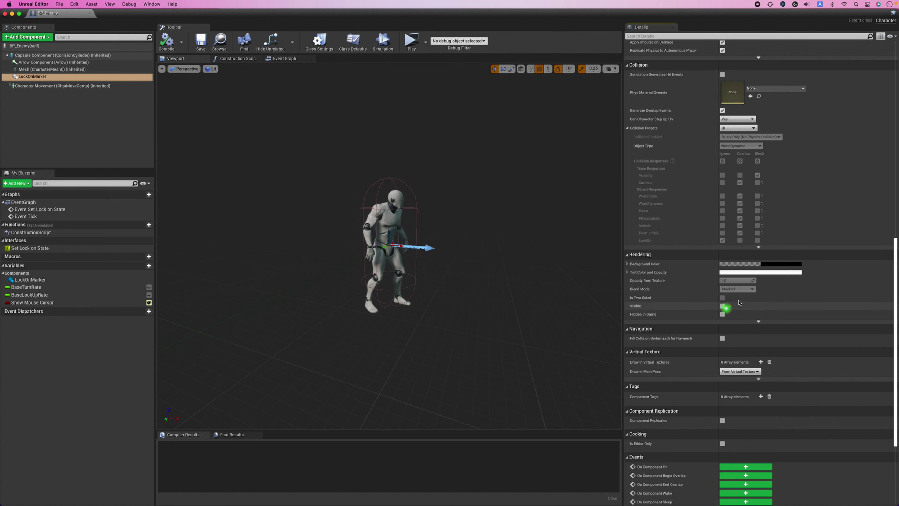
click(787, 319)
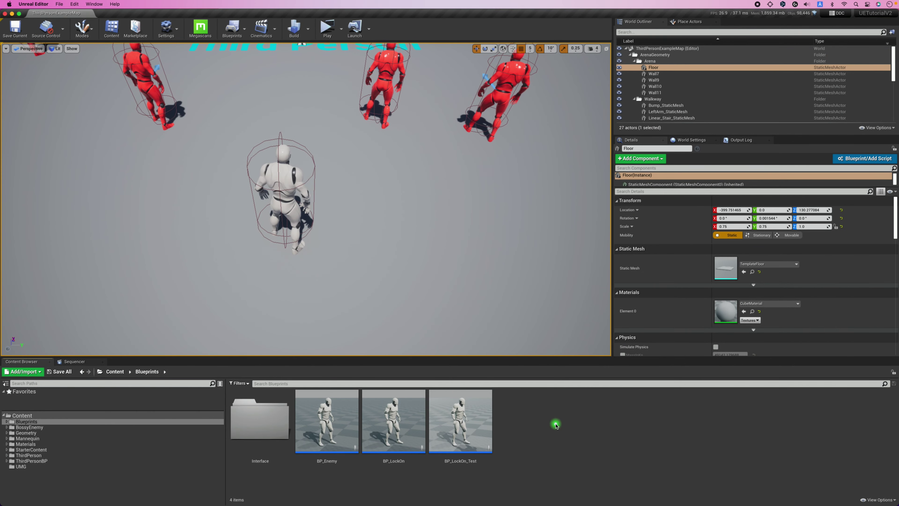
In BP_LockOn, add a Sphere Collision component named LockOnCollision and select it
double_click(386, 414)
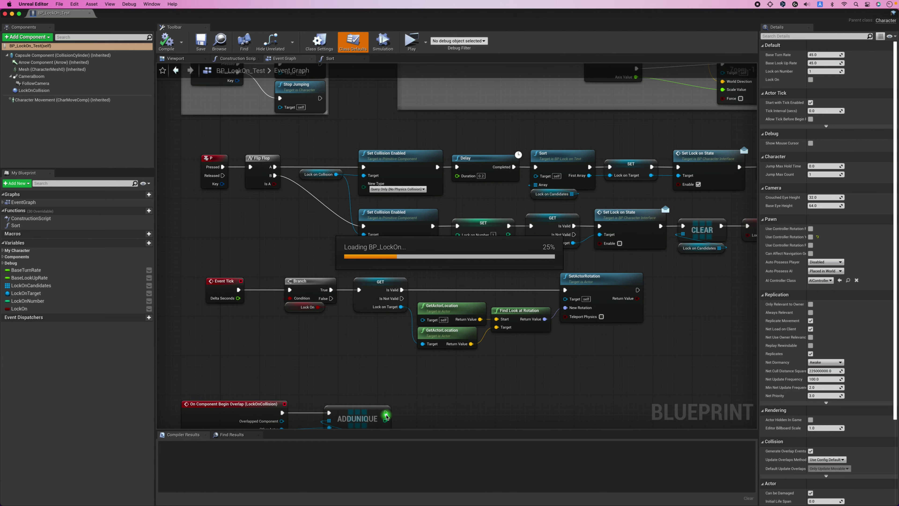
right_drag(303, 324, 258, 248)
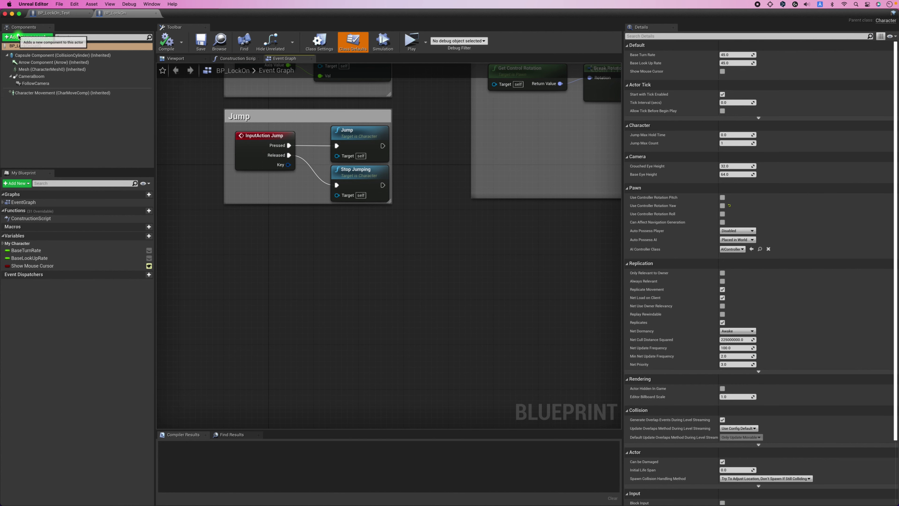
click(19, 37)
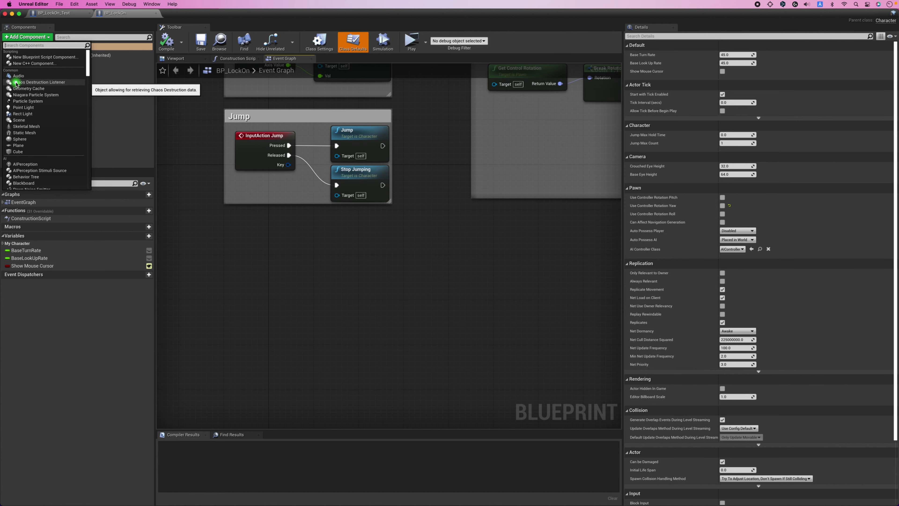
text(colli)
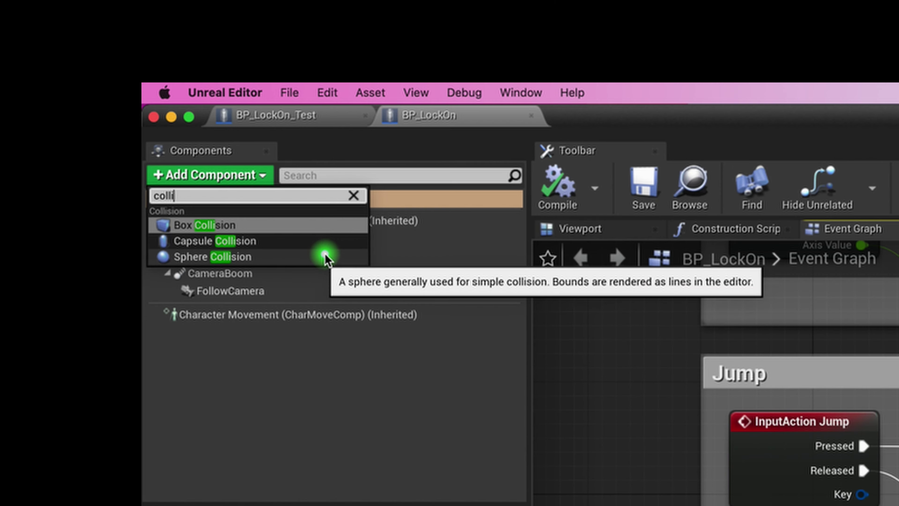
click(311, 261)
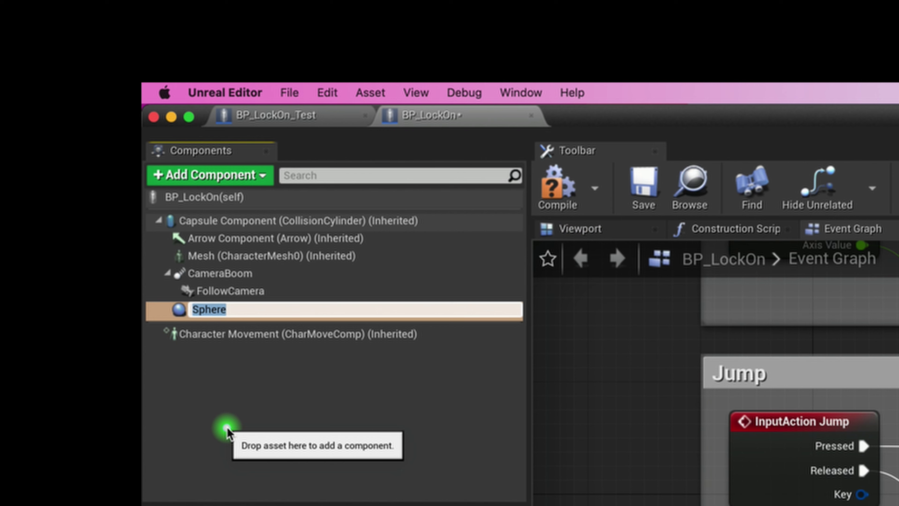
text(LockOnCollsion)
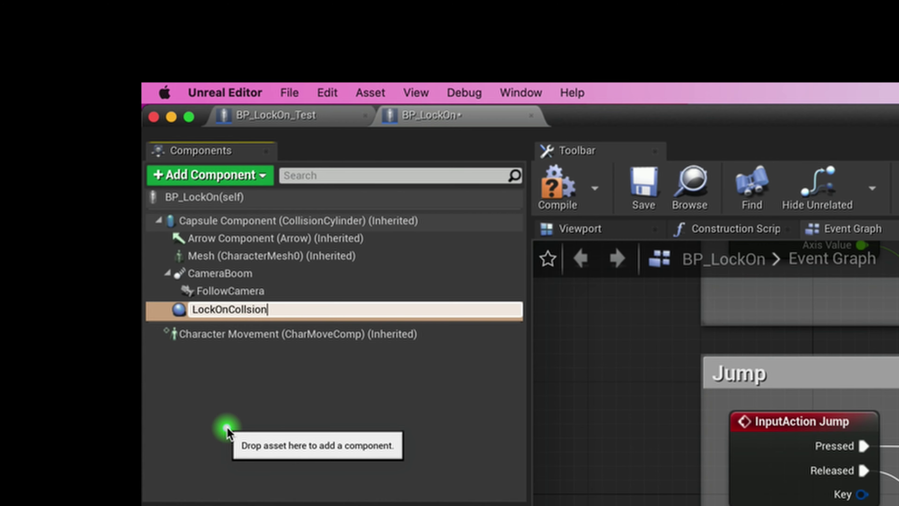
key(Return)
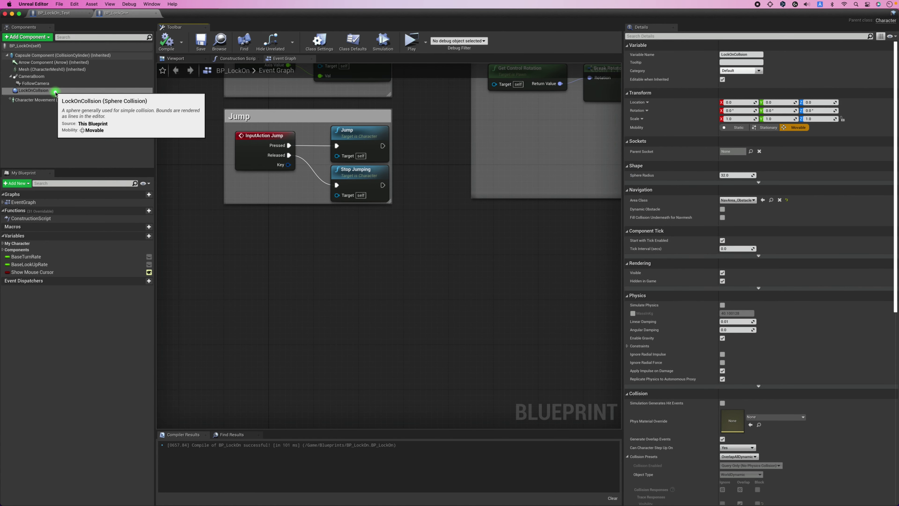
click(56, 92)
click(80, 4)
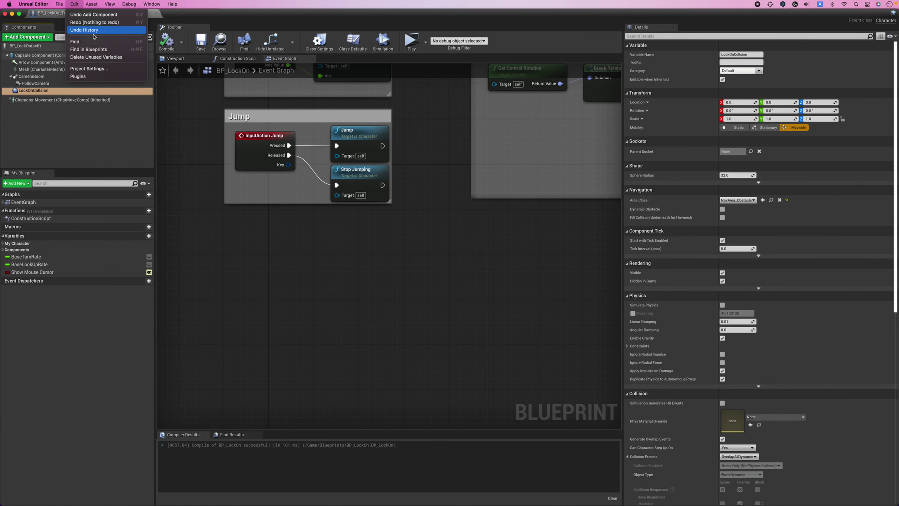
click(102, 70)
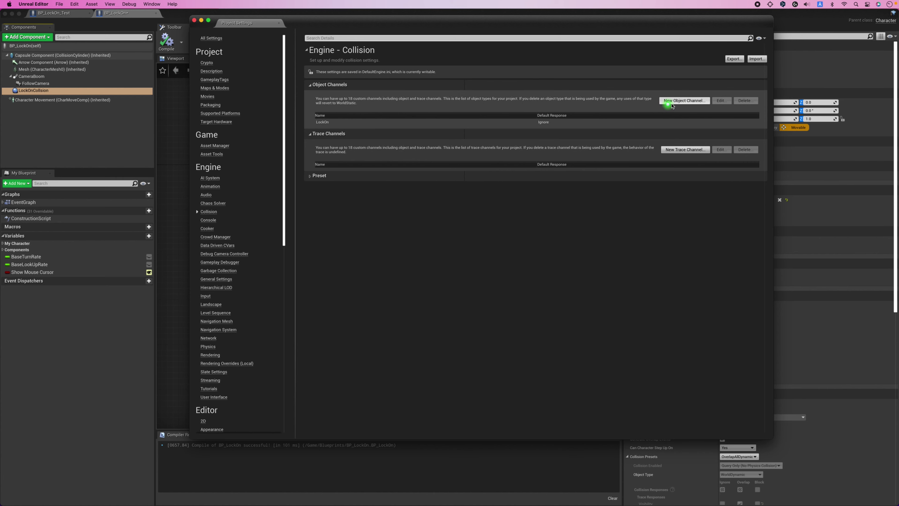
click(683, 101)
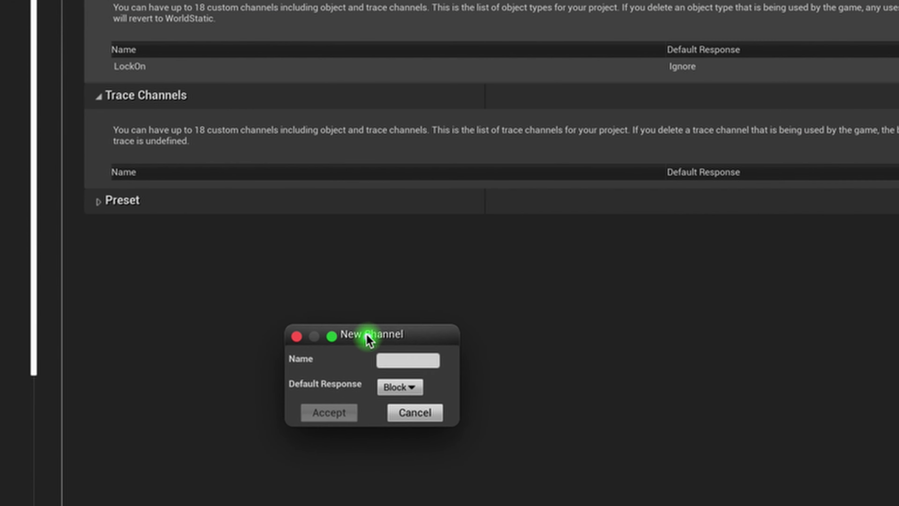
click(459, 246)
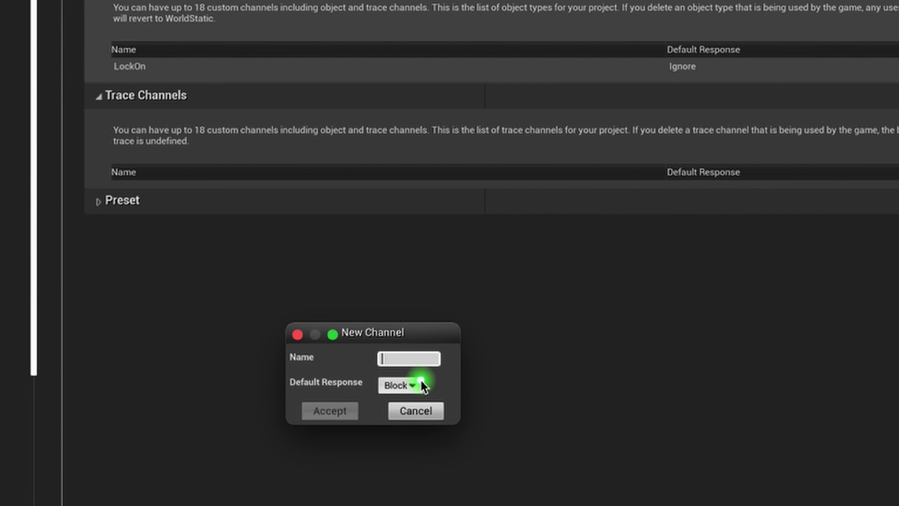
click(411, 389)
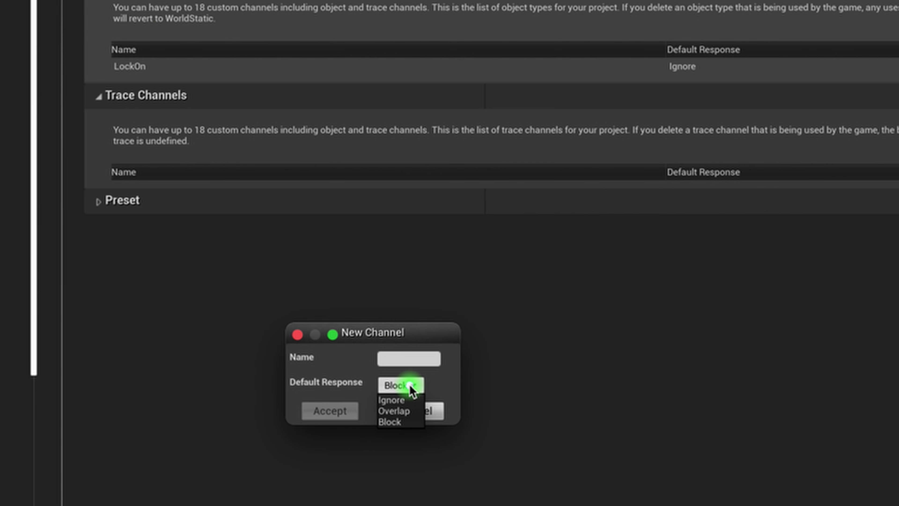
click(403, 401)
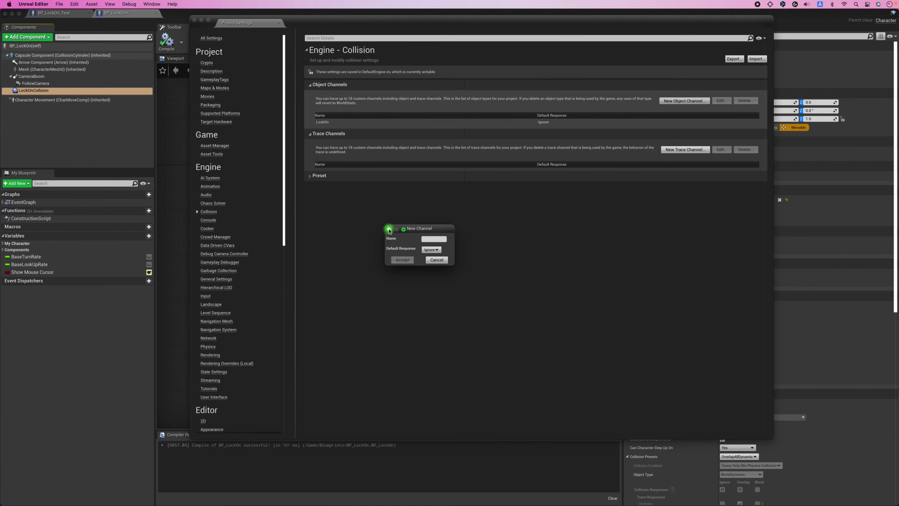
click(297, 334)
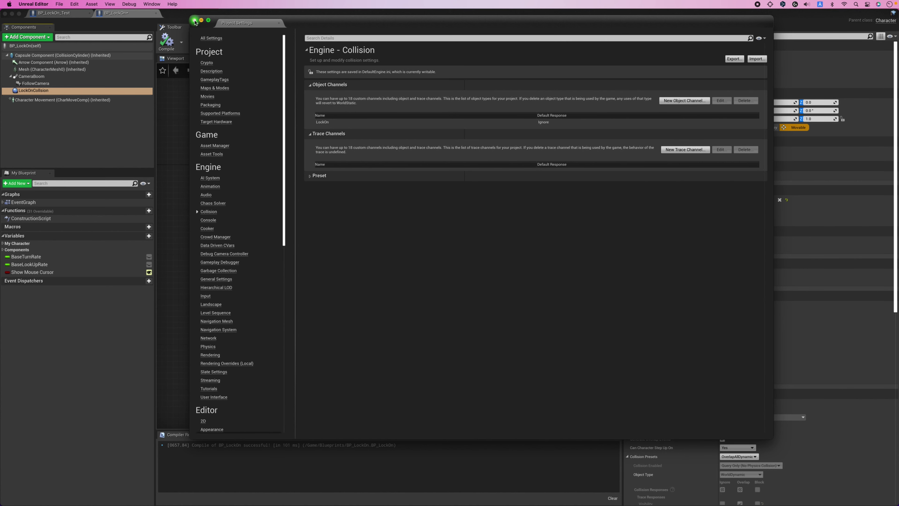
click(194, 21)
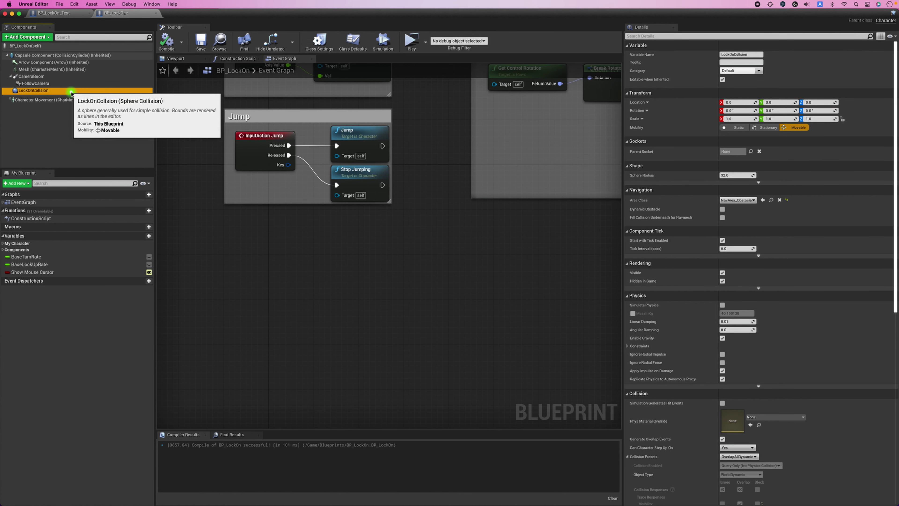
Give LockOnCollision a Custom collision preset, No Collision enabled, and object type LockOn
scroll(763, 177, down, 5)
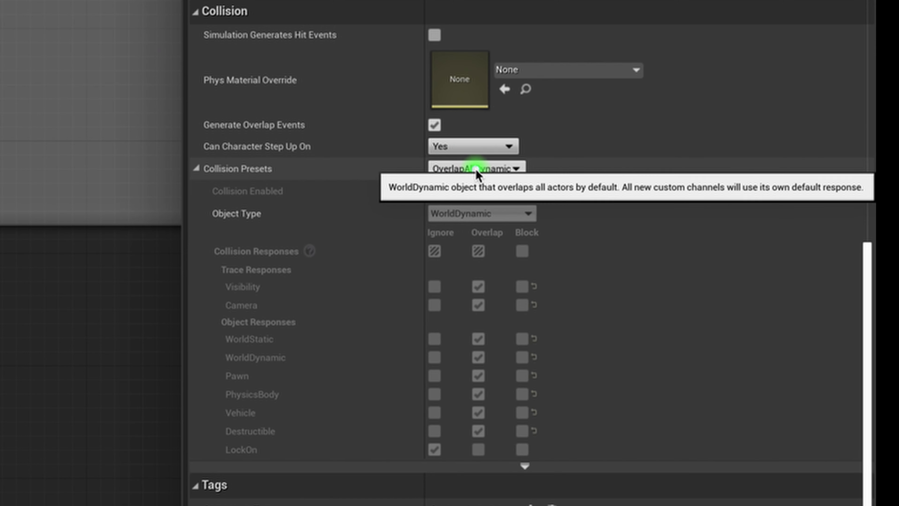
click(476, 169)
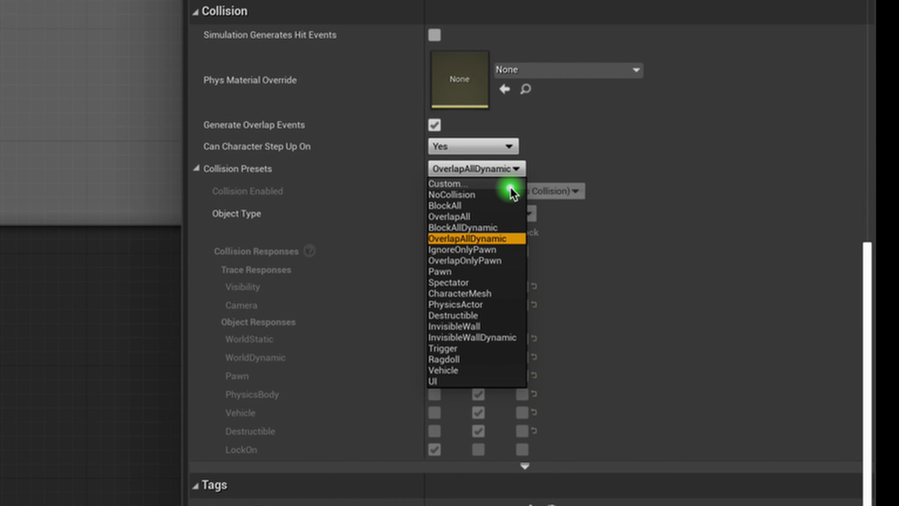
click(511, 186)
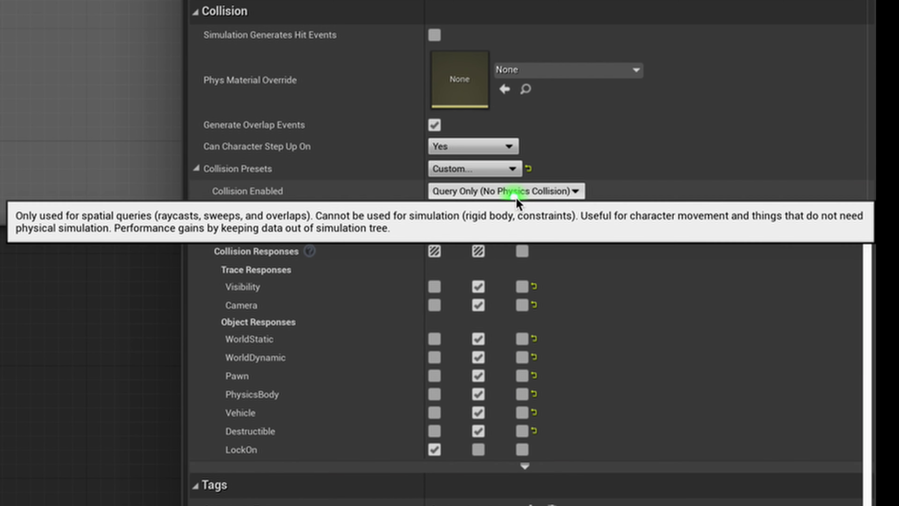
click(247, 202)
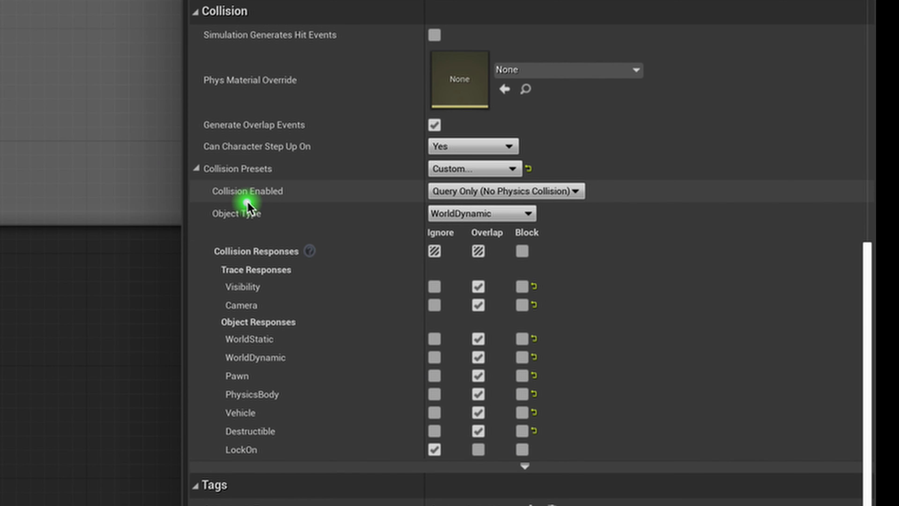
click(510, 191)
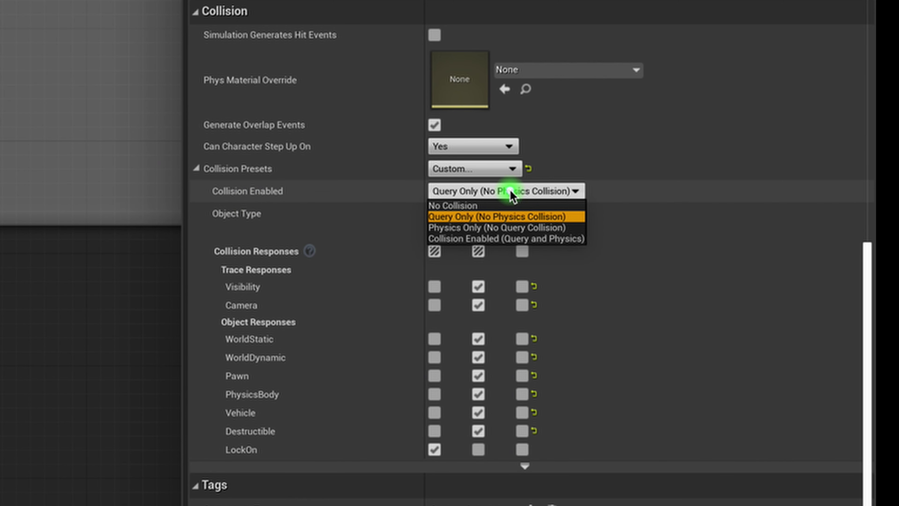
click(510, 204)
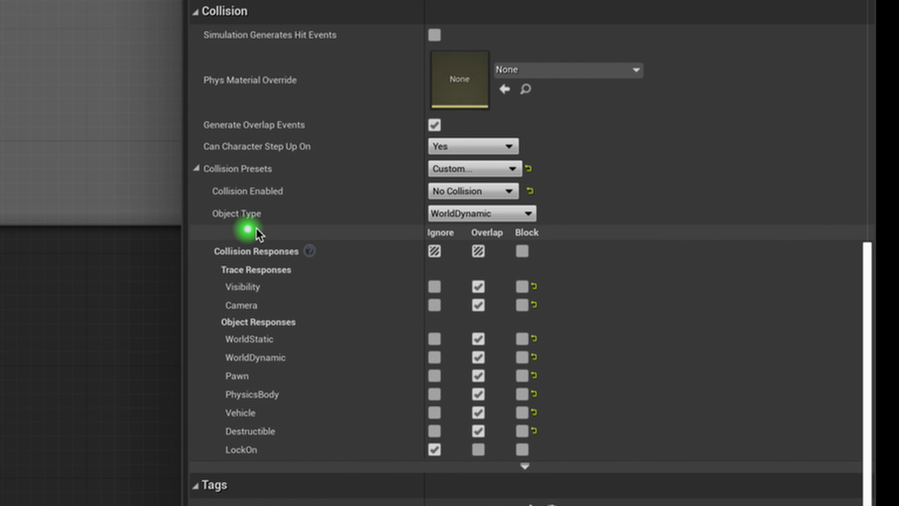
click(461, 212)
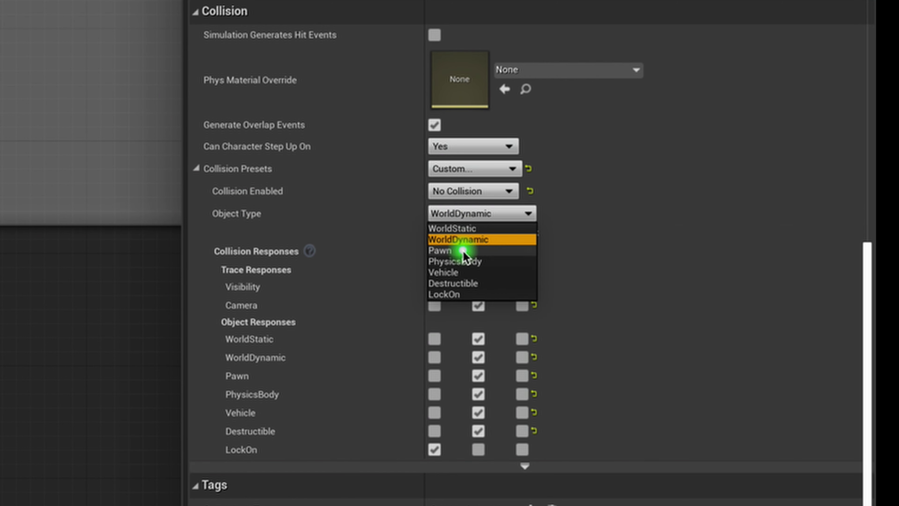
click(461, 293)
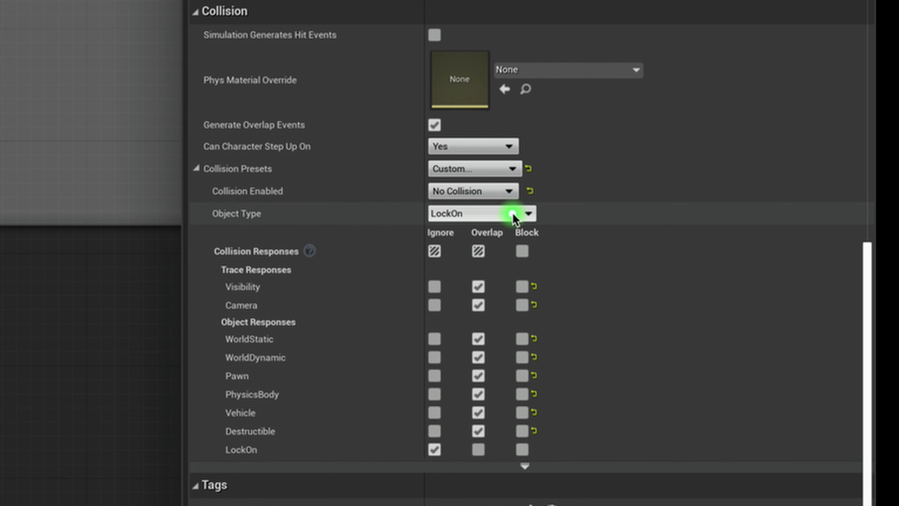
Make the sphere ignore every channel except Pawn, which overlaps, and compile BP_LockOn
click(435, 286)
click(435, 304)
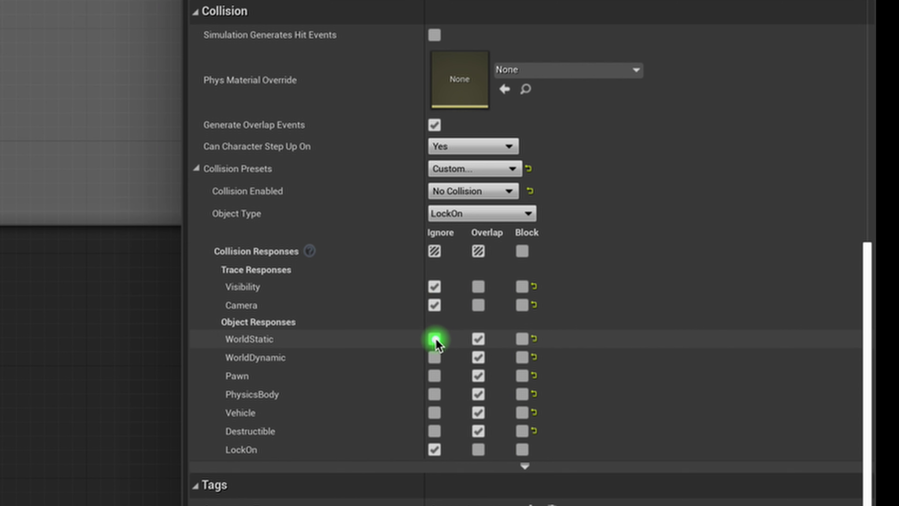
click(435, 338)
click(434, 357)
click(435, 375)
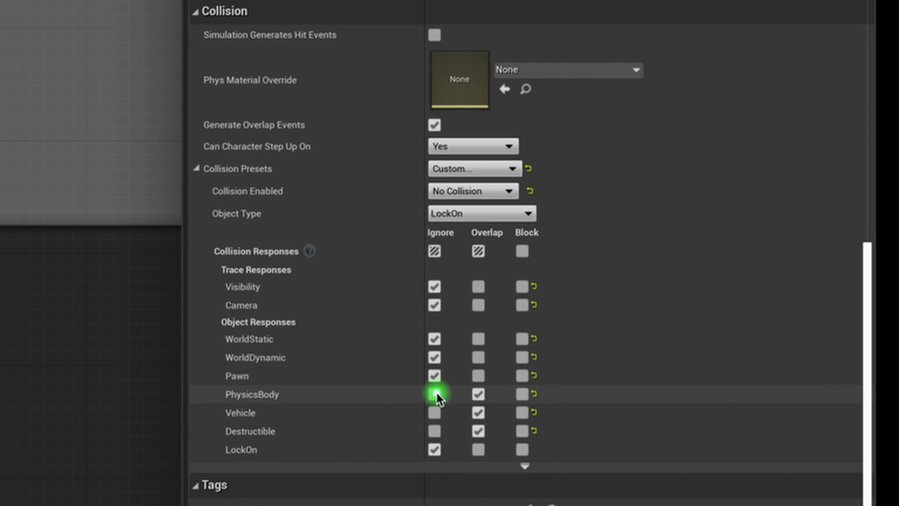
click(435, 394)
click(434, 412)
click(433, 429)
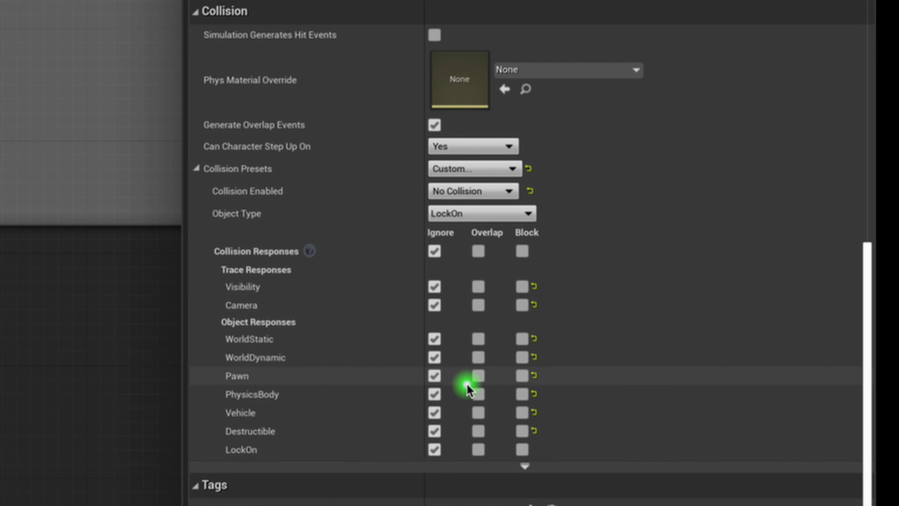
click(484, 377)
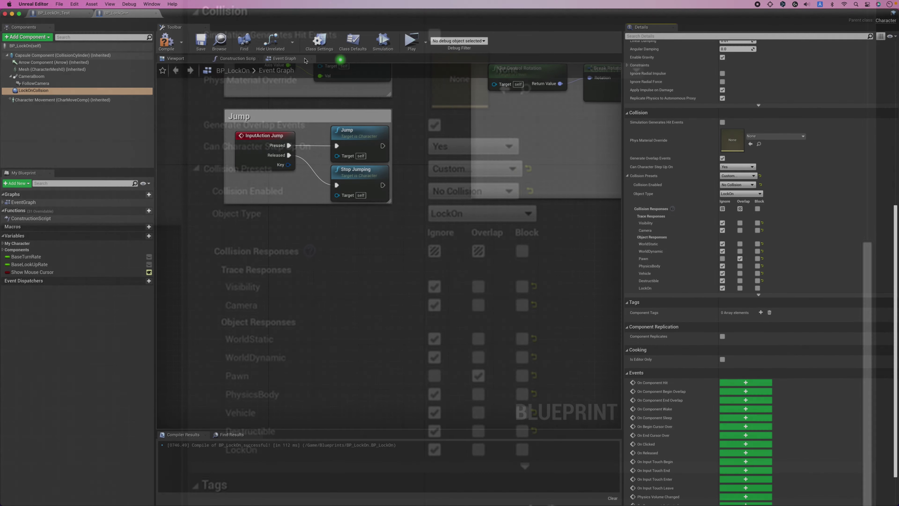
click(188, 43)
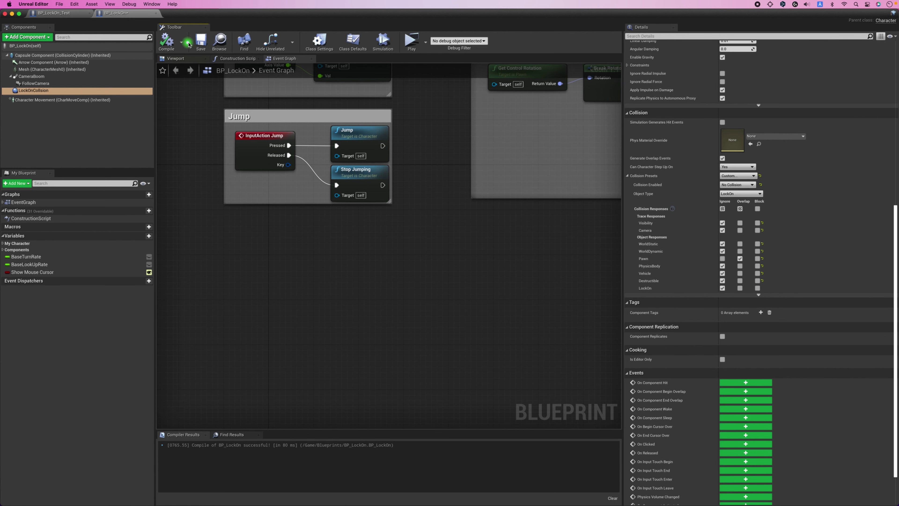
Save BP_LockOn, then select the Capsule Component in BP_Enemy
click(200, 40)
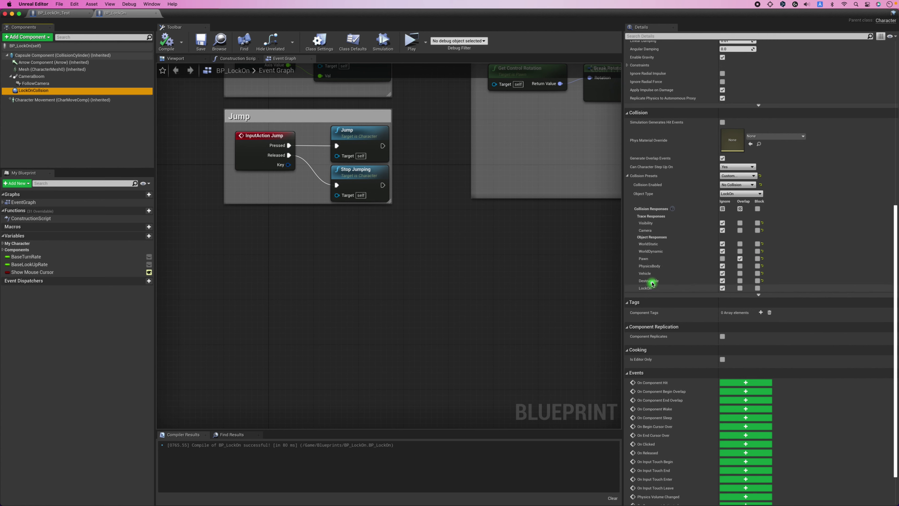
click(738, 238)
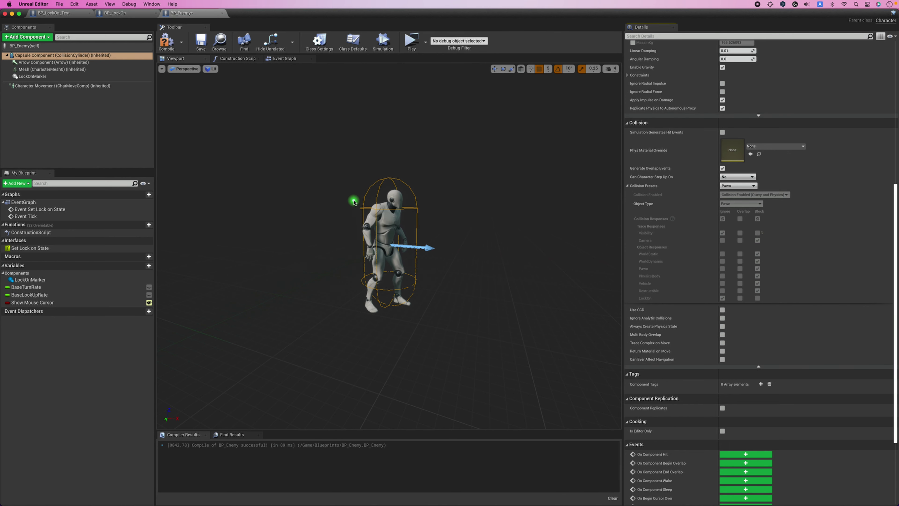
click(43, 57)
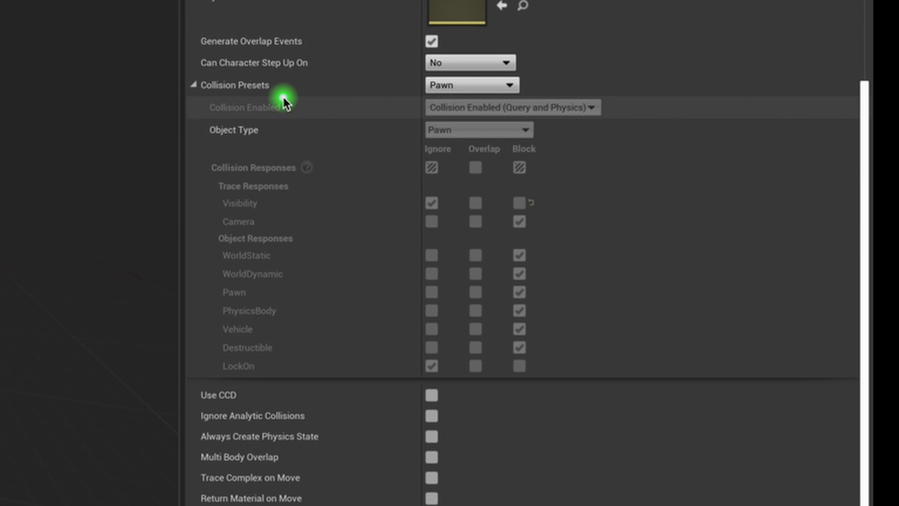
Switch the capsule to a Custom collision preset that overlaps the LockOn channel
click(462, 88)
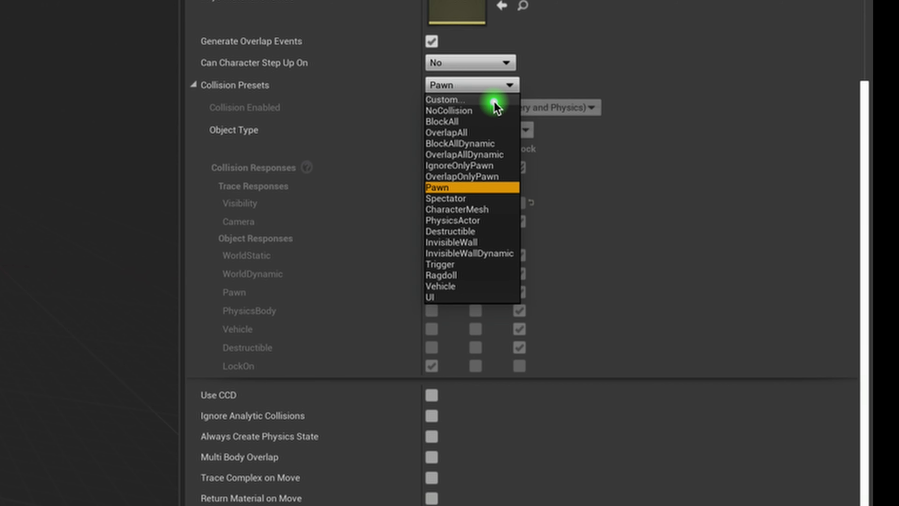
click(494, 101)
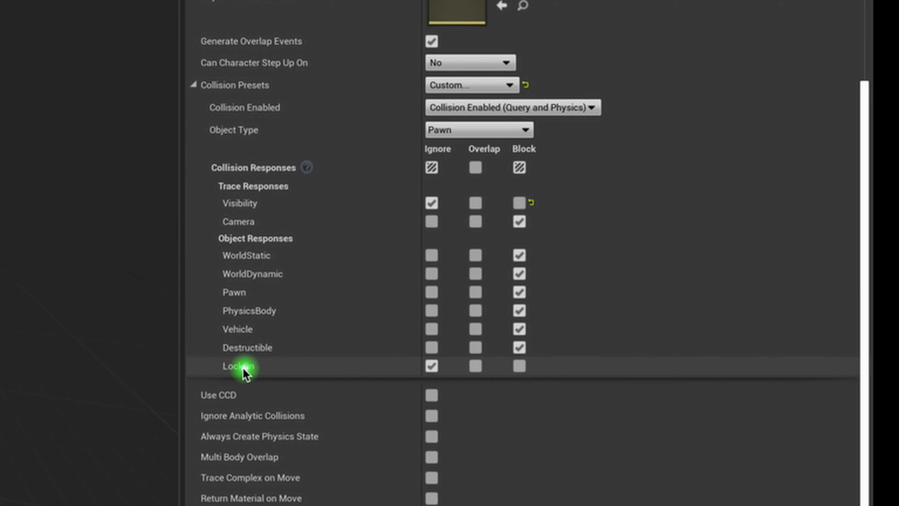
click(479, 370)
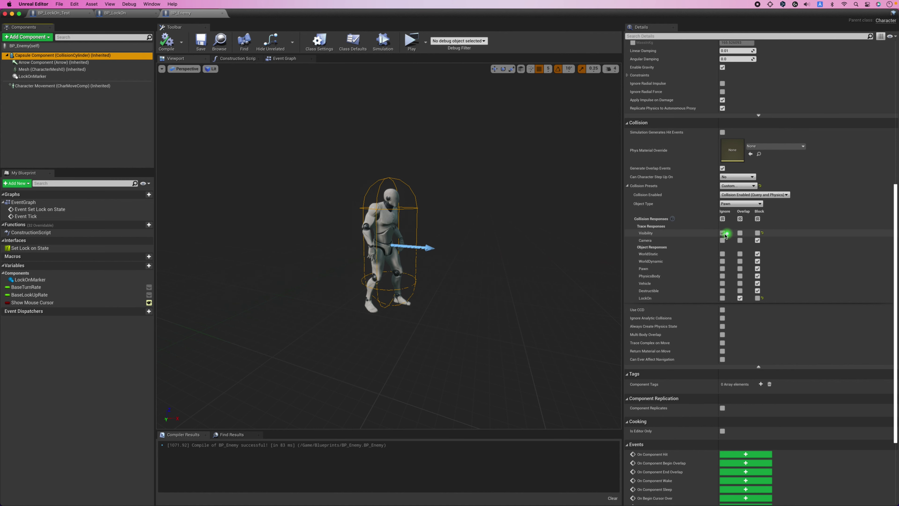
click(740, 298)
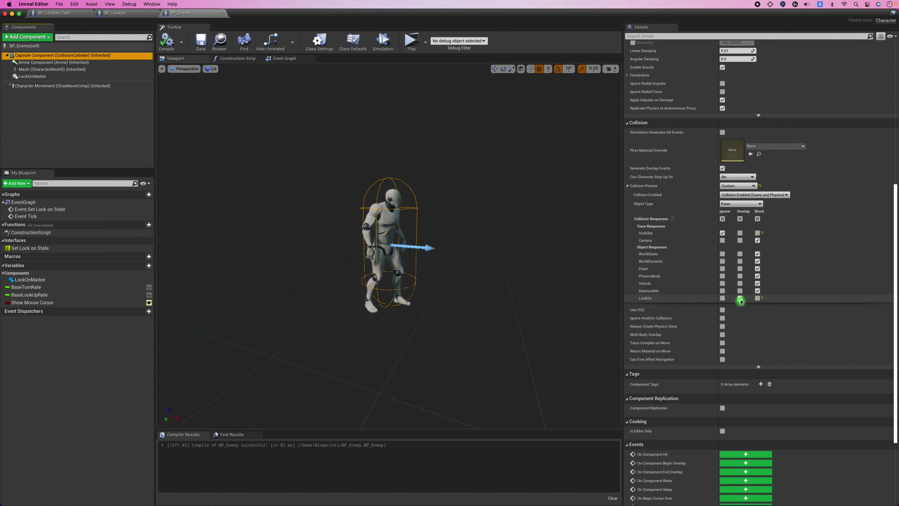
click(740, 283)
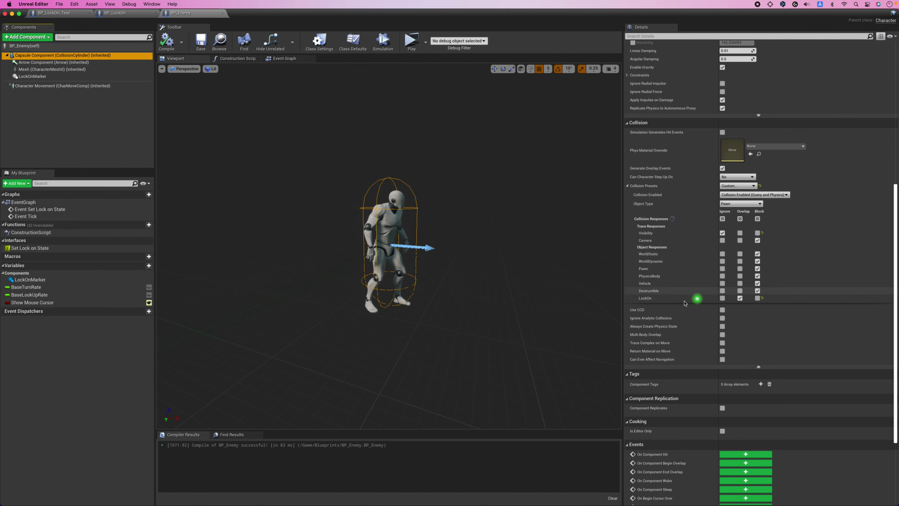
click(637, 302)
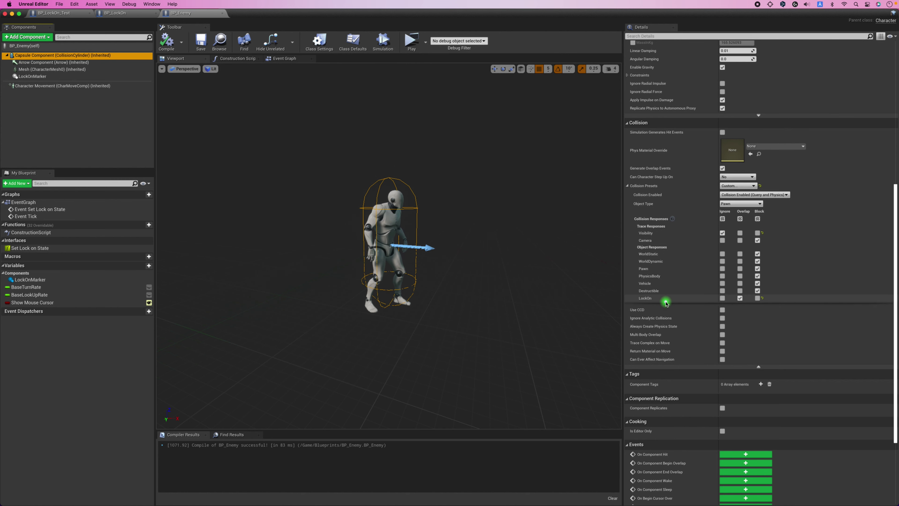
click(742, 300)
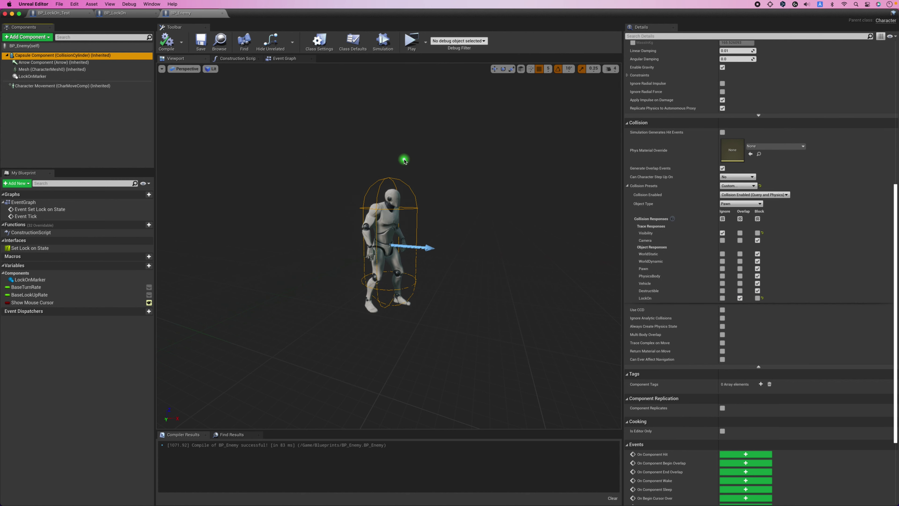
Return to BP_LockOn, select LockOnCollision, and pan the Event Graph to free space below the Jump nodes
click(119, 13)
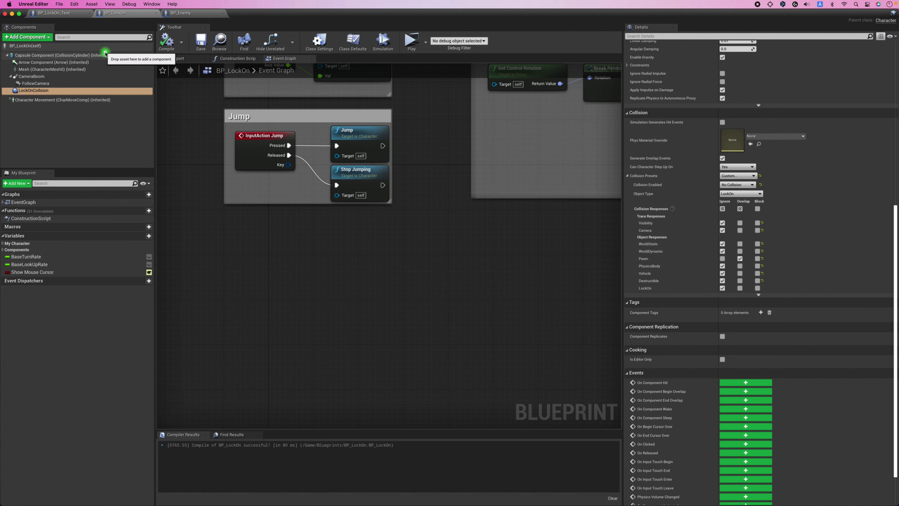
click(44, 91)
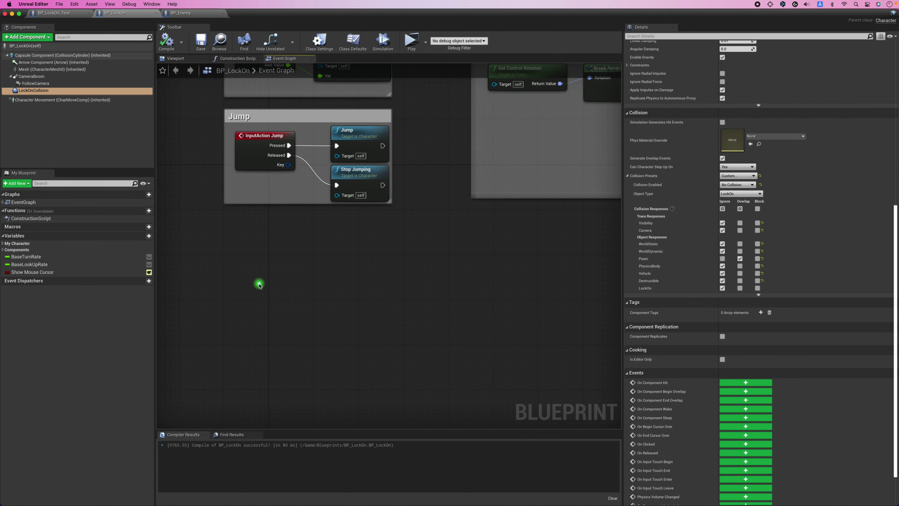
right_drag(259, 286, 235, 254)
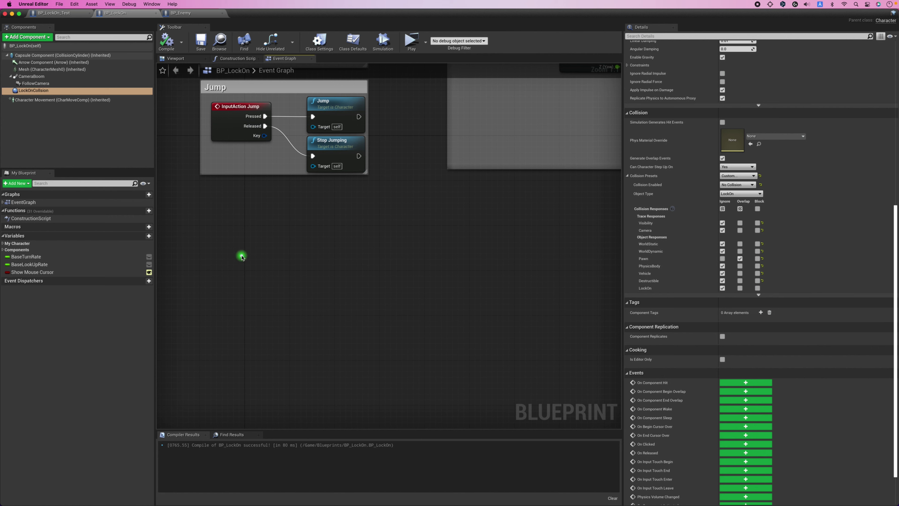
Add a P key press event node to the Event Graph
right_click(241, 256)
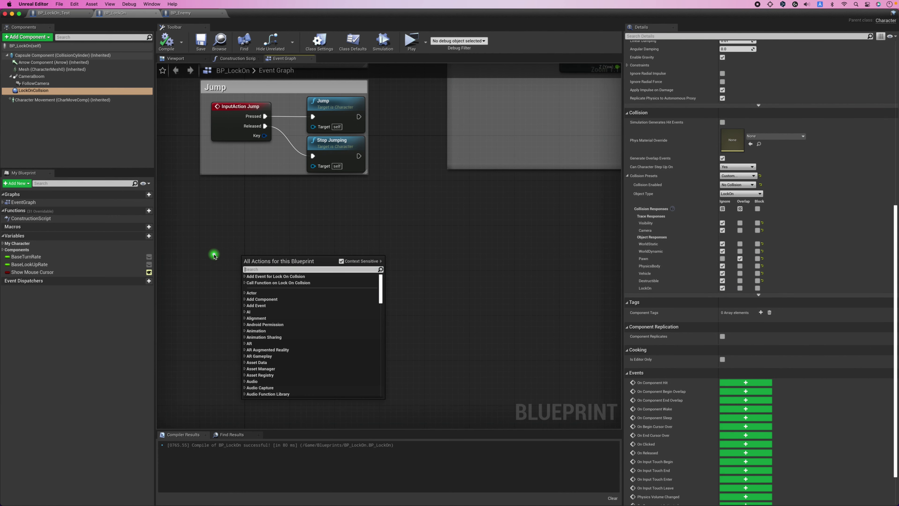
text(p)
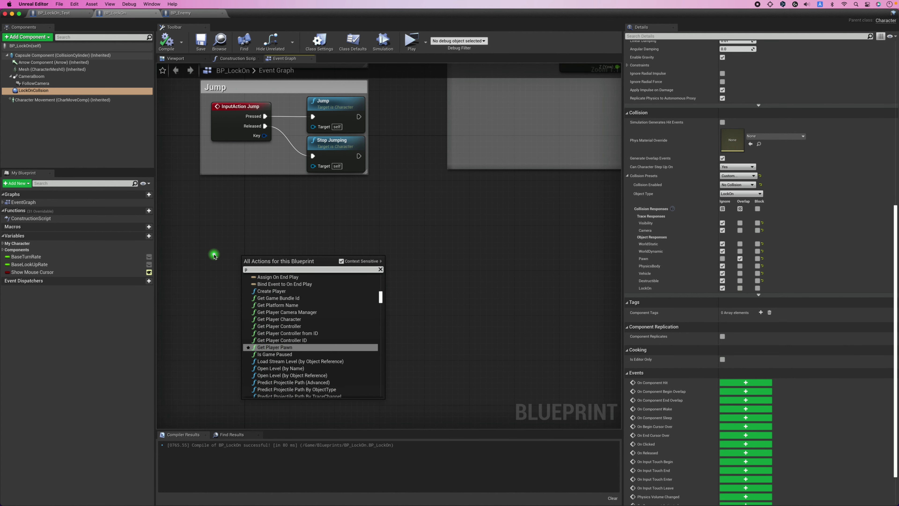
text( key)
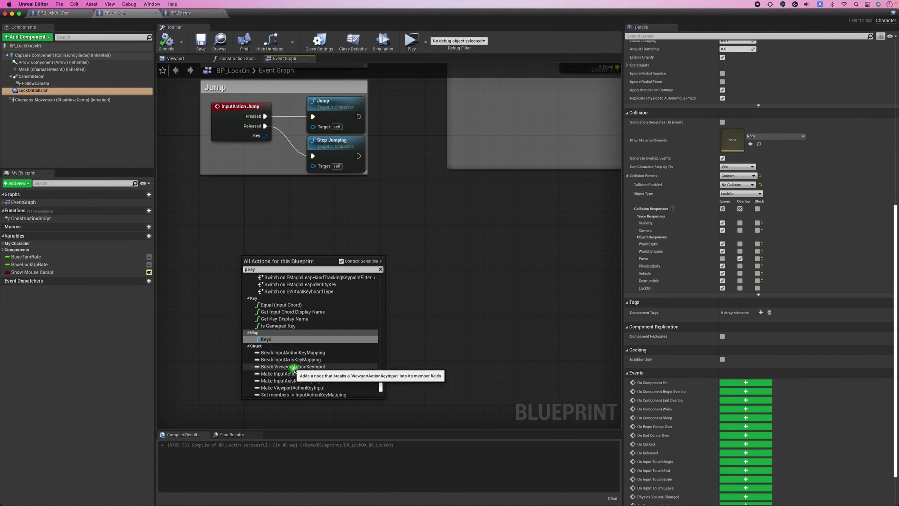
scroll(293, 369, up, 5)
click(293, 371)
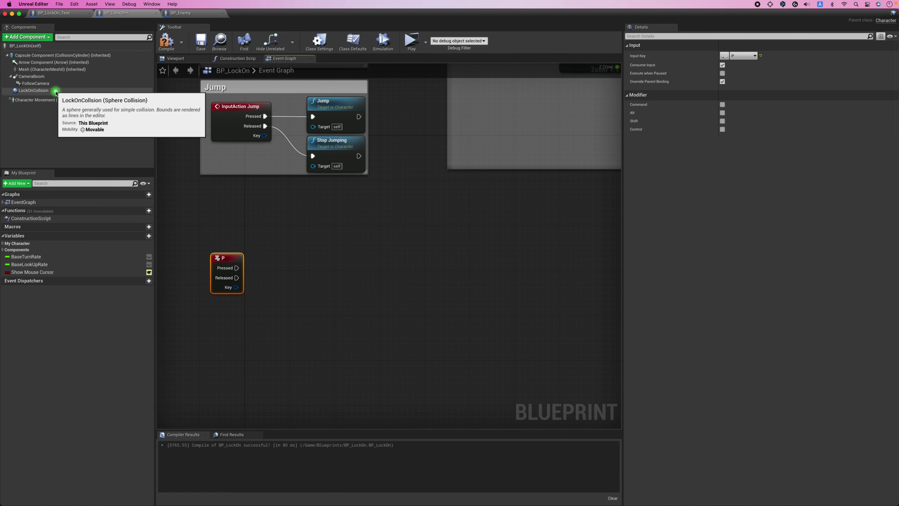
Add a LockOnCollision reference and connect it to a new Set Collision Enabled node
mouse_move(56, 92)
mouse_down()
mouse_move(321, 293)
mouse_move(350, 273)
mouse_up()
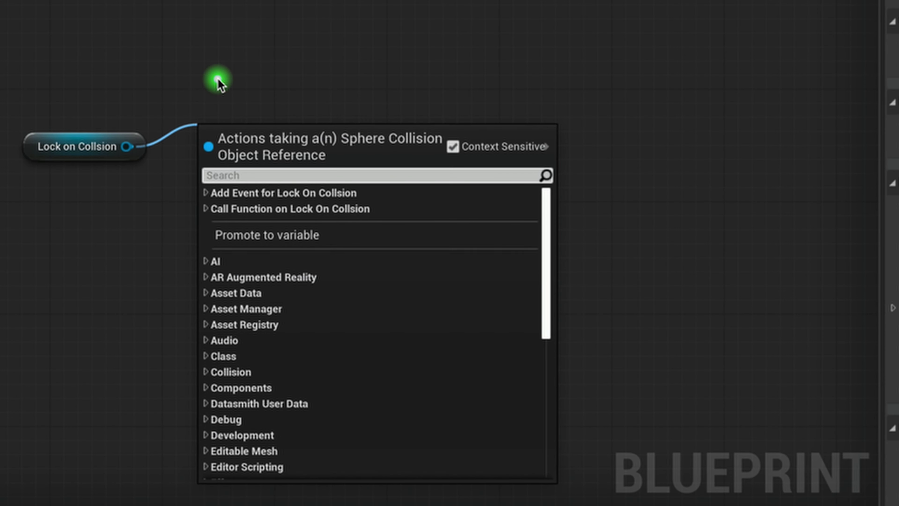
text(set)
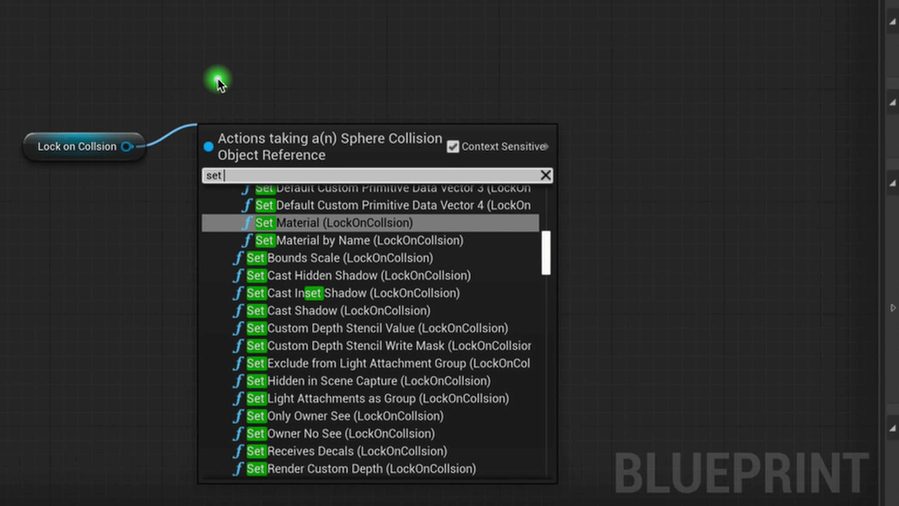
text( colls)
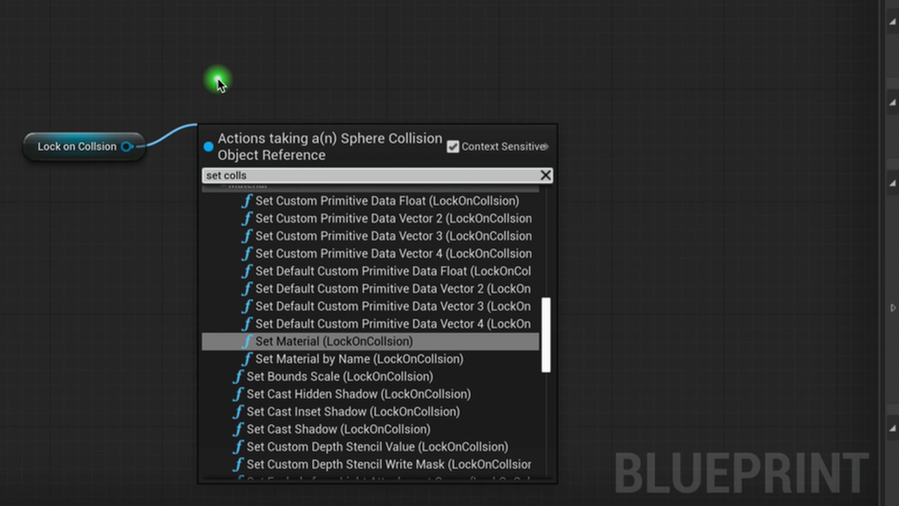
key(BackSpace)
key(BackSpace)
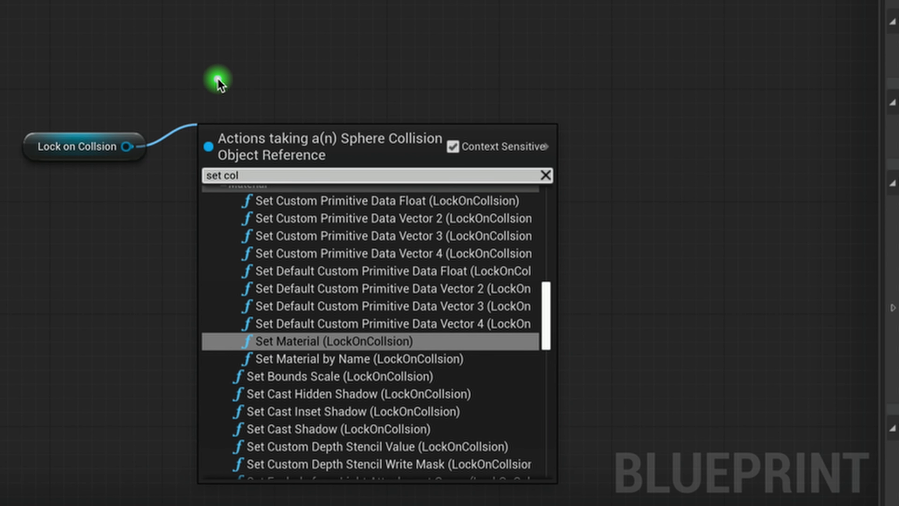
text(ision)
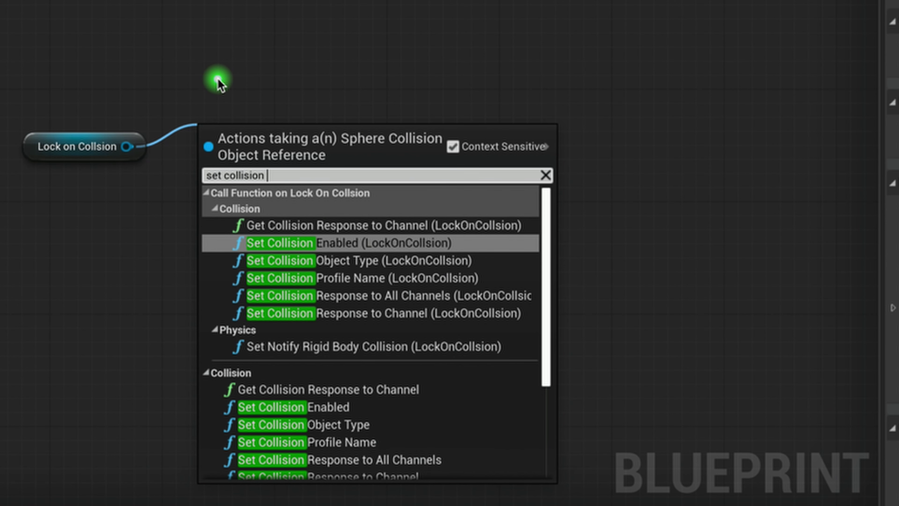
text( en)
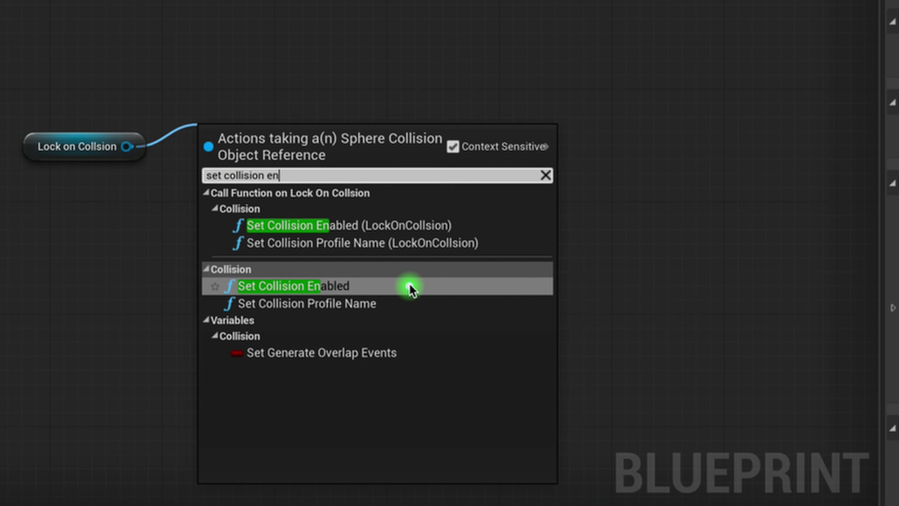
click(408, 286)
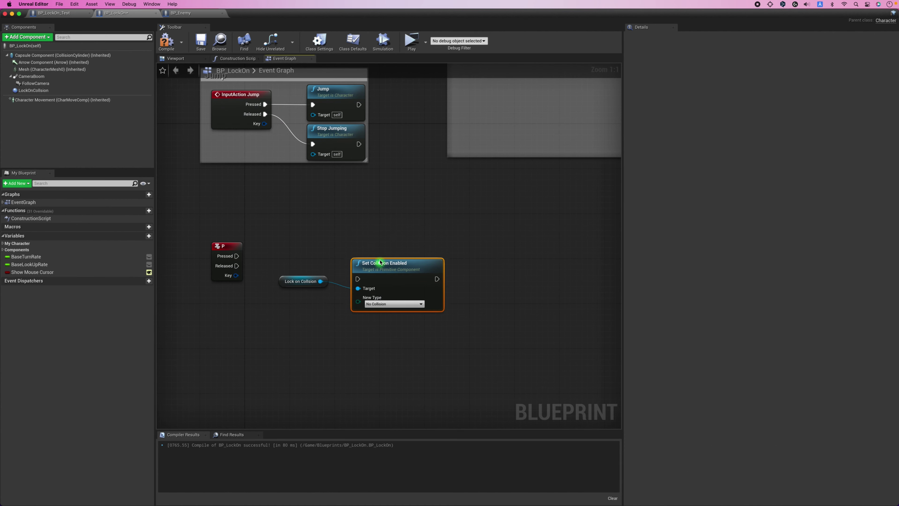
Insert a Flip Flop node after P's Pressed output and arrange it beside the P event
drag(380, 262, 379, 233)
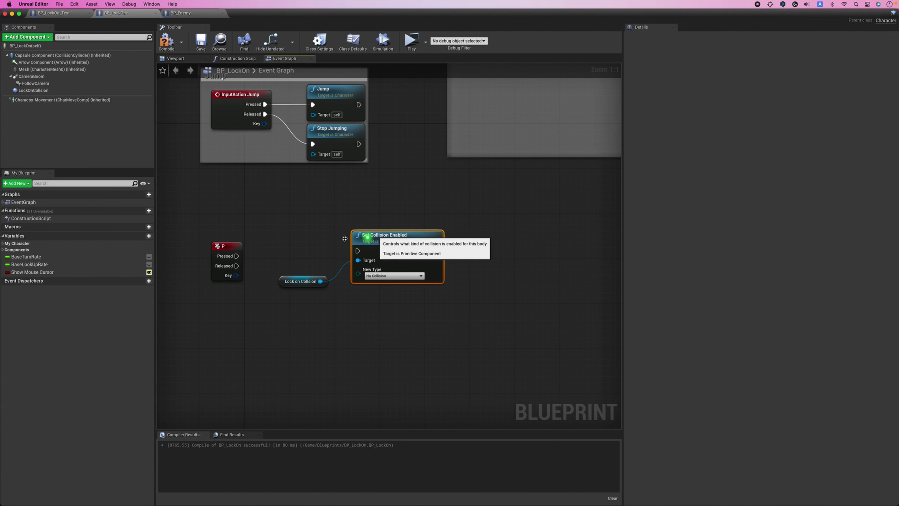
click(255, 252)
drag(237, 256, 251, 254)
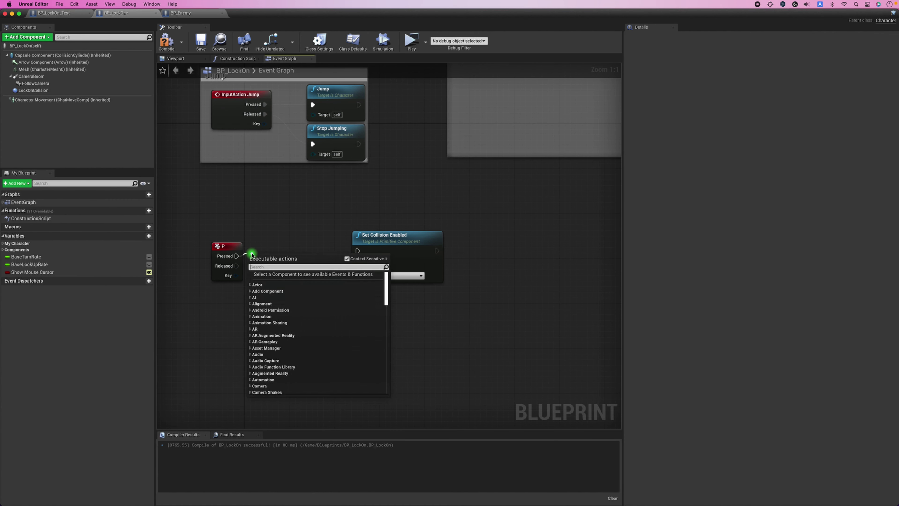
text(fliplo)
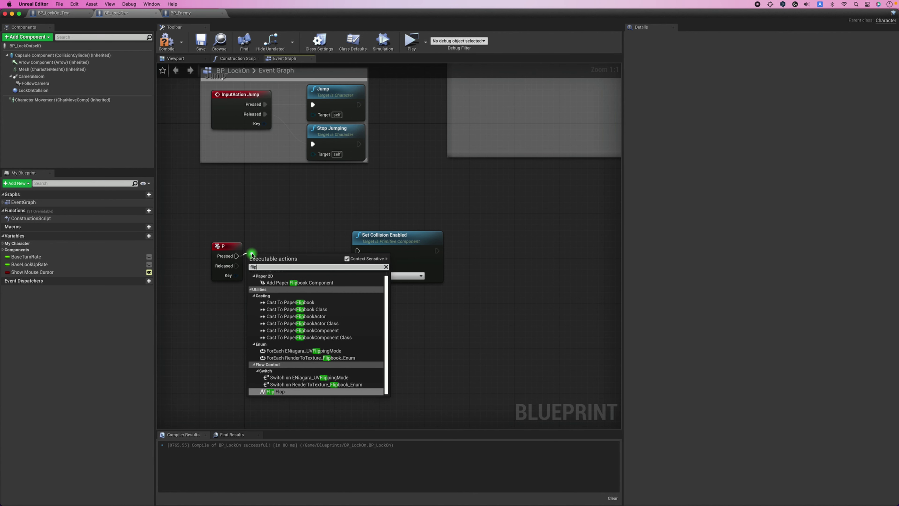
key(BackSpace)
key(BackSpace)
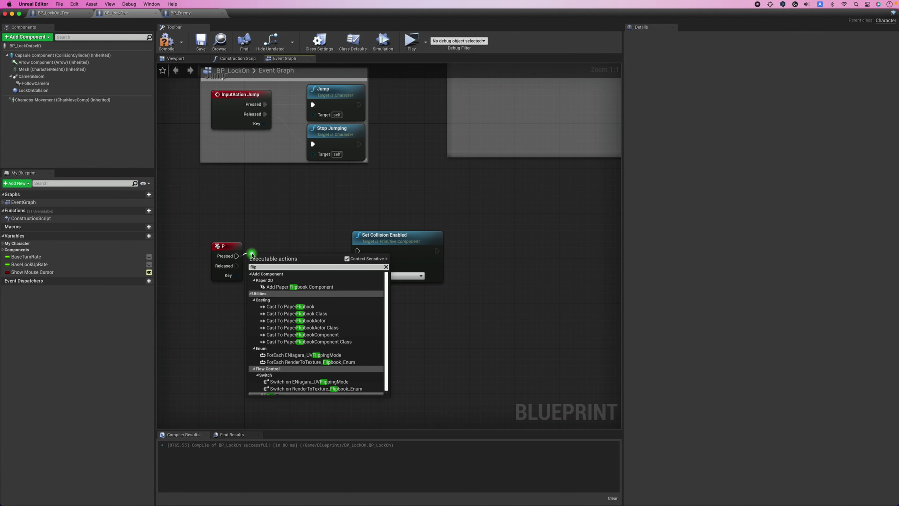
key(Return)
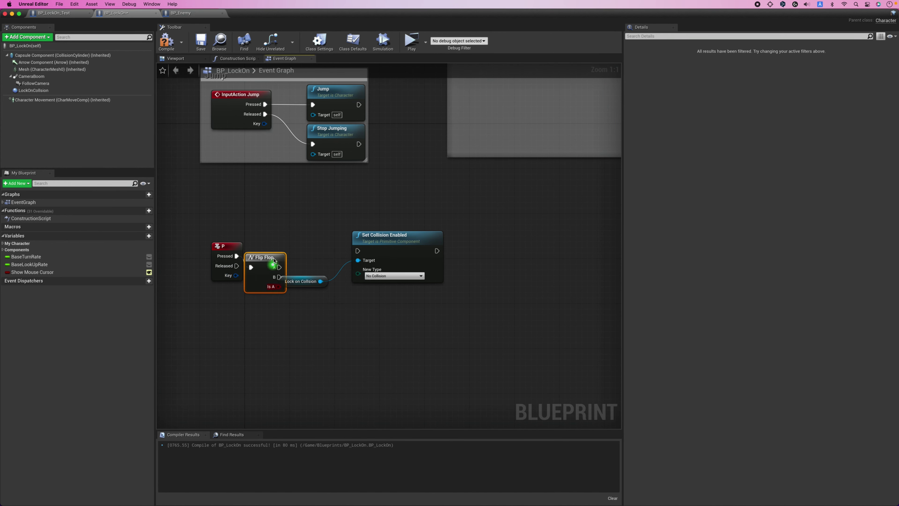
mouse_move(274, 260)
mouse_down()
mouse_move(296, 249)
mouse_move(340, 258)
mouse_move(445, 243)
mouse_up()
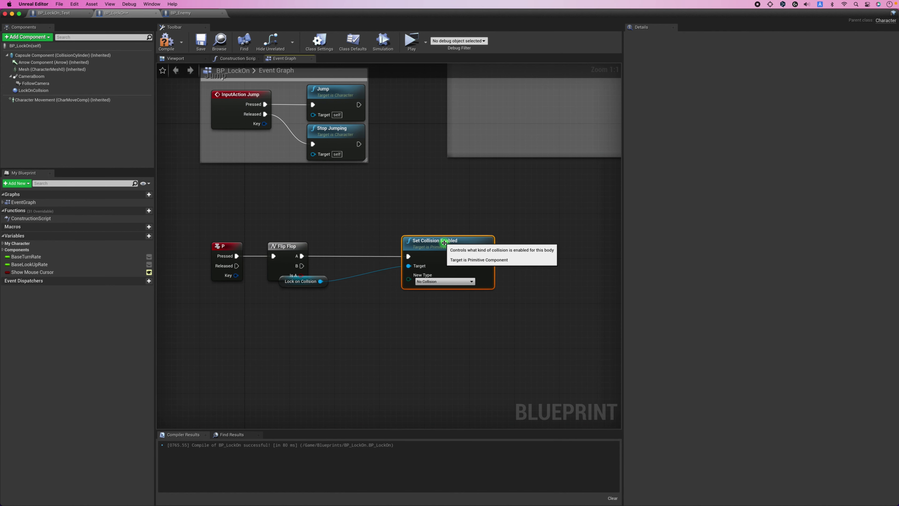
drag(301, 281, 348, 298)
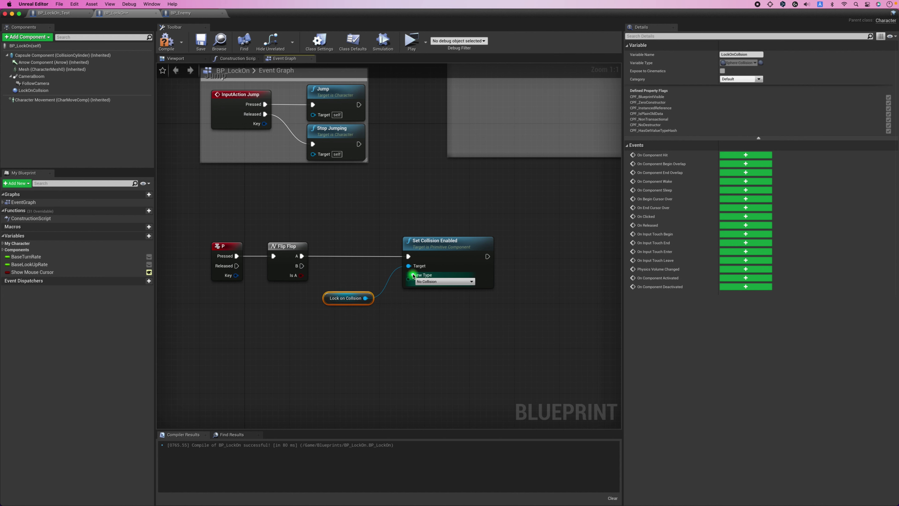
Duplicate Set Collision Enabled, target Lock on Collision, and set the upper node to Query Only
click(442, 252)
key(ctrl+c)
key(ctrl+v)
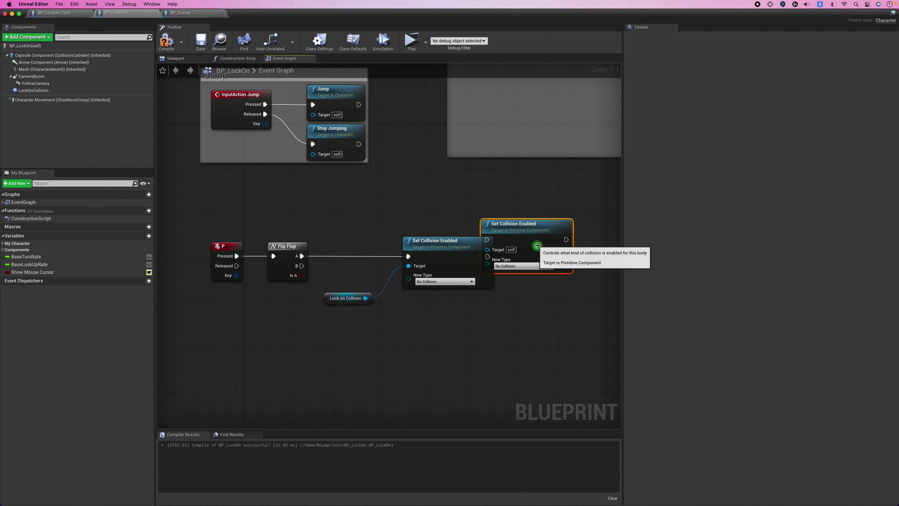
mouse_move(538, 246)
mouse_down()
mouse_move(417, 314)
mouse_move(302, 266)
mouse_up()
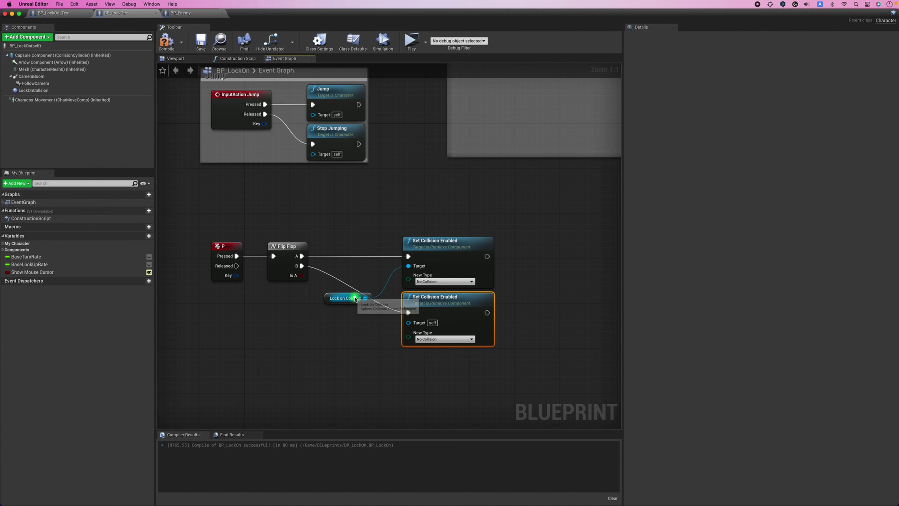
drag(356, 299, 417, 306)
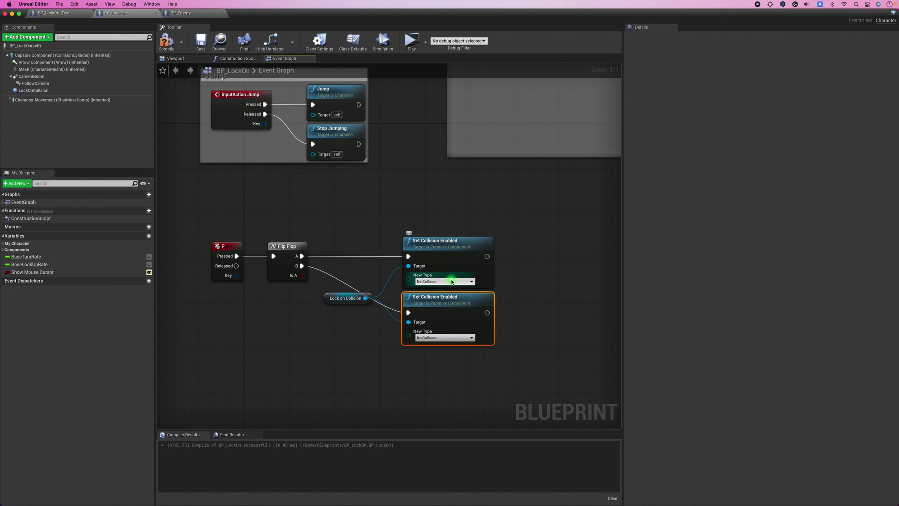
click(451, 282)
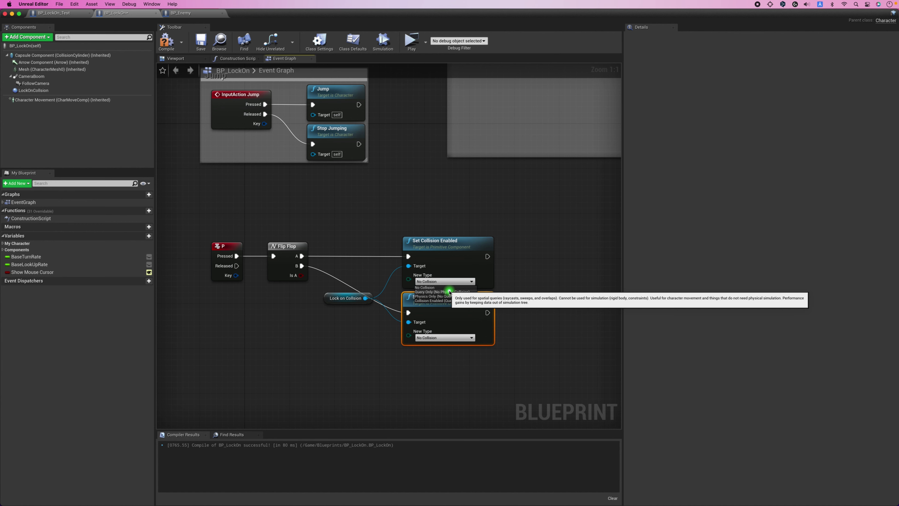
click(449, 292)
Recenter the graph on both Set Collision Enabled nodes, review them, and compile BP_LockOn
click(362, 343)
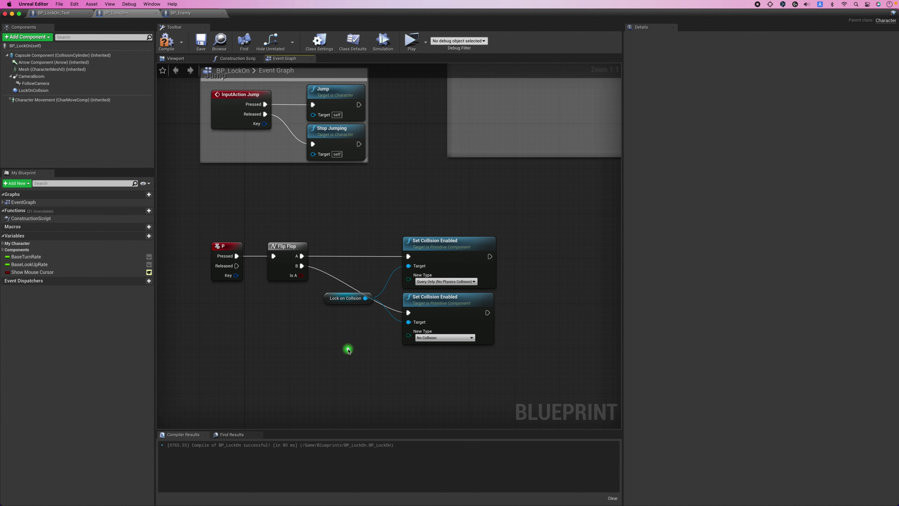
right_drag(408, 337, 419, 302)
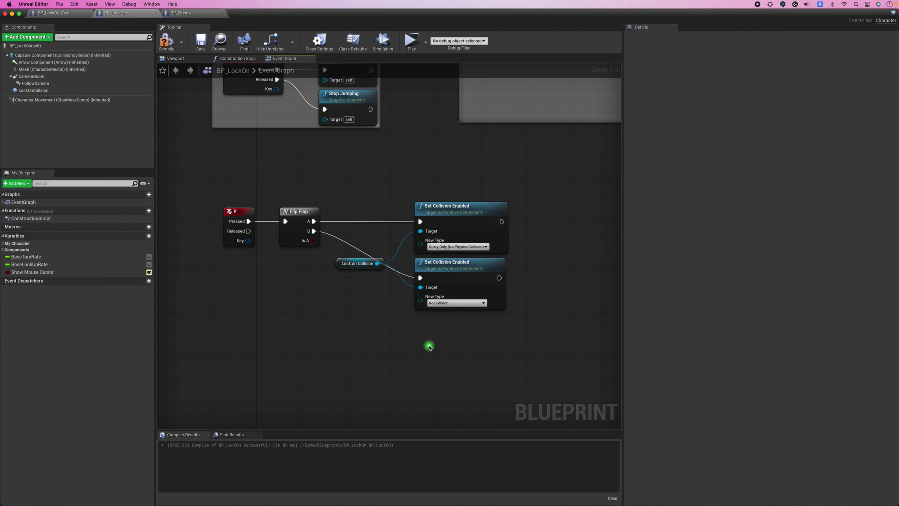
scroll(429, 347, up, 2)
right_drag(429, 347, 483, 371)
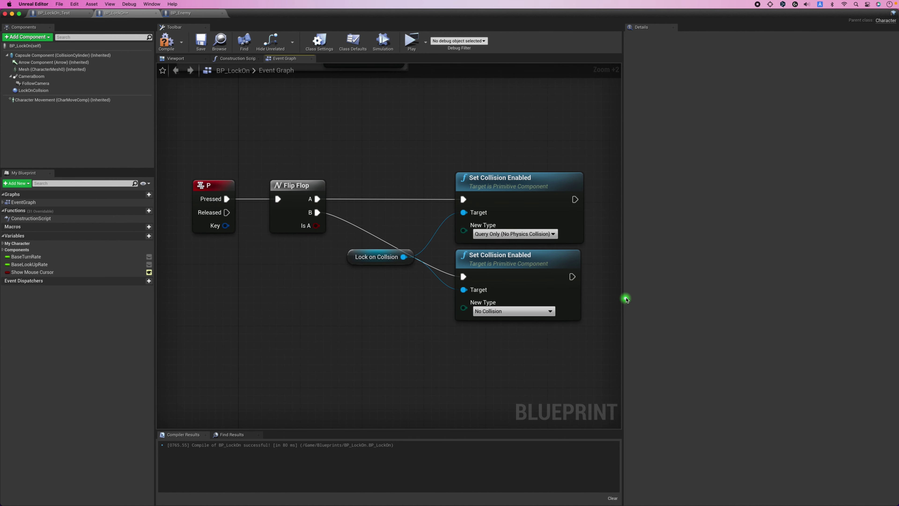
drag(625, 297, 712, 289)
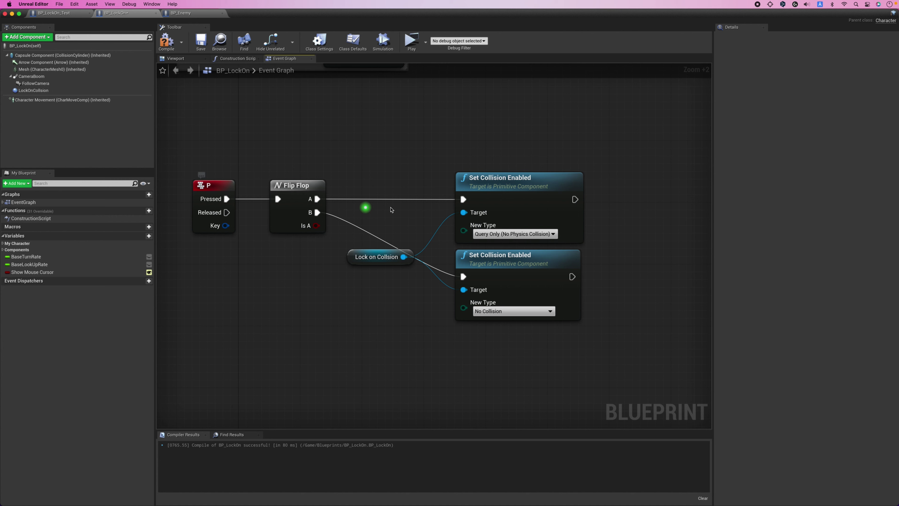
click(505, 226)
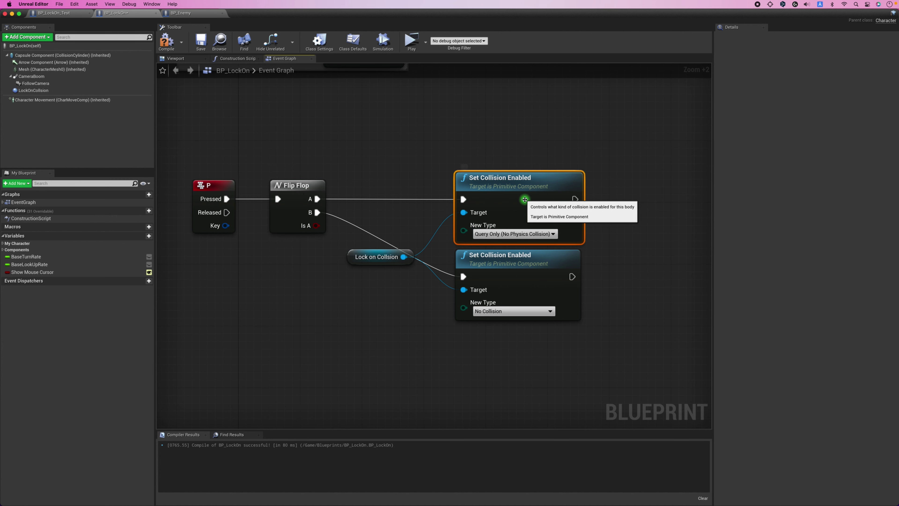
click(364, 276)
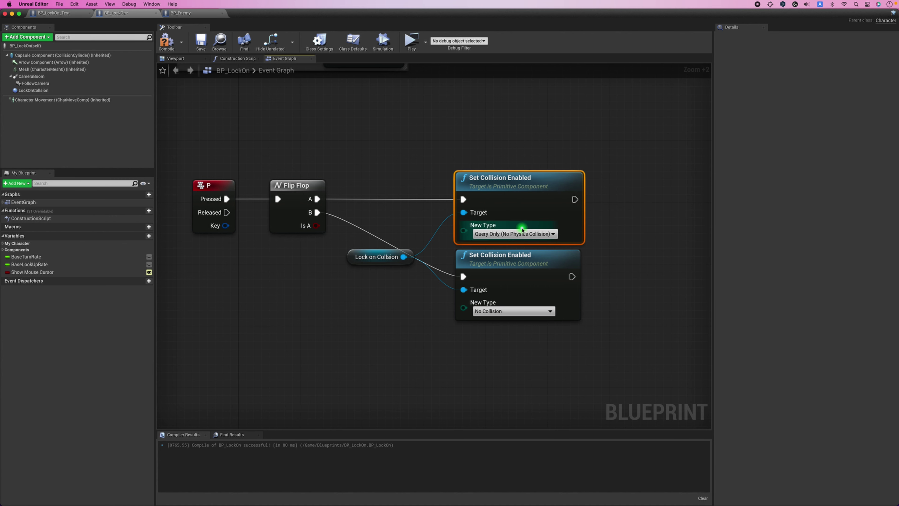
click(531, 199)
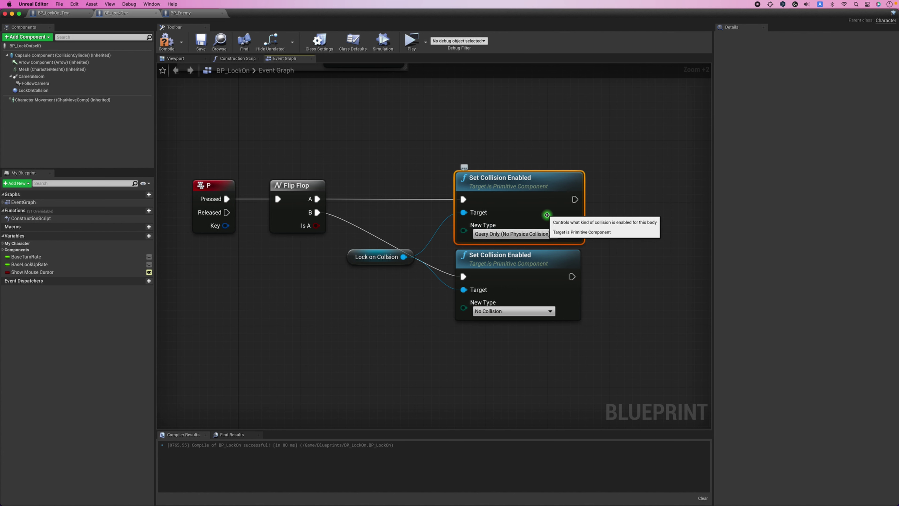
click(521, 286)
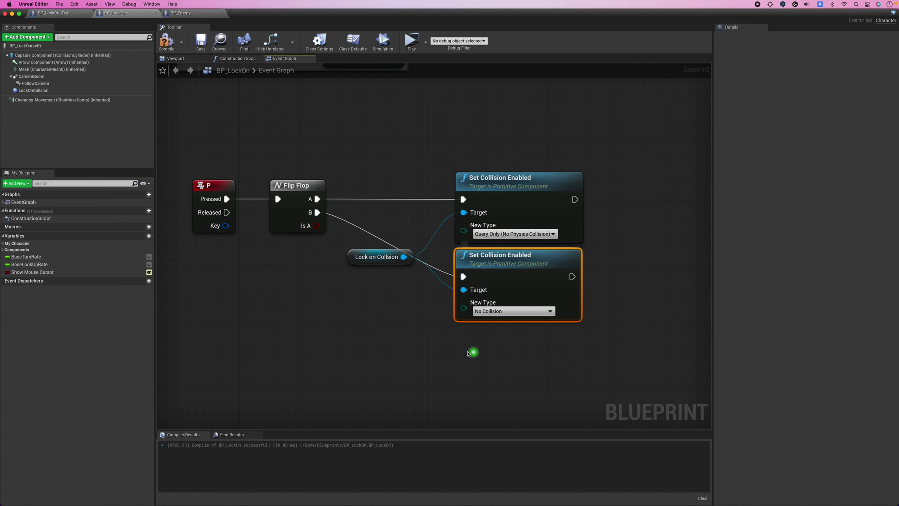
click(468, 345)
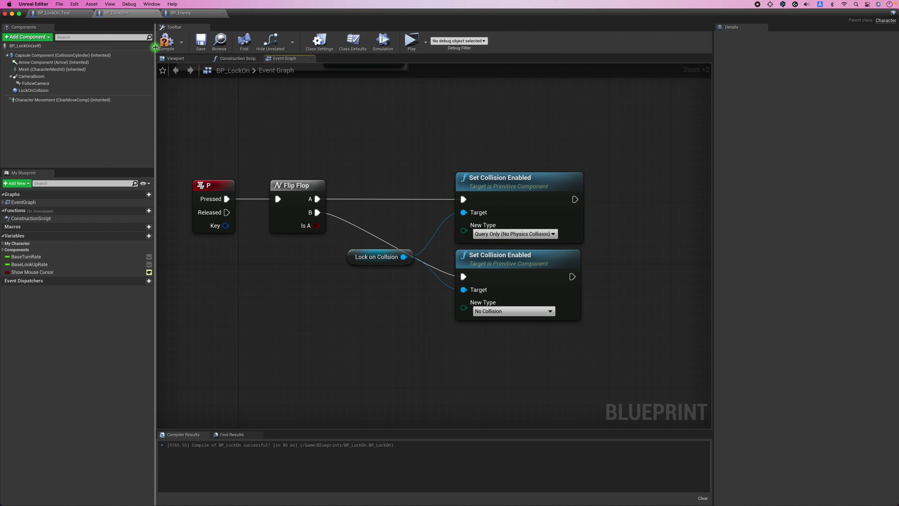
click(161, 48)
click(84, 91)
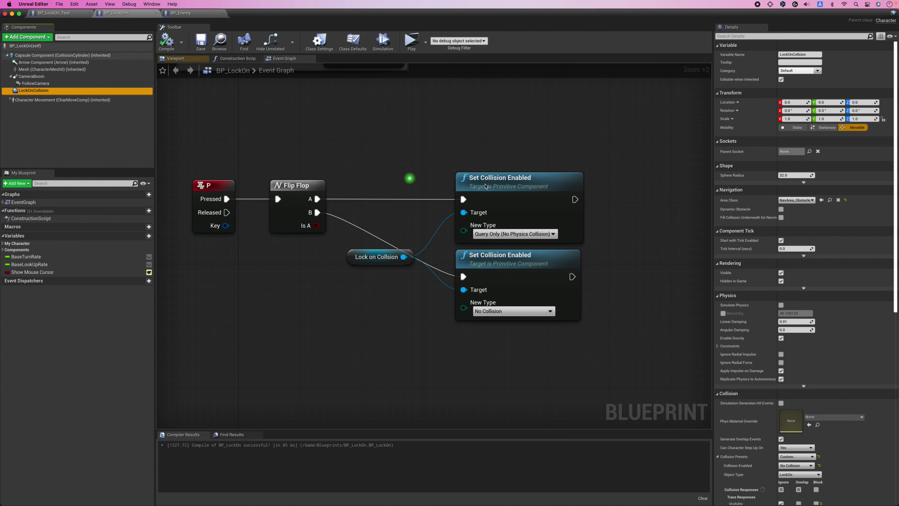
Widen the Details panel and scroll through LockOnCollision's properties toward the Events section
drag(714, 201, 626, 209)
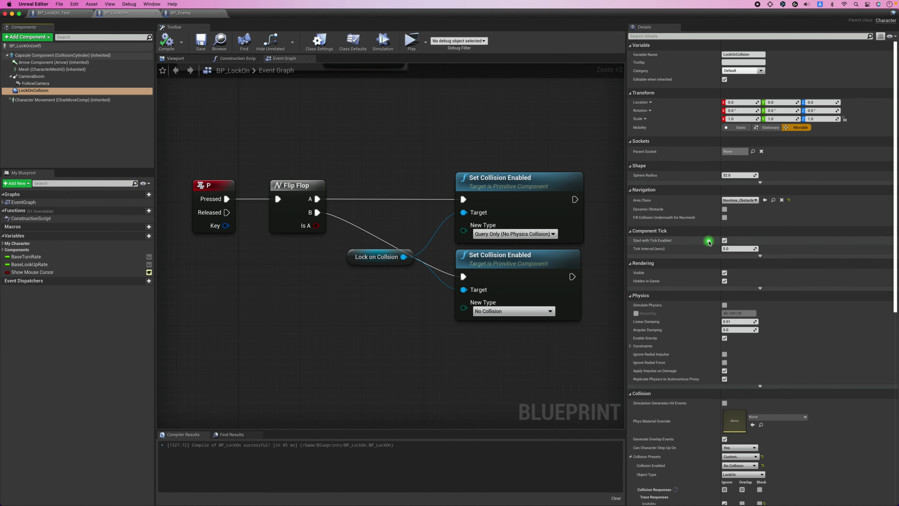
scroll(708, 331, down, 4)
scroll(708, 330, down, 5)
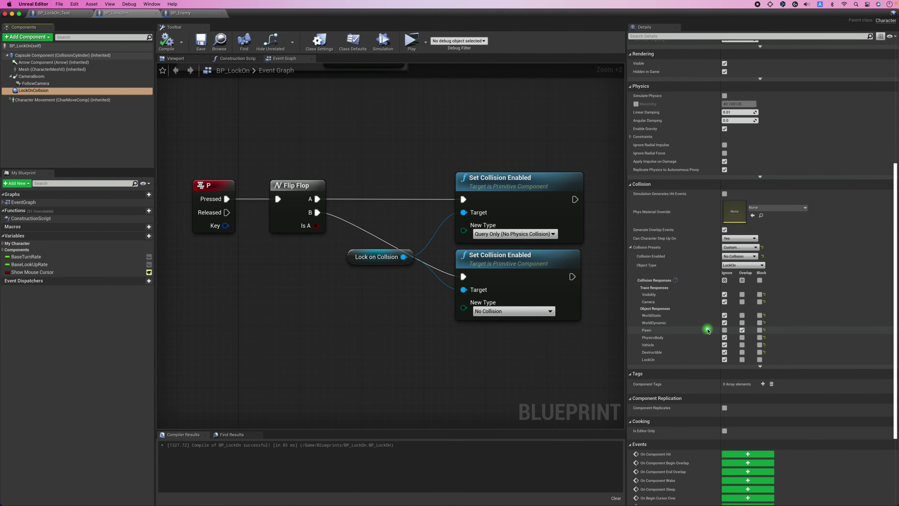
scroll(708, 330, up, 9)
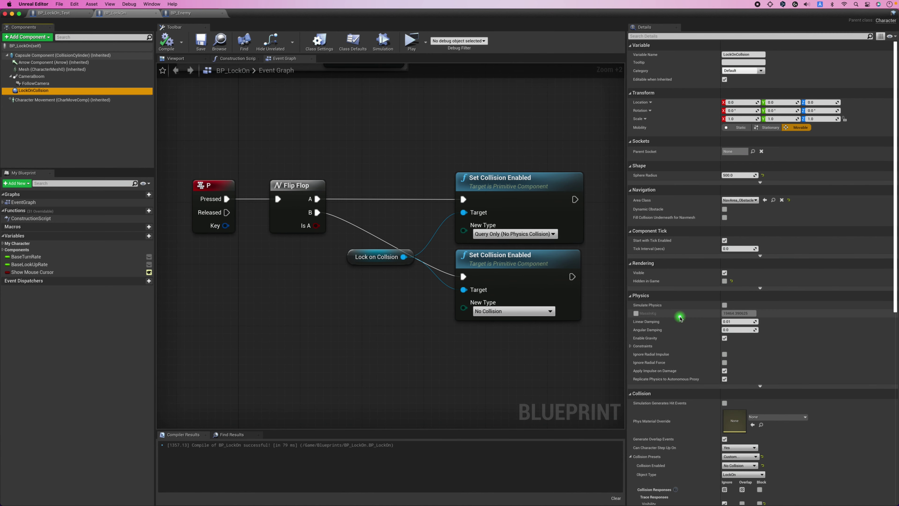
scroll(680, 318, down, 8)
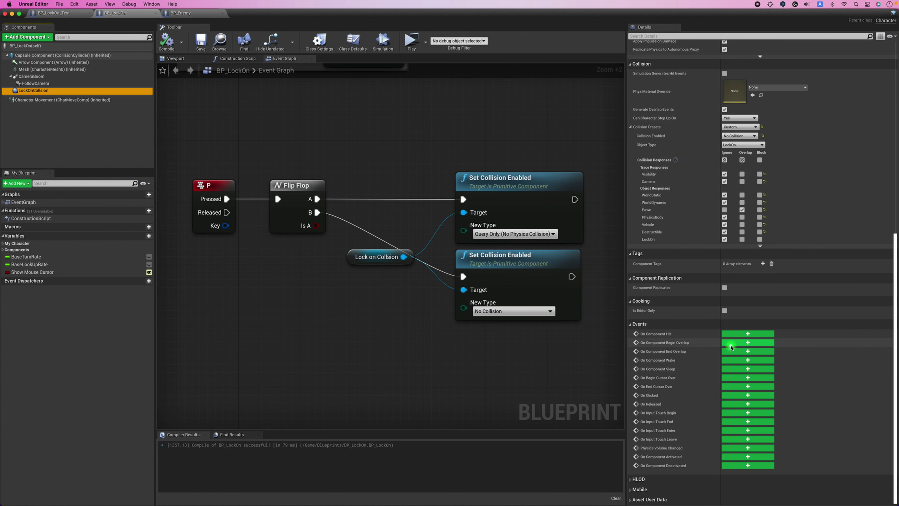
Add Begin Overlap and End Overlap events for the LockOnCollision component
click(744, 343)
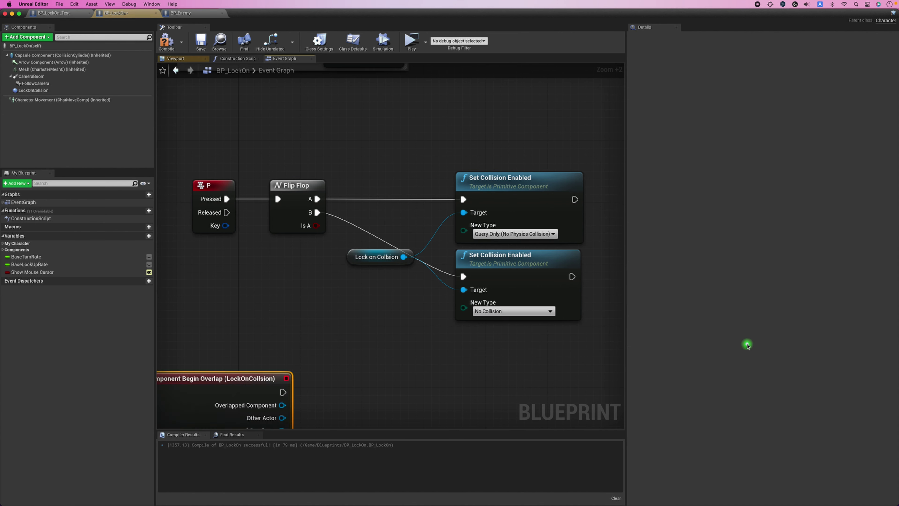
click(100, 90)
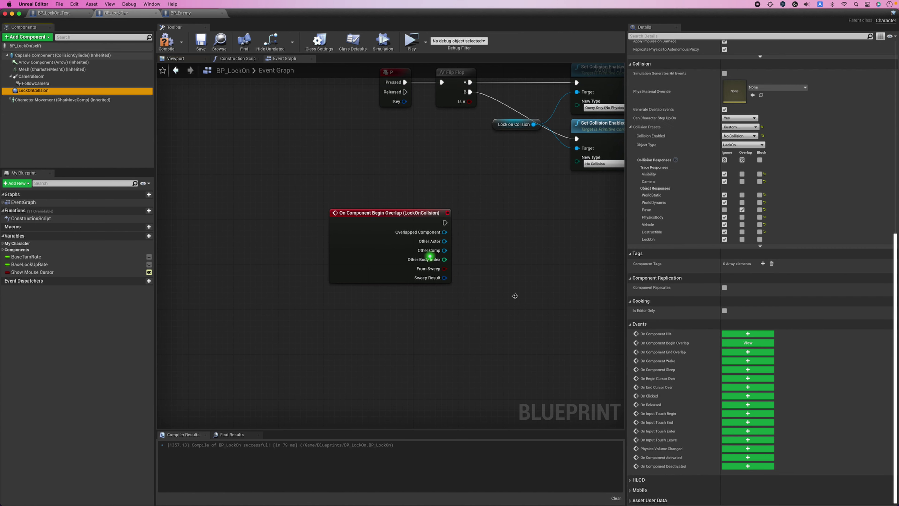
click(742, 356)
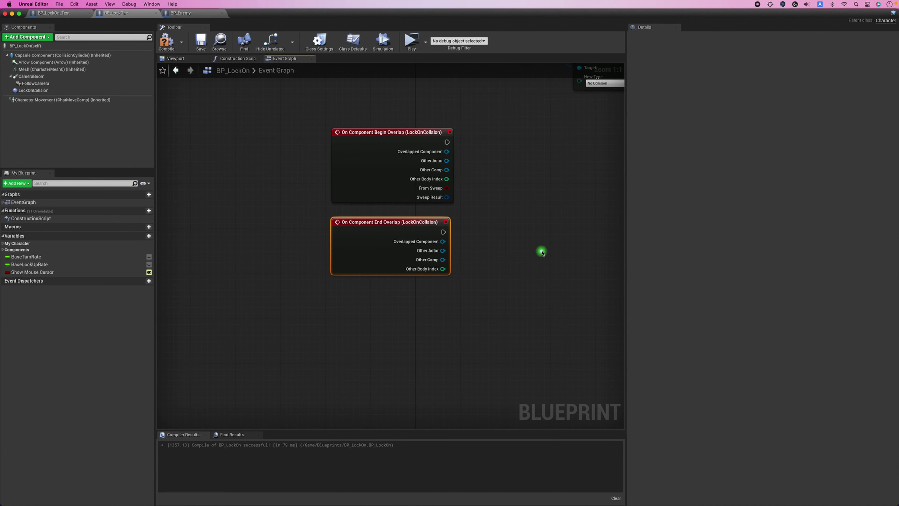
right_drag(542, 251, 433, 311)
click(439, 301)
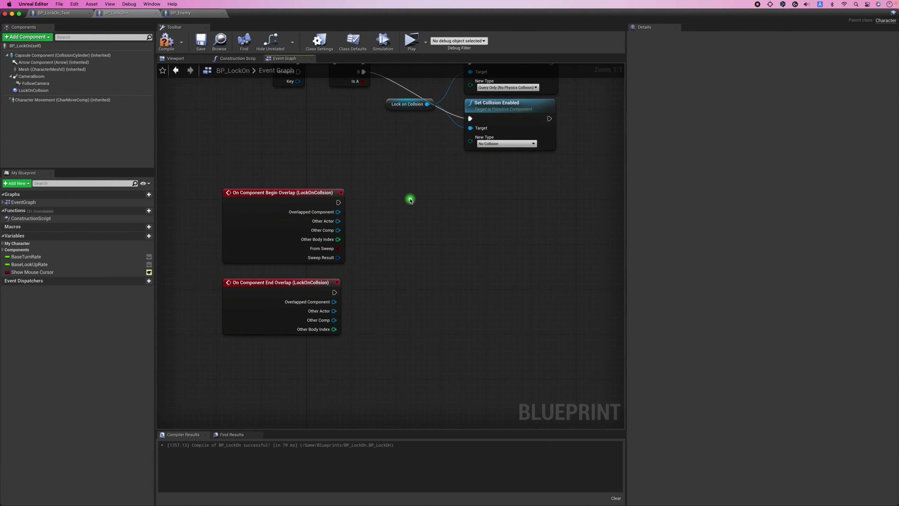
Have Begin Overlap print the other actor's display name via Print String and Get Display Name
drag(338, 202, 388, 195)
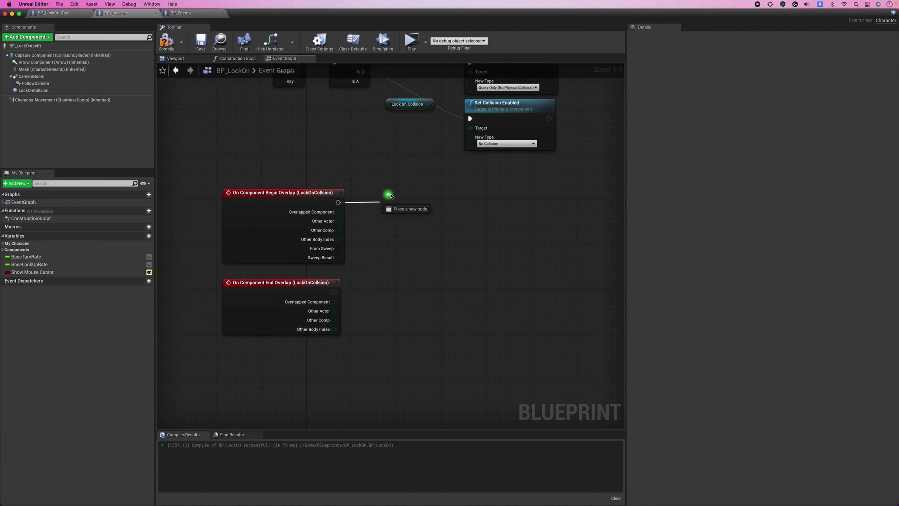
text(print)
key(Return)
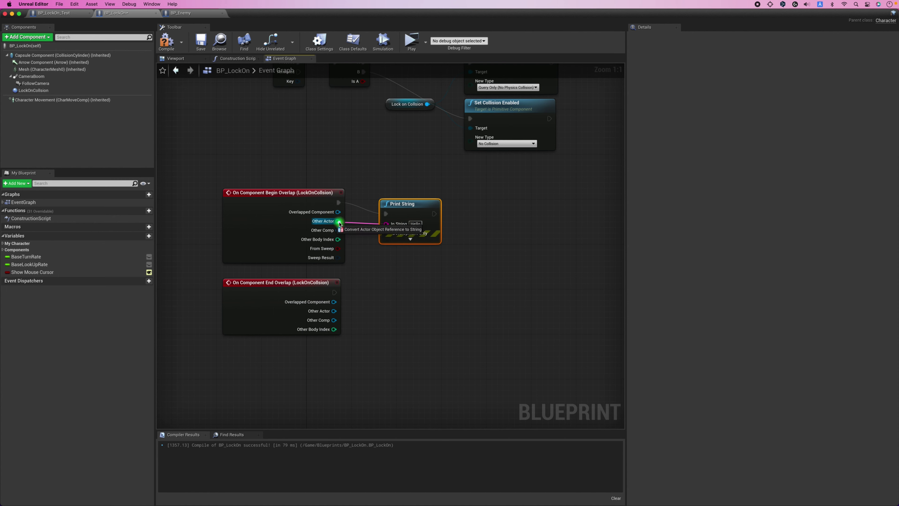
mouse_move(392, 227)
mouse_down()
mouse_move(346, 227)
mouse_move(387, 222)
mouse_move(430, 199)
mouse_up()
click(368, 217)
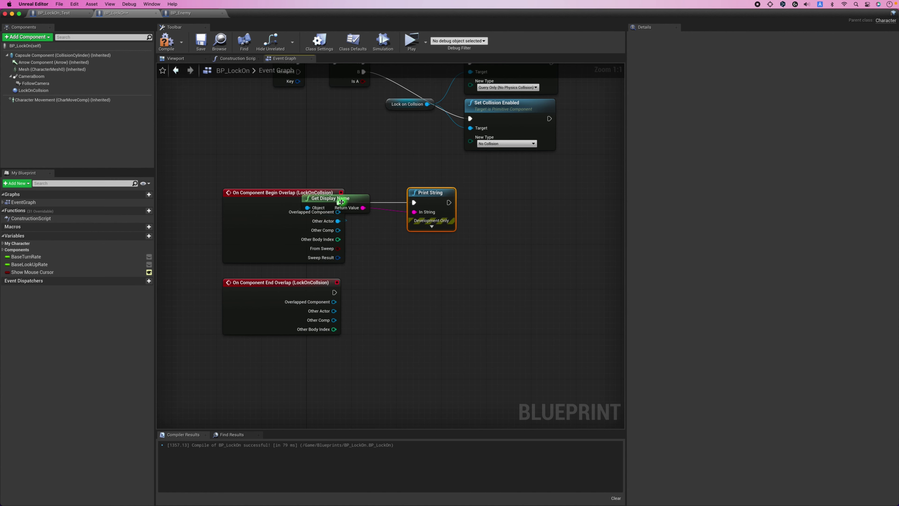
drag(351, 199, 396, 251)
right_drag(419, 162, 417, 208)
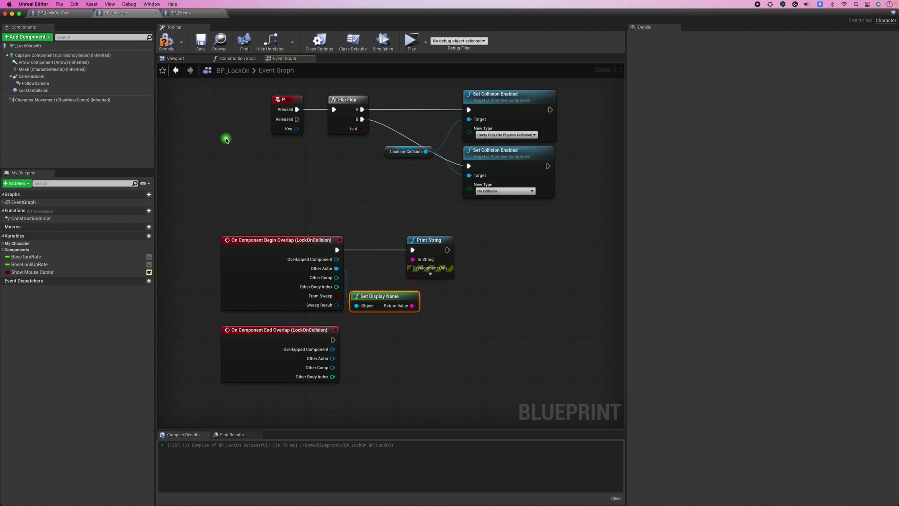
Compile and save BP_LockOn, then play-test the level's overlap text and exit with Esc
click(167, 42)
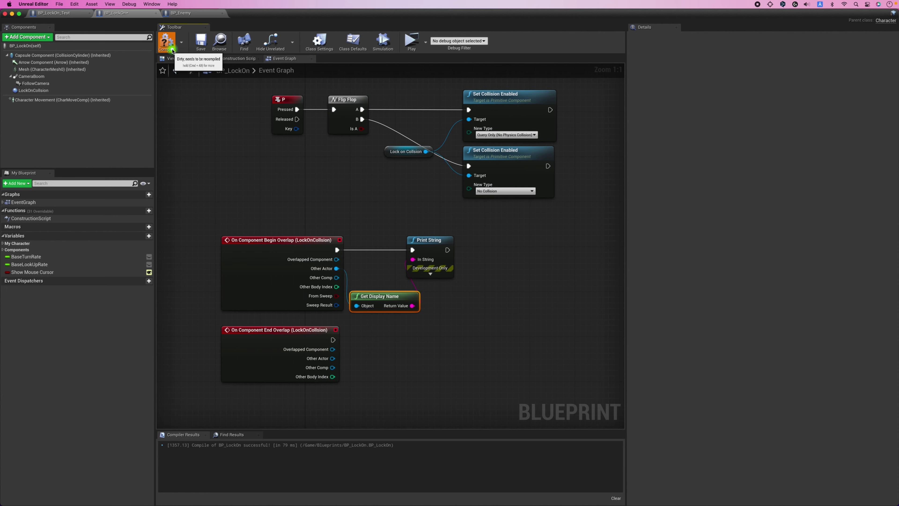
click(195, 46)
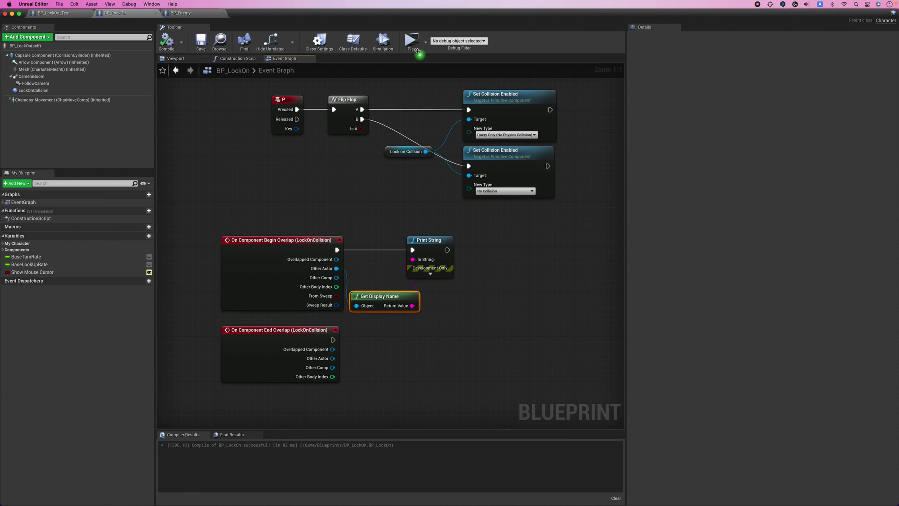
click(410, 44)
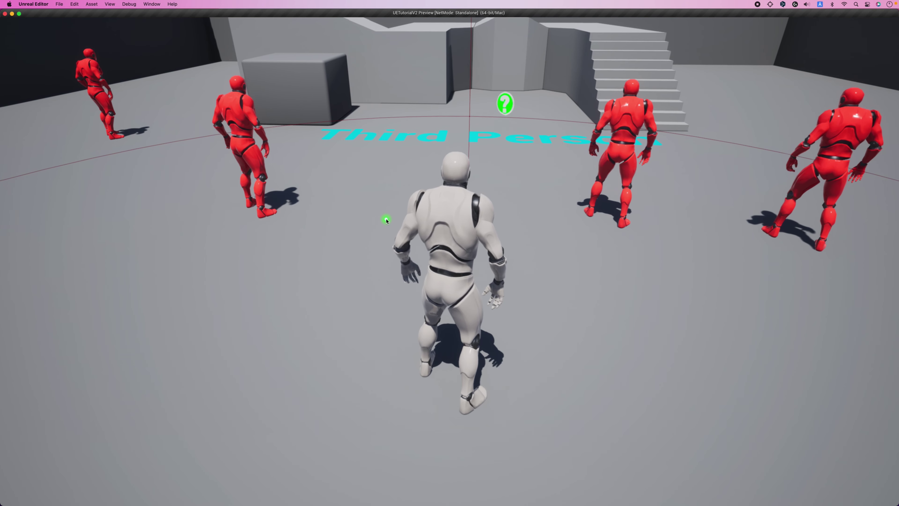
click(386, 220)
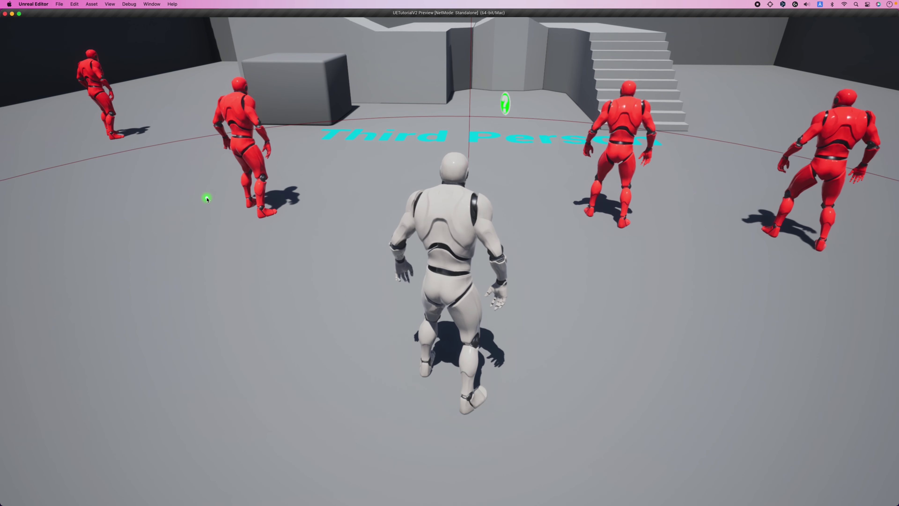
key(Escape)
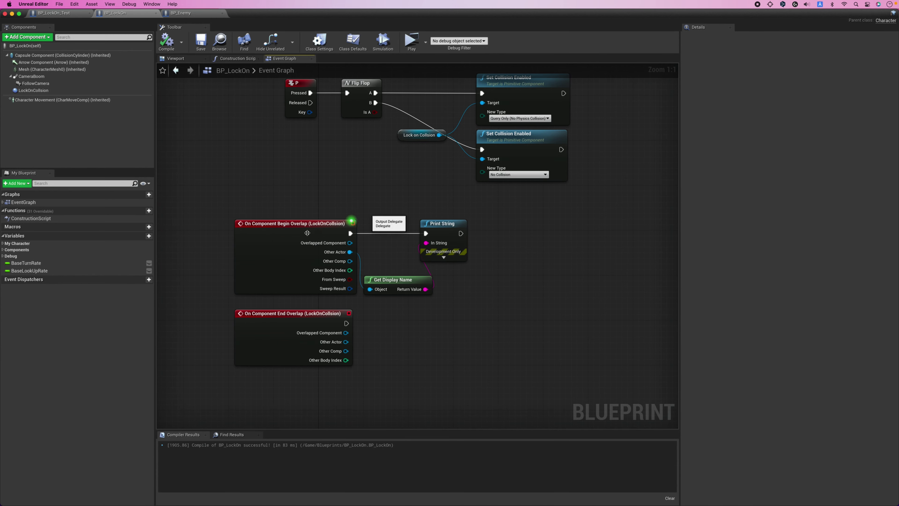
Create a variable LockOnCandidates typed as an array of Actor object references
click(149, 235)
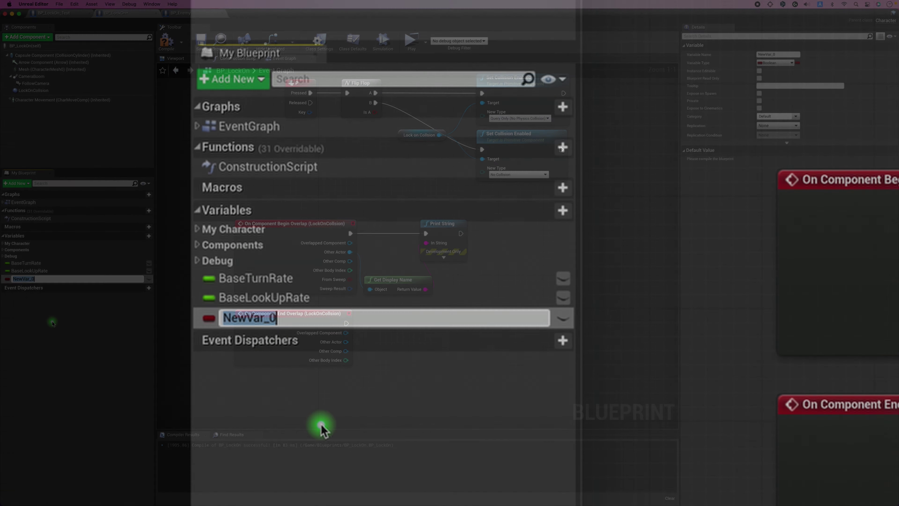
text(LockOnCandidates)
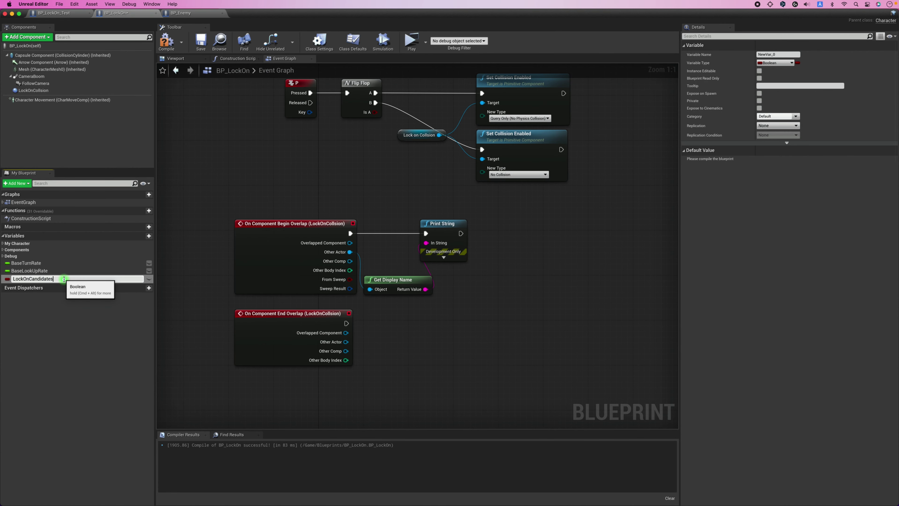
key(Return)
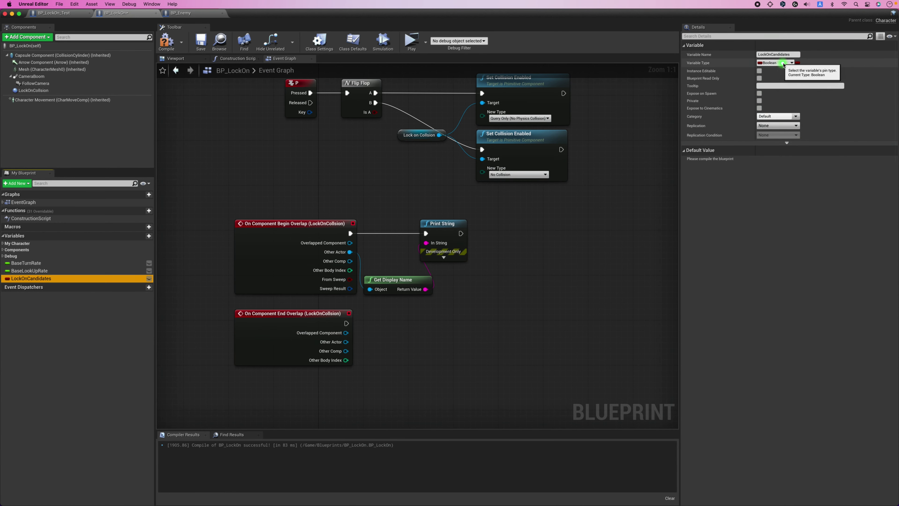
click(783, 64)
text(actor)
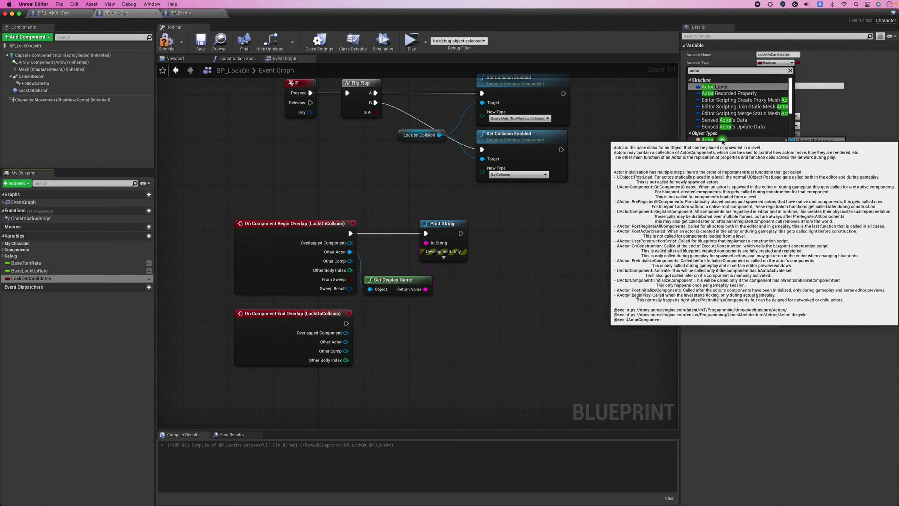
click(810, 141)
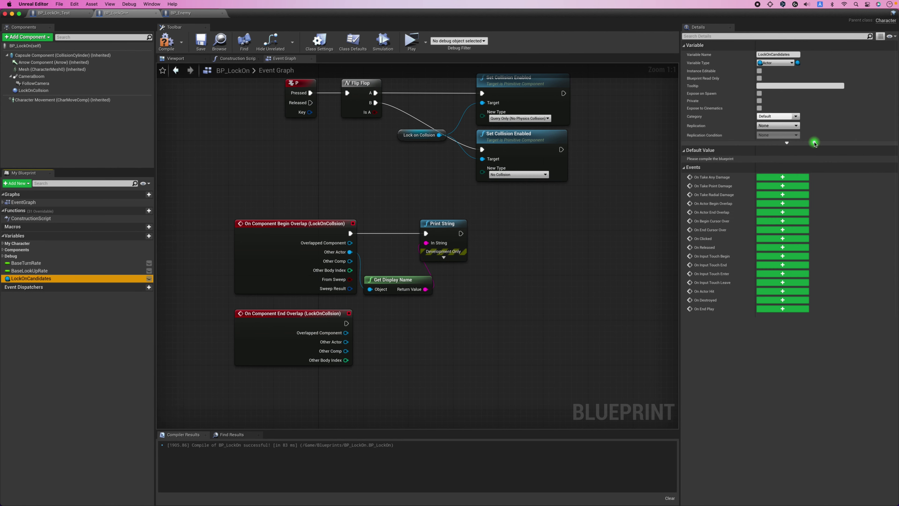
click(797, 62)
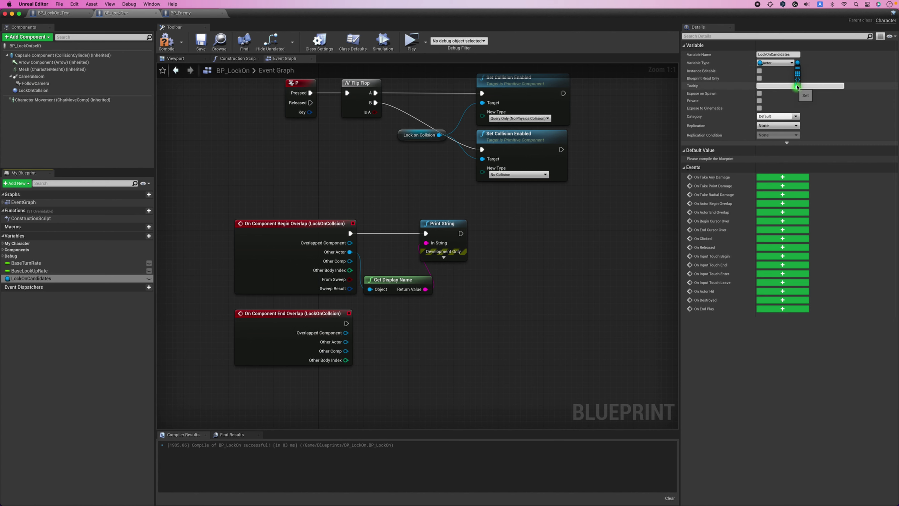
click(797, 76)
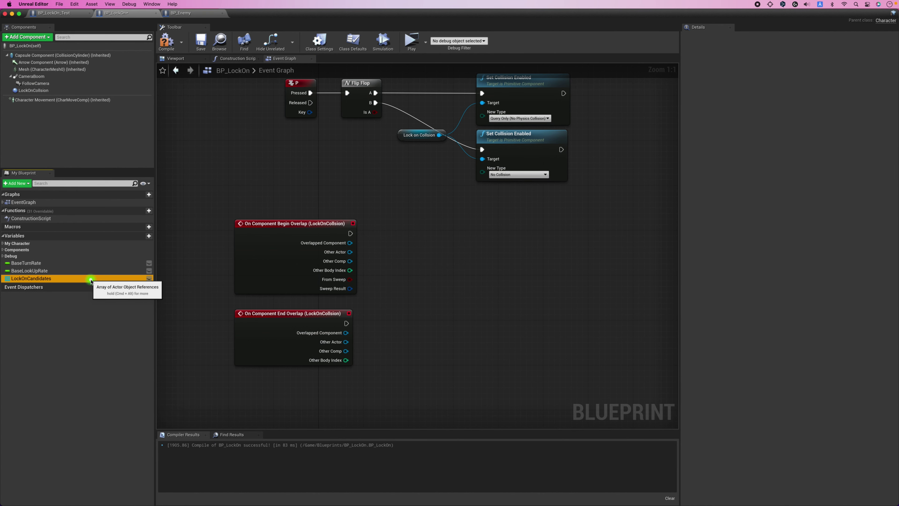
Place a LockOnCandidates getter in the graph and search 'add' from its pin
mouse_move(89, 278)
mouse_down()
mouse_move(448, 270)
mouse_move(477, 257)
mouse_up()
click(389, 280)
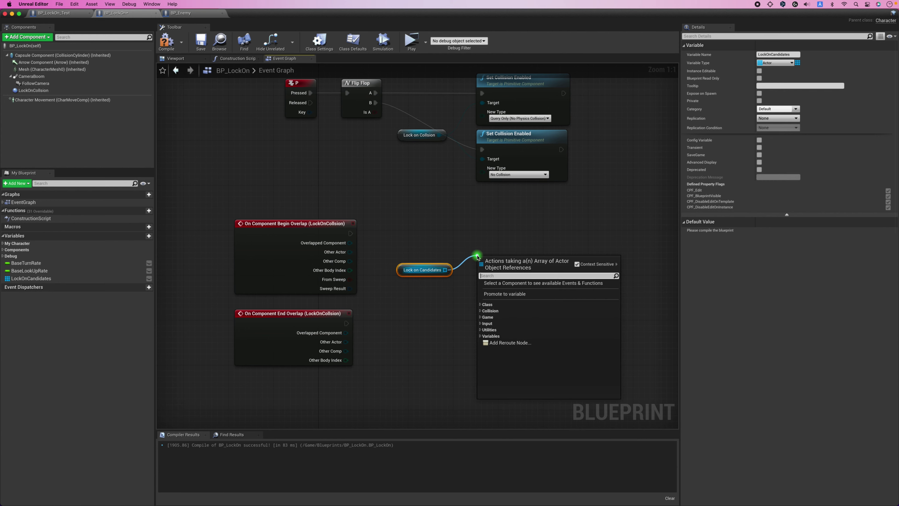
text(add)
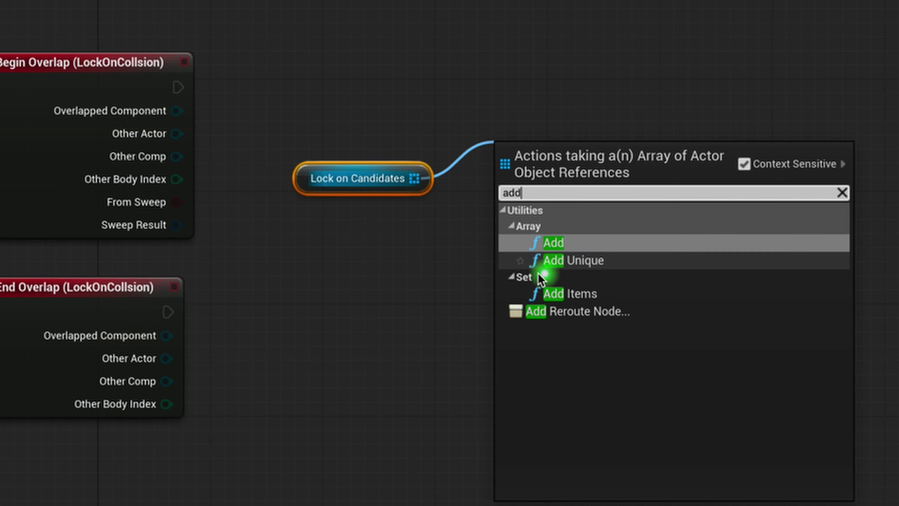
Add an Add Unique node run by Begin Overlap that adds Other Actor to LockOnCandidates
click(633, 262)
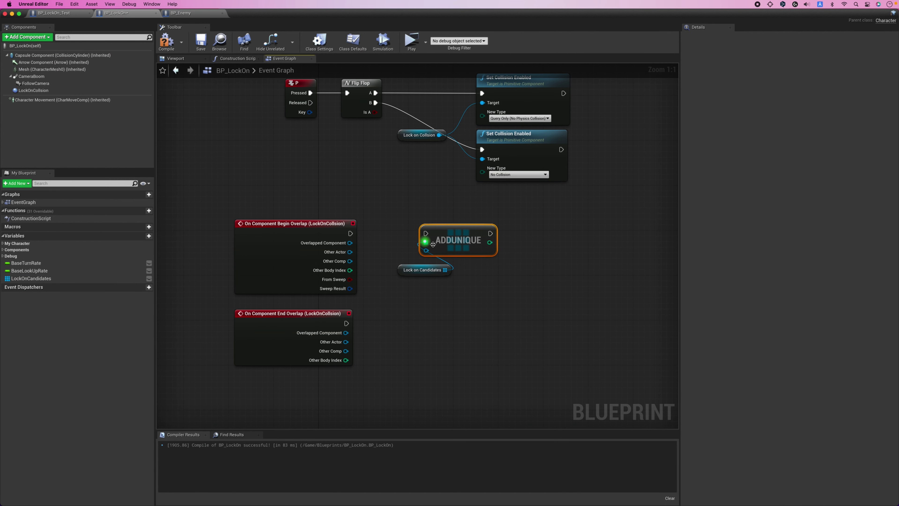
drag(350, 234, 426, 233)
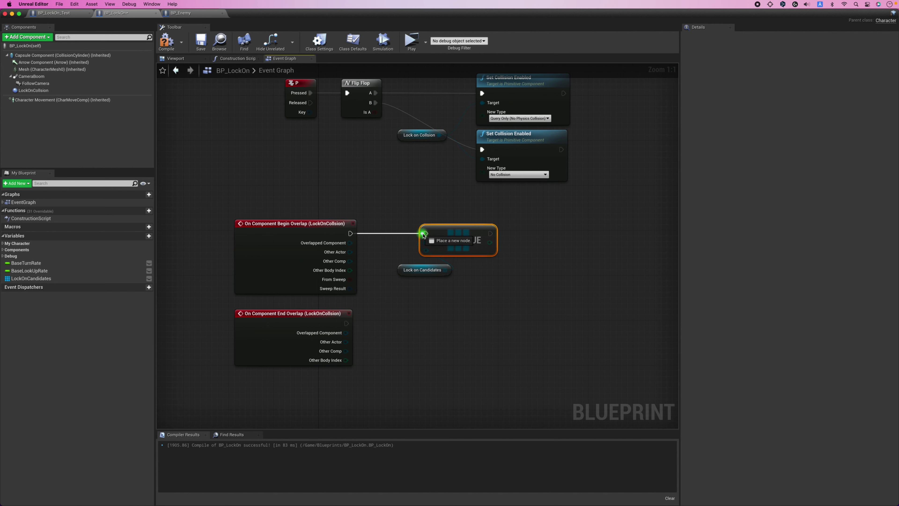
click(401, 246)
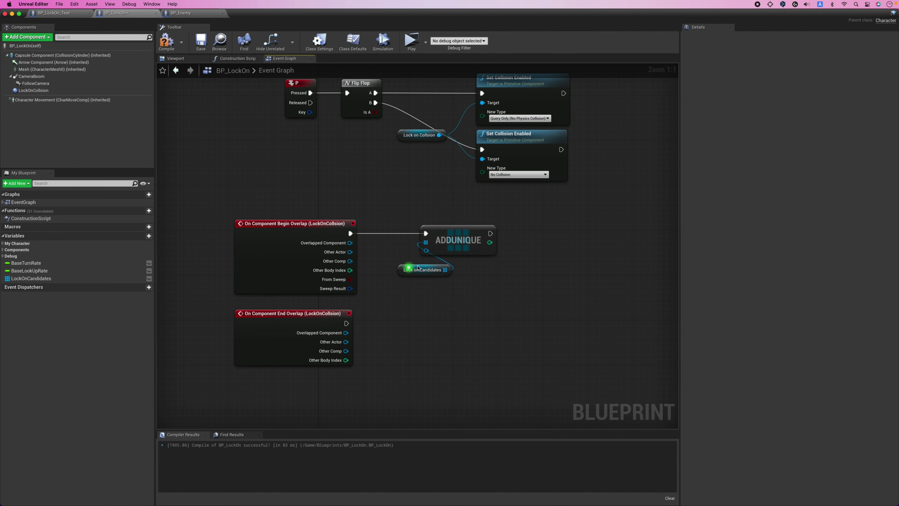
mouse_move(398, 271)
mouse_down()
mouse_move(429, 264)
mouse_move(406, 253)
mouse_move(350, 252)
mouse_up()
click(413, 289)
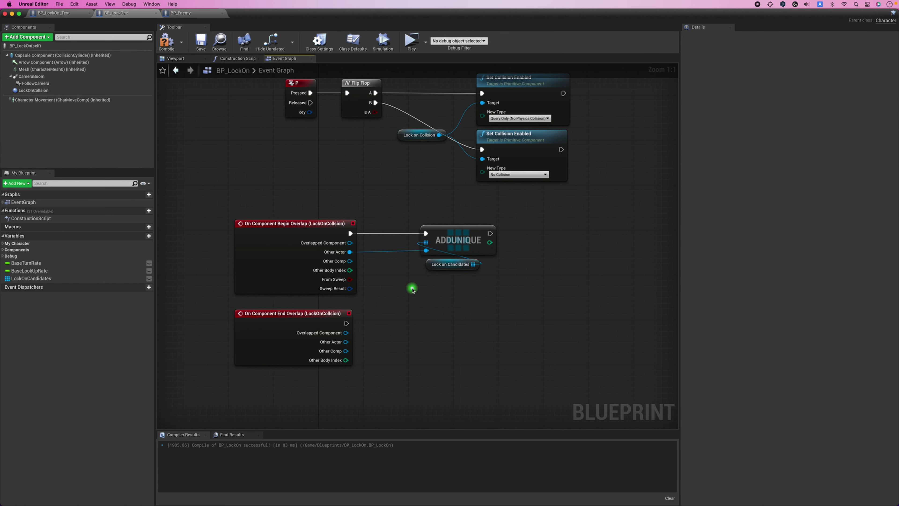
right_drag(413, 289, 400, 286)
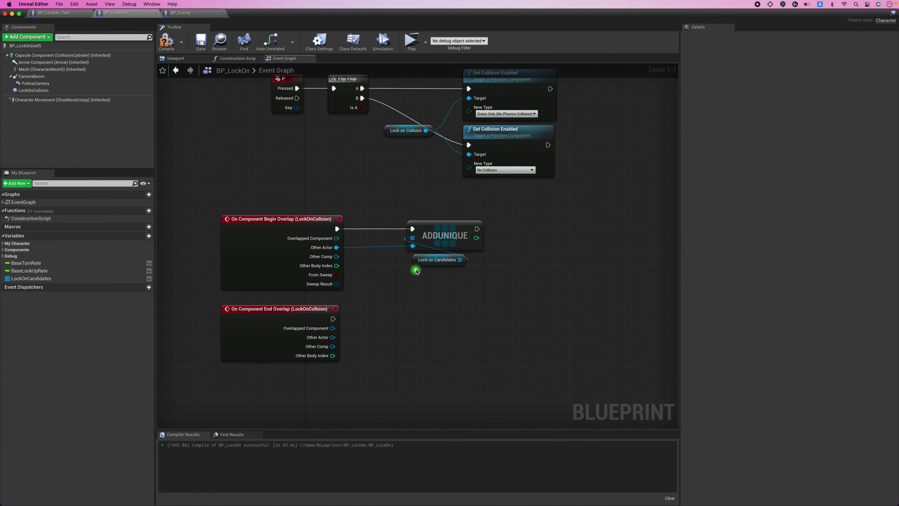
click(435, 260)
click(404, 277)
click(394, 320)
scroll(386, 336, up, 2)
scroll(384, 335, down, 1)
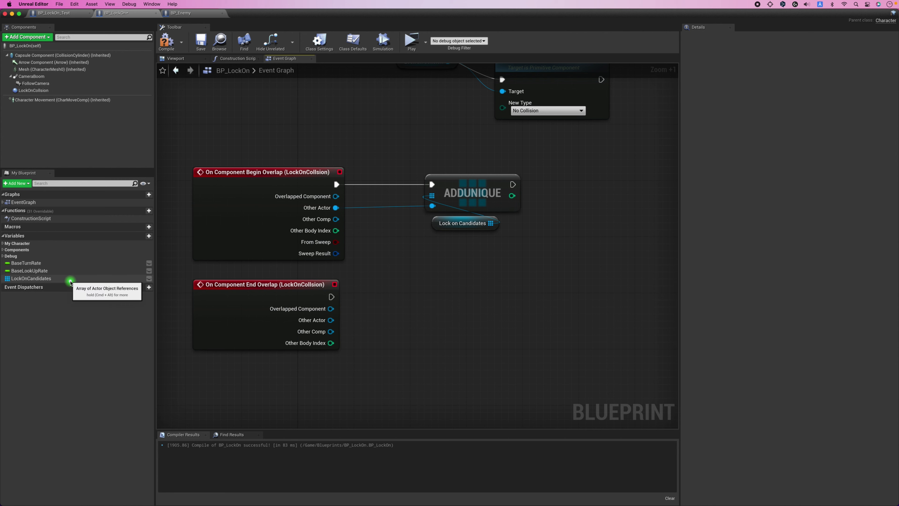
Add a LockOnCandidates getter with a Remove Item node, executed by End Overlap
drag(71, 281, 386, 327)
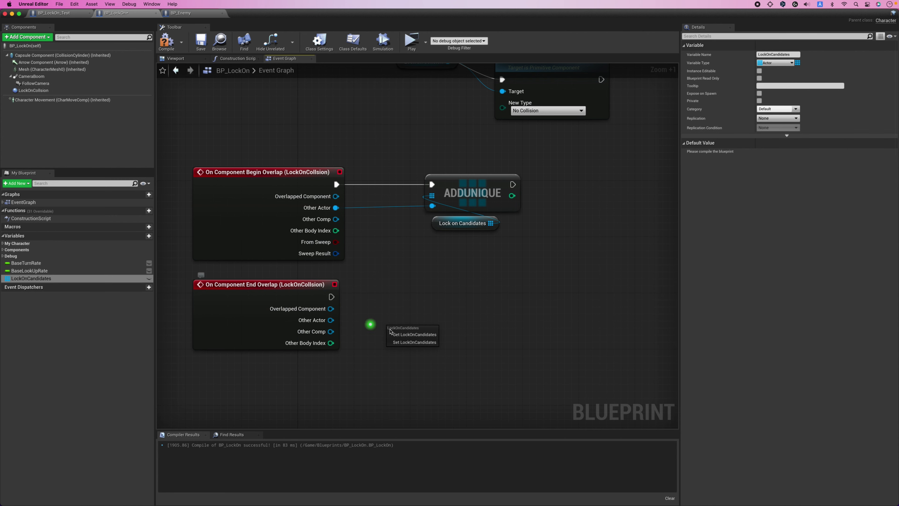
click(401, 334)
drag(452, 339, 476, 335)
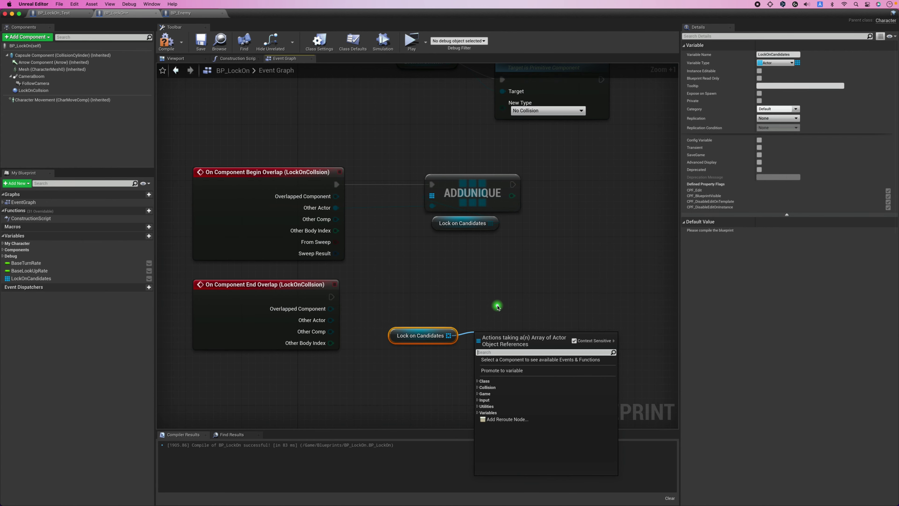
text(remo)
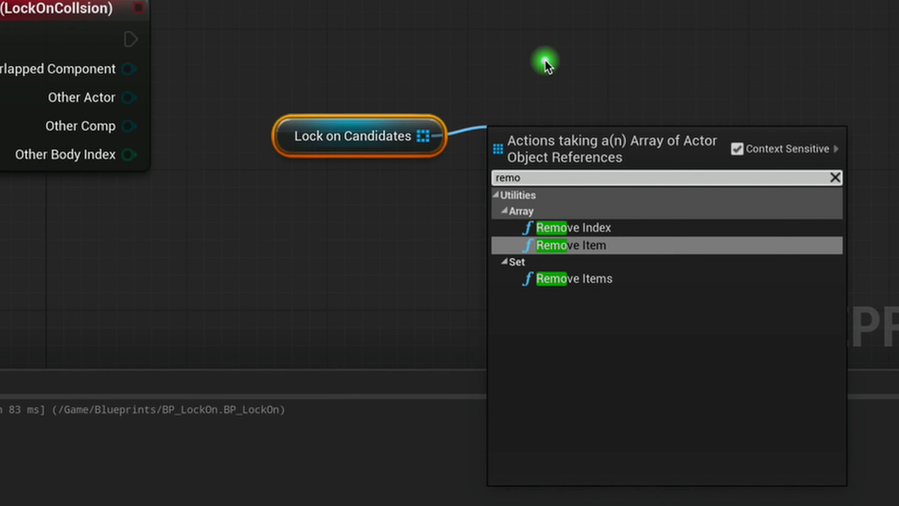
click(623, 246)
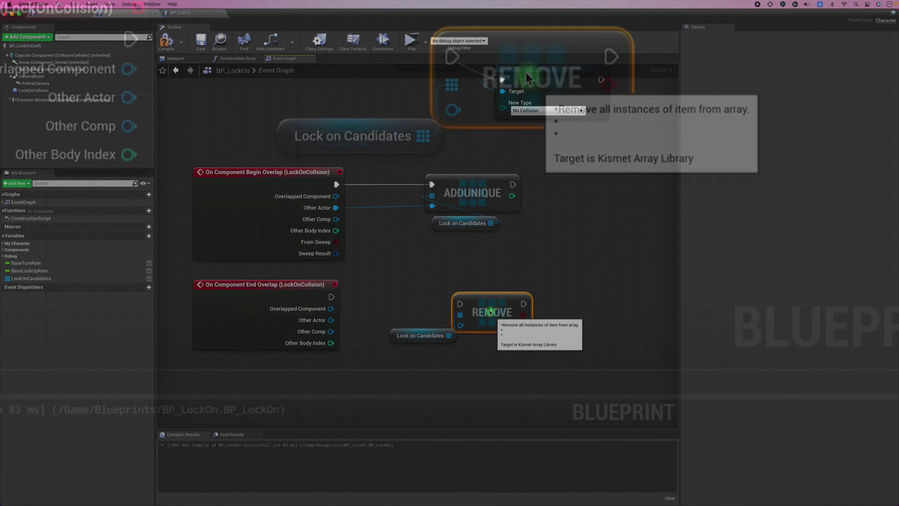
mouse_move(439, 304)
mouse_down()
mouse_move(333, 300)
mouse_move(439, 318)
mouse_up()
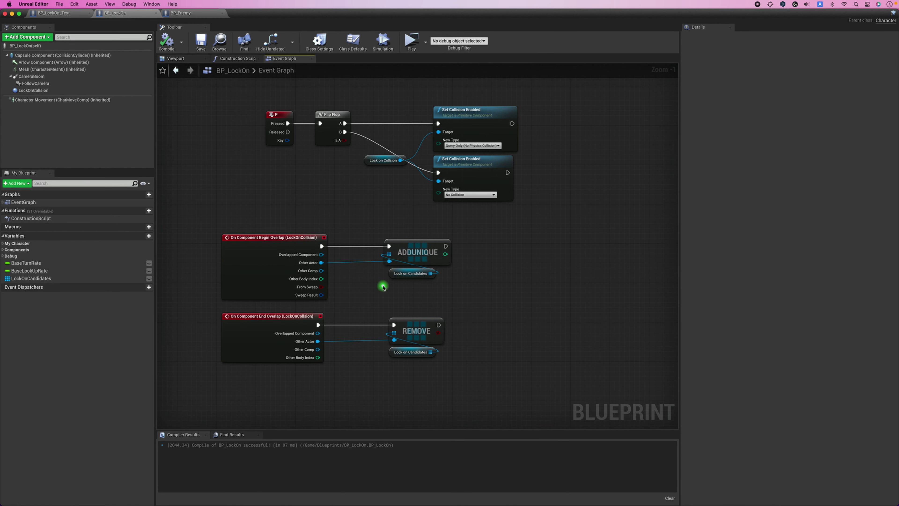
click(404, 273)
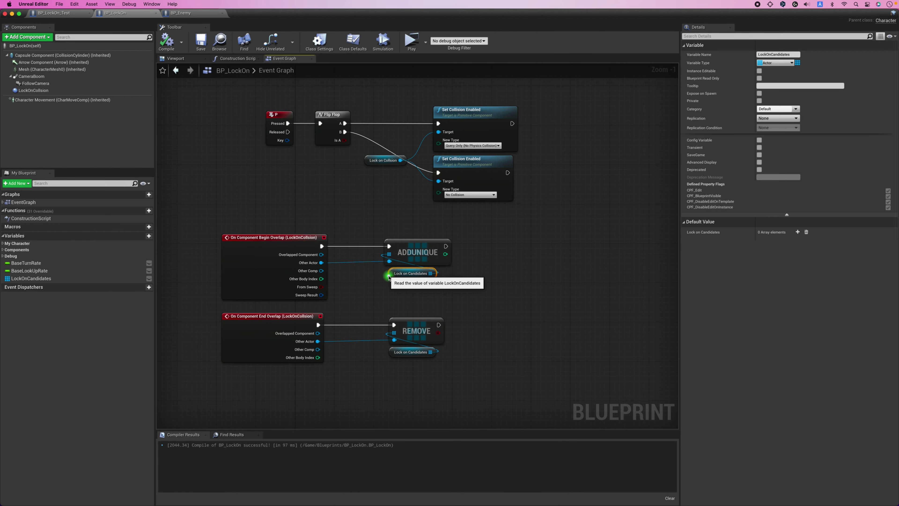
scroll(397, 289, up, 1)
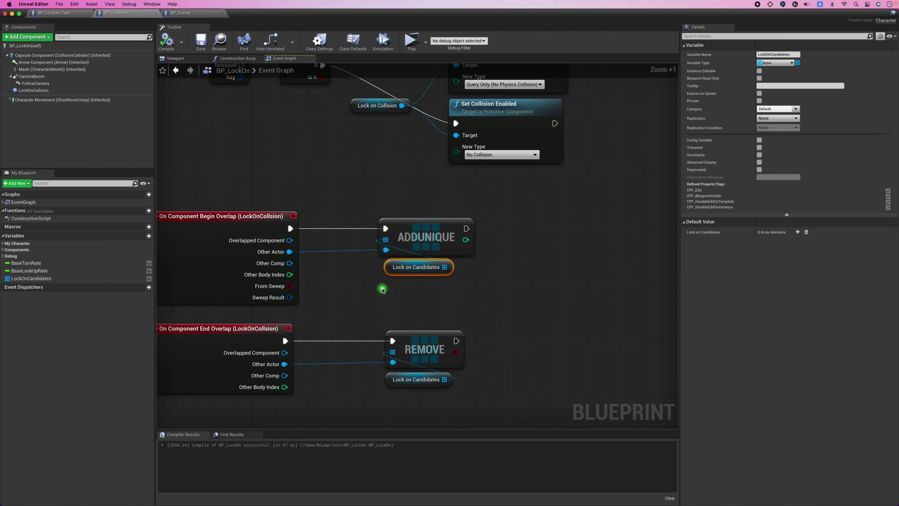
scroll(411, 288, up, 1)
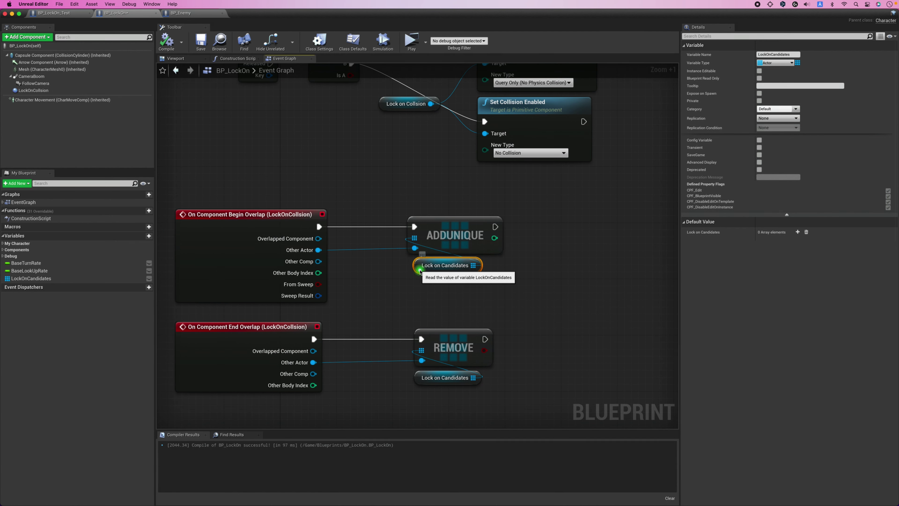
drag(419, 270, 413, 273)
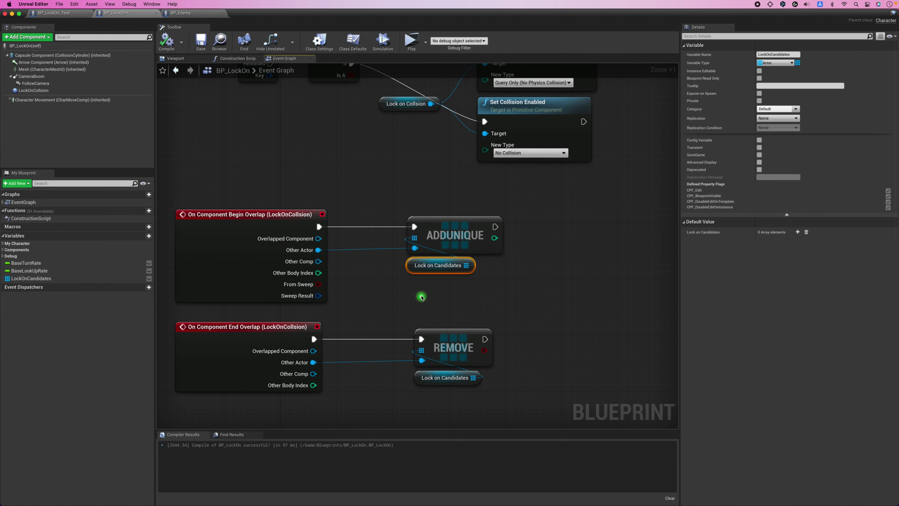
click(419, 288)
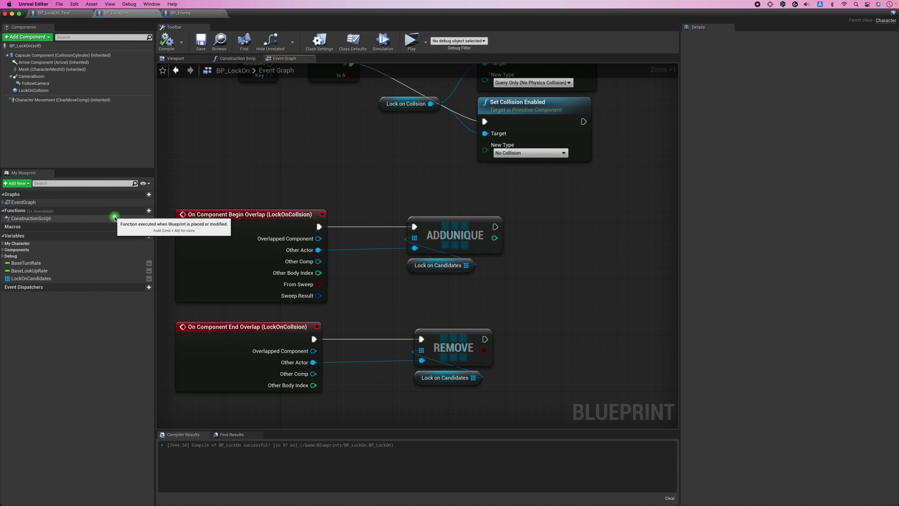
Create a new function named Sort and move its entry node left
click(144, 211)
text(Sort)
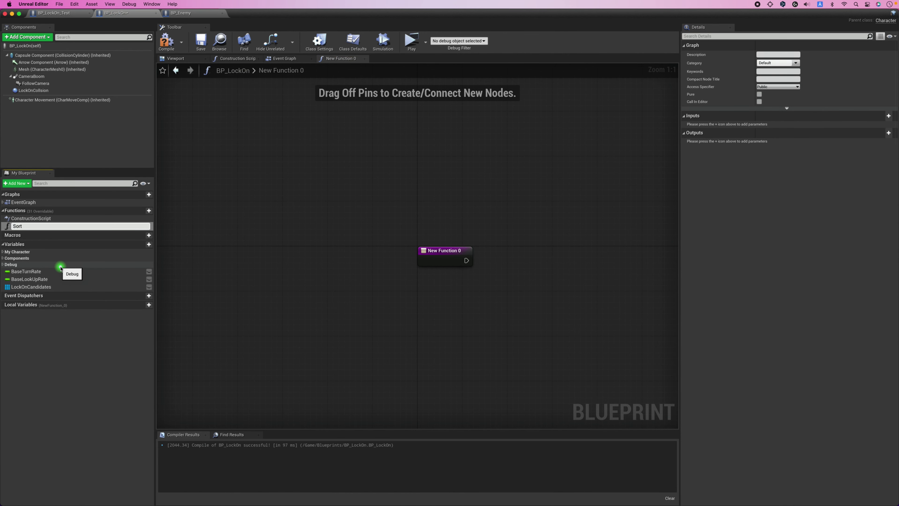
key(Return)
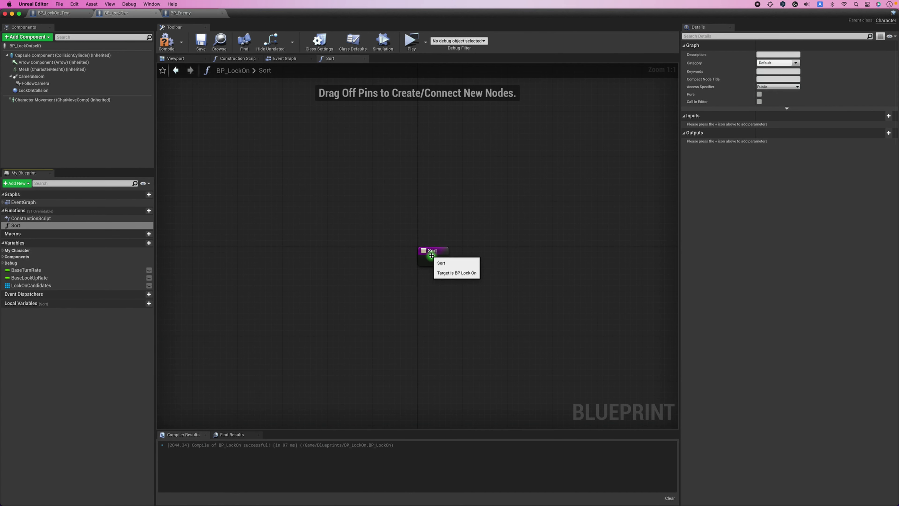
drag(430, 251, 257, 251)
scroll(424, 256, up, 2)
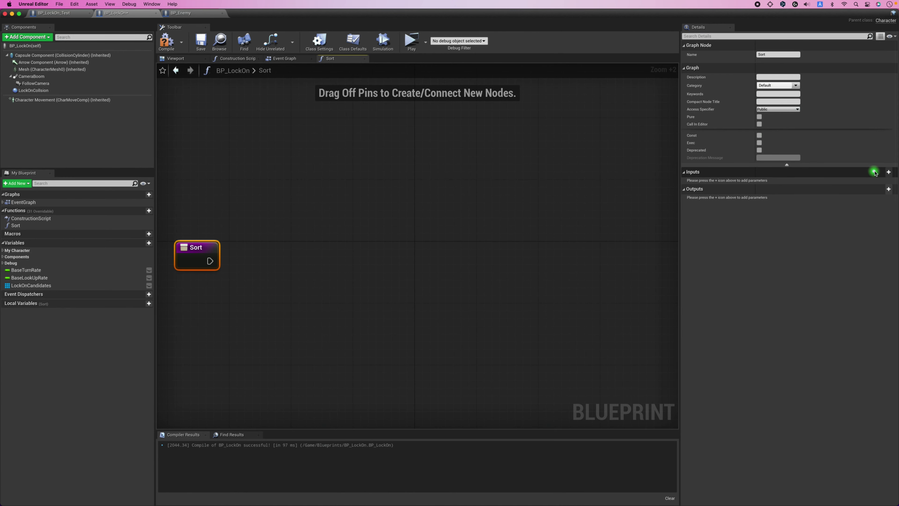
Give Sort an input named Array, typed as an array of Actor object references
click(874, 173)
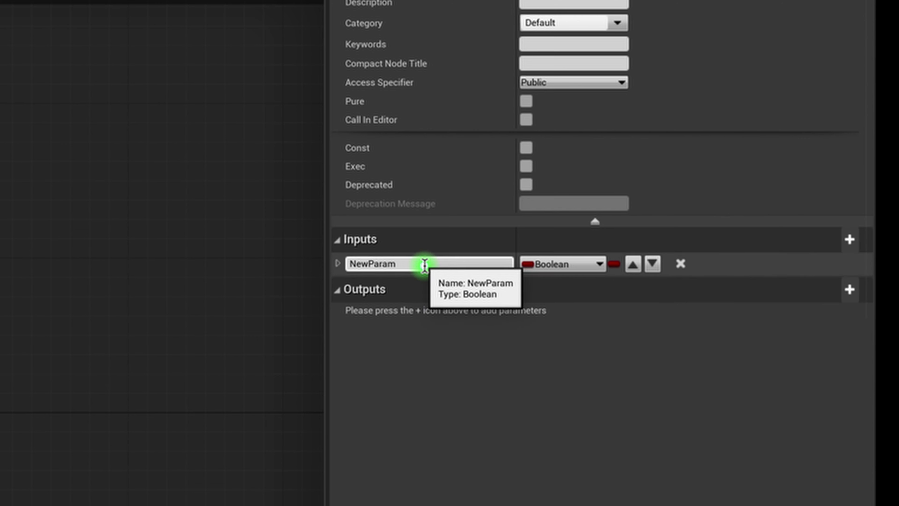
click(422, 263)
text(Array)
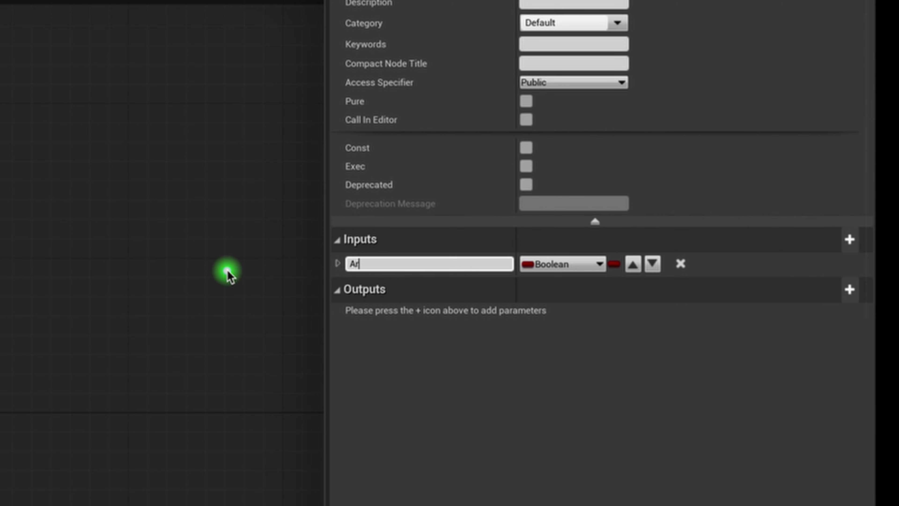
key(Return)
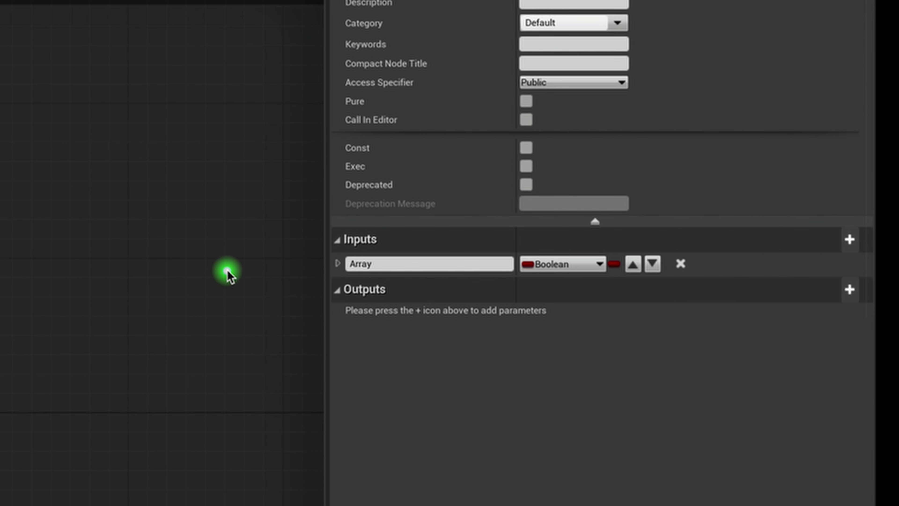
click(581, 266)
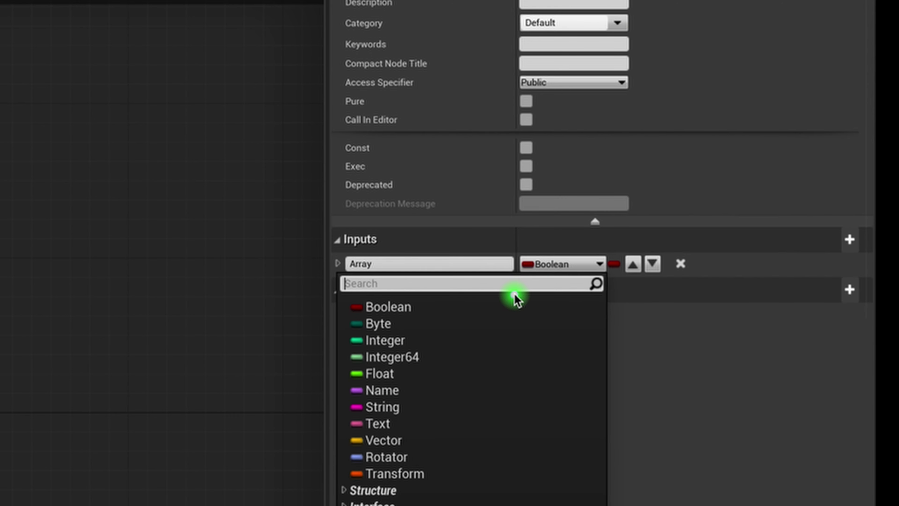
text(a)
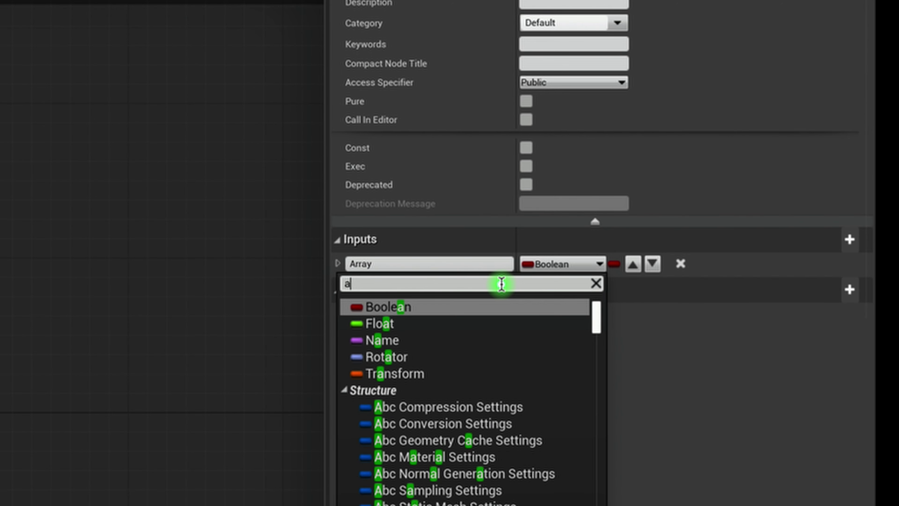
text(ctor)
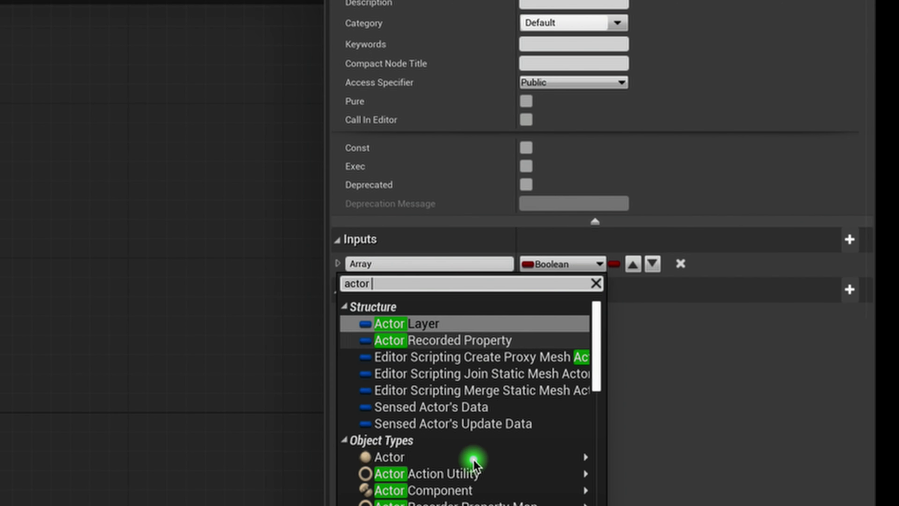
mouse_move(474, 457)
click(628, 465)
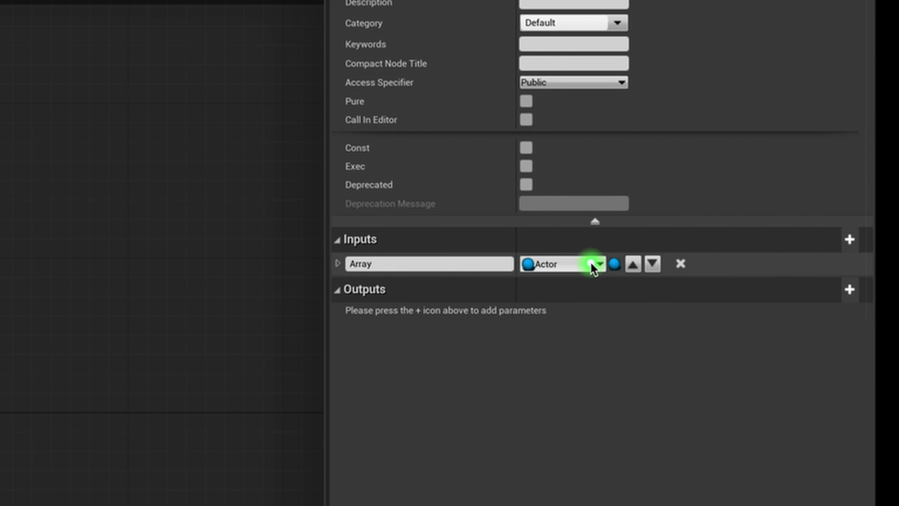
click(614, 265)
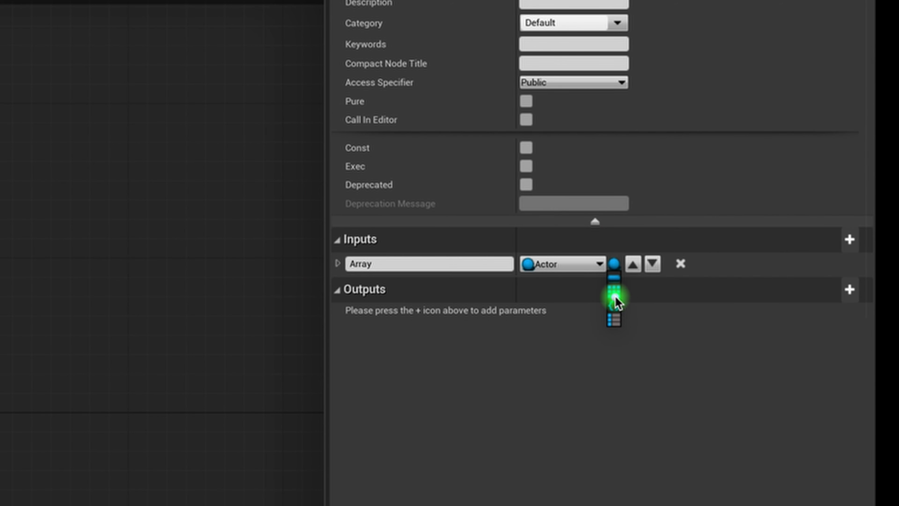
click(615, 294)
click(227, 253)
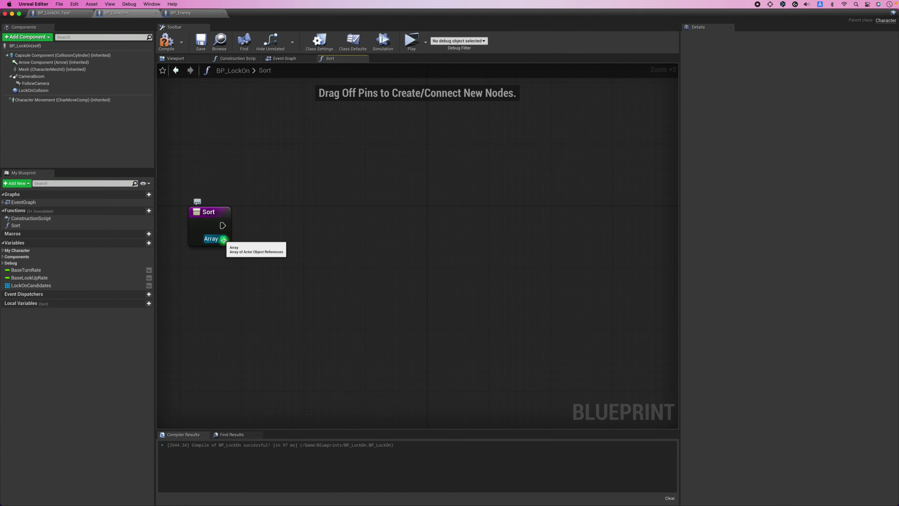
Store the Array's Last Index in new local LastIndex_Local, set right after the Sort entry
drag(223, 240, 249, 254)
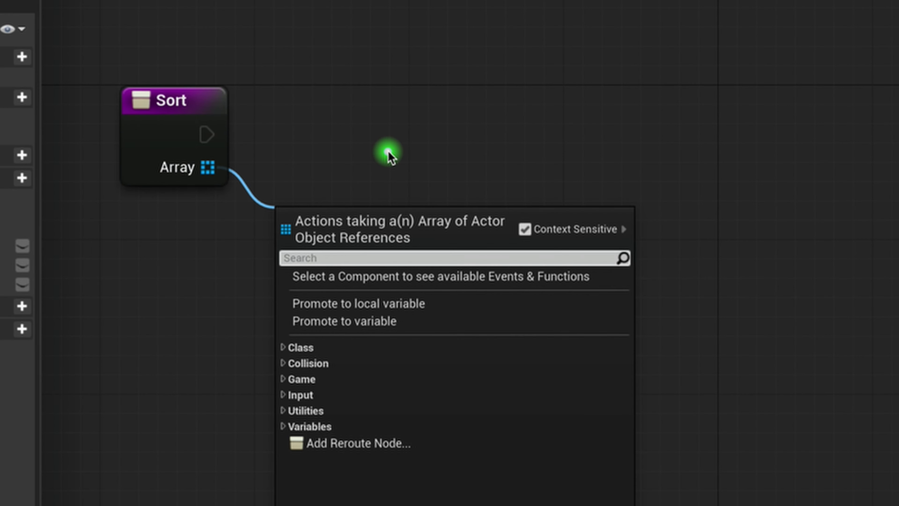
text(last)
key(Return)
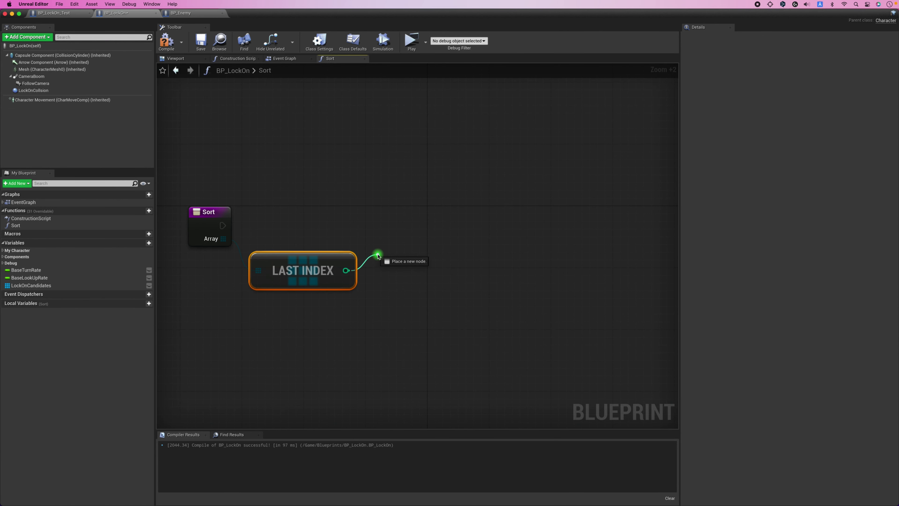
drag(345, 271, 377, 255)
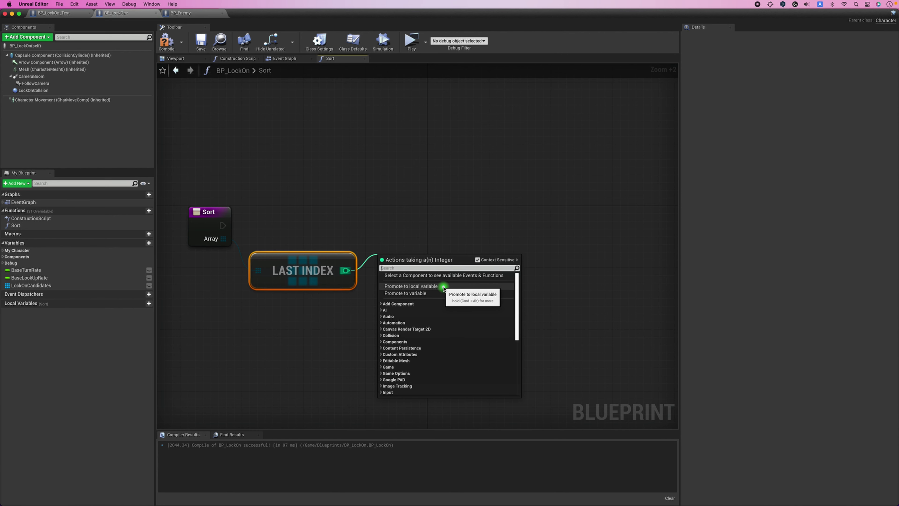
click(443, 287)
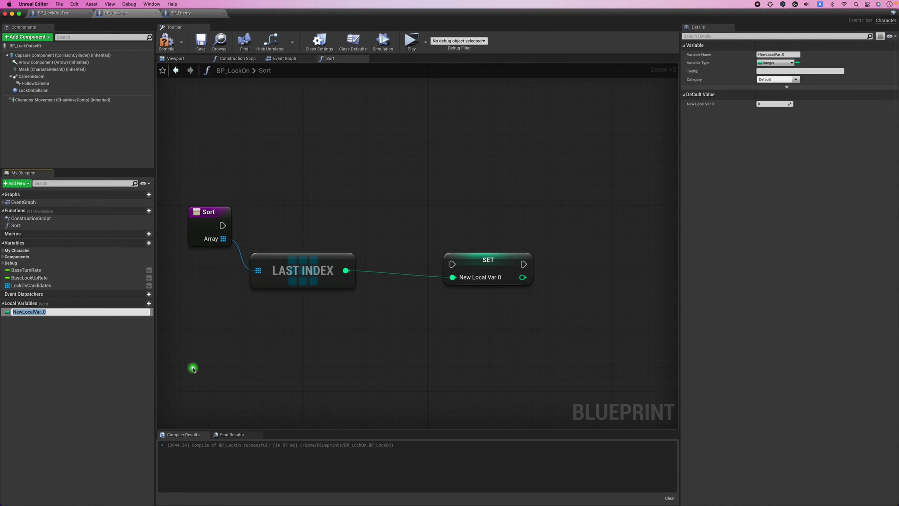
text(LastIndex_Local)
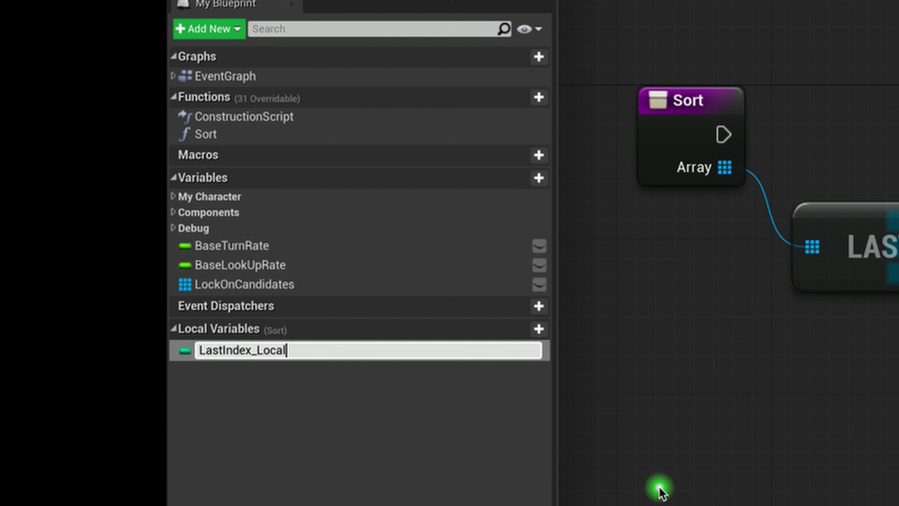
key(Return)
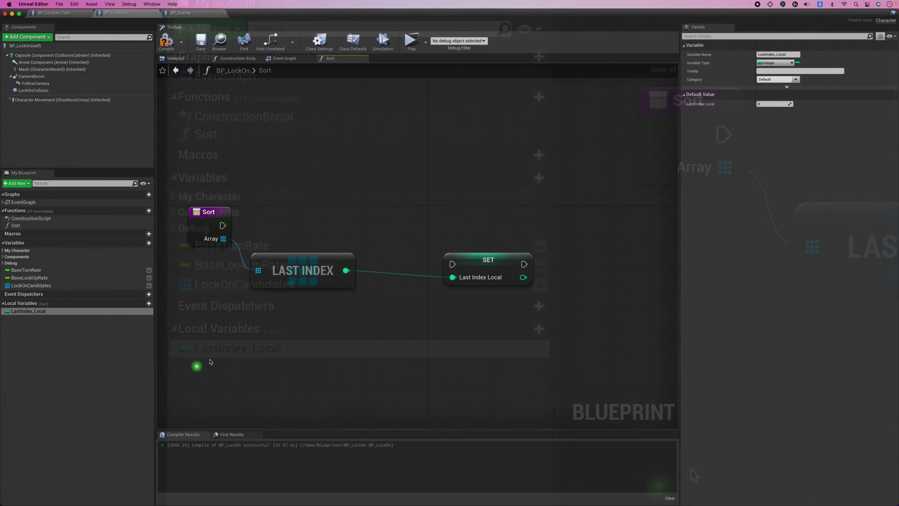
drag(486, 262, 311, 221)
drag(222, 225, 275, 225)
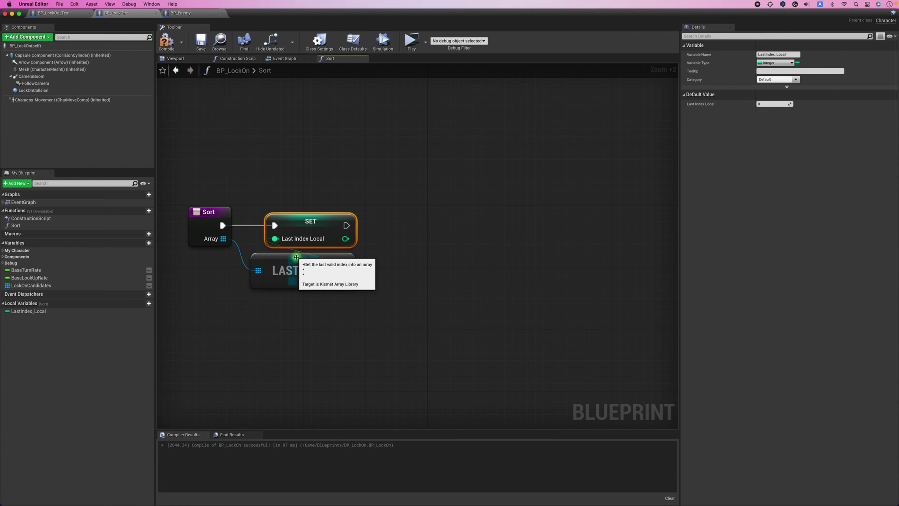
drag(291, 262, 305, 253)
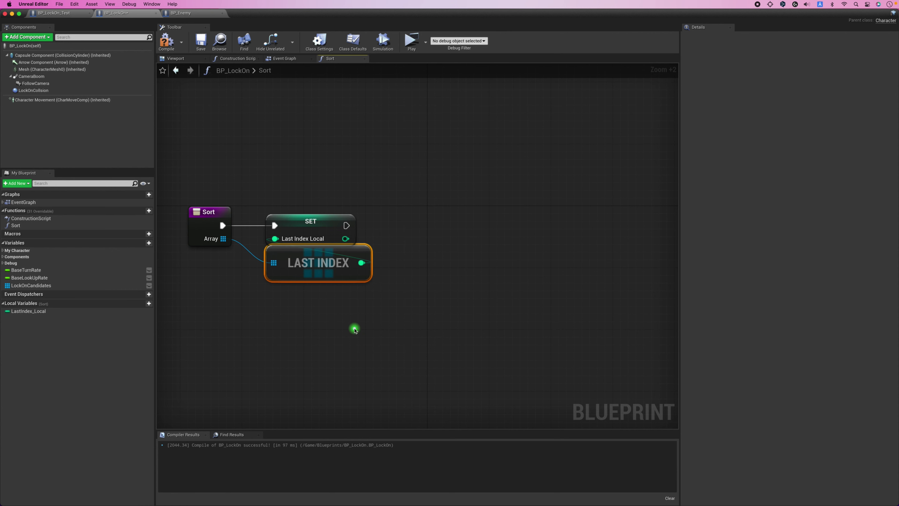
Add a For Loop after the SET, with LastIndex_Local feeding its Last Index
click(354, 327)
drag(347, 225, 423, 224)
text(for)
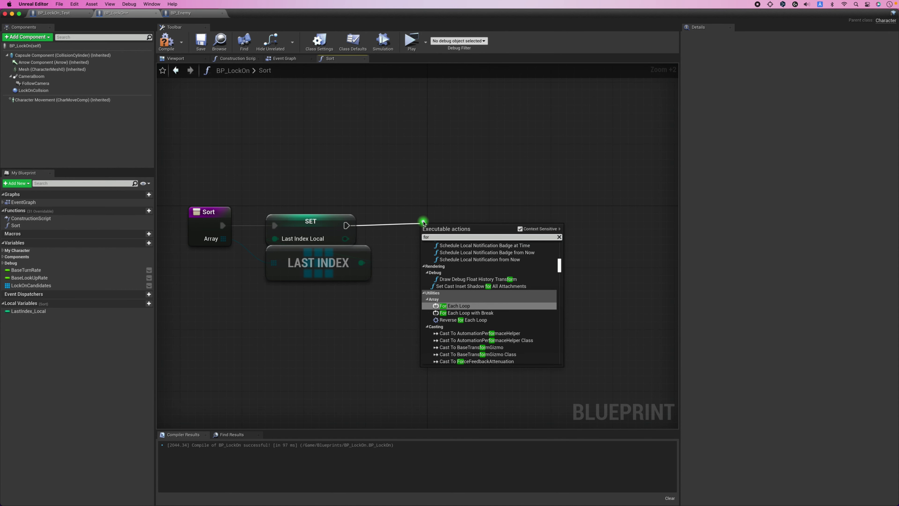
text( loop)
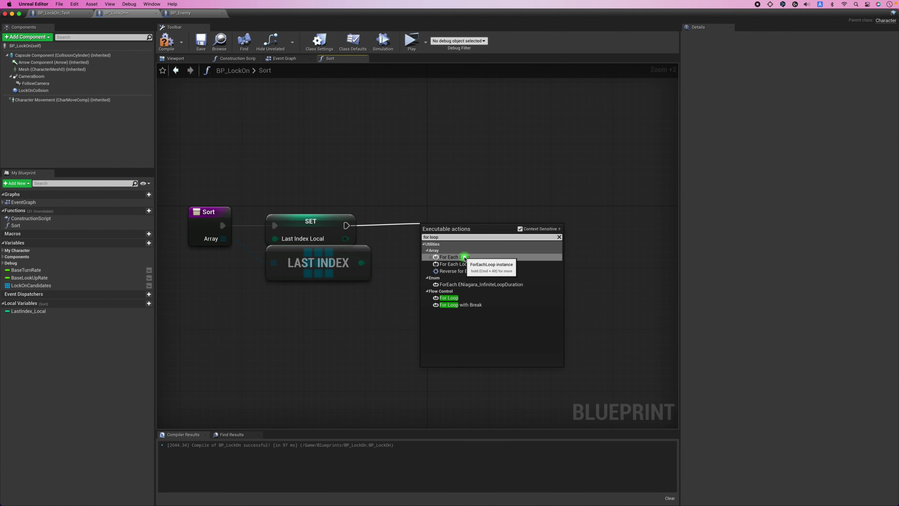
click(468, 298)
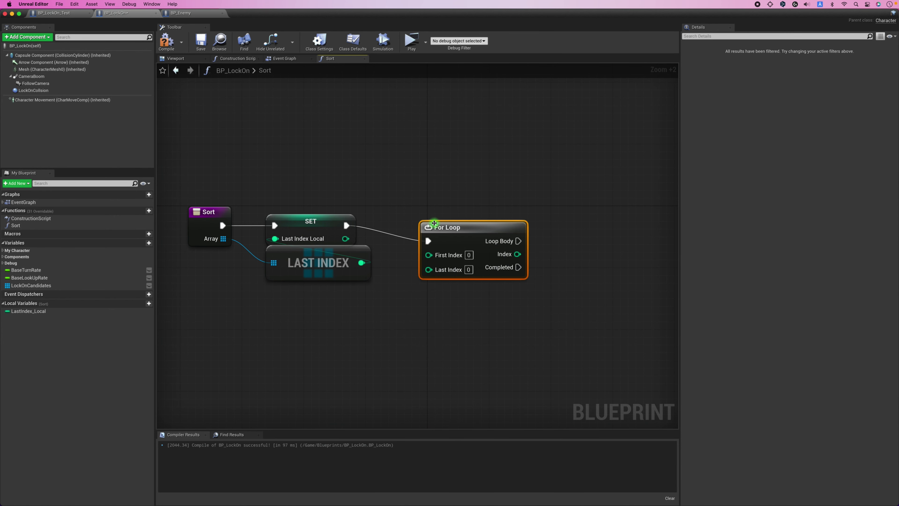
drag(439, 220, 439, 213)
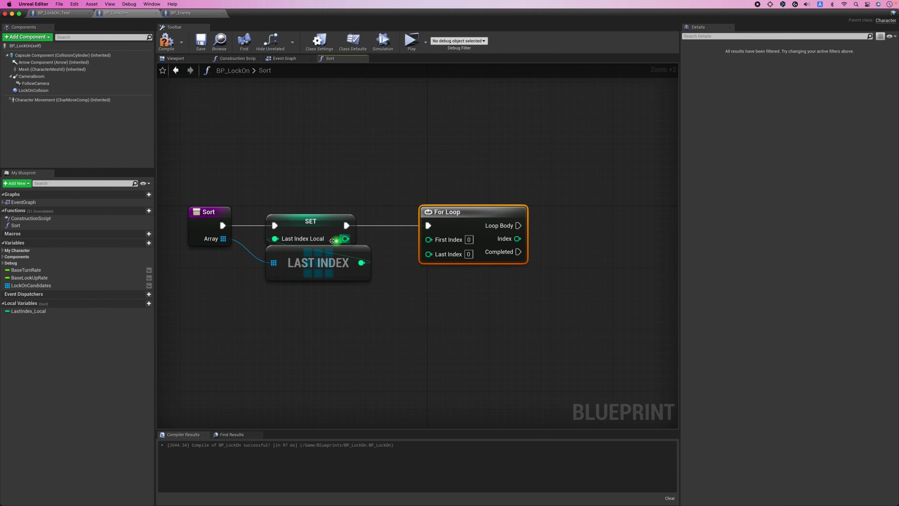
drag(339, 243, 429, 256)
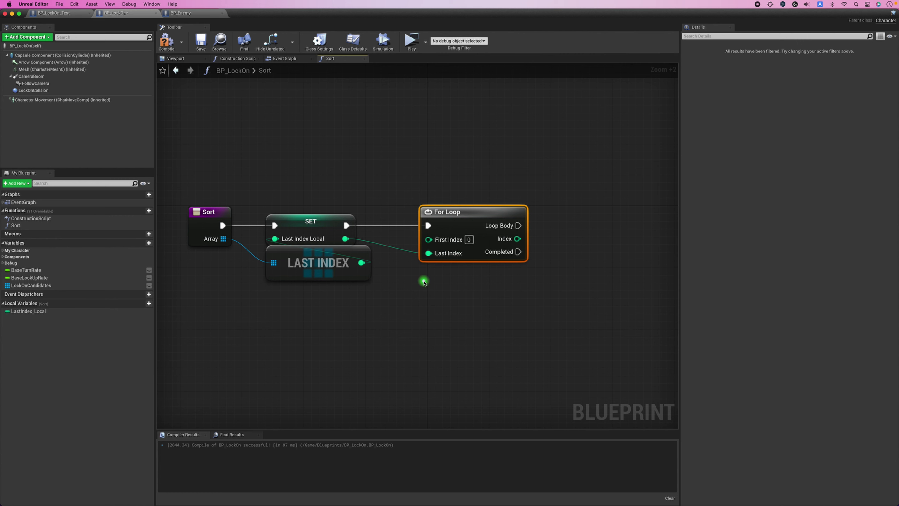
drag(461, 212, 430, 212)
Promote the loop's Index to a new local variable I_Local, set from the Loop Body
drag(486, 239, 515, 238)
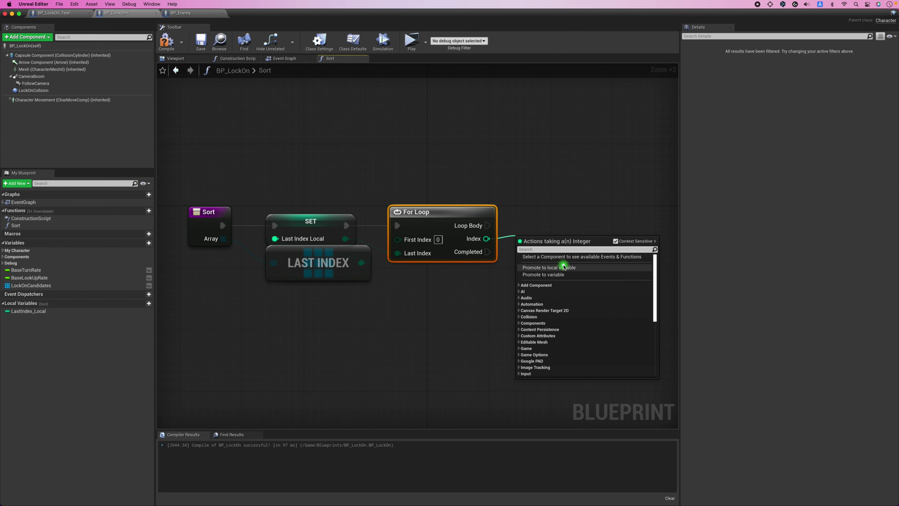
click(574, 266)
text(I_Local)
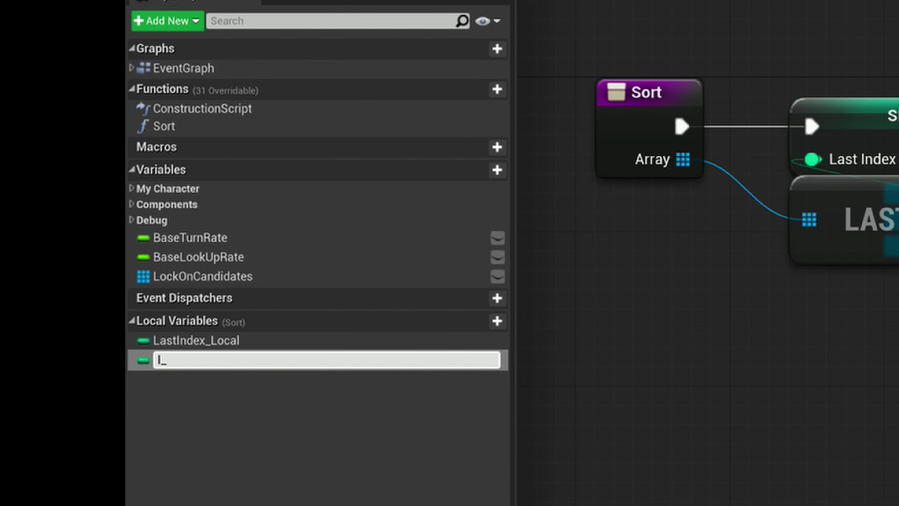
key(Return)
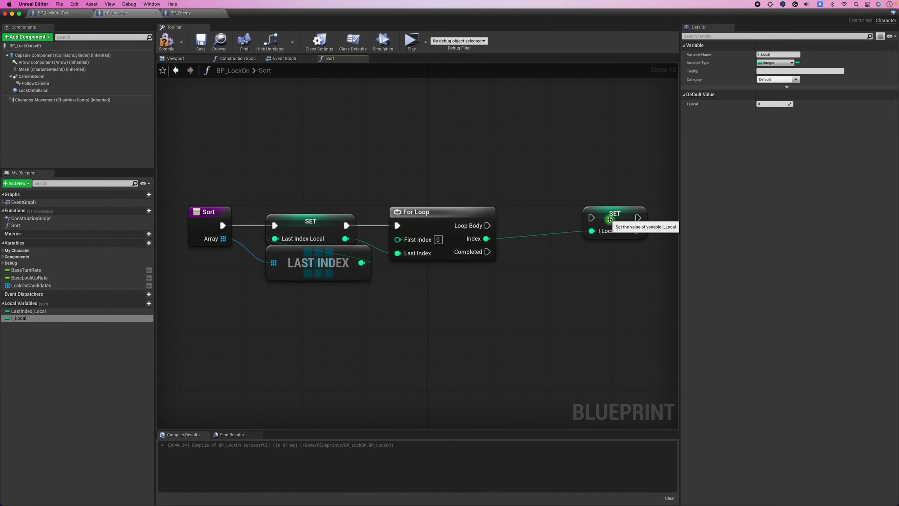
drag(599, 226, 488, 225)
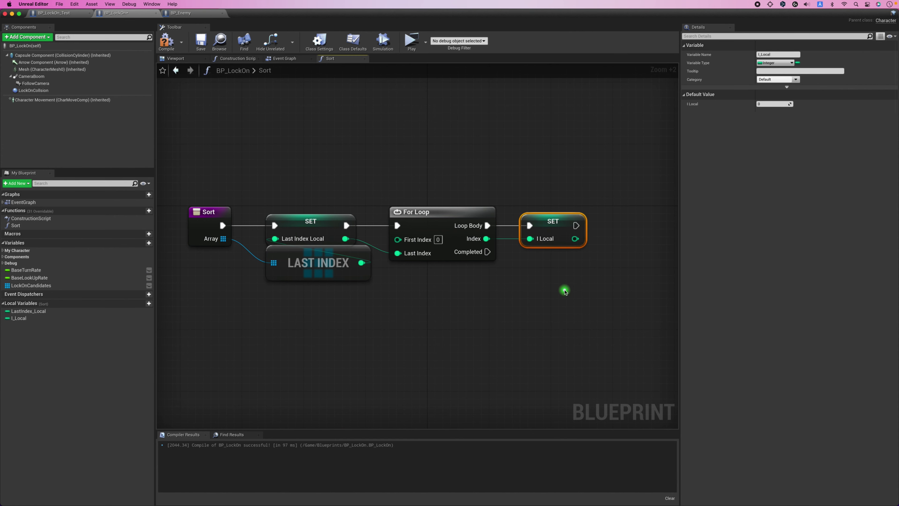
right_drag(565, 291, 402, 283)
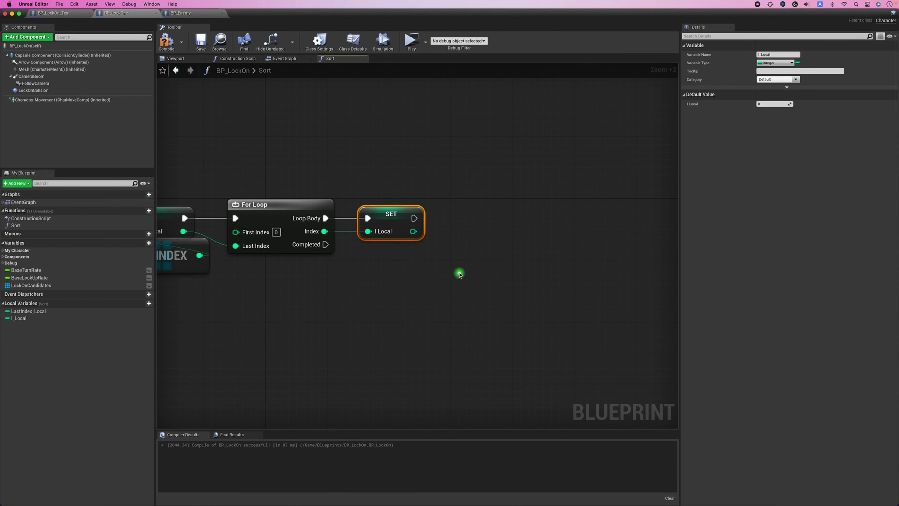
Add an integer + node fed by I_Local
scroll(458, 272, up, 2)
drag(403, 222, 431, 258)
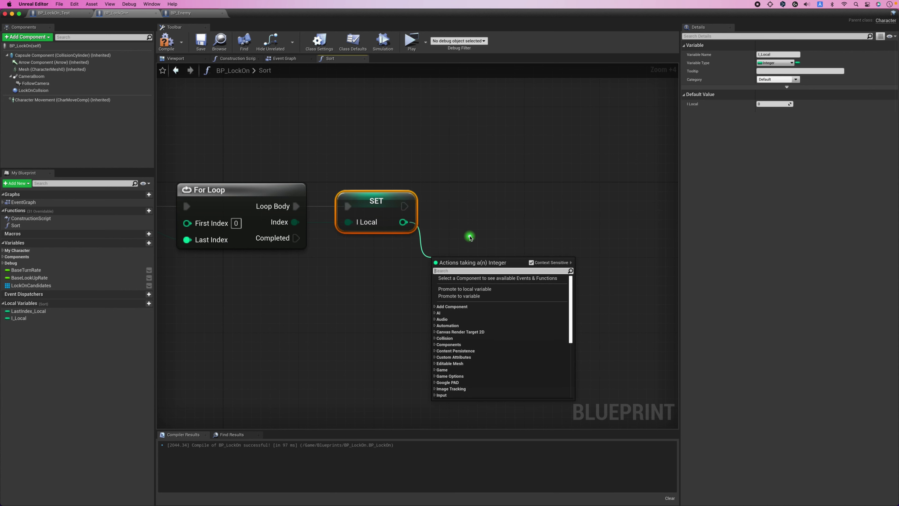
text(+)
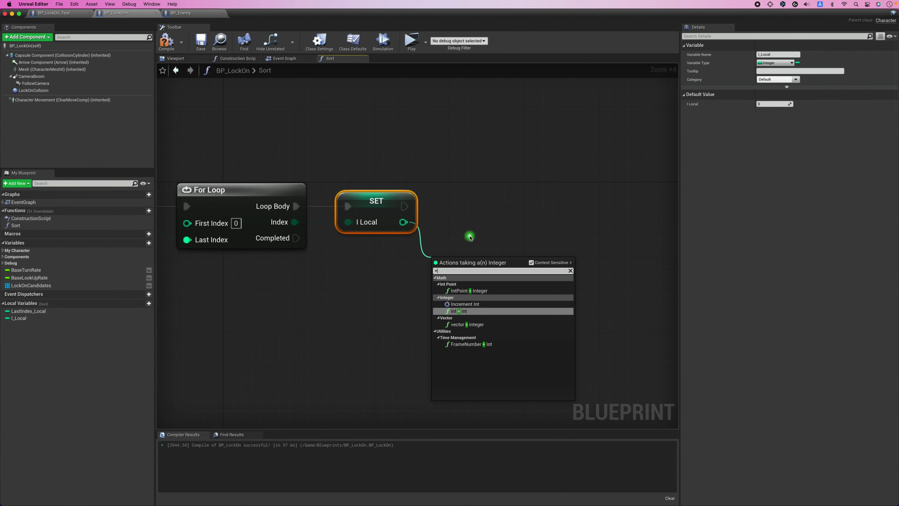
click(474, 311)
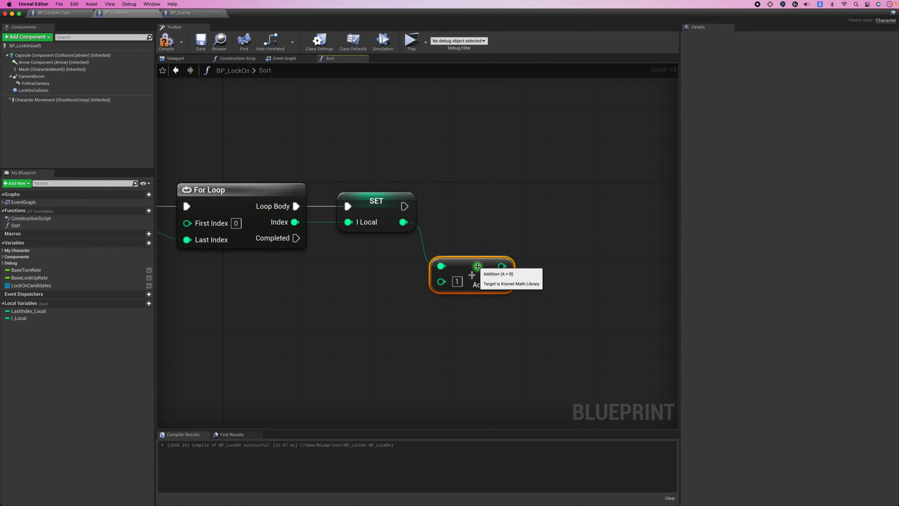
Duplicate the For Loop and run the copy after SET I_Local
click(295, 194)
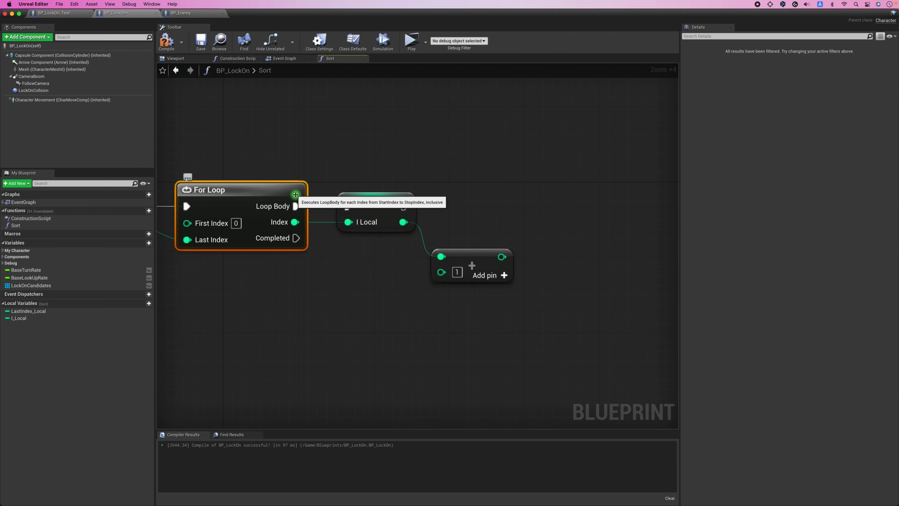
key(ctrl+c)
key(ctrl+v)
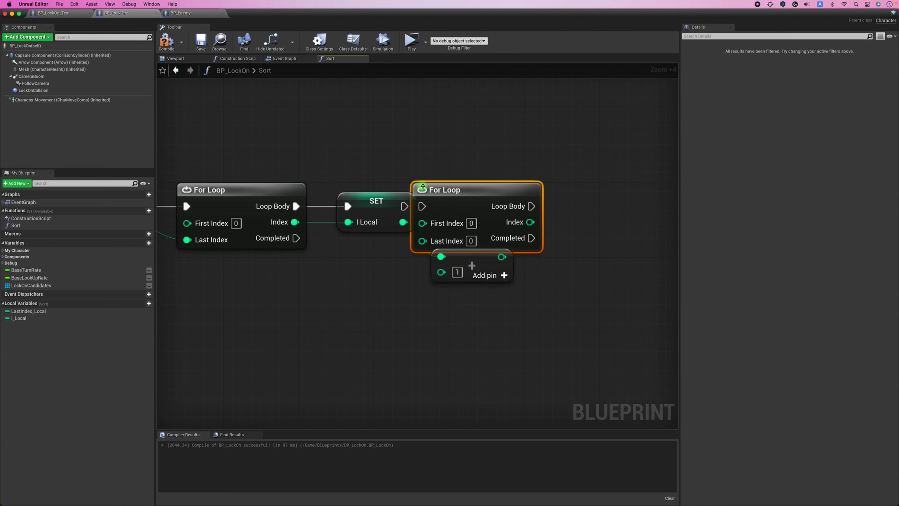
drag(435, 188, 567, 188)
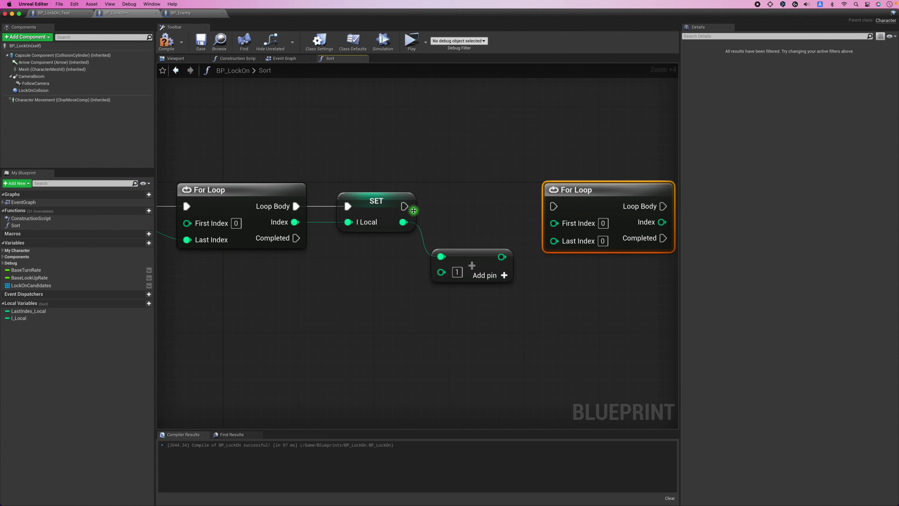
mouse_move(405, 207)
mouse_down()
mouse_move(553, 205)
mouse_move(507, 261)
mouse_up()
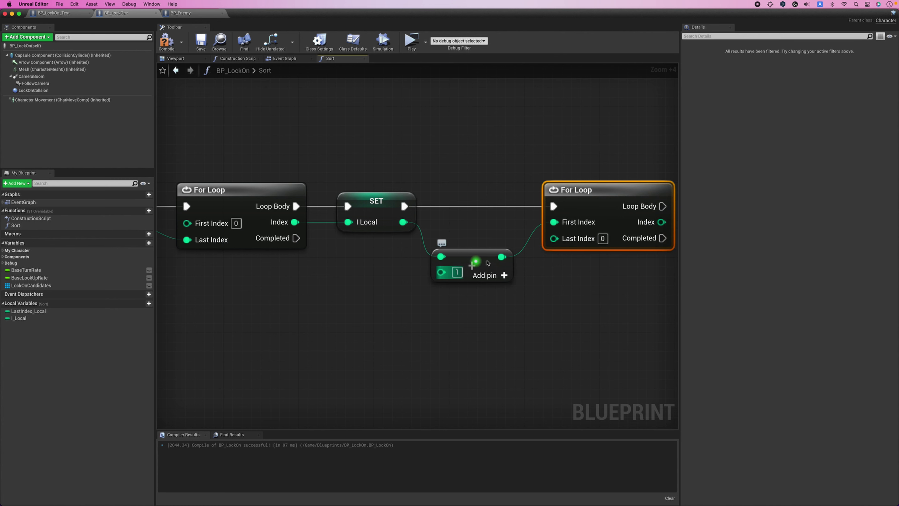
click(548, 298)
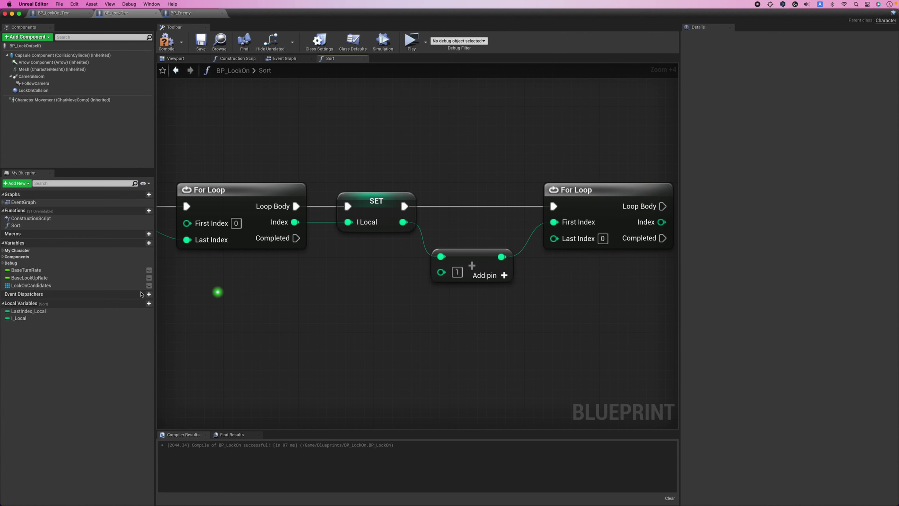
Place a LastIndex_Local getter below the inner For Loop
mouse_move(53, 311)
mouse_down()
mouse_move(95, 322)
mouse_move(581, 238)
mouse_up()
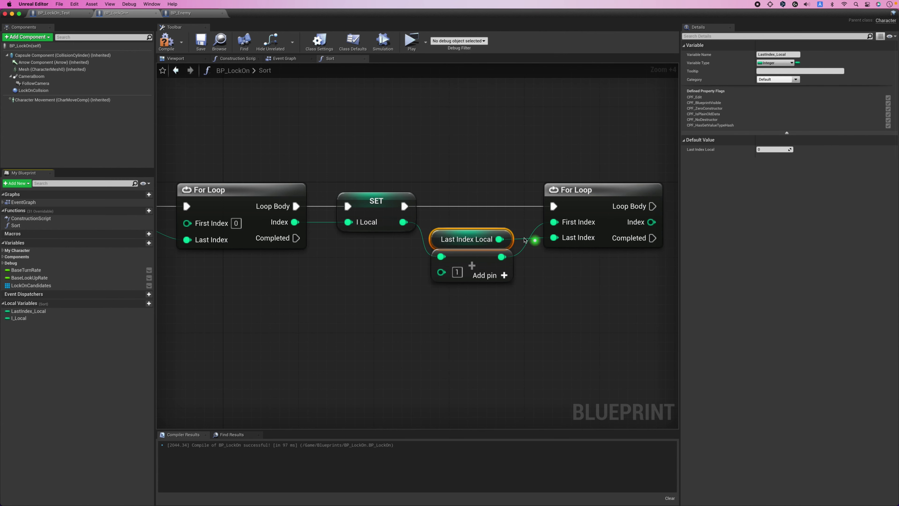
drag(468, 240, 580, 257)
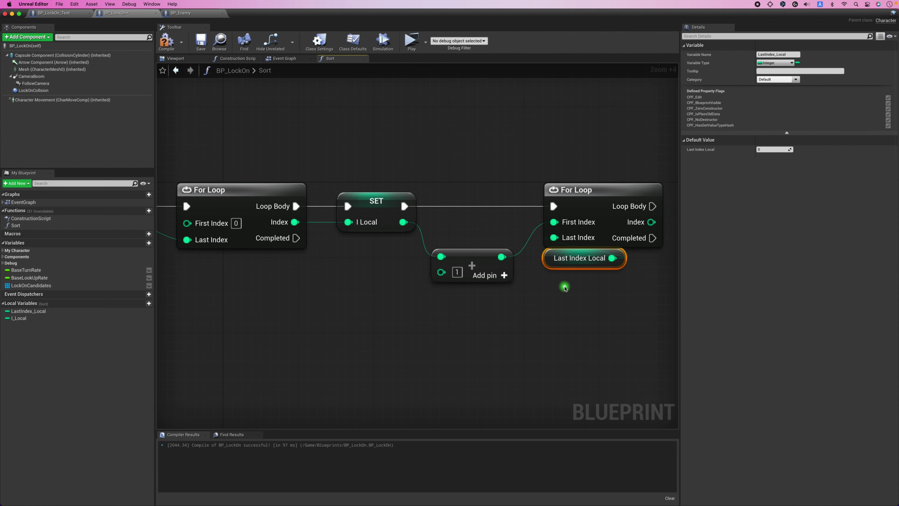
right_drag(564, 287, 450, 287)
scroll(449, 287, up, 1)
Promote the inner loop's Index to a new local J_Local, set from its Loop Body
click(410, 204)
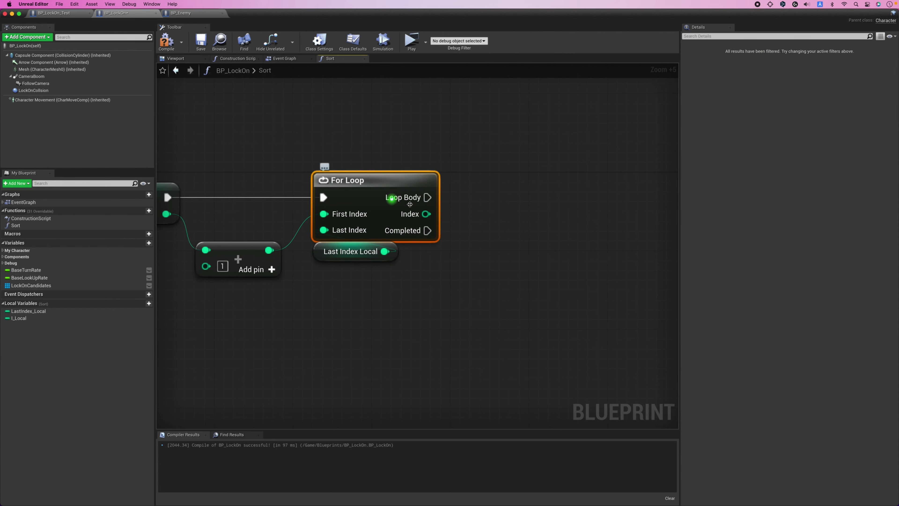
drag(427, 215, 481, 207)
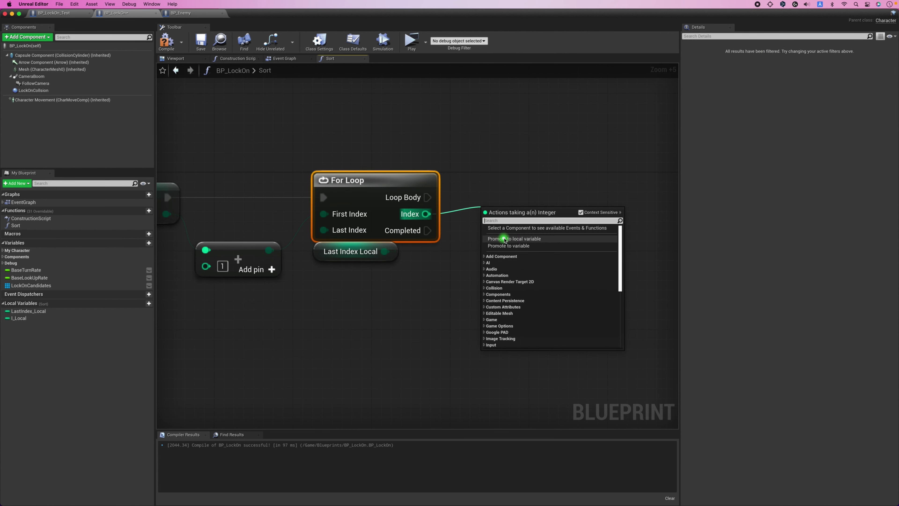
click(526, 239)
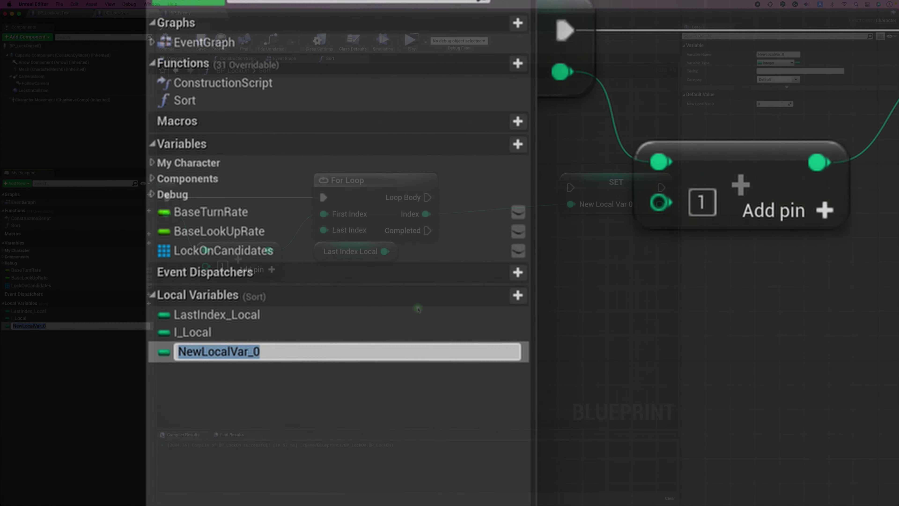
text(J_)
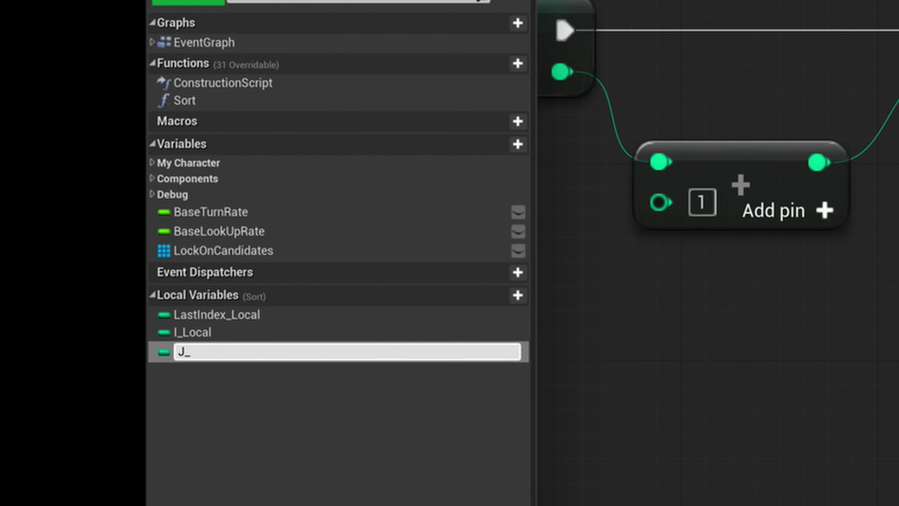
text(l)
key(Return)
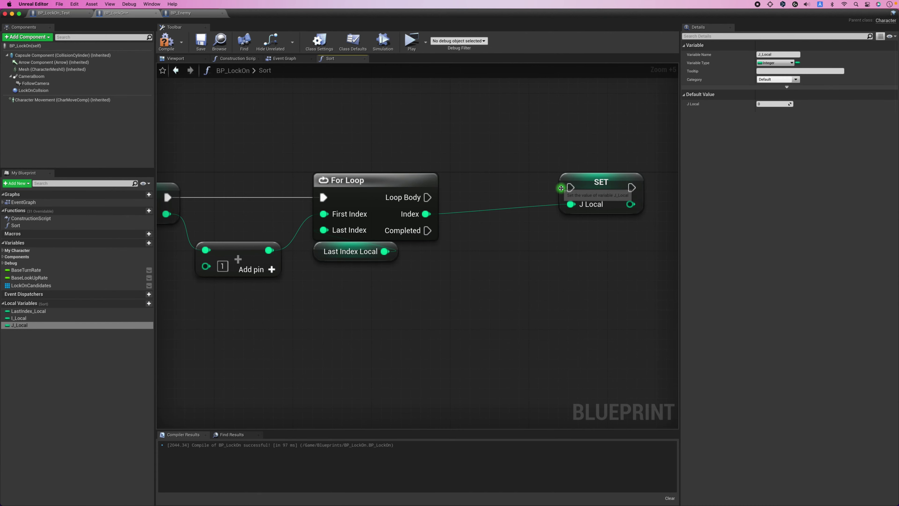
drag(570, 188, 436, 197)
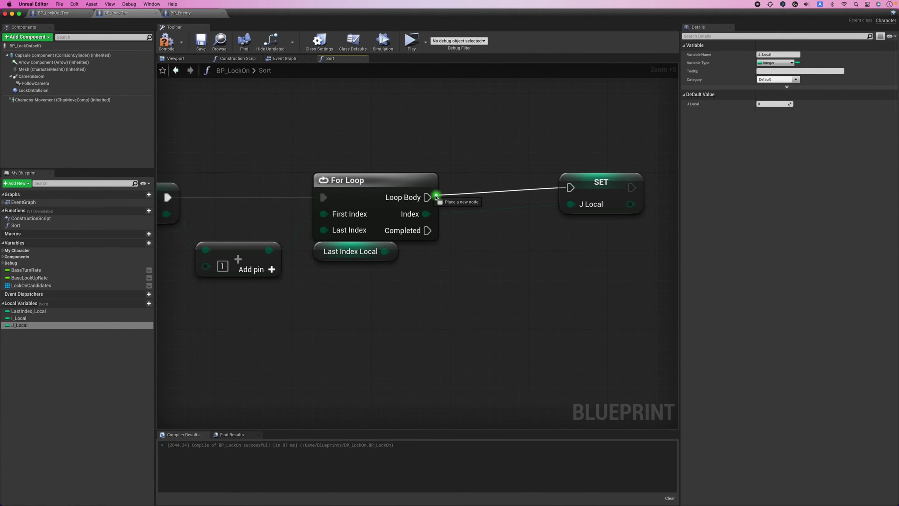
drag(593, 200, 484, 207)
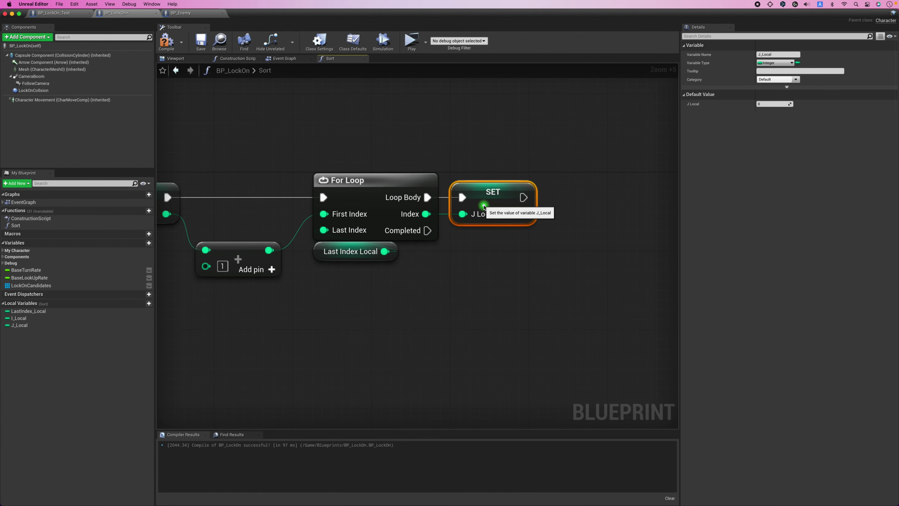
click(492, 277)
scroll(492, 277, down, 2)
scroll(433, 245, up, 1)
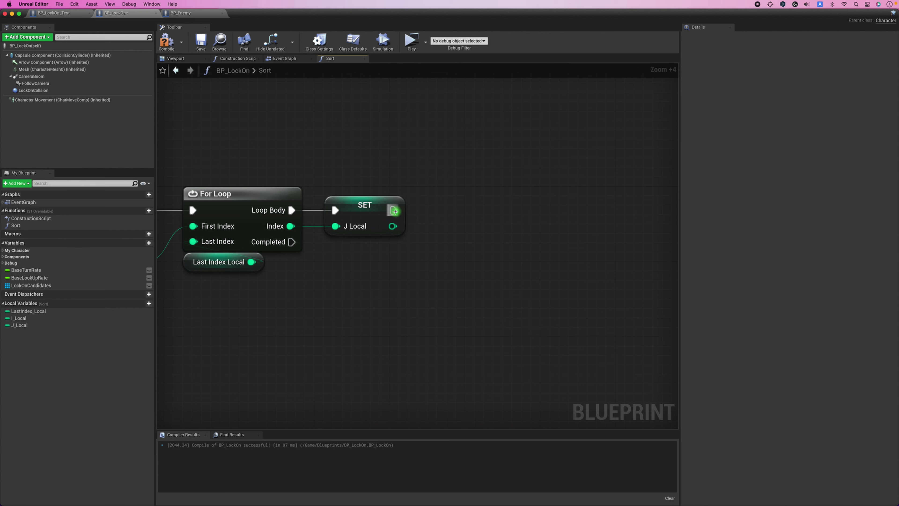
Add a Branch node after SET J_Local and line it up with the execution wire
drag(393, 210, 465, 209)
text(branch)
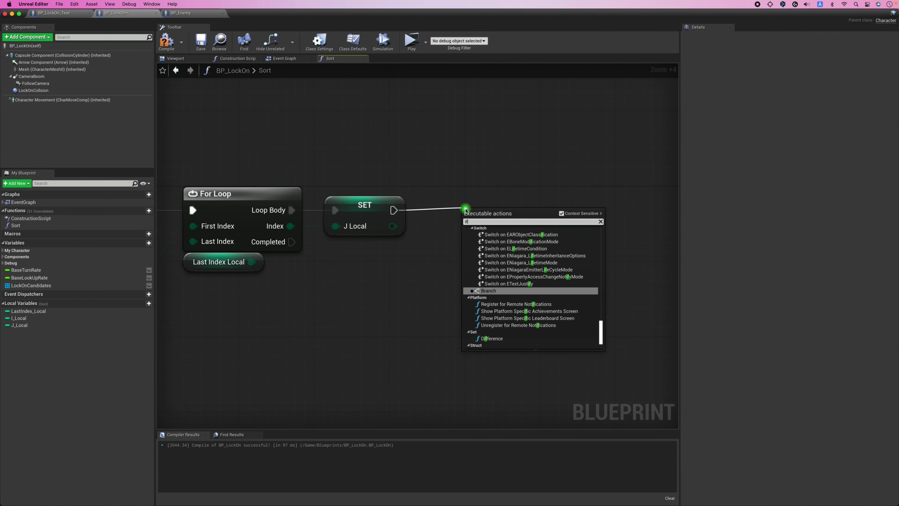
key(Return)
drag(497, 228, 573, 212)
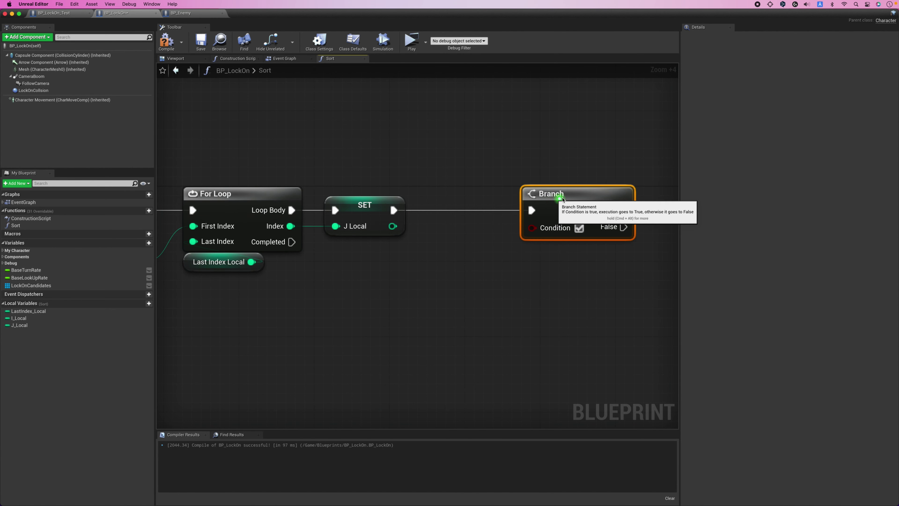
click(456, 291)
scroll(414, 316, down, 1)
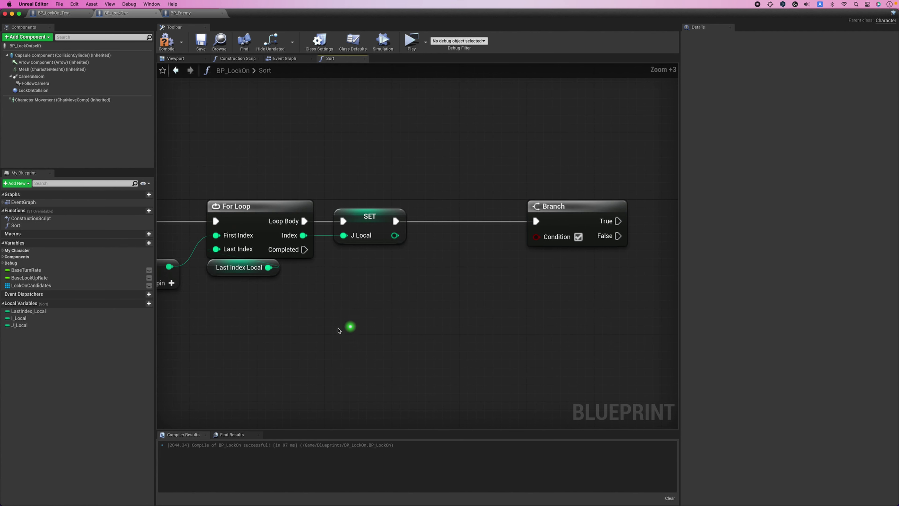
right_drag(351, 325, 378, 315)
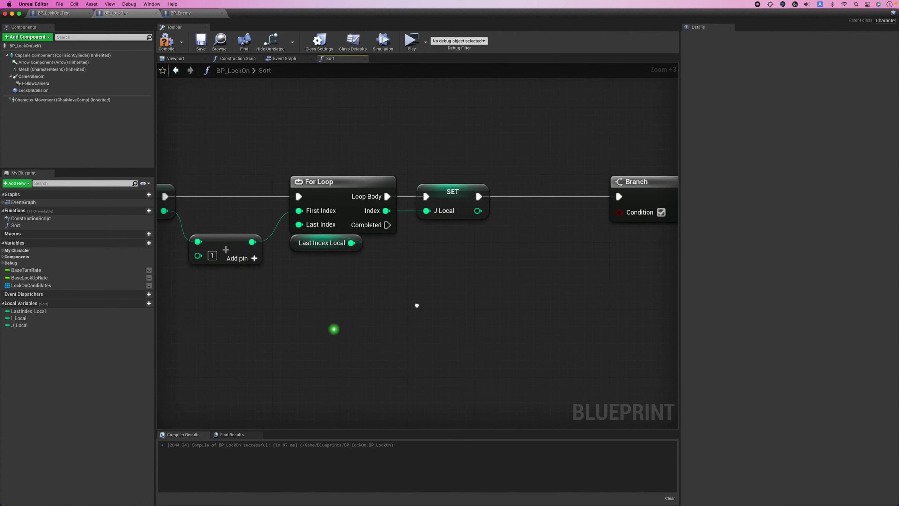
Add a Get Array node for the Sort input and place it below the inner For Loop
right_click(325, 319)
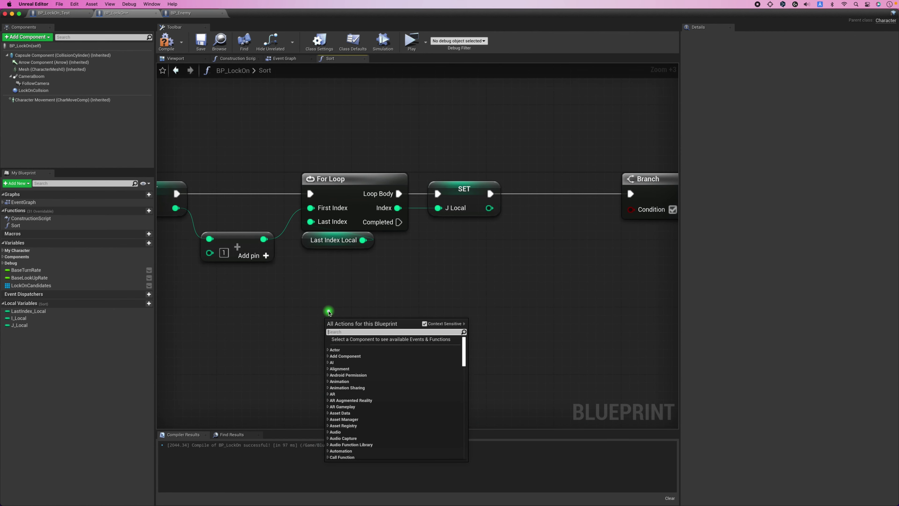
text(array)
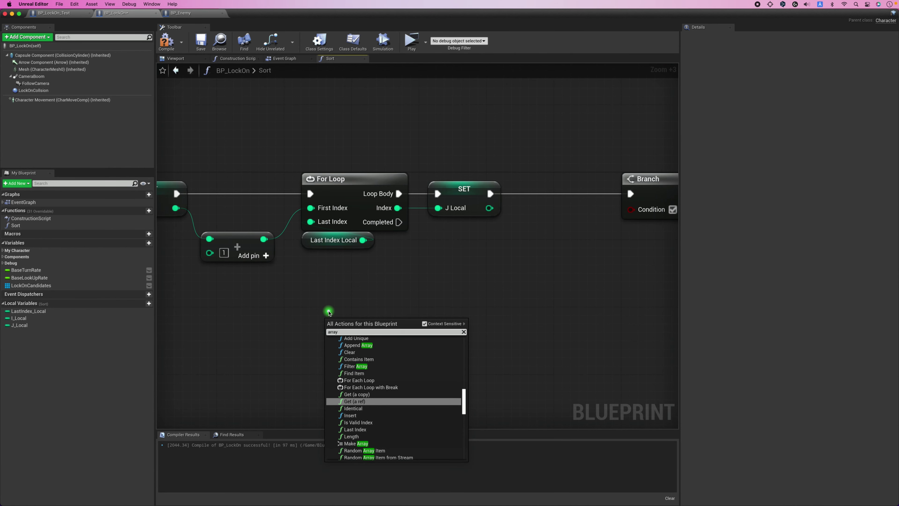
scroll(369, 443, down, 10)
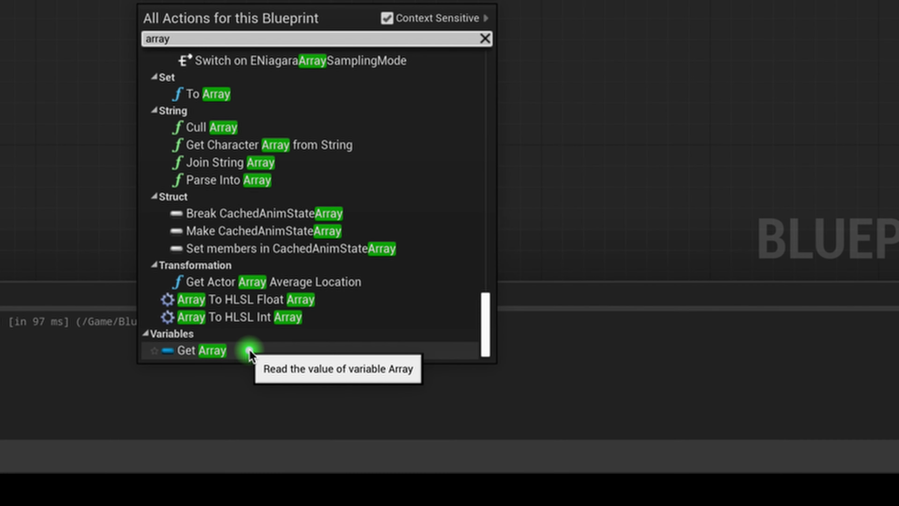
click(250, 354)
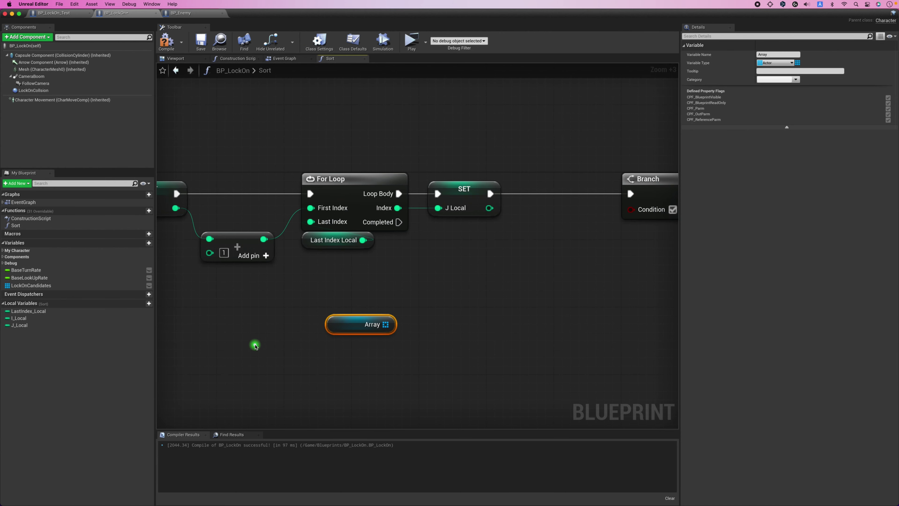
mouse_move(255, 345)
right_down()
mouse_move(486, 354)
mouse_move(485, 340)
right_up()
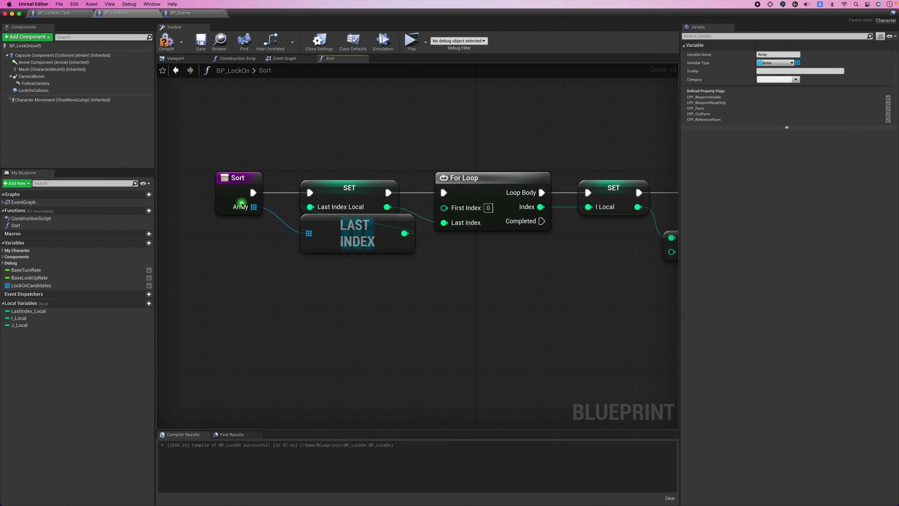
click(243, 206)
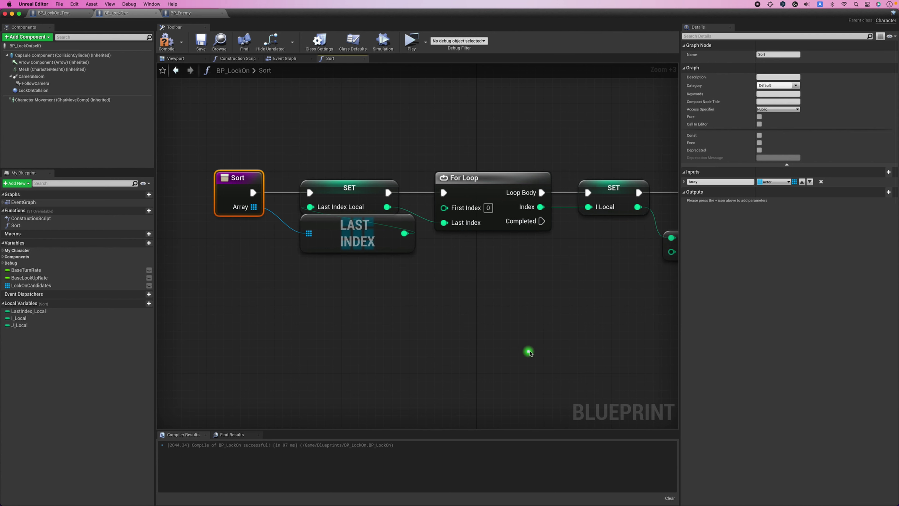
right_drag(528, 352, 247, 298)
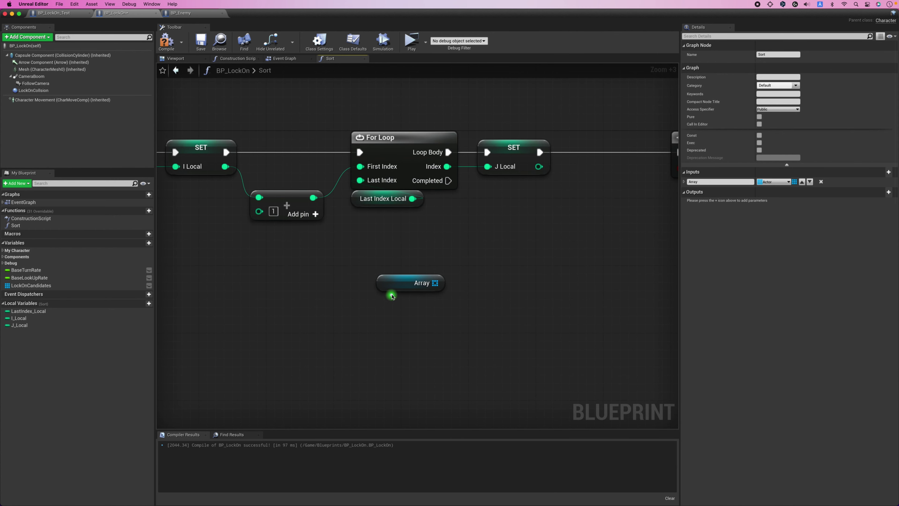
drag(391, 289, 358, 322)
click(383, 358)
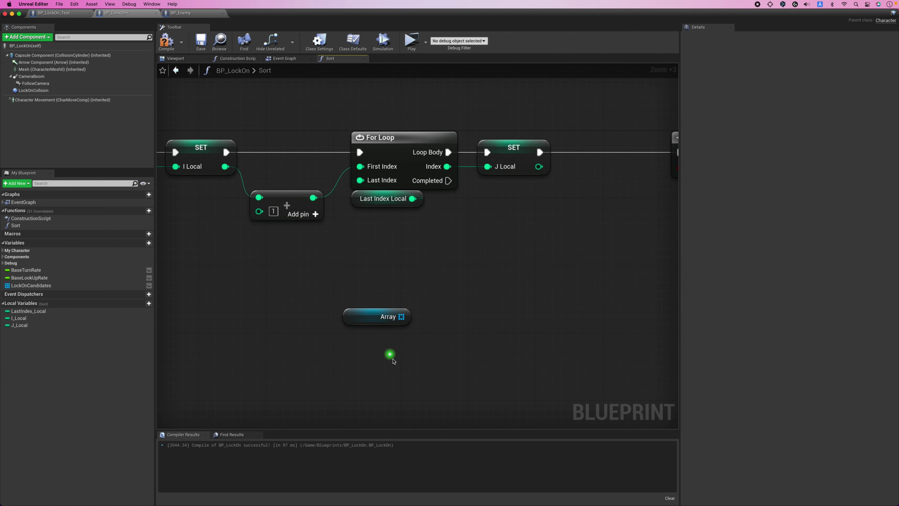
scroll(394, 358, up, 2)
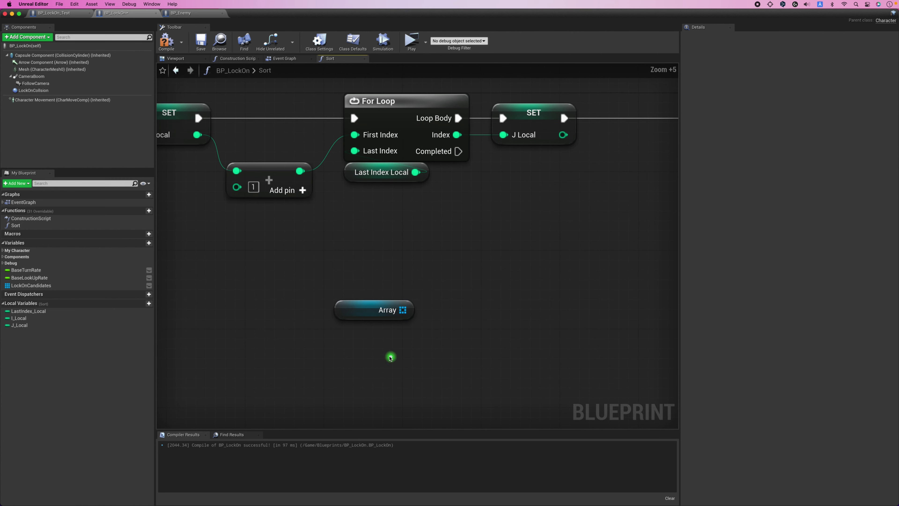
Add a GET (a copy) node off Array, indexed by I_Local
drag(402, 310, 440, 302)
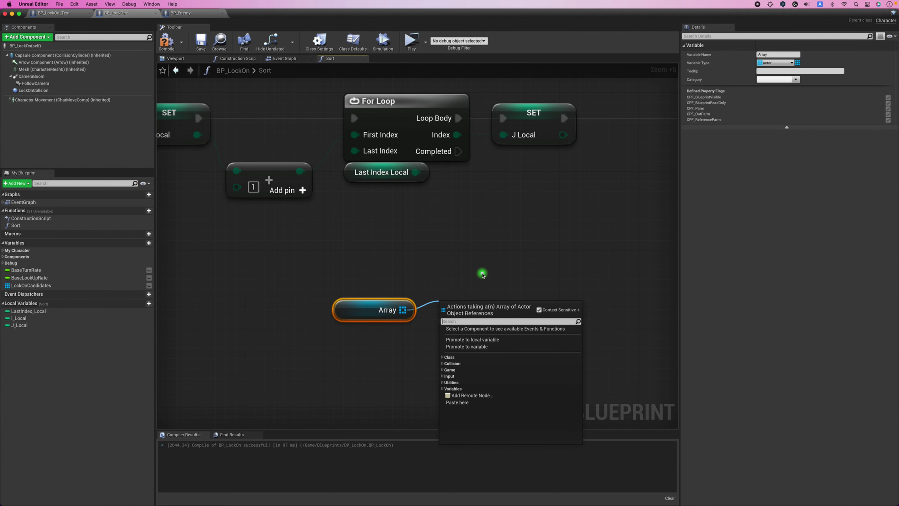
text(get)
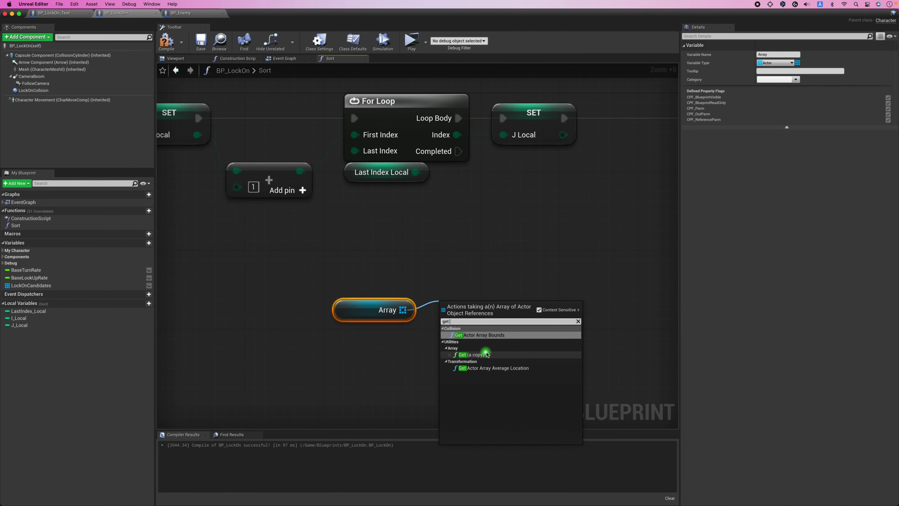
click(490, 355)
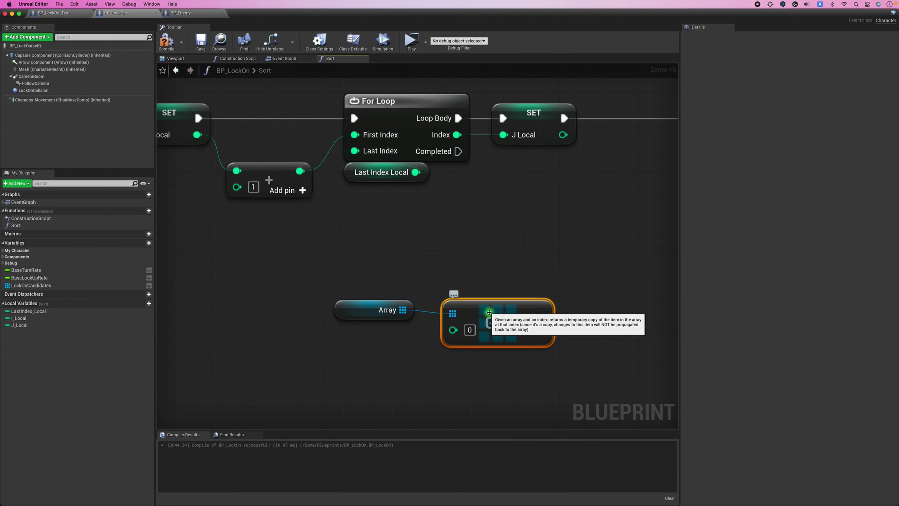
right_drag(465, 321, 391, 253)
drag(391, 254, 350, 268)
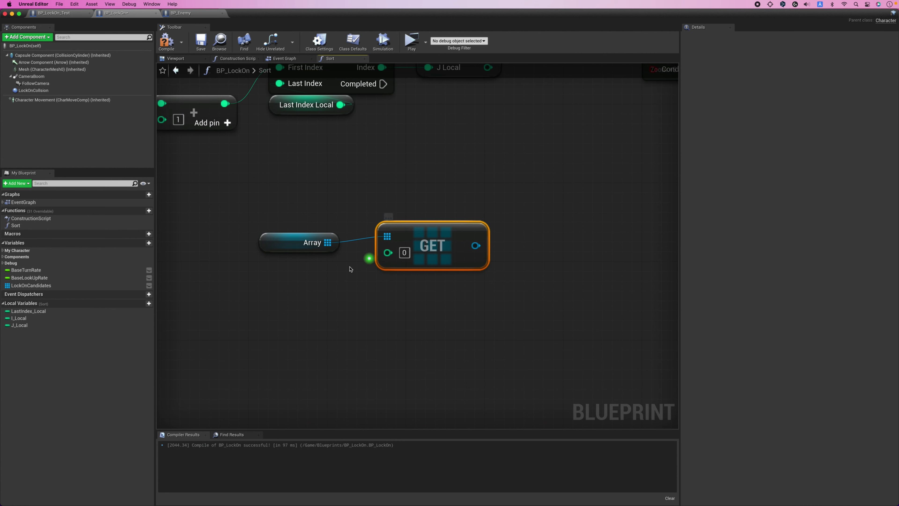
drag(19, 318, 271, 311)
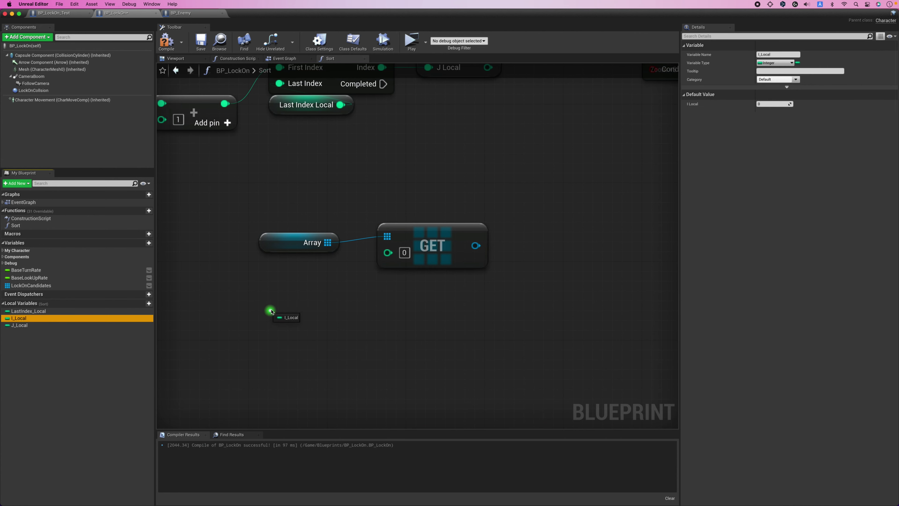
drag(397, 261, 396, 261)
Feed the GET element into a Get Distance To node's Other Actor input
drag(476, 245, 507, 234)
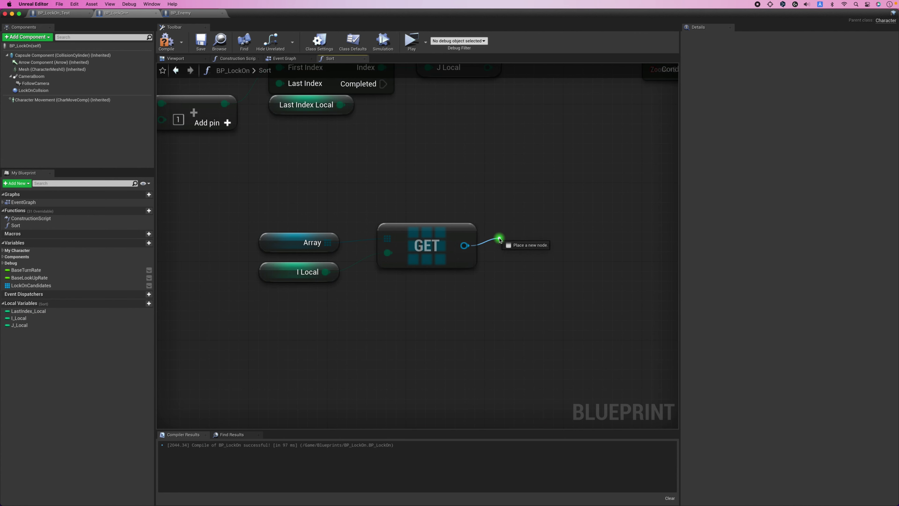
text(get)
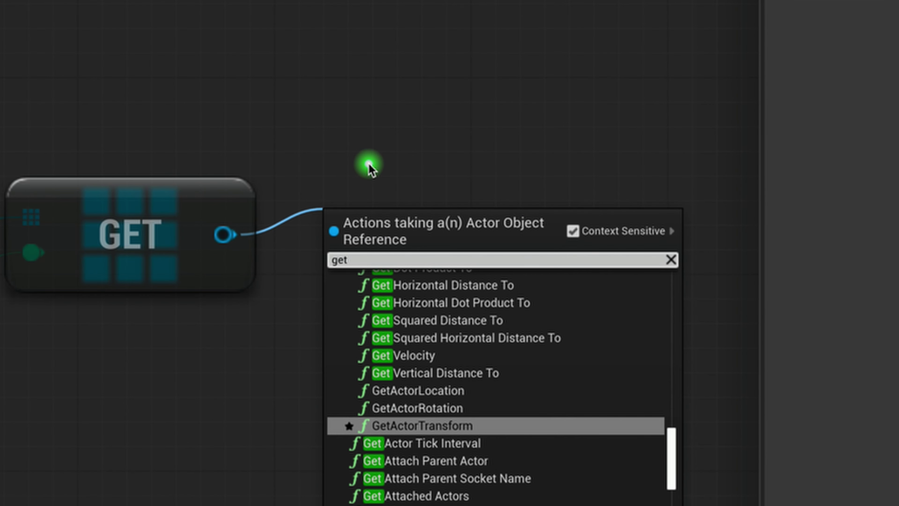
text( dis)
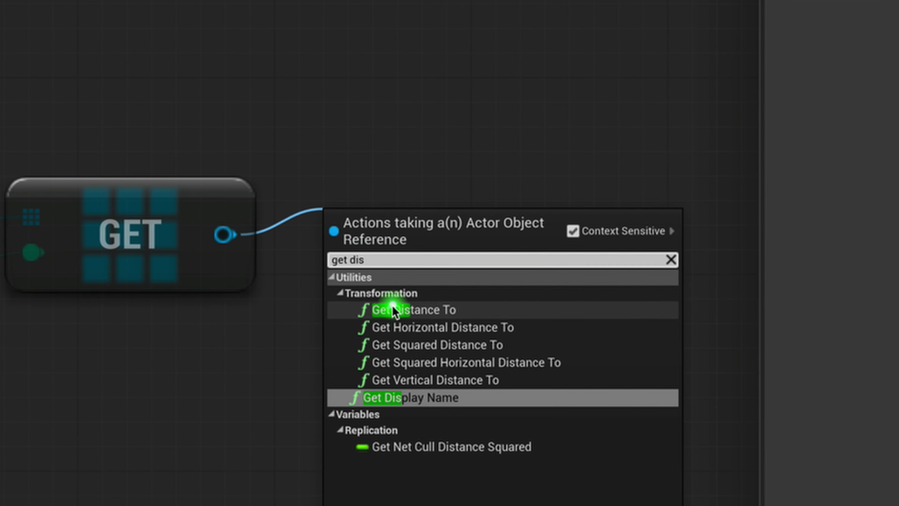
click(484, 310)
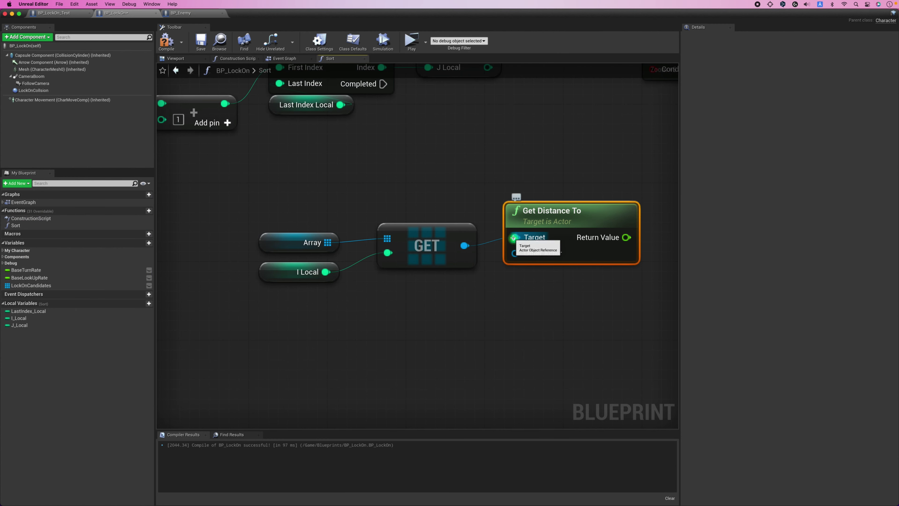
alt+click(519, 238)
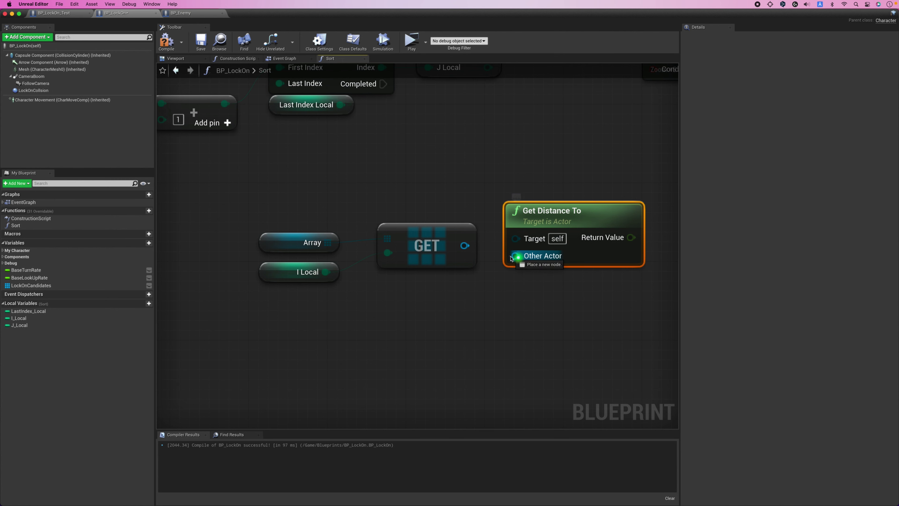
drag(518, 253, 465, 245)
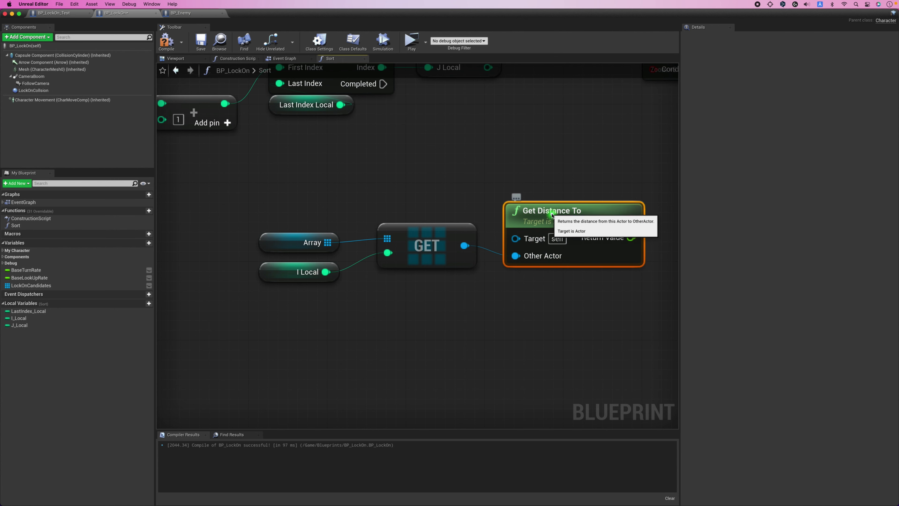
drag(551, 229, 542, 218)
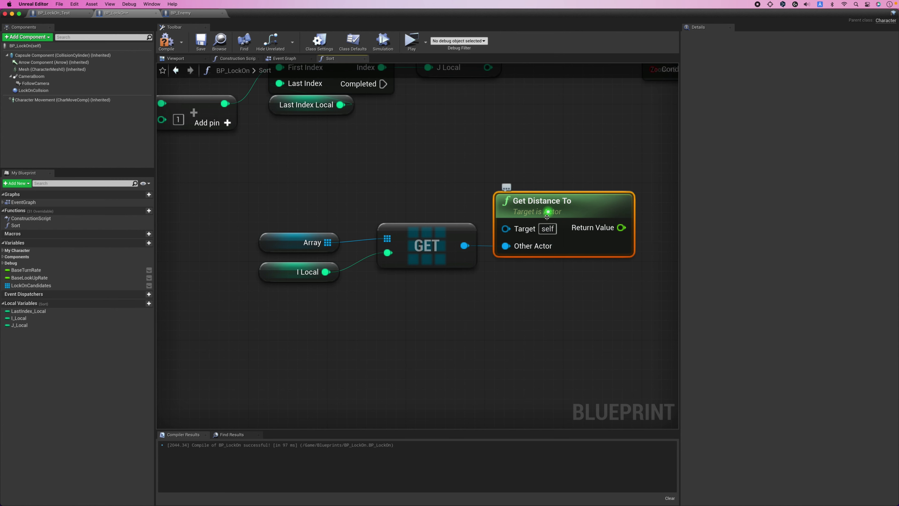
drag(549, 209, 550, 198)
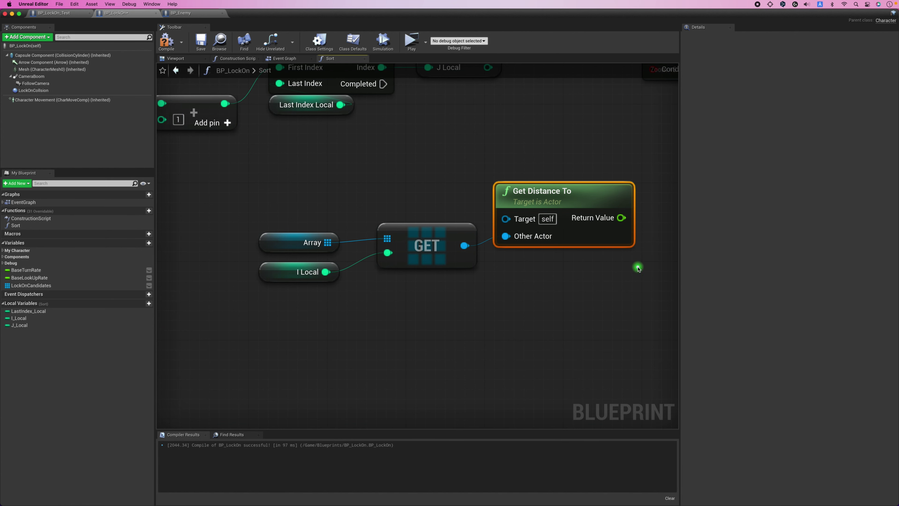
Duplicate the Array, I Local, GET and Get Distance To nodes below the originals
drag(395, 320, 476, 301)
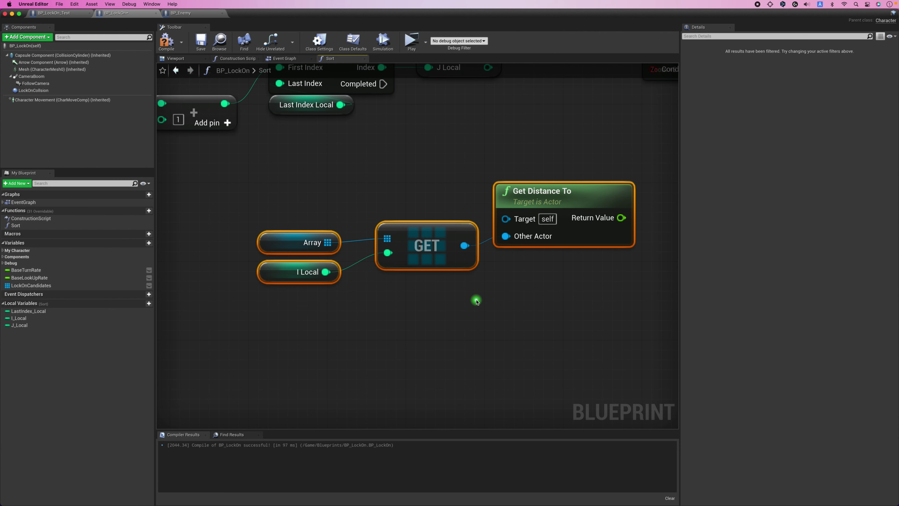
key(super+c)
key(super+v)
mouse_move(650, 281)
mouse_down()
mouse_move(522, 313)
mouse_move(512, 326)
mouse_up()
Switch the lower GET node's index from I_Local to J_Local
click(430, 318)
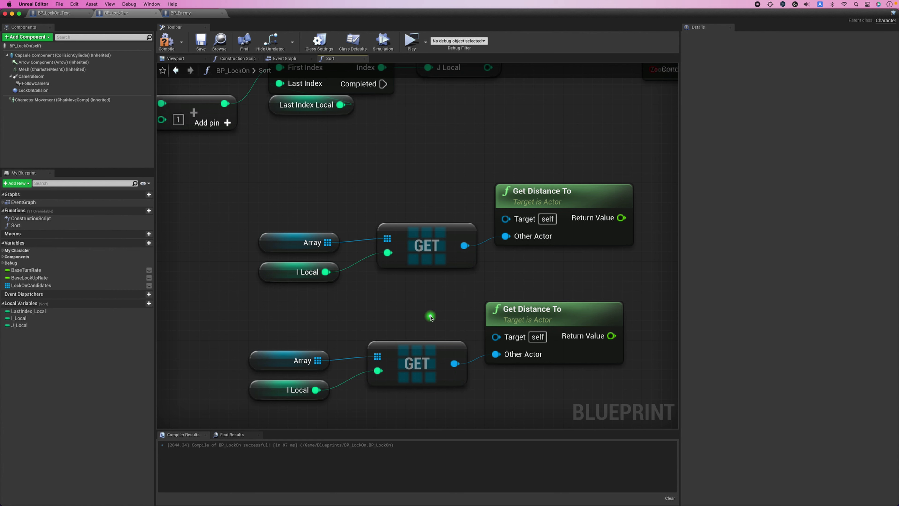
click(33, 326)
drag(33, 326, 262, 397)
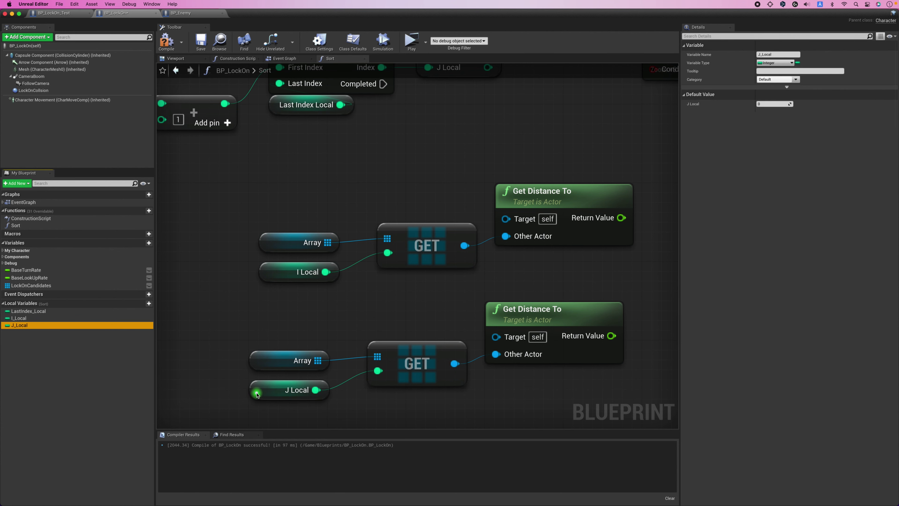
scroll(473, 399, down, 2)
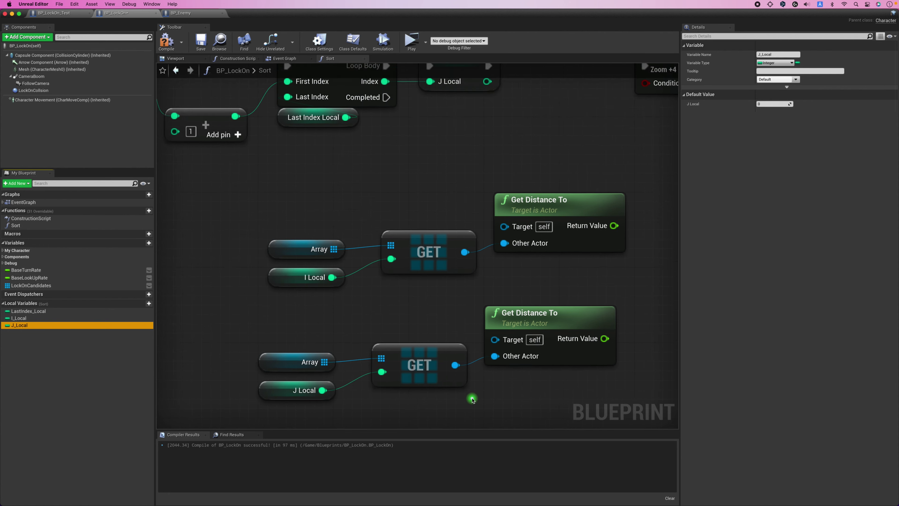
right_drag(472, 399, 361, 366)
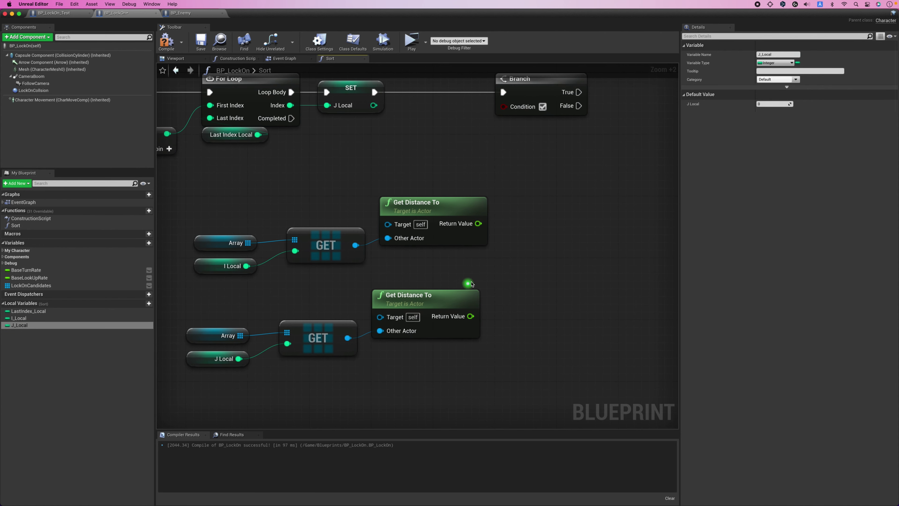
scroll(502, 276, up, 1)
Compare the two distances with a float > node wired into the Branch Condition
drag(476, 218, 529, 242)
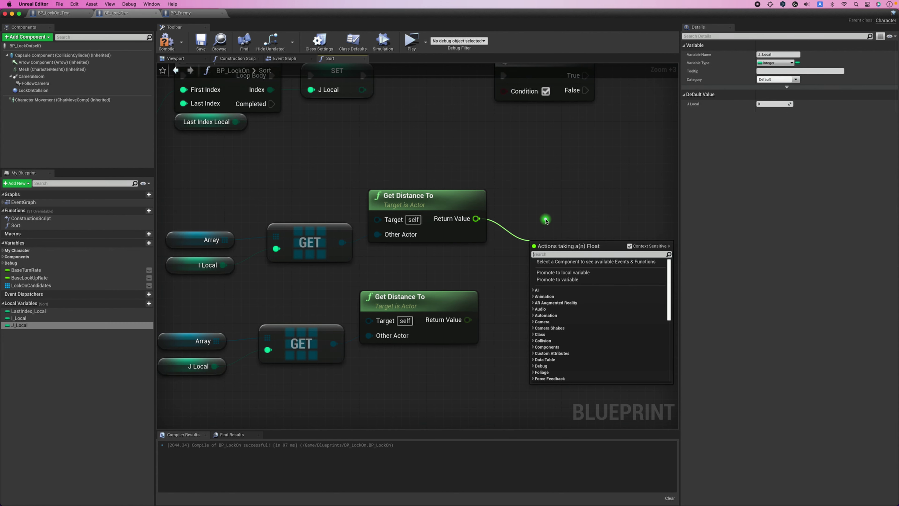
text(>)
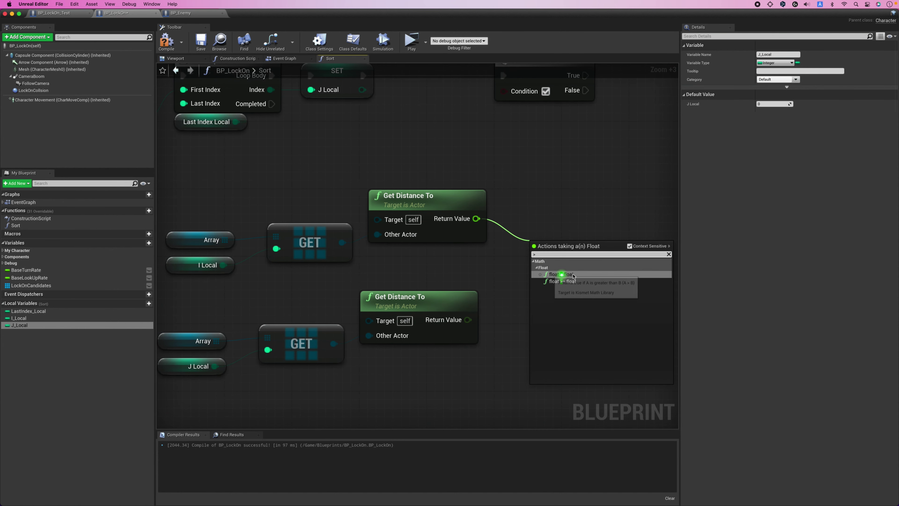
click(582, 275)
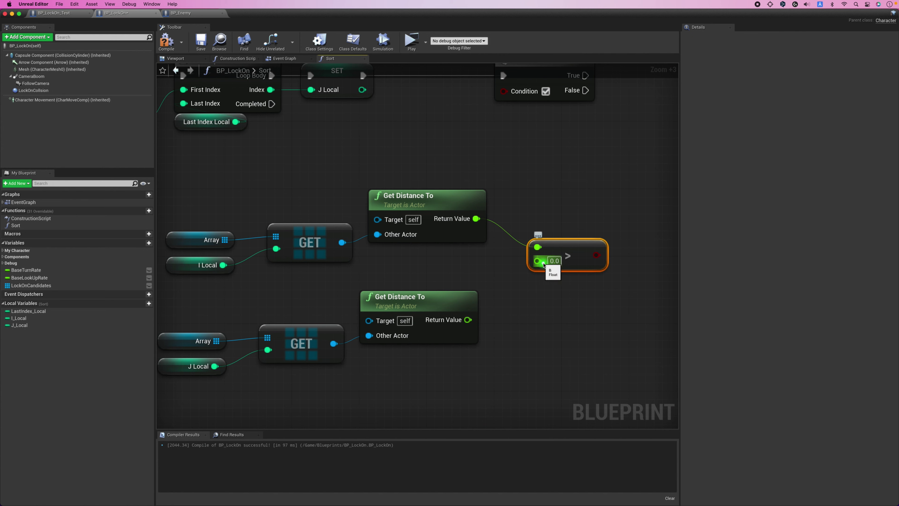
drag(538, 261, 467, 319)
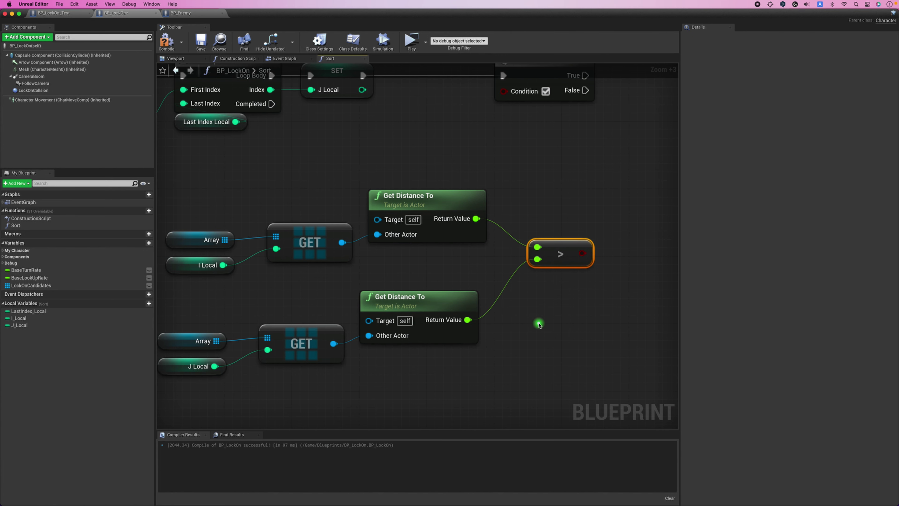
mouse_move(584, 250)
mouse_down()
mouse_move(567, 267)
mouse_move(513, 101)
mouse_up()
scroll(500, 167, down, 3)
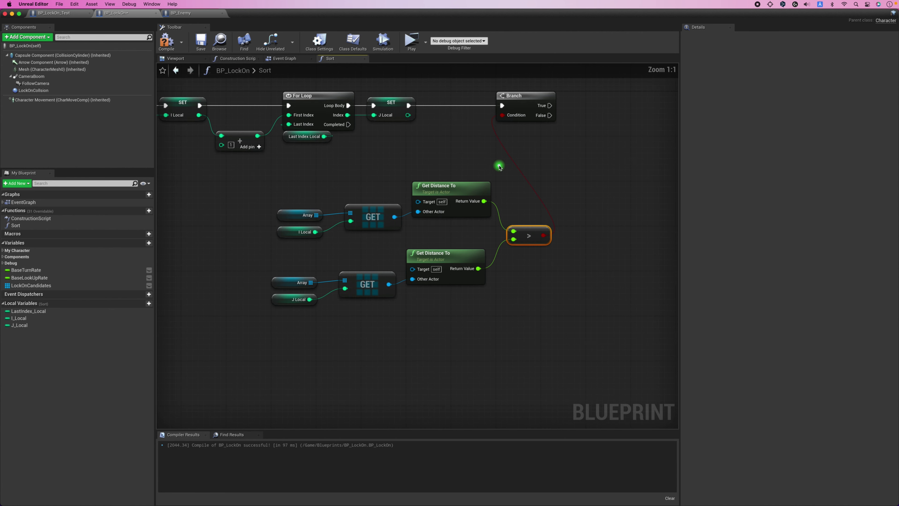
drag(295, 182, 486, 297)
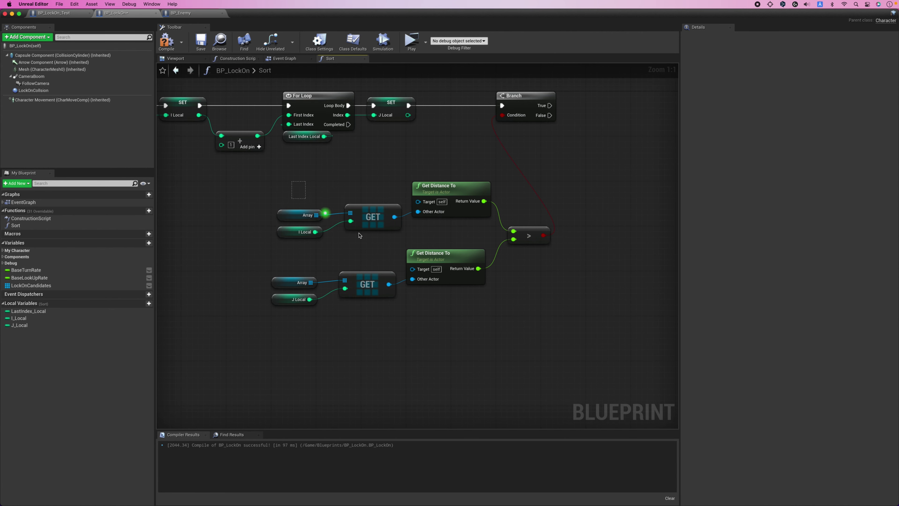
right_drag(486, 297, 427, 308)
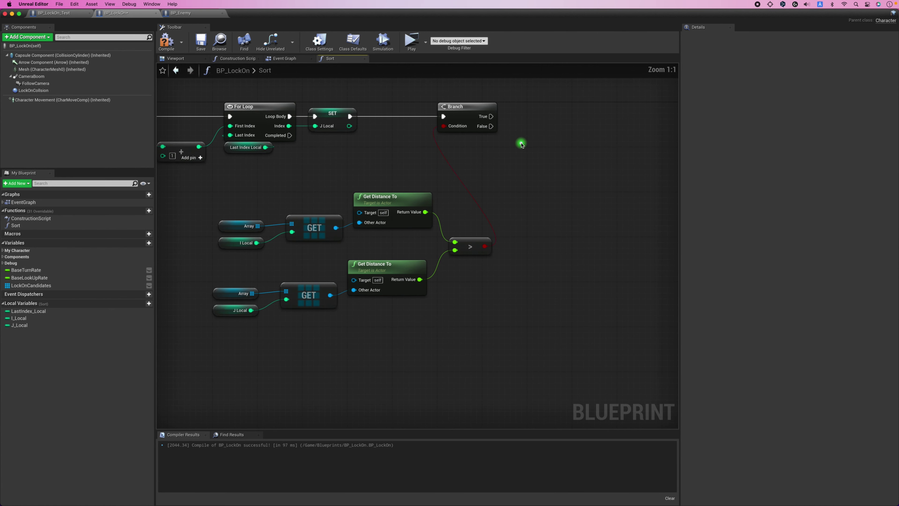
scroll(521, 145, up, 3)
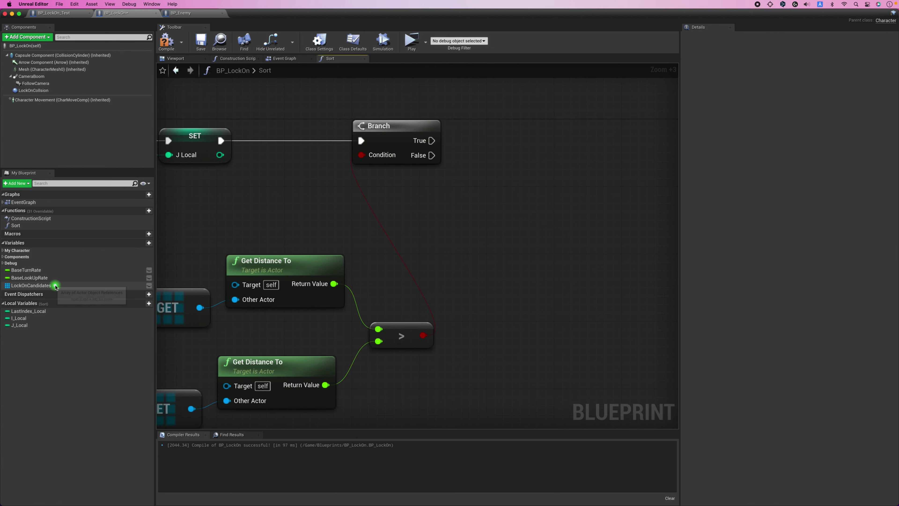
Duplicate the Array, I Local and J Local getter nodes
right_drag(170, 305, 373, 248)
click(262, 248)
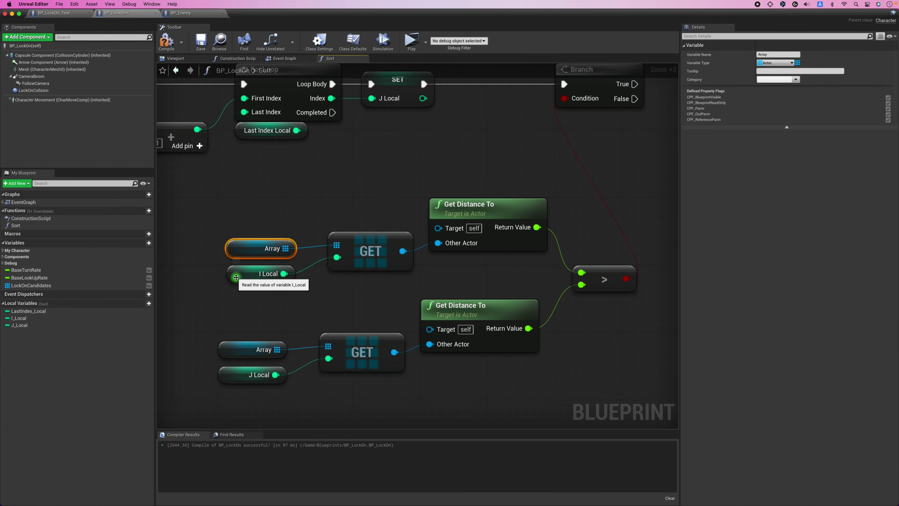
shift+click(236, 277)
shift+click(235, 375)
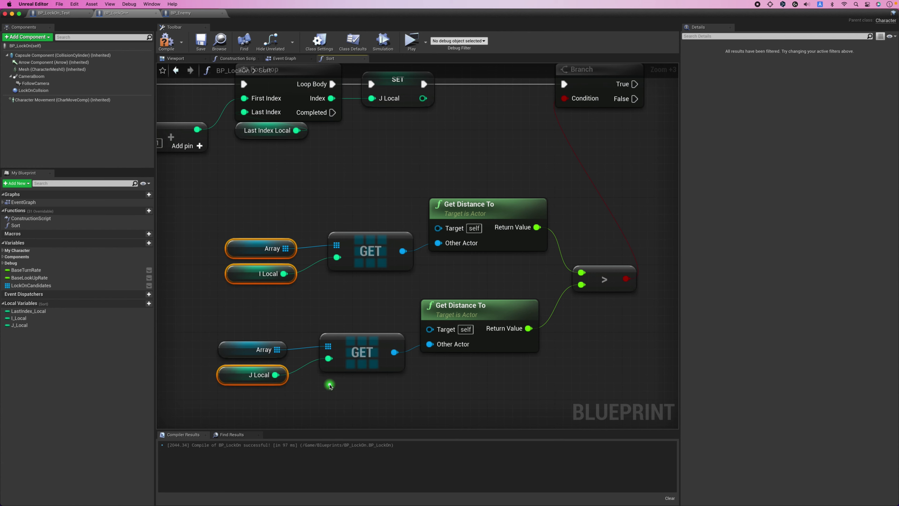
key(ctrl+w)
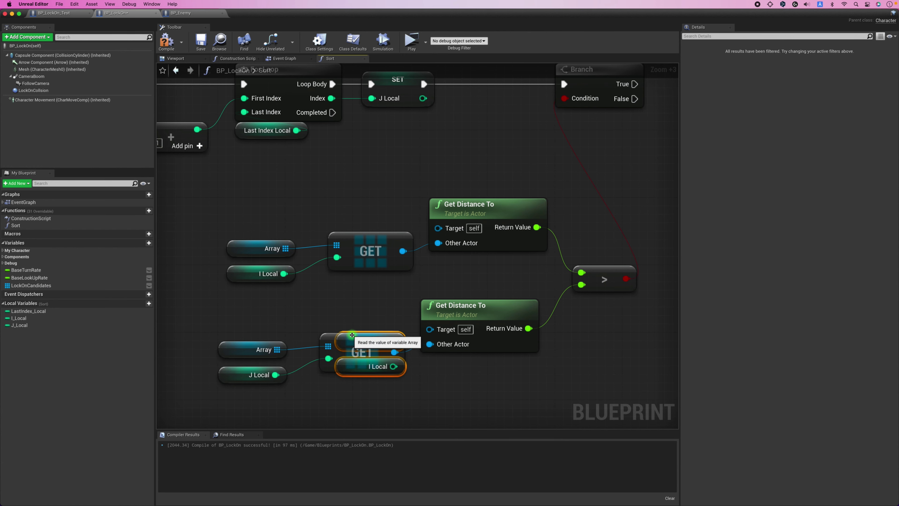
Add a SWAP node on the copied Array, run from Branch True, swapping indices I Local and J Local
drag(400, 342, 458, 186)
text(sw)
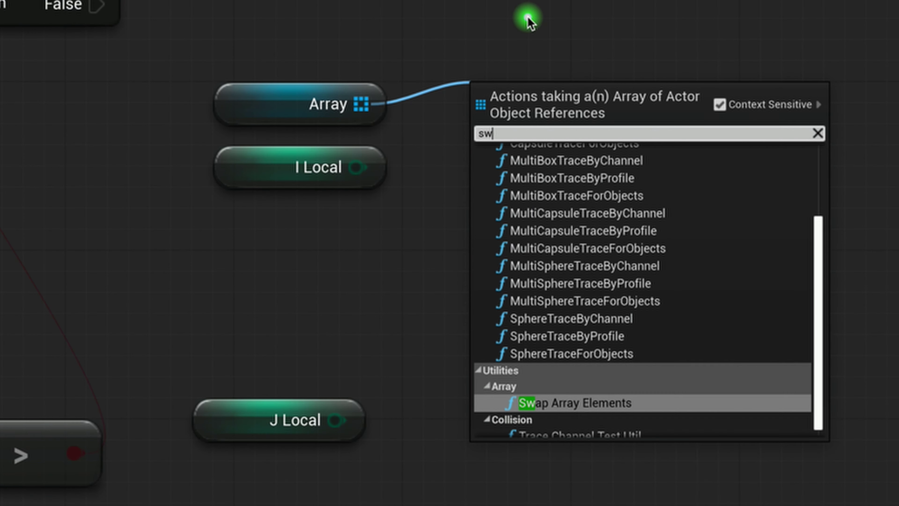
text(a)
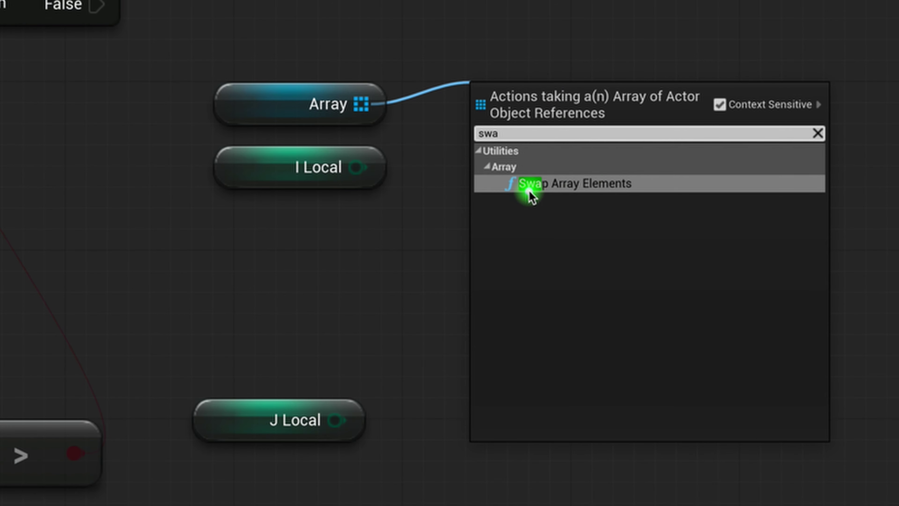
click(614, 183)
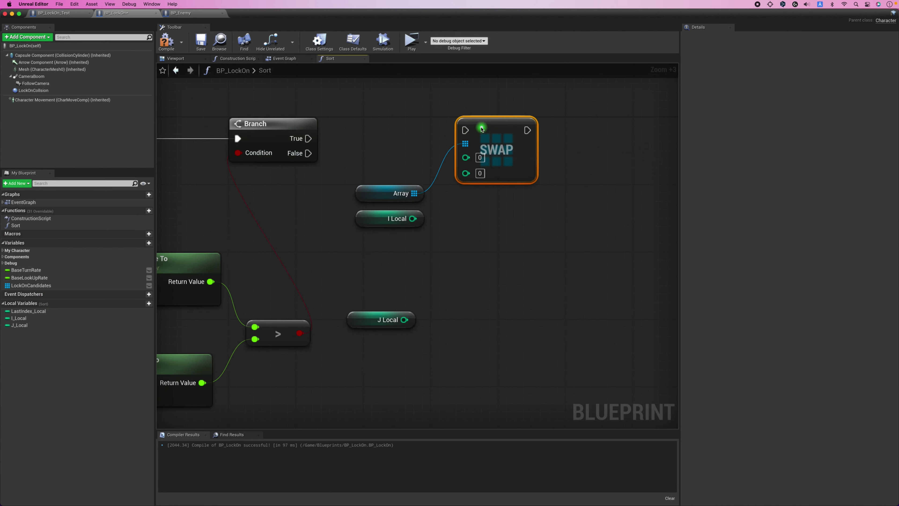
drag(465, 131, 308, 138)
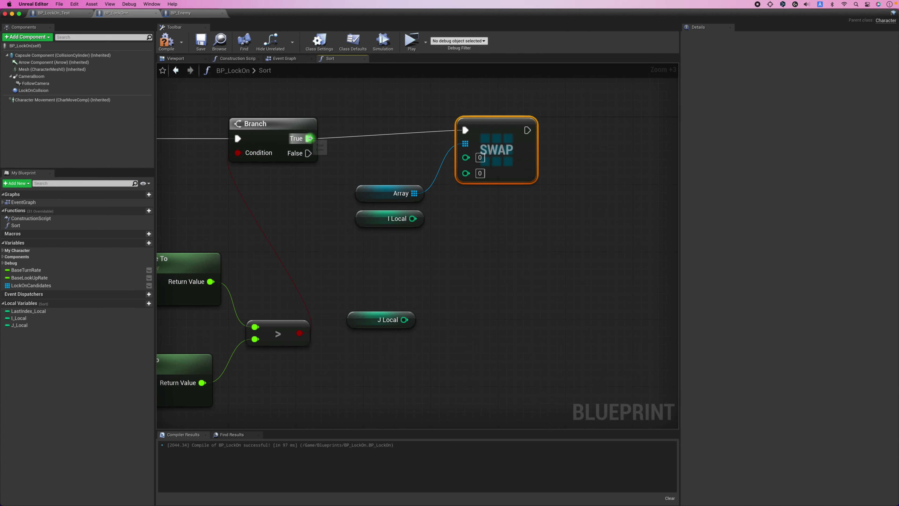
drag(471, 136, 471, 144)
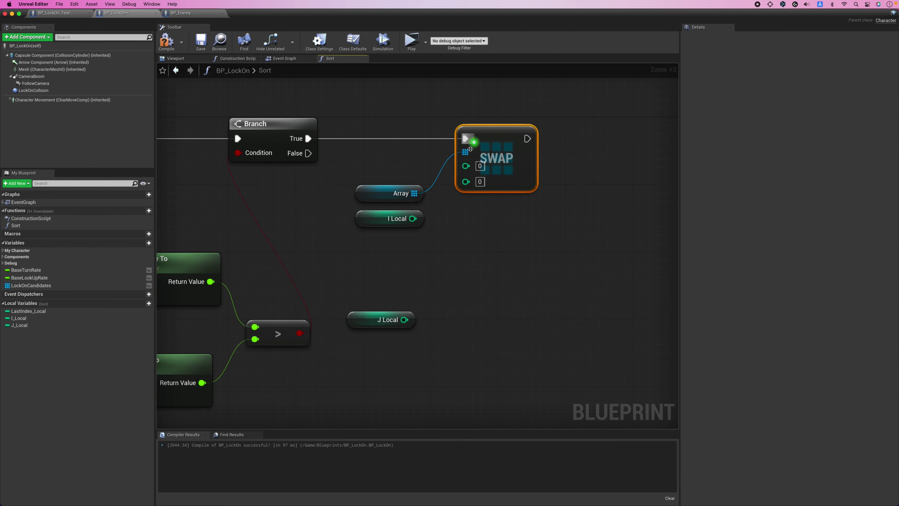
drag(428, 219, 466, 165)
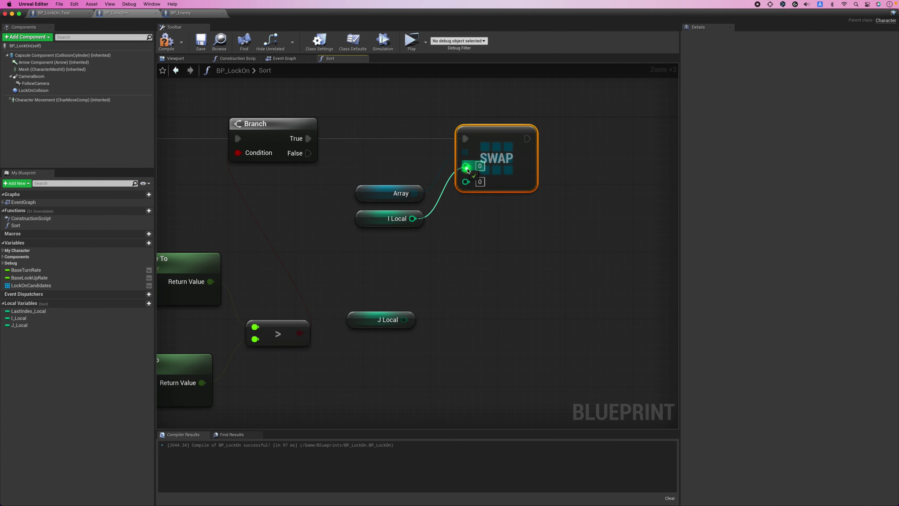
mouse_move(368, 317)
mouse_down()
mouse_move(376, 242)
mouse_move(466, 177)
mouse_up()
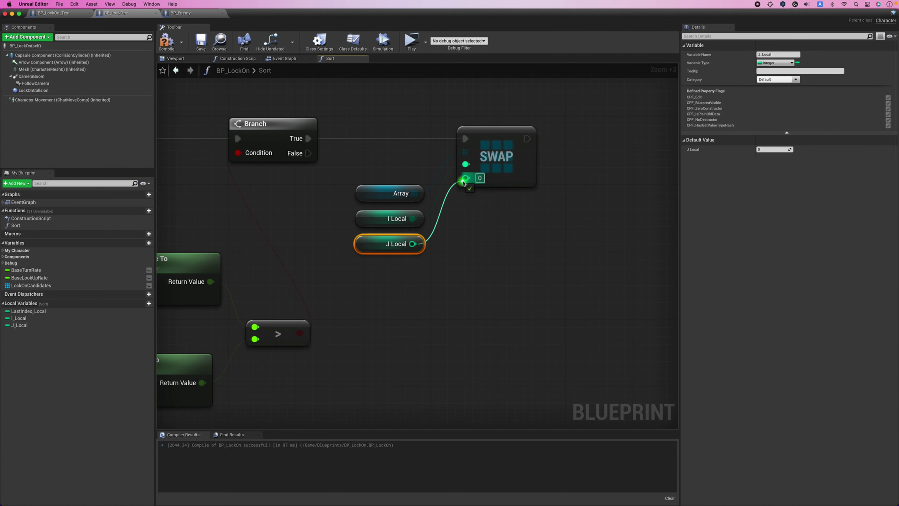
click(423, 307)
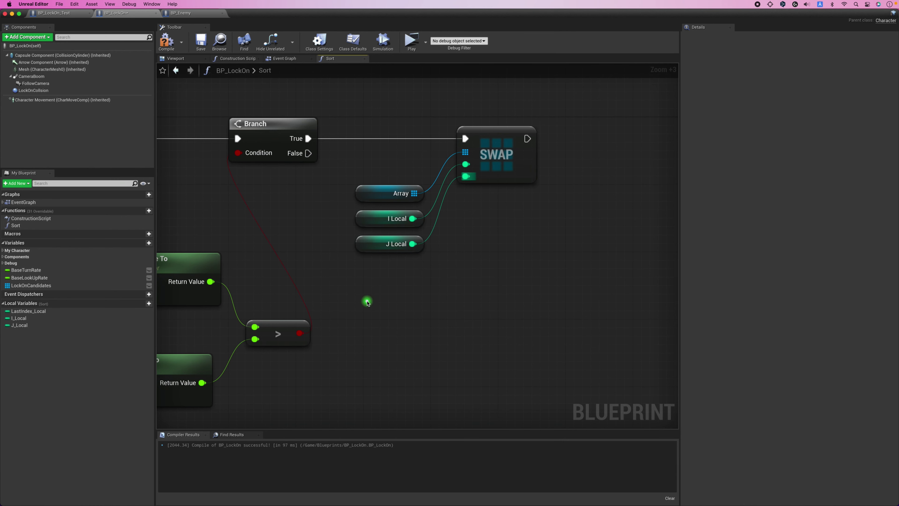
scroll(368, 302, down, 3)
Add a Return Node off the outer For Loop's Completed output
mouse_move(222, 331)
right_down()
mouse_move(259, 322)
mouse_move(662, 308)
mouse_move(634, 305)
right_up()
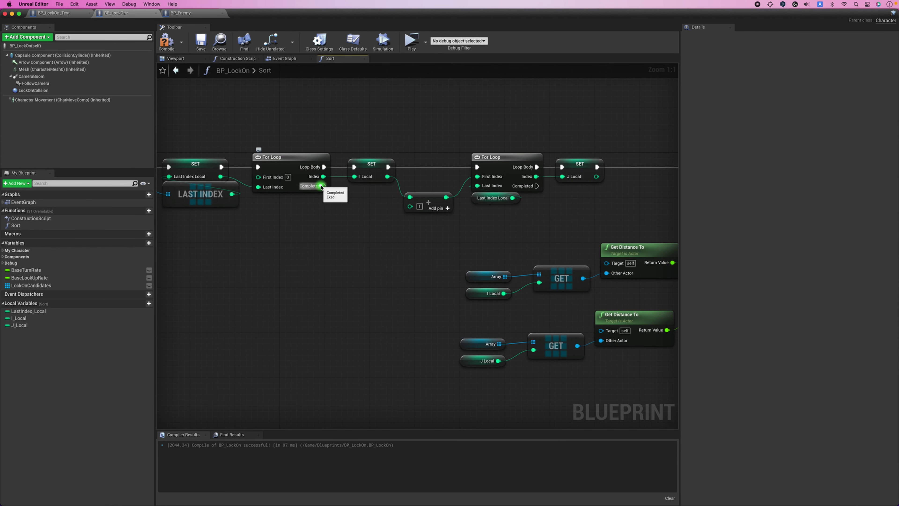
drag(321, 187, 331, 292)
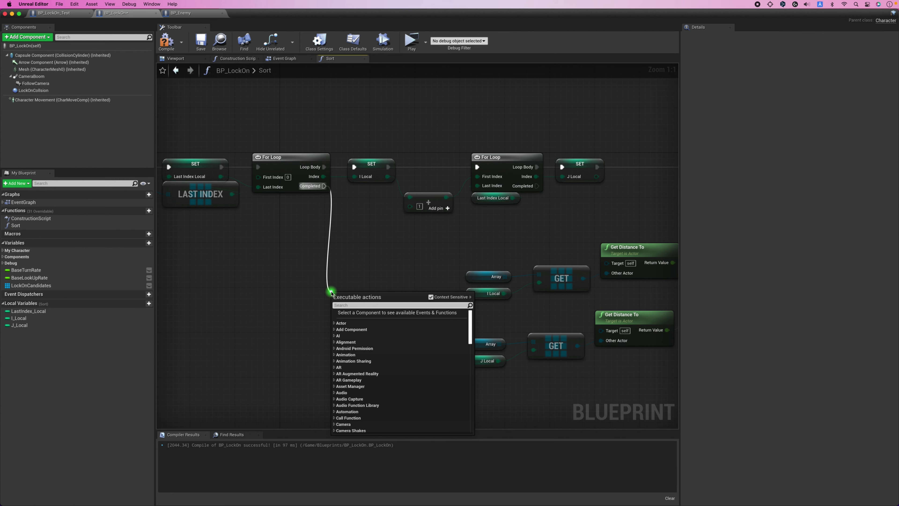
text(re)
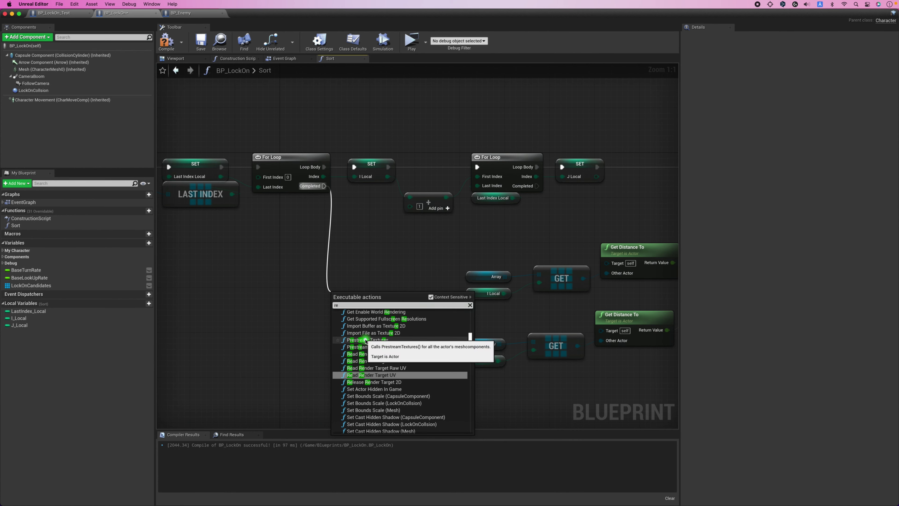
text(turn)
click(366, 338)
Paste an Array GET copy with index 0 and wire it into the Return Node
mouse_move(462, 250)
mouse_down()
mouse_move(557, 308)
mouse_move(258, 299)
mouse_up()
key(super+c)
key(super+v)
click(308, 346)
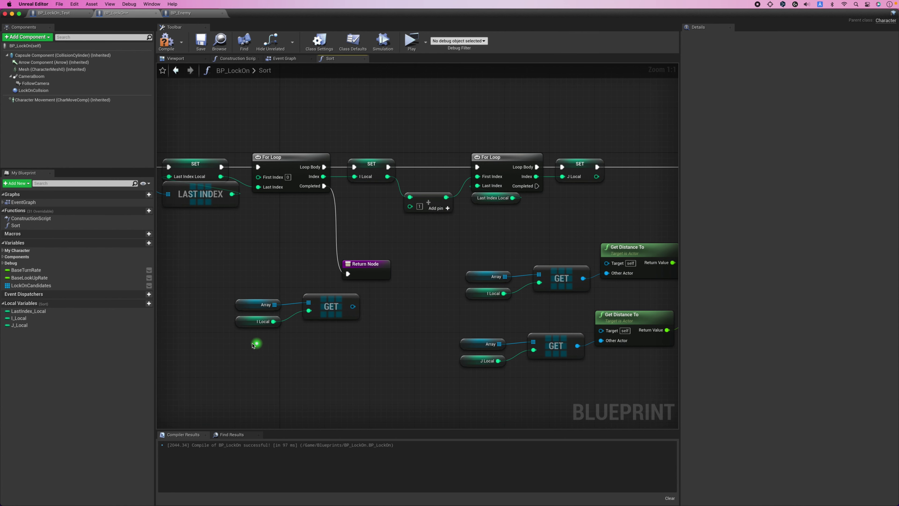
click(258, 321)
key(Delete)
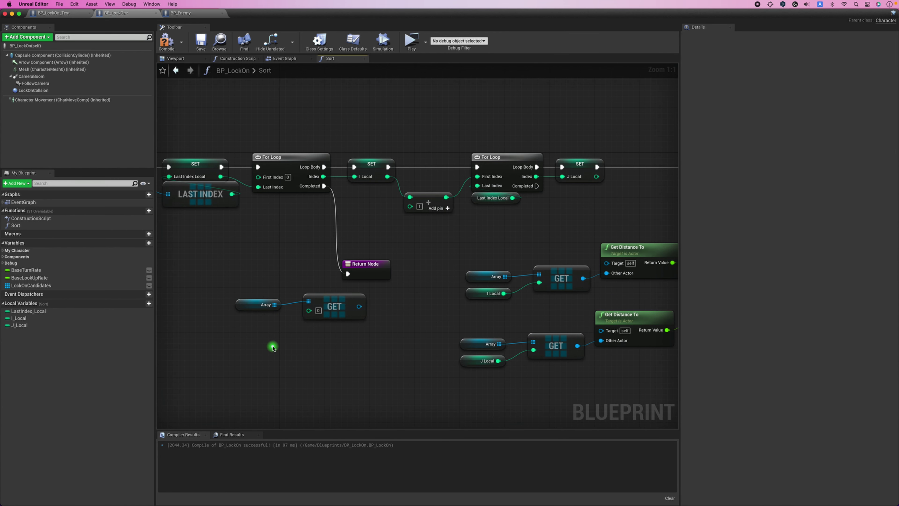
mouse_move(352, 314)
mouse_down()
mouse_move(337, 320)
mouse_move(364, 276)
mouse_up()
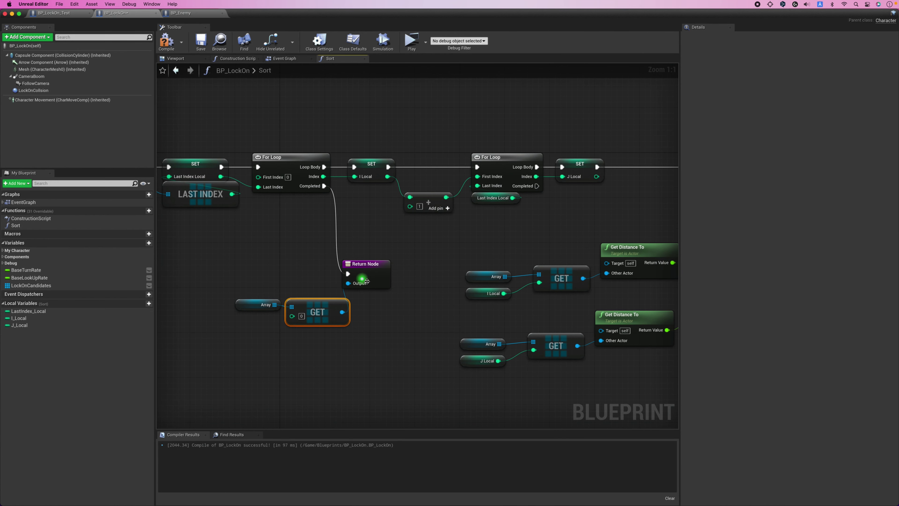
Rename the function output to FirstArray and tidy the Array, GET and Return nodes
click(387, 283)
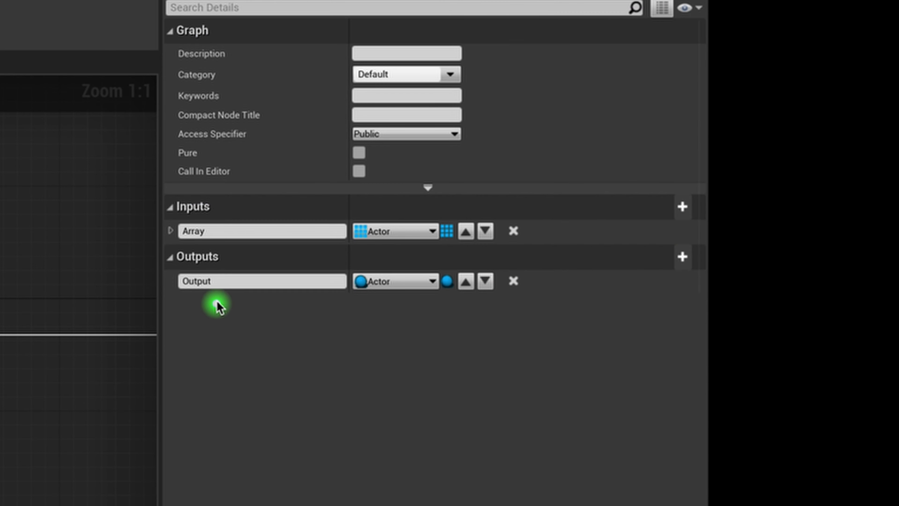
click(228, 280)
text(FirstArray)
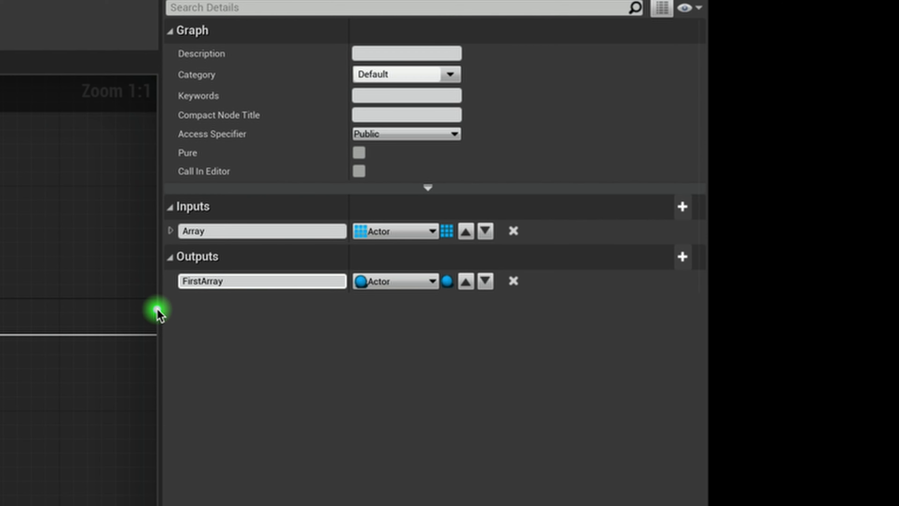
key(Return)
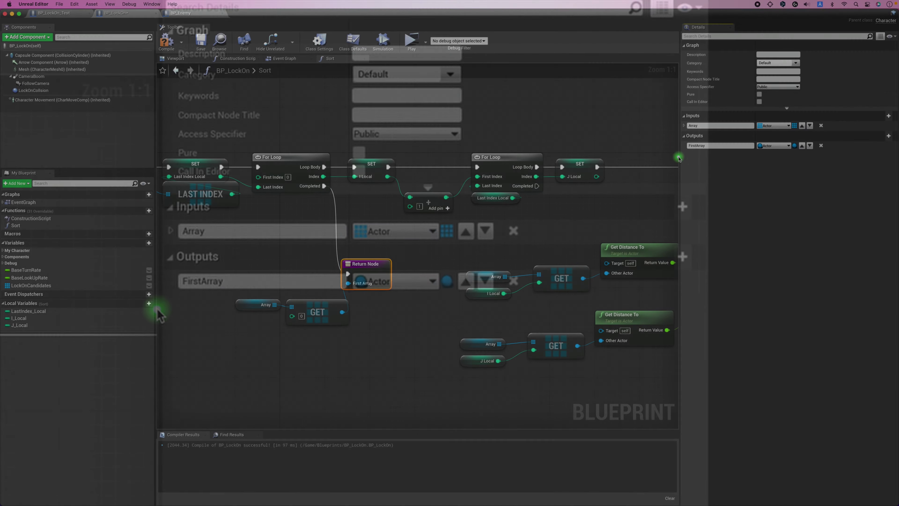
click(250, 311)
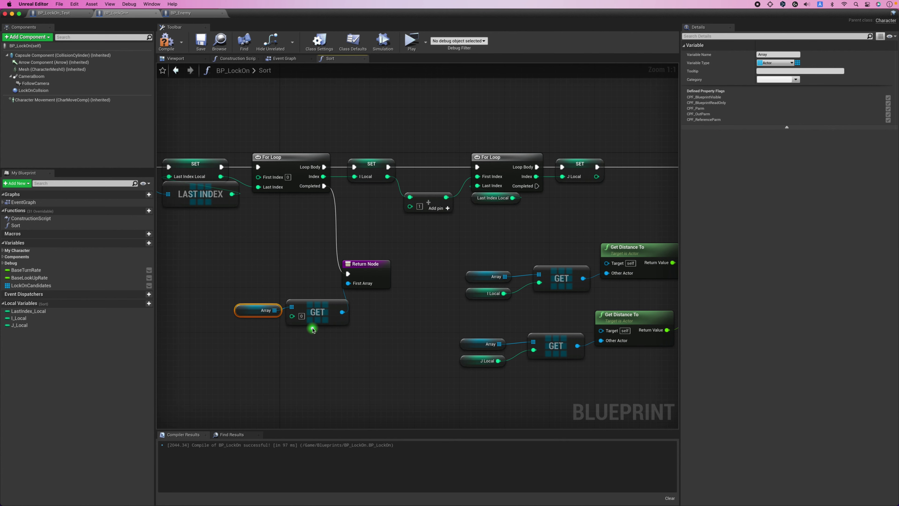
drag(243, 314, 236, 307)
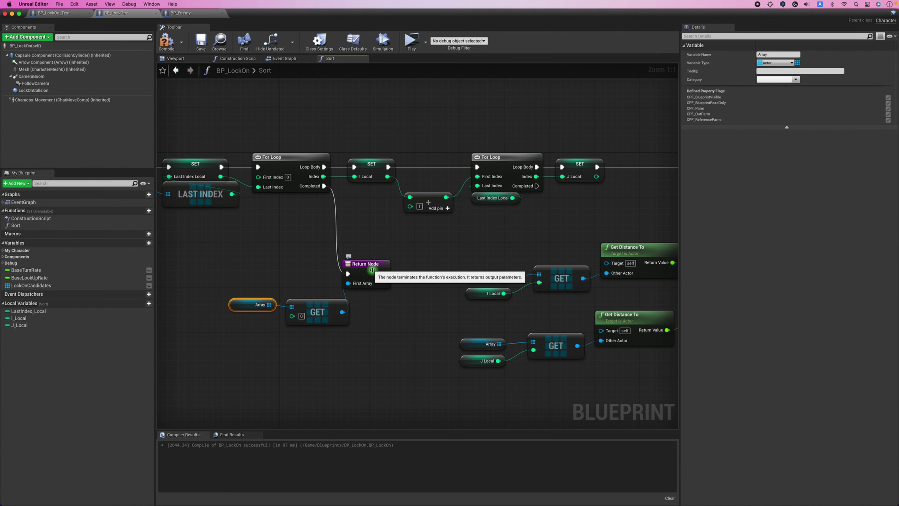
drag(372, 270, 378, 270)
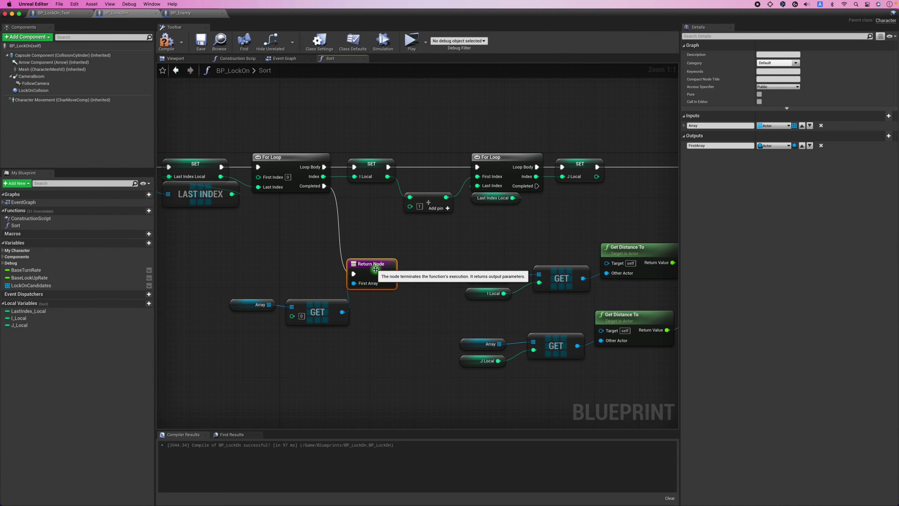
click(381, 340)
right_drag(208, 272, 255, 291)
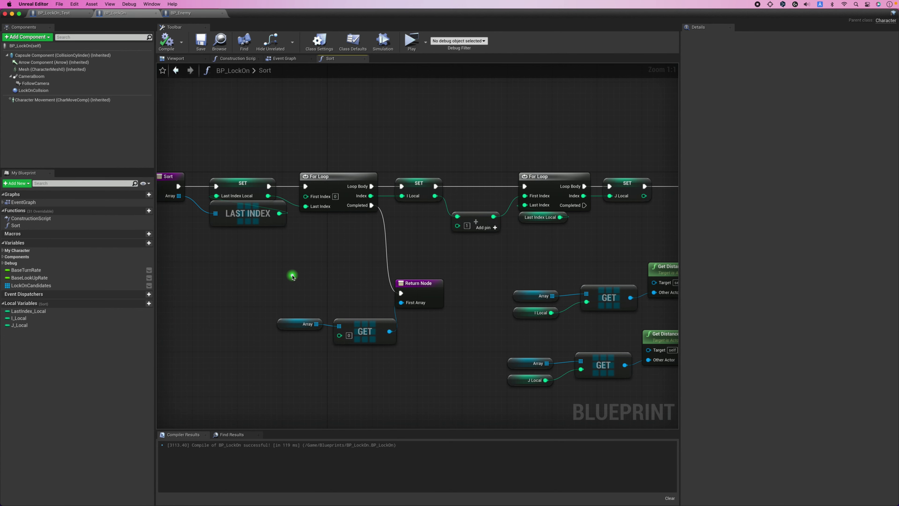
Put the Sort graph in fullscreen and bring up the on-screen drawing tools
key(shift+F11)
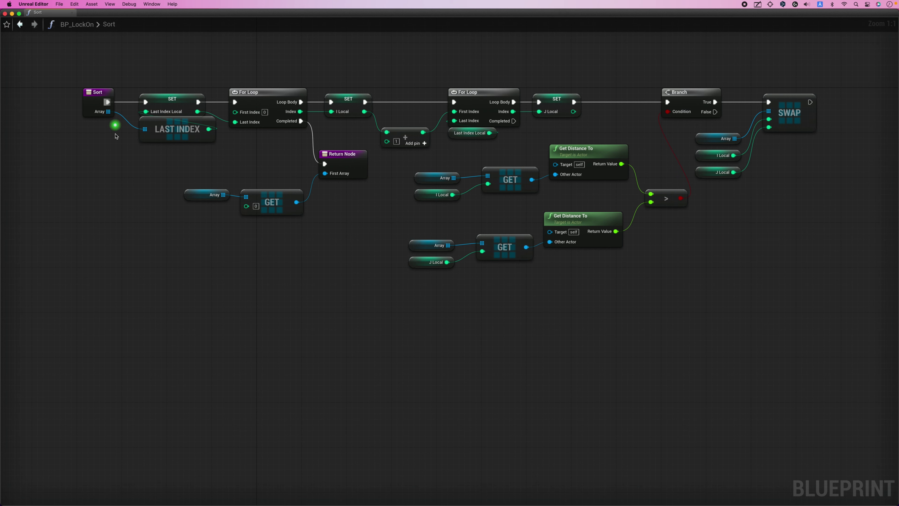
key(super+alt+a)
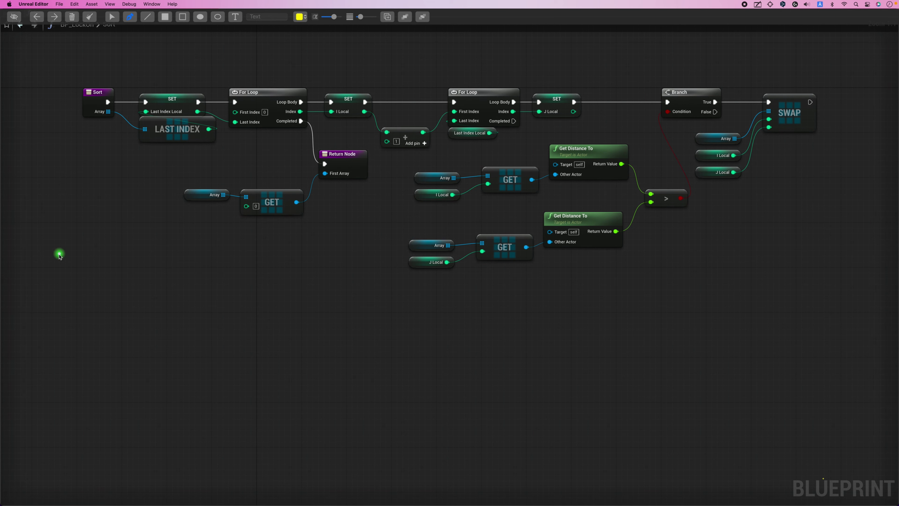
Handwrite items a, b, c on the left with distances 100, 50 and 30 beside them
drag(63, 278, 61, 316)
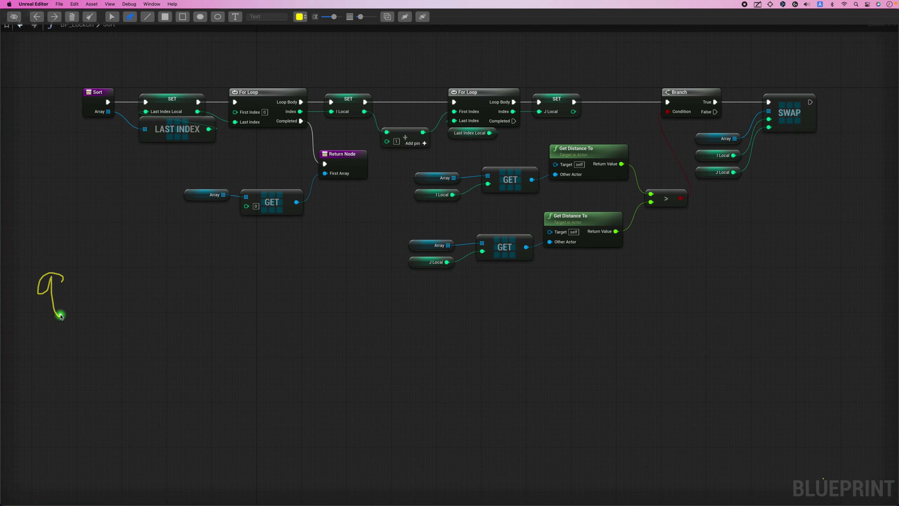
drag(33, 359, 59, 373)
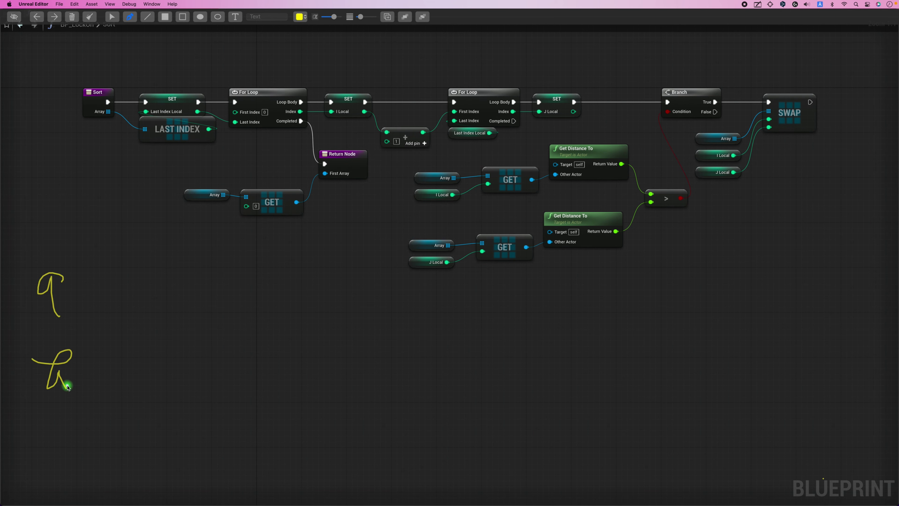
drag(65, 433, 64, 465)
mouse_move(184, 277)
mouse_down()
mouse_move(162, 298)
mouse_move(201, 299)
mouse_move(207, 286)
mouse_move(243, 301)
mouse_move(235, 283)
mouse_up()
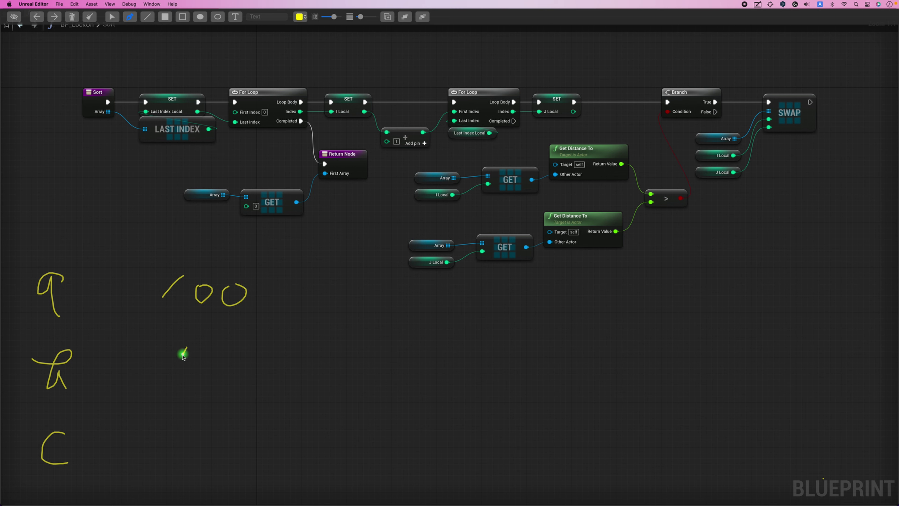
mouse_move(183, 356)
mouse_down()
mouse_move(174, 363)
mouse_move(205, 349)
mouse_move(233, 362)
mouse_up()
mouse_move(193, 423)
mouse_down()
mouse_move(199, 458)
mouse_move(241, 449)
mouse_up()
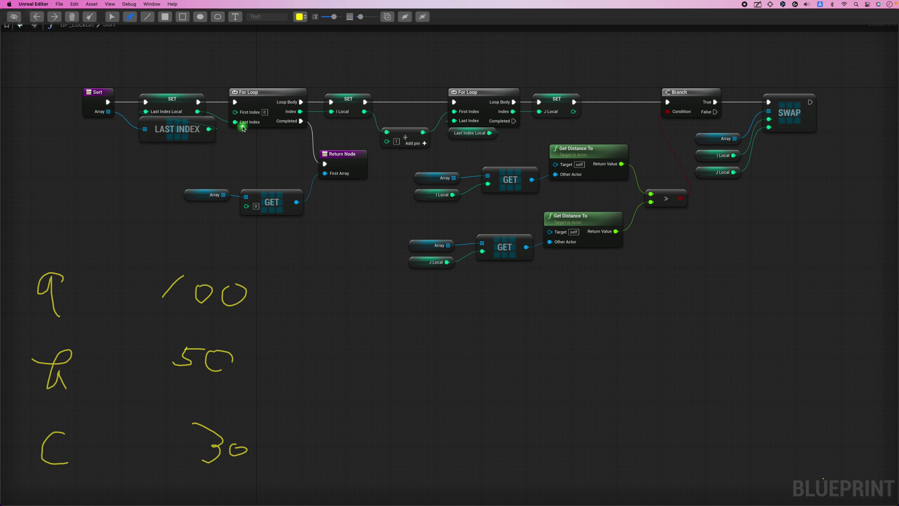
Annotate the outer loop's last index as 2, I Local as 0, and the inner loop's last index as 2
drag(243, 132, 247, 138)
mouse_move(345, 83)
mouse_down()
mouse_move(354, 86)
mouse_move(342, 87)
mouse_up()
drag(471, 141, 479, 152)
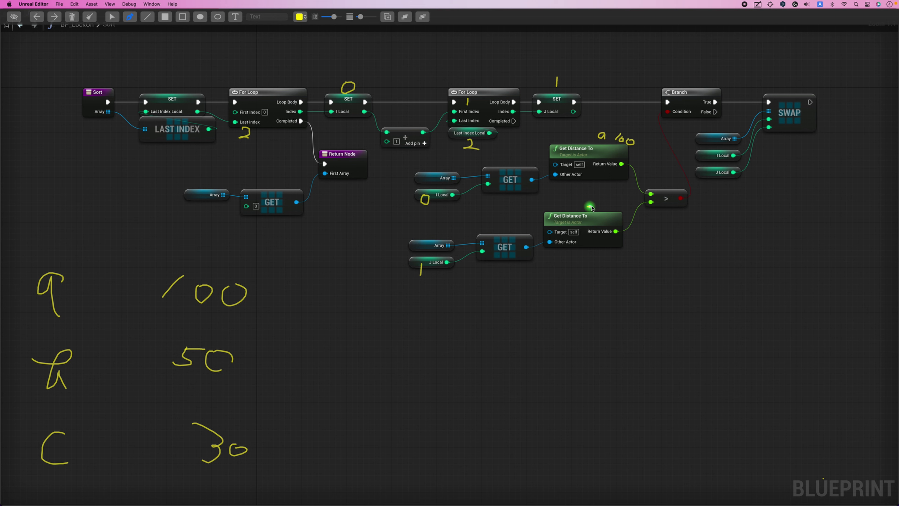
Write 50 above the lower Get Distance To node, label the list Array, and begin a new list
drag(591, 207, 588, 207)
mouse_move(38, 224)
mouse_down()
mouse_move(50, 215)
mouse_move(59, 229)
mouse_move(68, 222)
mouse_move(88, 235)
mouse_move(94, 226)
mouse_up()
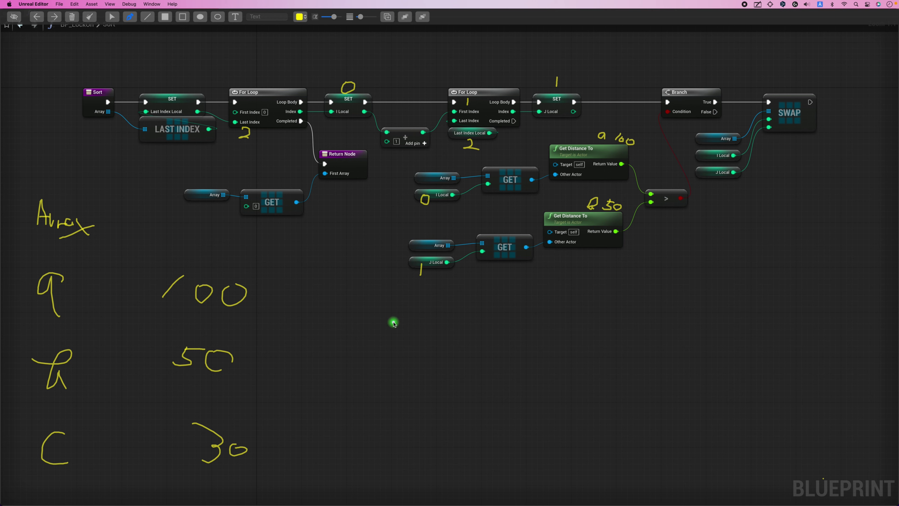
drag(393, 323, 417, 335)
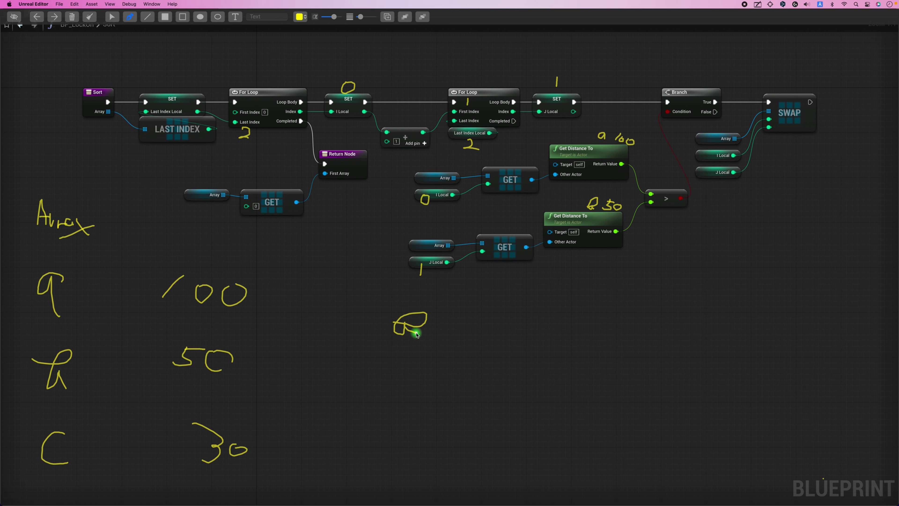
Handwrite the second list as b 50, a 100, c 30
mouse_move(415, 368)
mouse_down()
mouse_move(410, 376)
mouse_move(419, 388)
mouse_up()
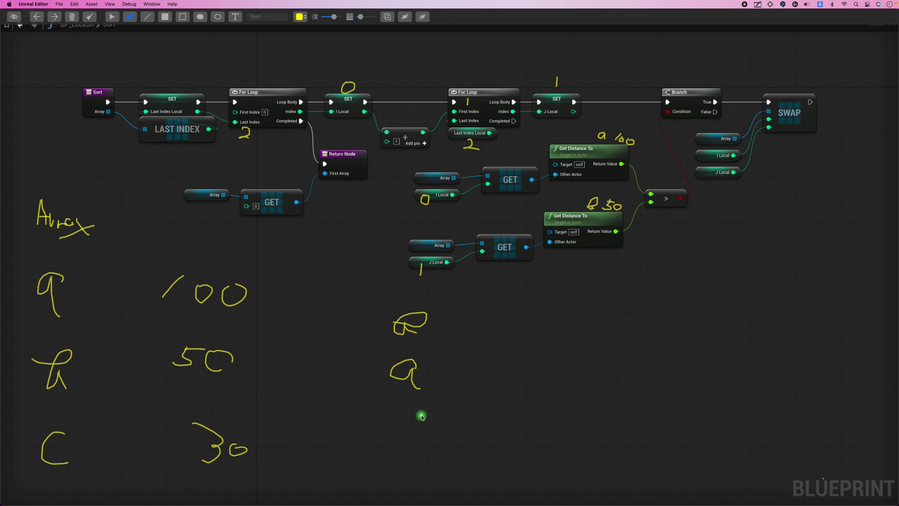
drag(420, 414, 425, 445)
mouse_move(493, 299)
mouse_down()
mouse_move(485, 312)
mouse_move(515, 318)
mouse_up()
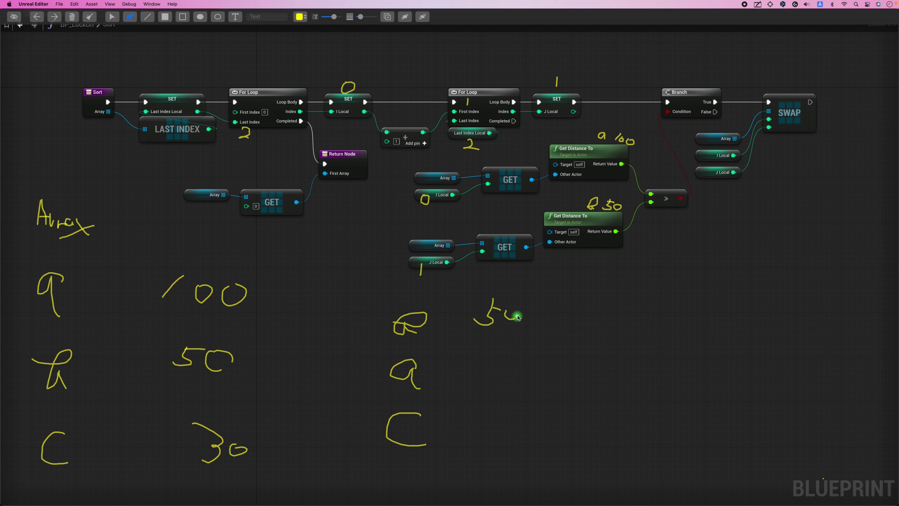
mouse_move(483, 363)
mouse_down()
mouse_move(469, 388)
mouse_move(525, 358)
mouse_up()
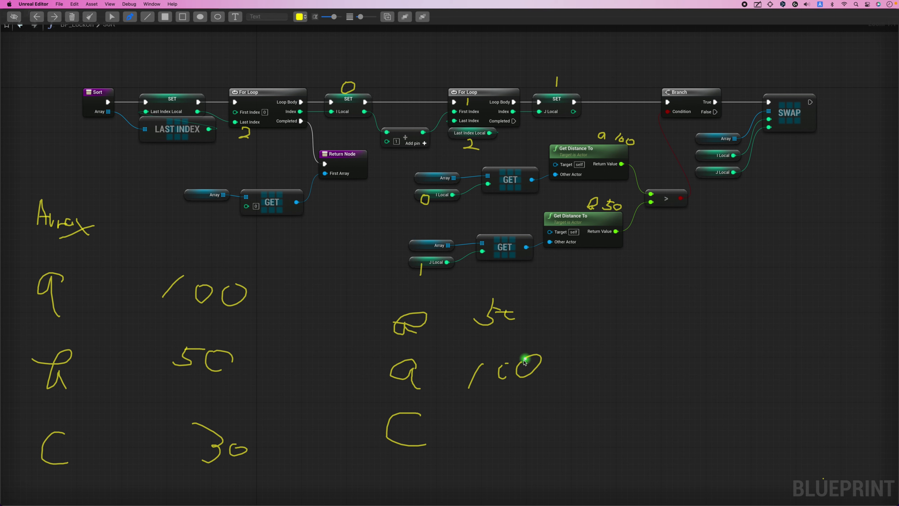
mouse_move(493, 411)
mouse_down()
mouse_move(492, 430)
mouse_move(531, 419)
mouse_up()
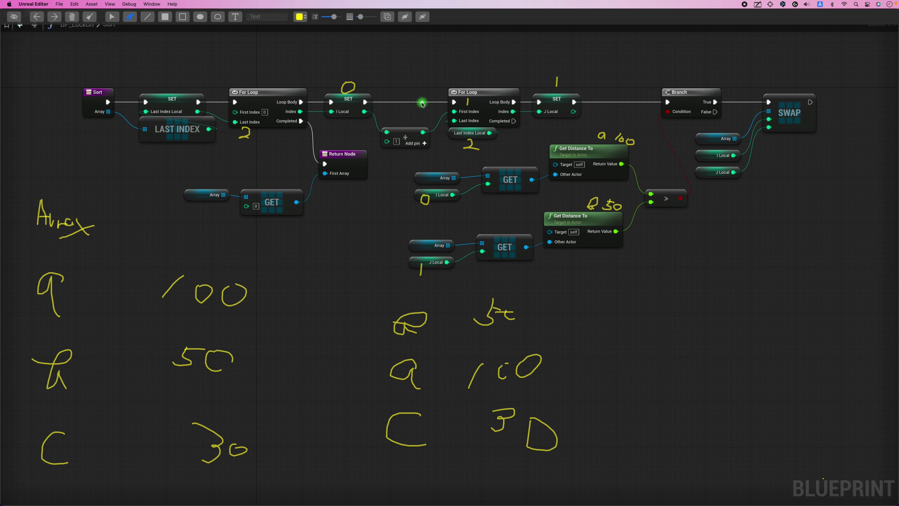
Mark the inner loop's starting index and change both J Local marks to +2 and 2
drag(468, 99, 467, 105)
drag(546, 82, 577, 84)
mouse_move(416, 275)
mouse_down()
mouse_move(427, 269)
mouse_move(444, 283)
mouse_up()
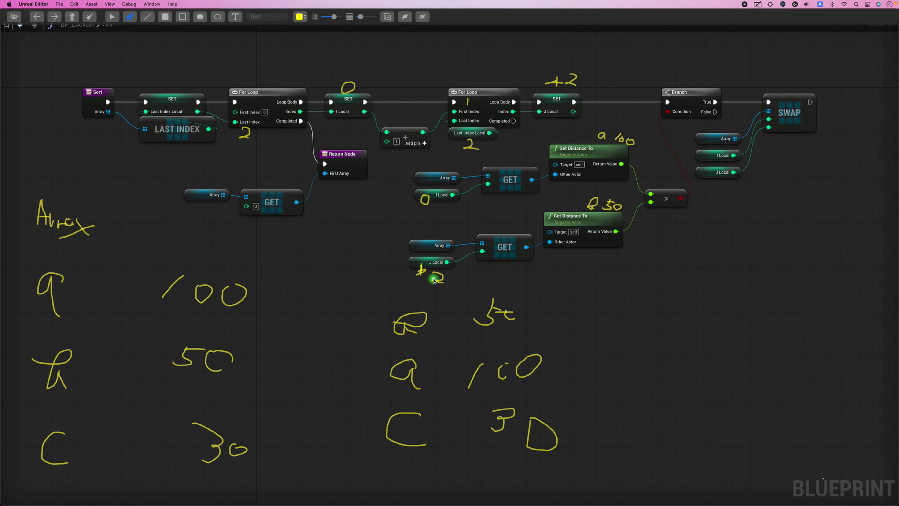
Strike out the old distance marks, relabel the lower node c and write 50 on the upper
drag(590, 205, 612, 204)
mouse_move(601, 266)
mouse_down()
mouse_move(591, 272)
mouse_move(613, 280)
mouse_move(634, 266)
mouse_up()
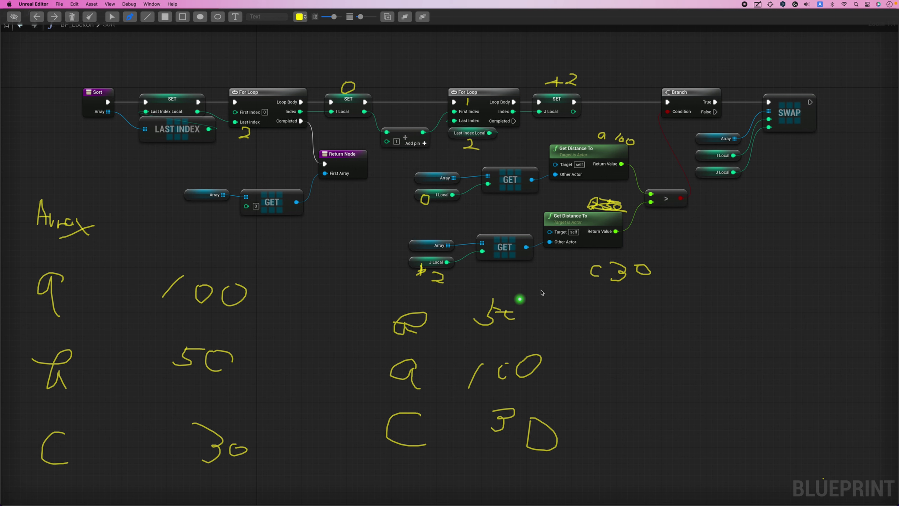
drag(605, 137, 625, 139)
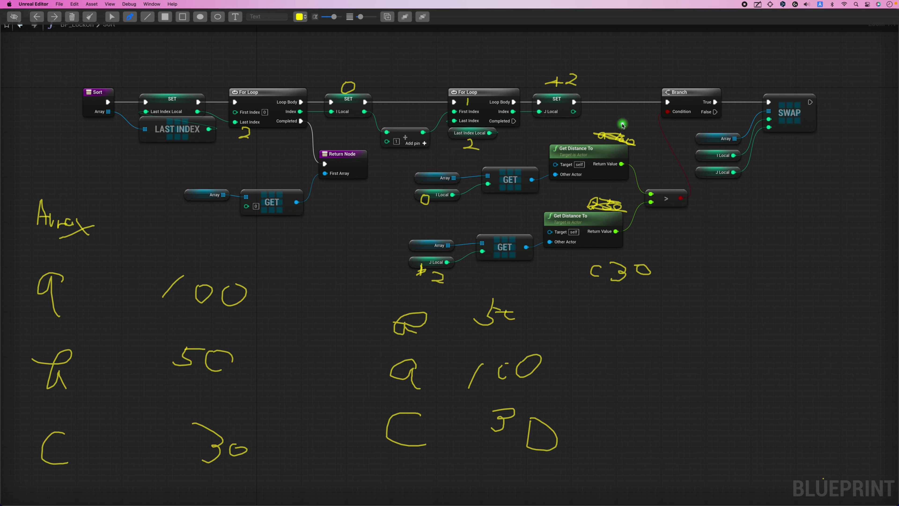
drag(613, 125, 618, 130)
mouse_move(641, 126)
mouse_down()
mouse_move(634, 134)
mouse_move(652, 128)
mouse_up()
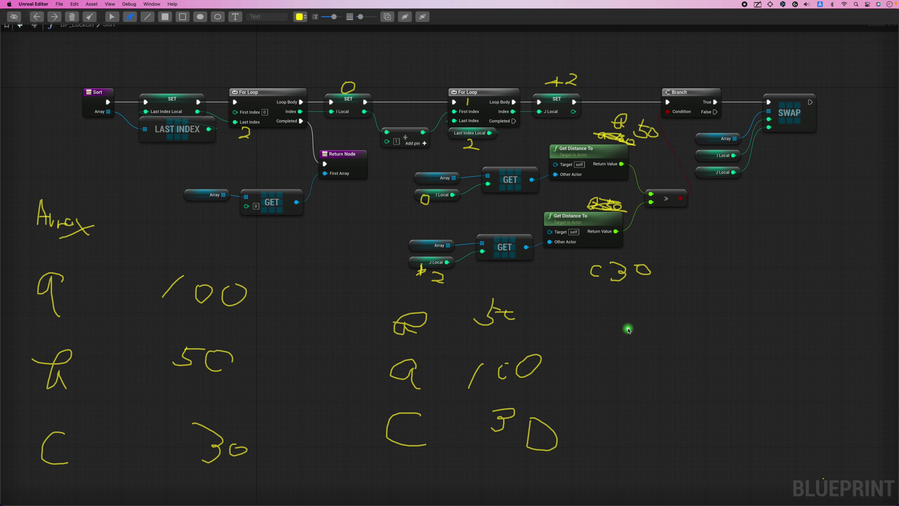
Handwrite a third list reading c 30, a 100, b 50 to the right
drag(631, 311, 634, 331)
drag(637, 358, 654, 388)
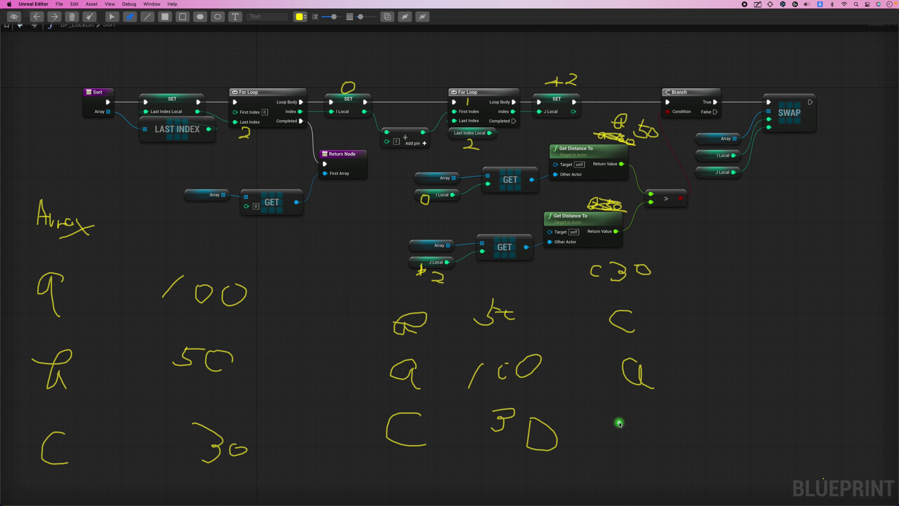
drag(620, 423, 658, 456)
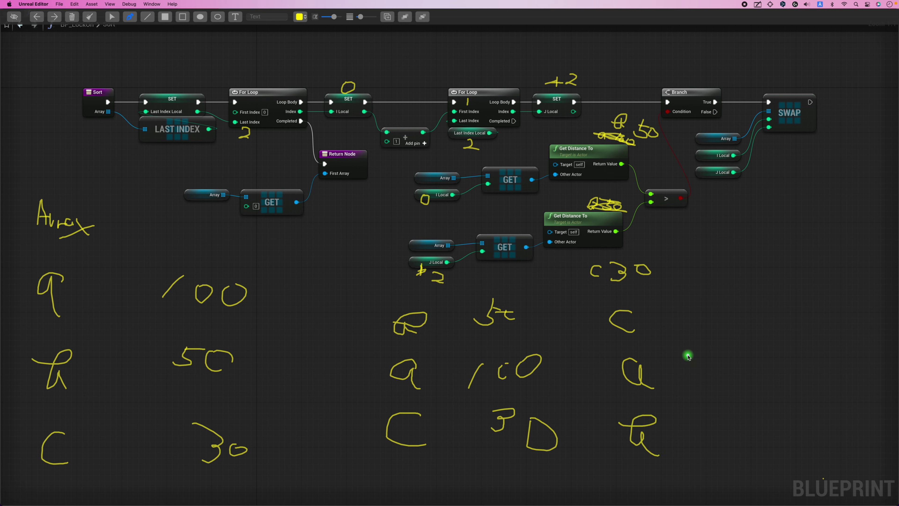
mouse_move(683, 303)
mouse_down()
mouse_move(674, 325)
mouse_move(716, 317)
mouse_up()
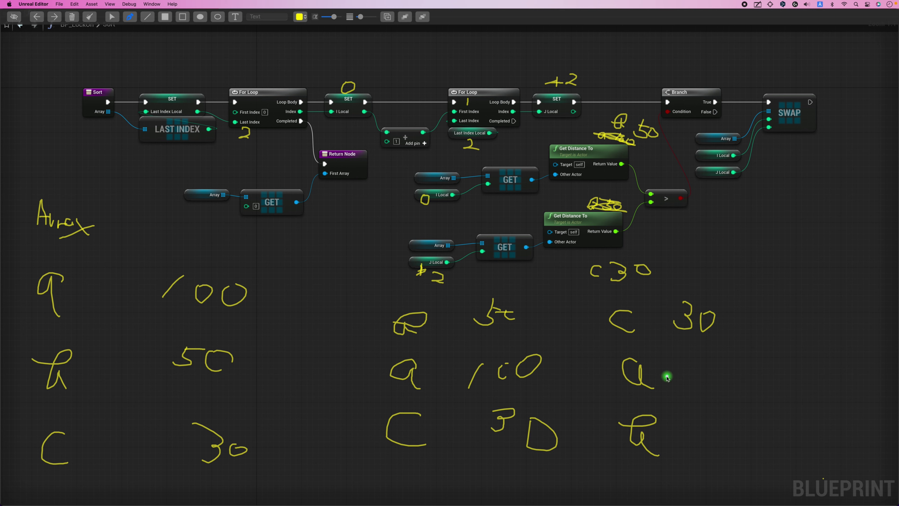
mouse_move(693, 368)
mouse_down()
mouse_move(681, 392)
mouse_move(707, 371)
mouse_move(741, 367)
mouse_up()
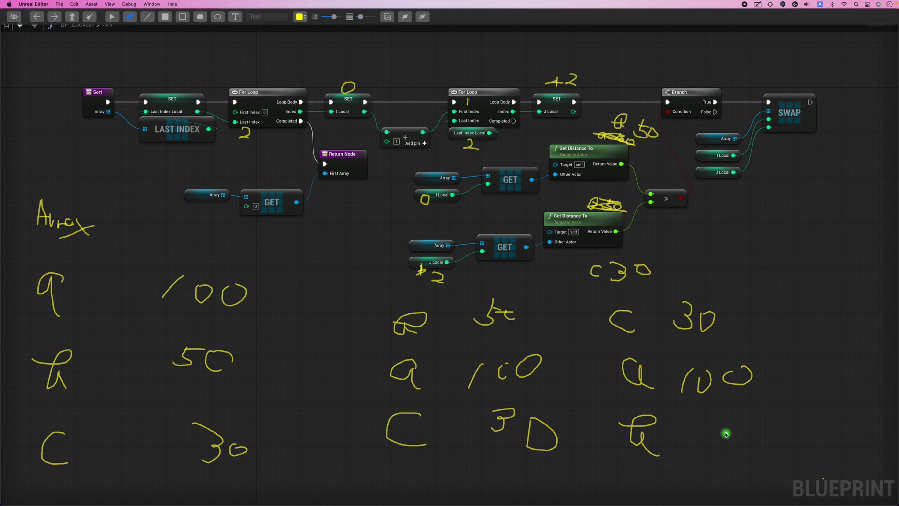
mouse_move(719, 424)
mouse_down()
mouse_move(704, 438)
mouse_move(731, 428)
mouse_move(762, 441)
mouse_move(732, 430)
mouse_up()
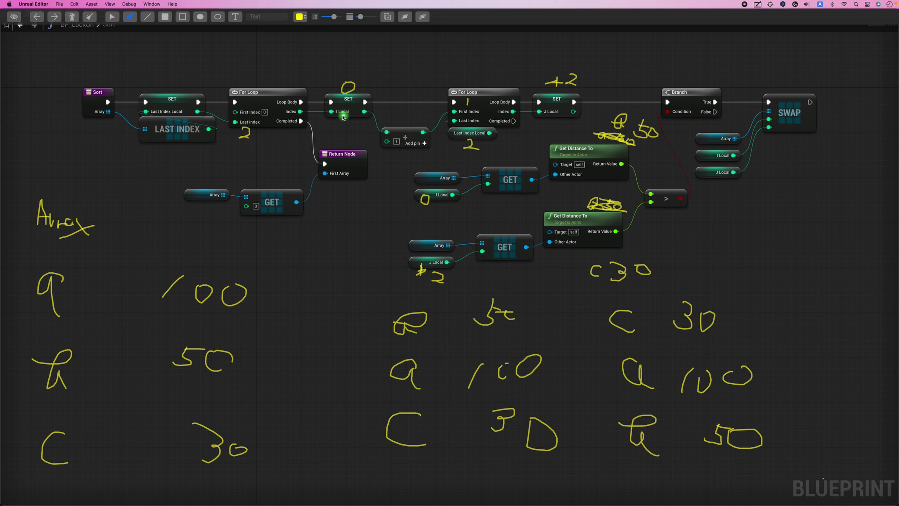
Update the outer index mark to 1, the inner start to 2, and I Local to 1
mouse_move(360, 83)
mouse_down()
mouse_move(333, 86)
mouse_move(384, 90)
mouse_up()
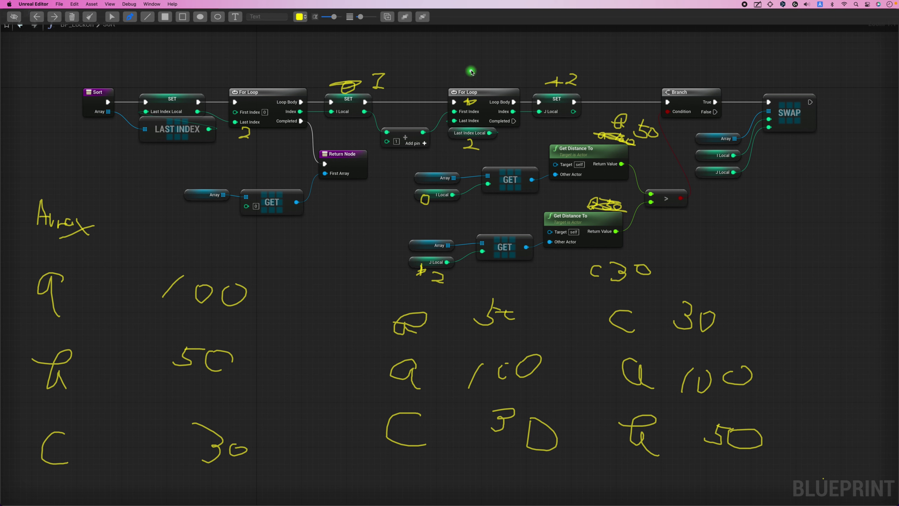
drag(467, 70, 480, 80)
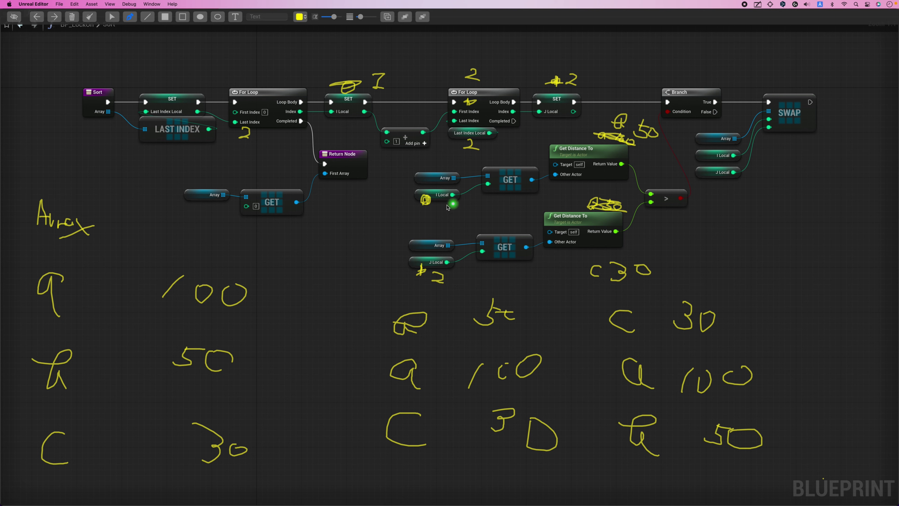
drag(444, 206, 448, 217)
Circle the third list, cross out the upper distance mark, and label the lower one b
mouse_move(593, 302)
mouse_down()
mouse_move(759, 340)
mouse_move(598, 302)
mouse_up()
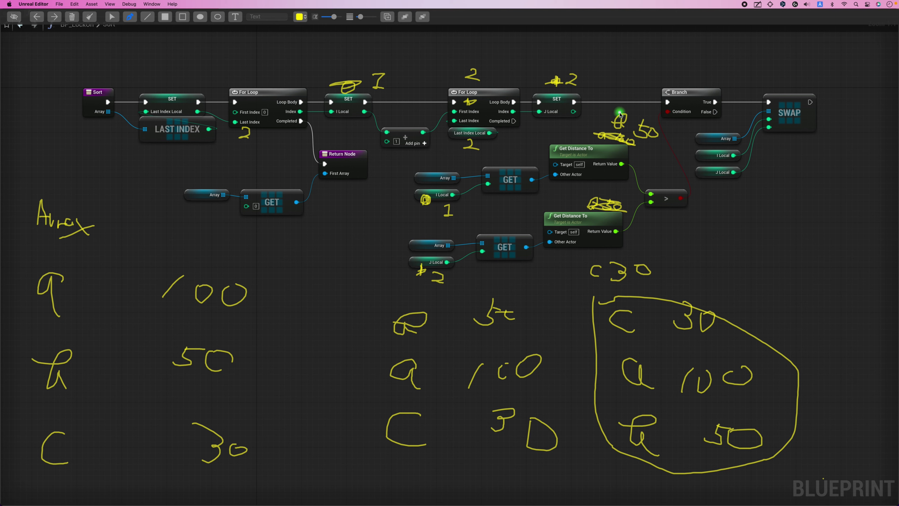
drag(617, 114, 636, 135)
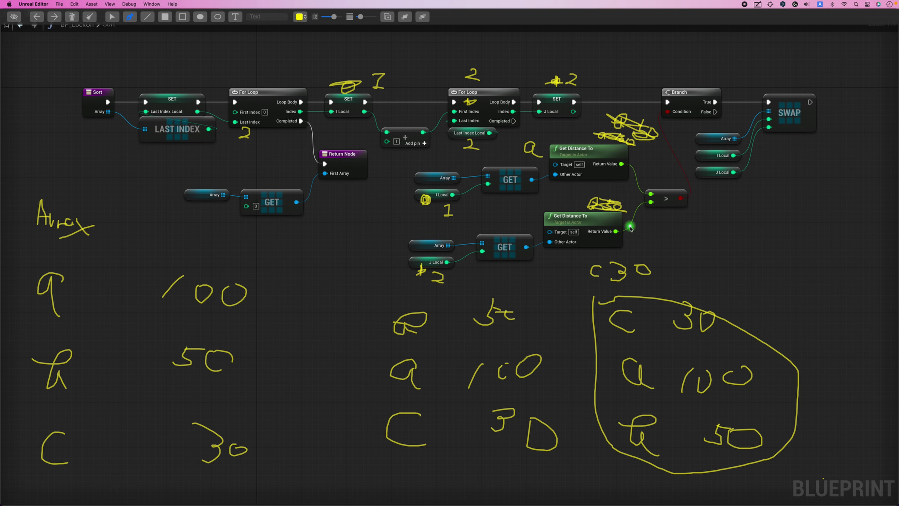
drag(632, 232, 643, 232)
Handwrite a fourth list at the right reading c 30, b 50, a 100
drag(796, 175, 800, 193)
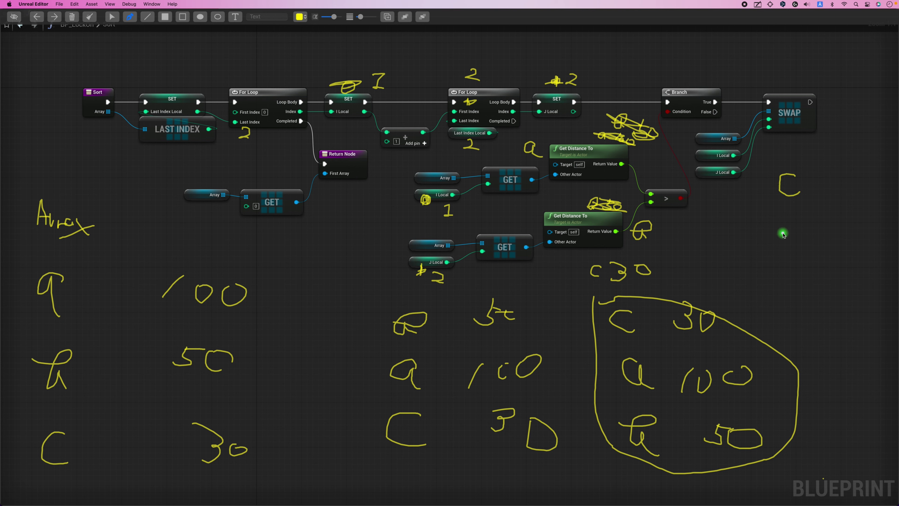
drag(779, 230, 808, 300)
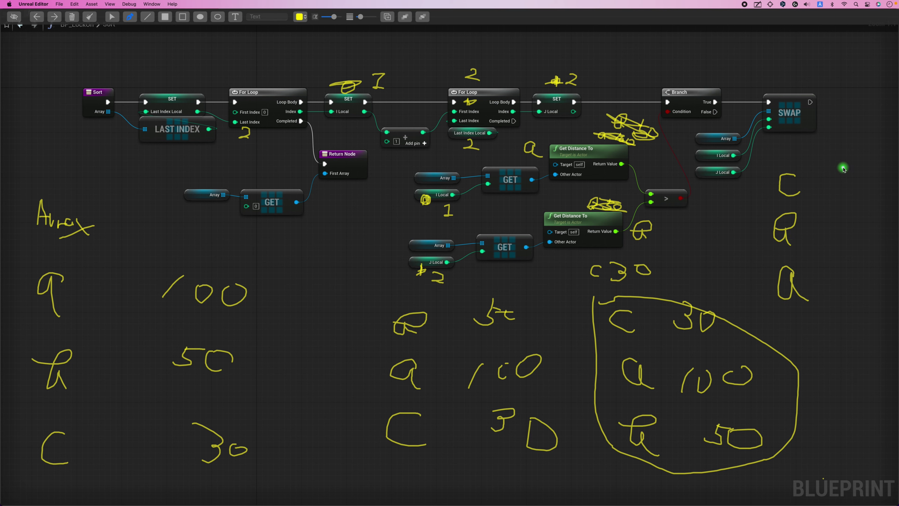
mouse_move(838, 165)
mouse_down()
mouse_move(858, 185)
mouse_move(840, 238)
mouse_move(867, 212)
mouse_up()
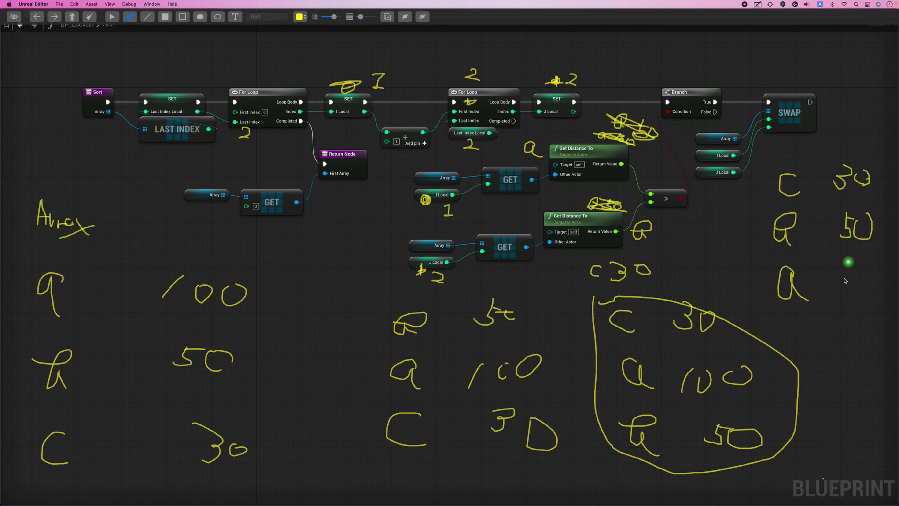
mouse_move(845, 278)
mouse_down()
mouse_move(842, 304)
mouse_move(858, 288)
mouse_move(874, 295)
mouse_up()
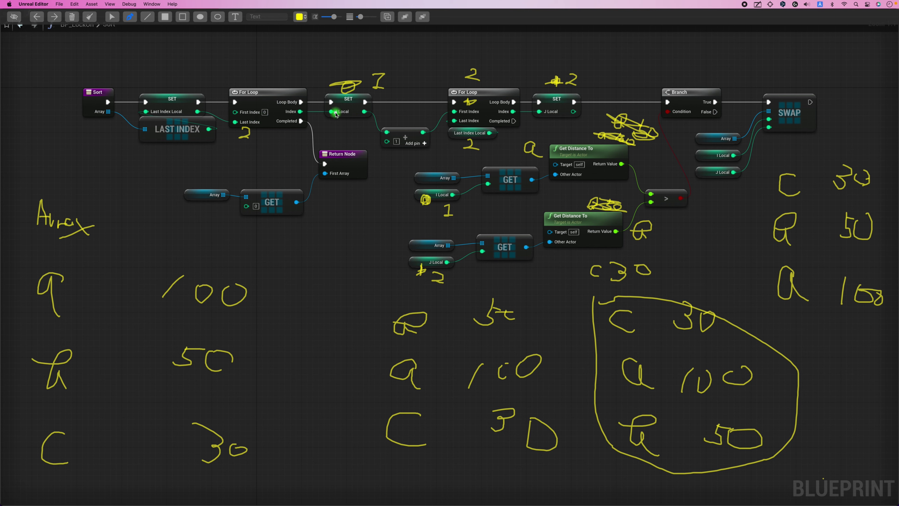
Change the outer index mark to 2 and circle the fourth list
drag(380, 75, 366, 89)
mouse_move(772, 161)
mouse_down()
mouse_move(868, 310)
mouse_move(791, 156)
mouse_up()
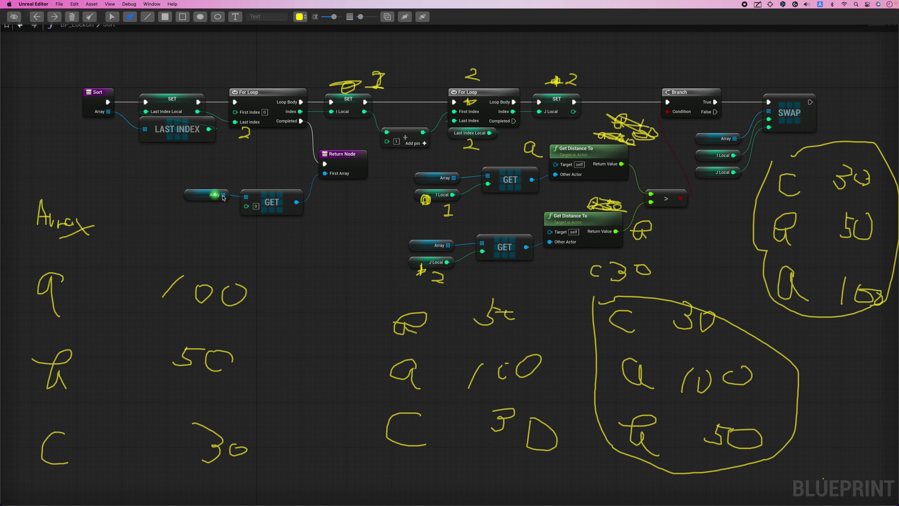
mouse_move(765, 205)
mouse_down()
mouse_move(749, 191)
mouse_move(794, 209)
mouse_up()
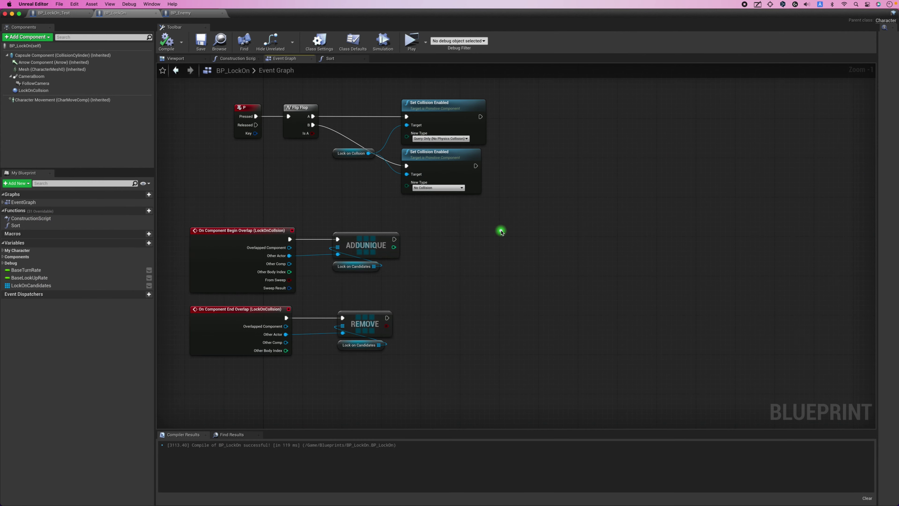
Add a Delay node after the collision change in BP_LockOn's Event Graph
right_drag(501, 232, 481, 232)
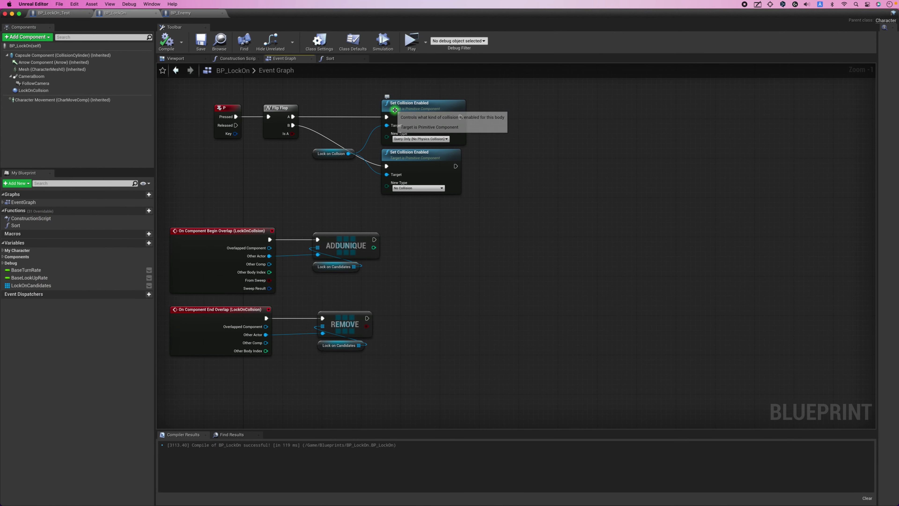
scroll(401, 114, up, 4)
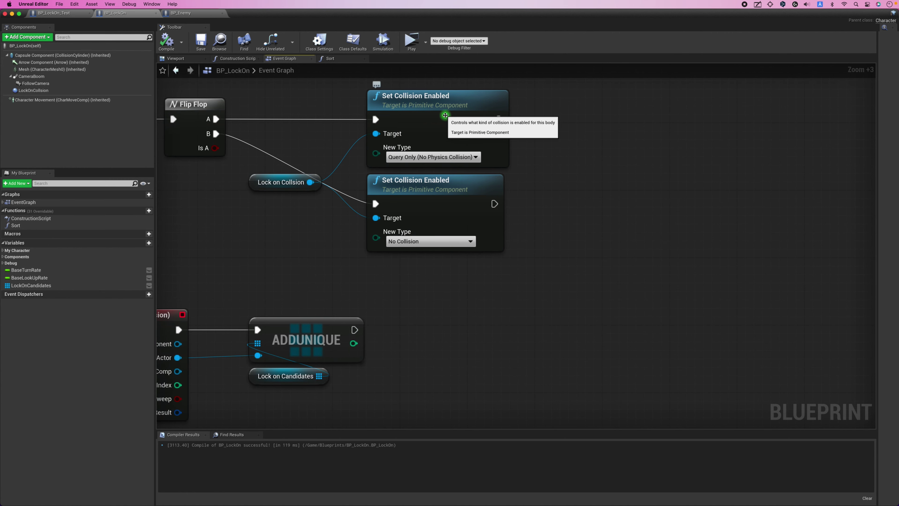
drag(500, 119, 534, 121)
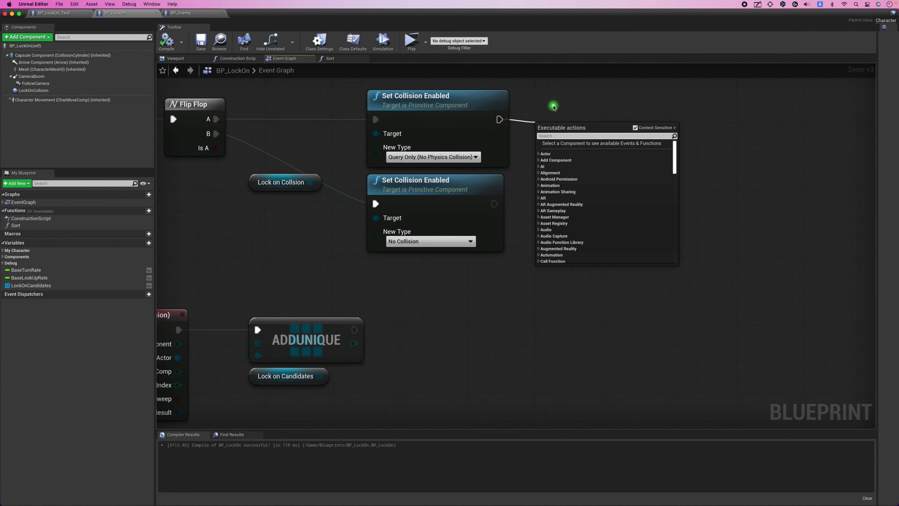
text(delay)
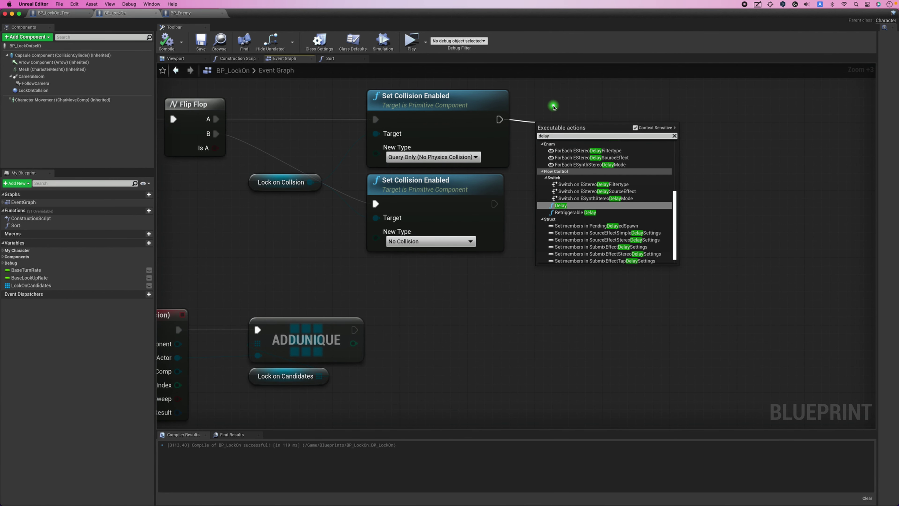
click(588, 205)
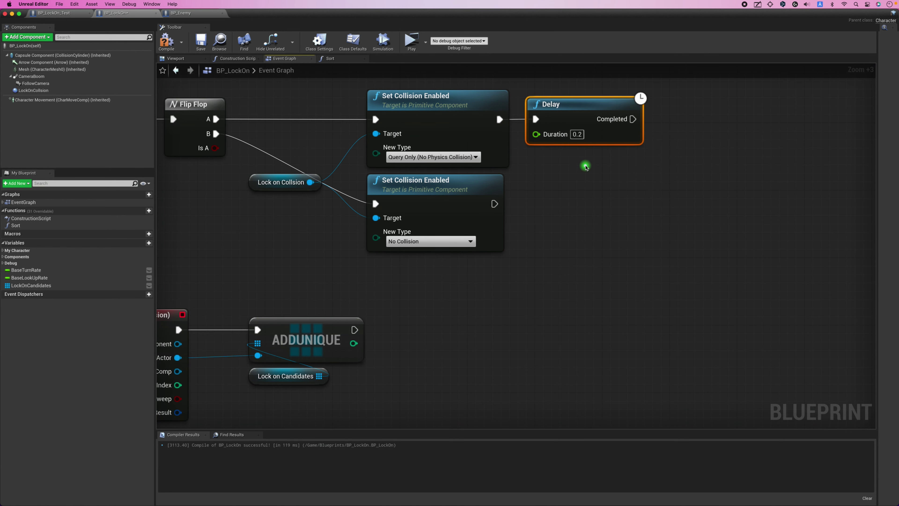
Call Sort after the Delay, feeding a Lock on Candidates getter into its Array input
right_drag(584, 165, 480, 179)
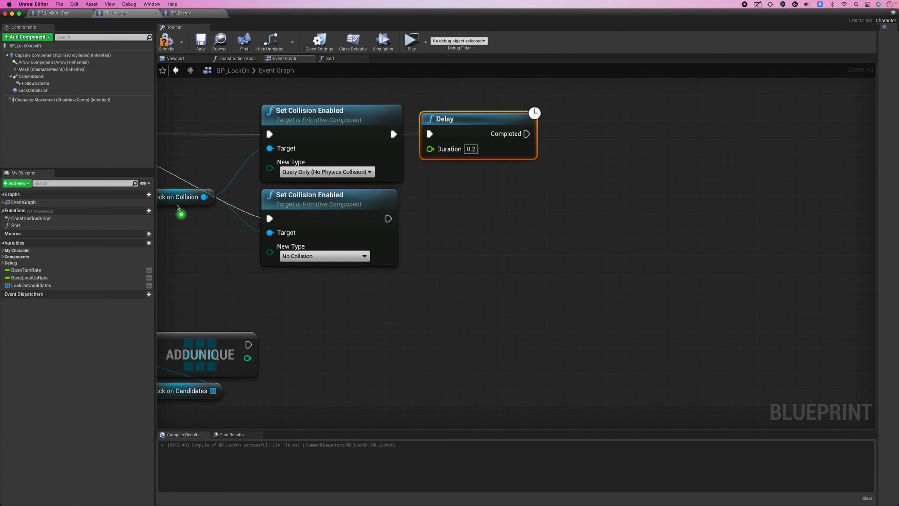
drag(22, 226, 589, 139)
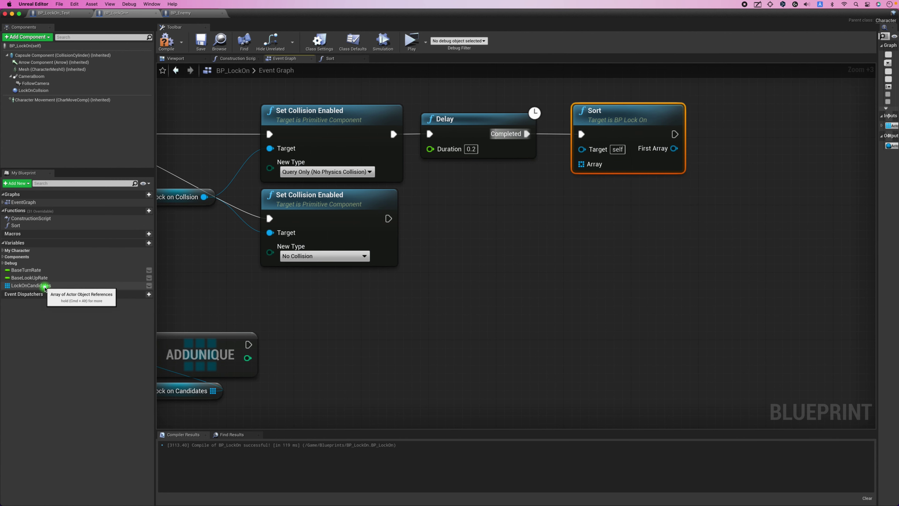
mouse_move(36, 285)
mouse_down()
mouse_move(479, 222)
mouse_move(589, 166)
mouse_move(597, 198)
mouse_move(648, 189)
mouse_up()
click(492, 182)
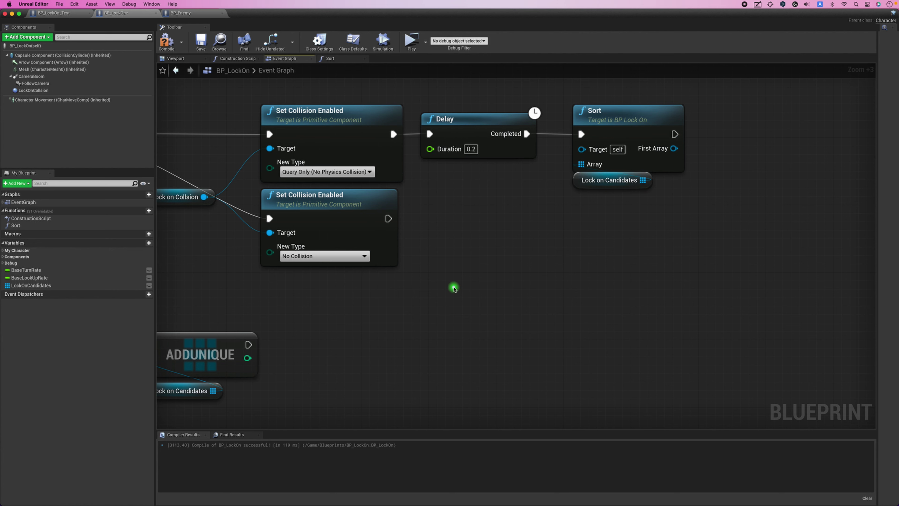
Review the ADDUNIQUE node and its Lock on Candidates input in the overlap events
right_drag(403, 340, 481, 301)
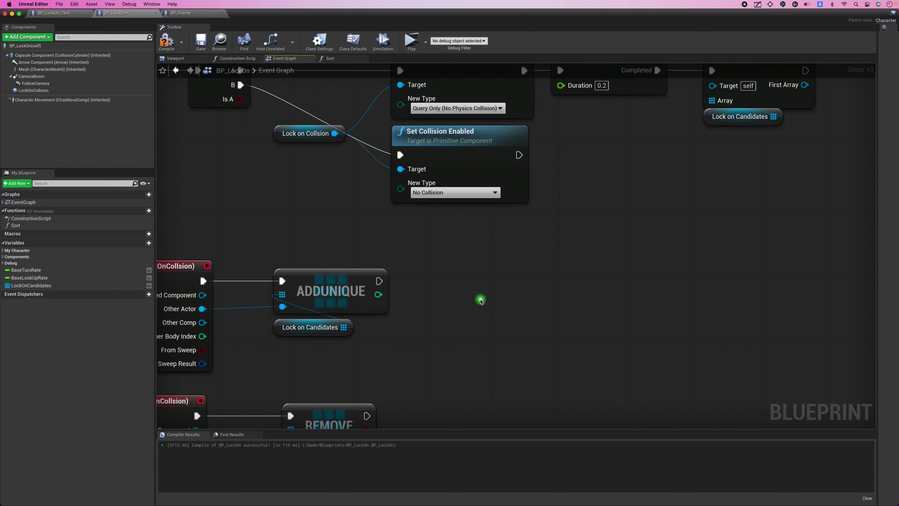
scroll(480, 301, down, 2)
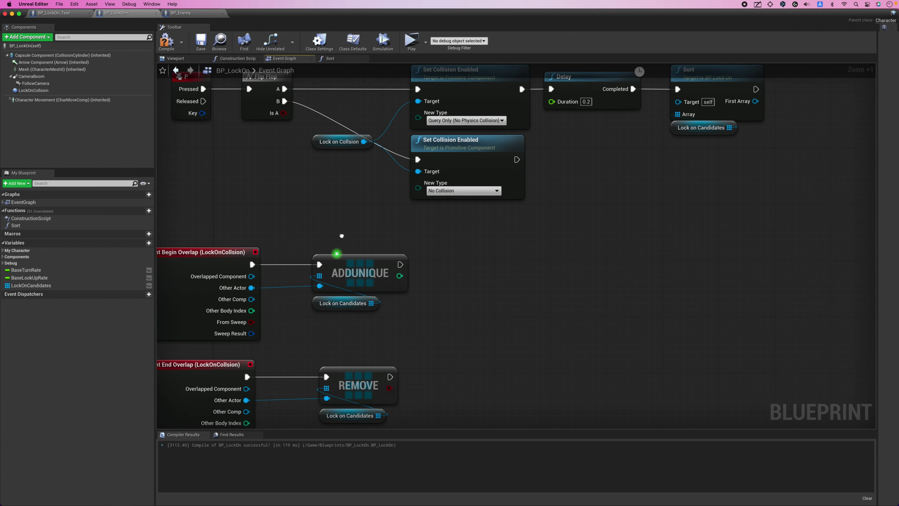
right_drag(337, 253, 329, 172)
drag(314, 180, 368, 271)
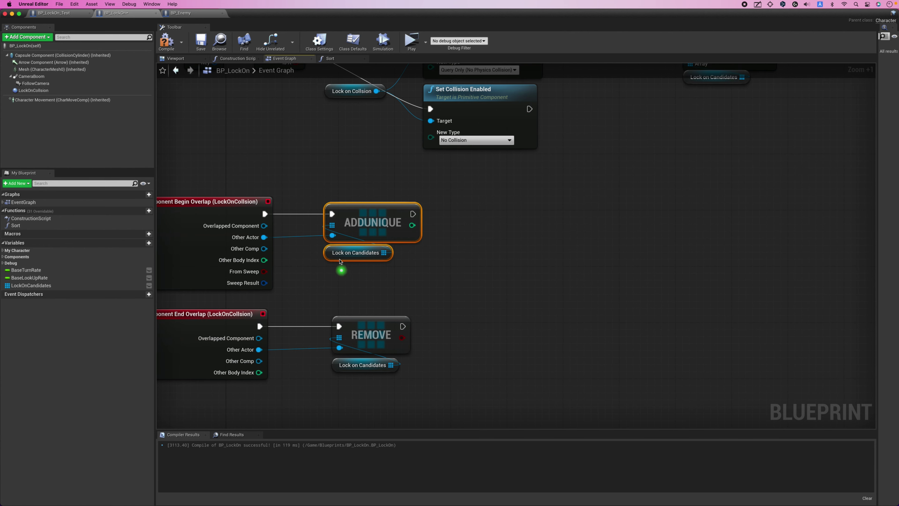
right_drag(347, 290, 349, 331)
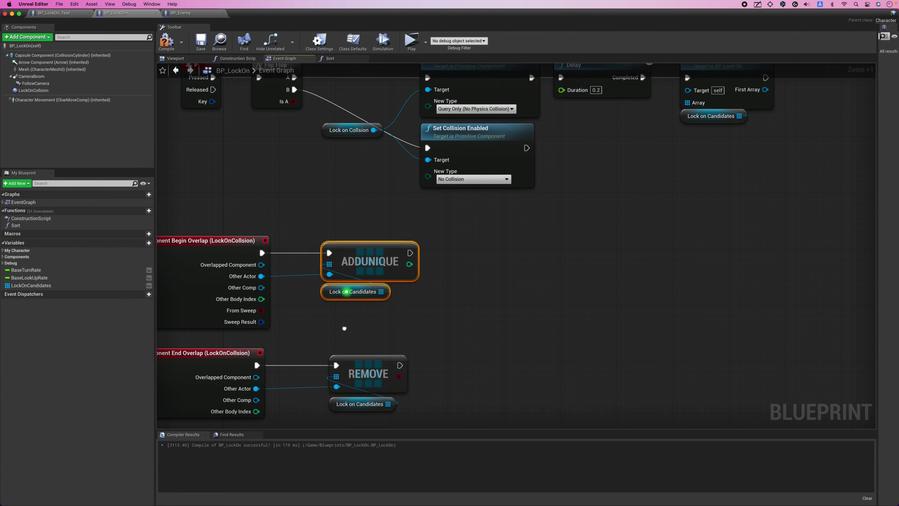
click(347, 329)
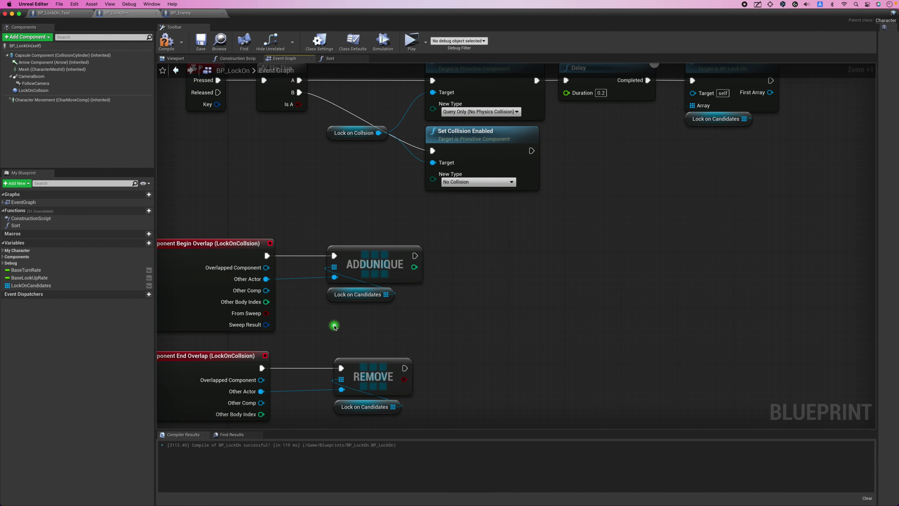
drag(334, 327, 380, 282)
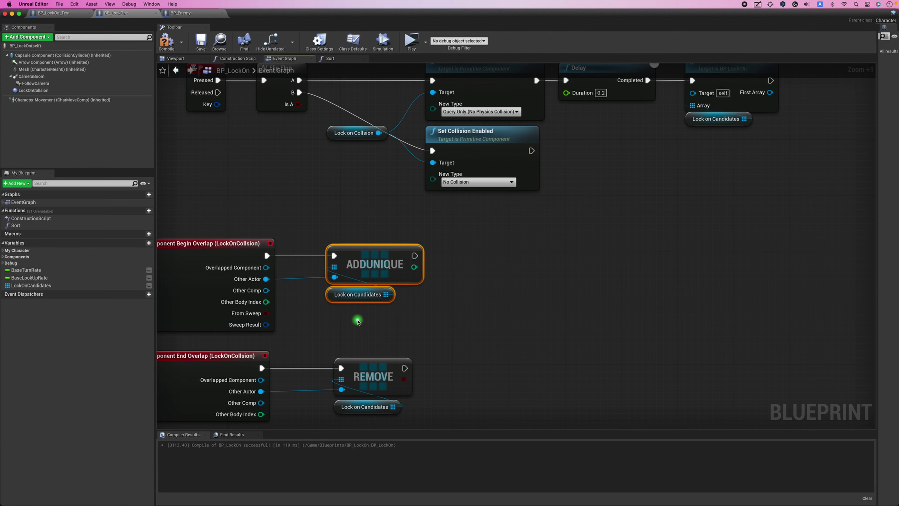
click(384, 321)
drag(344, 321, 368, 276)
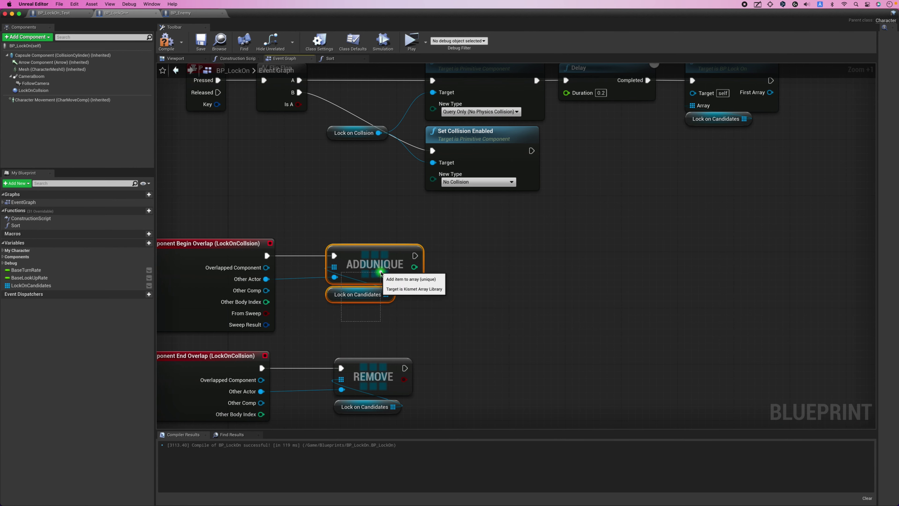
right_drag(522, 233, 481, 256)
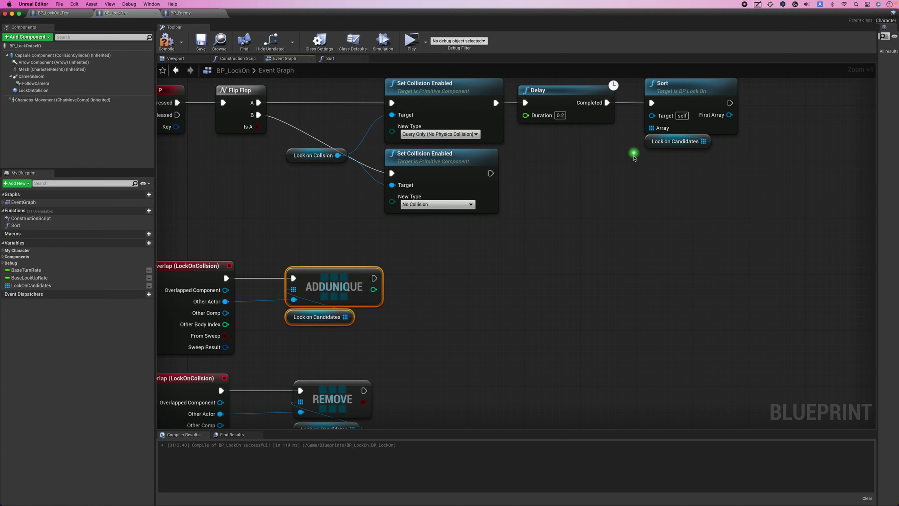
Compare Sort's input with the Begin Overlap chain and check the Lock on Candidates variable details
drag(622, 158, 721, 104)
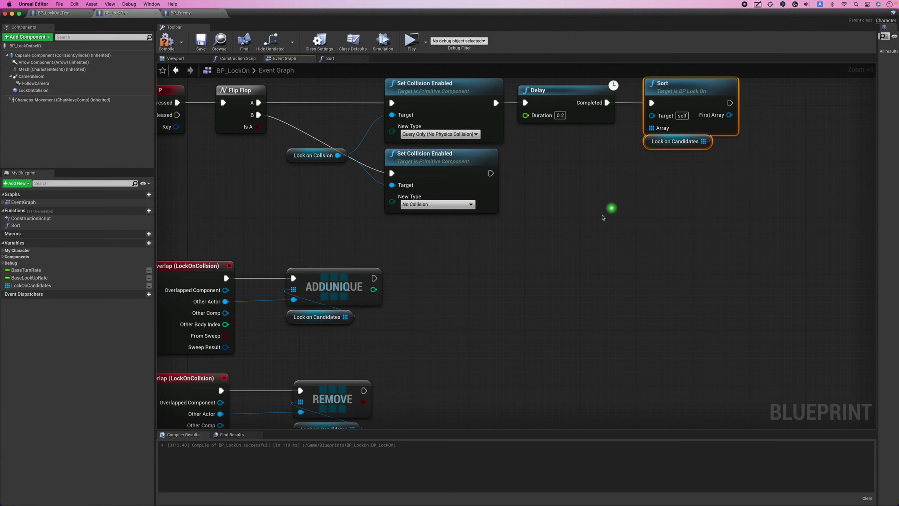
click(526, 295)
right_drag(365, 336, 394, 306)
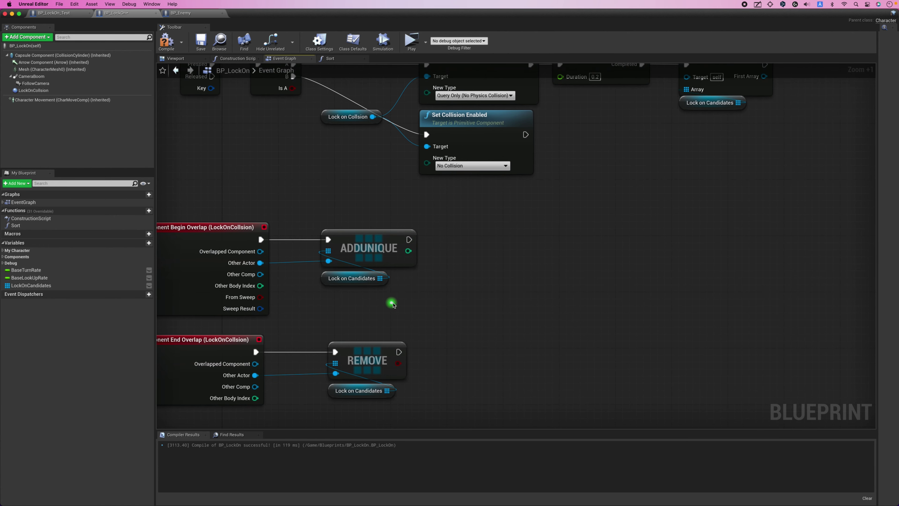
drag(234, 197, 383, 293)
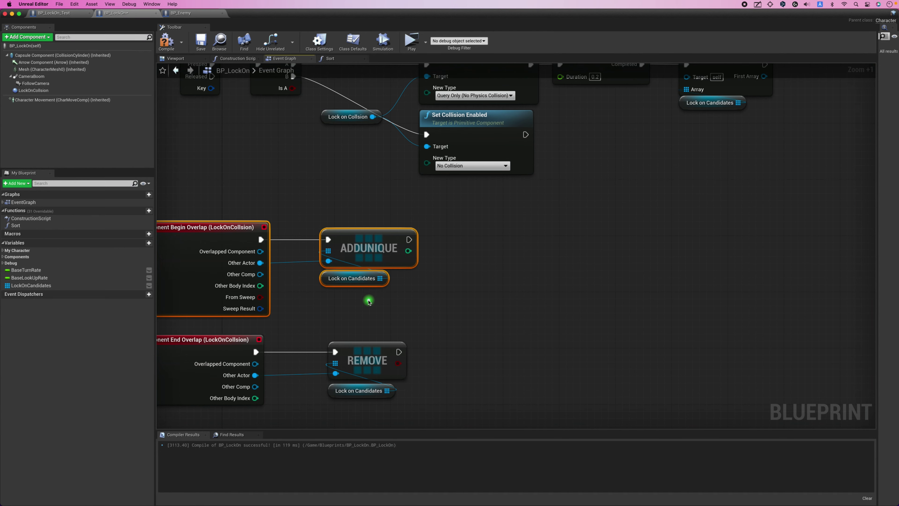
click(368, 302)
click(326, 283)
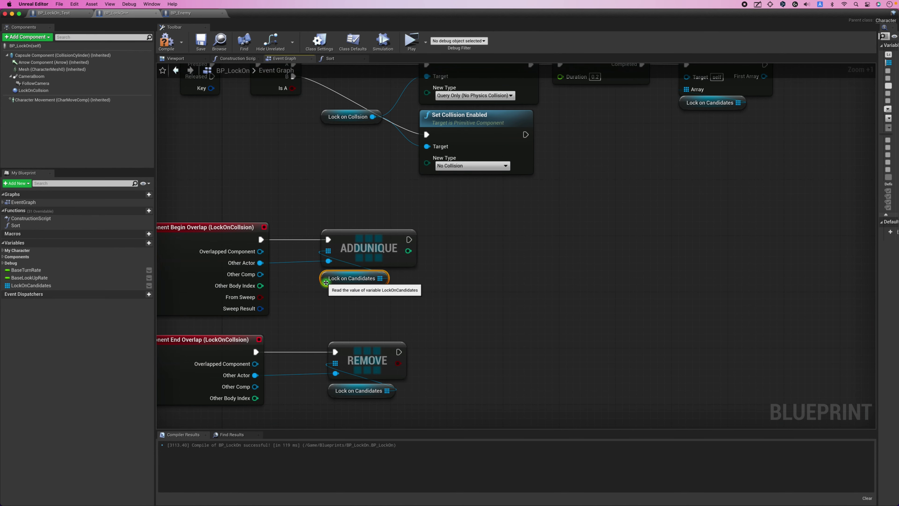
click(350, 304)
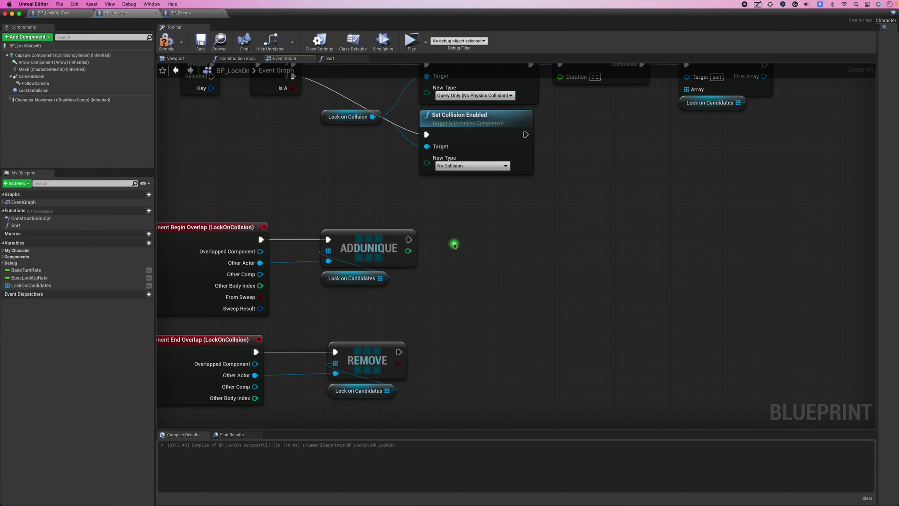
Recheck the Delay, ADDUNIQUE and Sort input nodes before wiring Sort's First Array output
right_drag(454, 244, 551, 203)
click(557, 111)
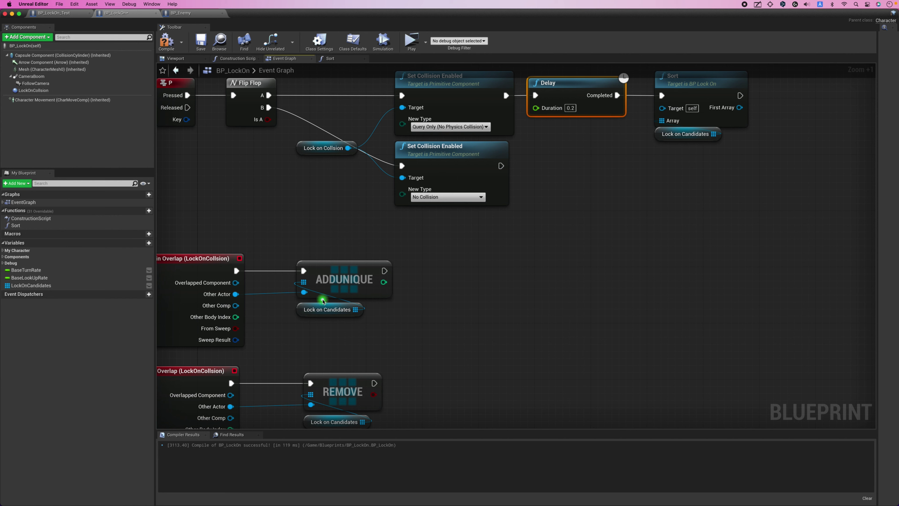
drag(294, 328, 377, 291)
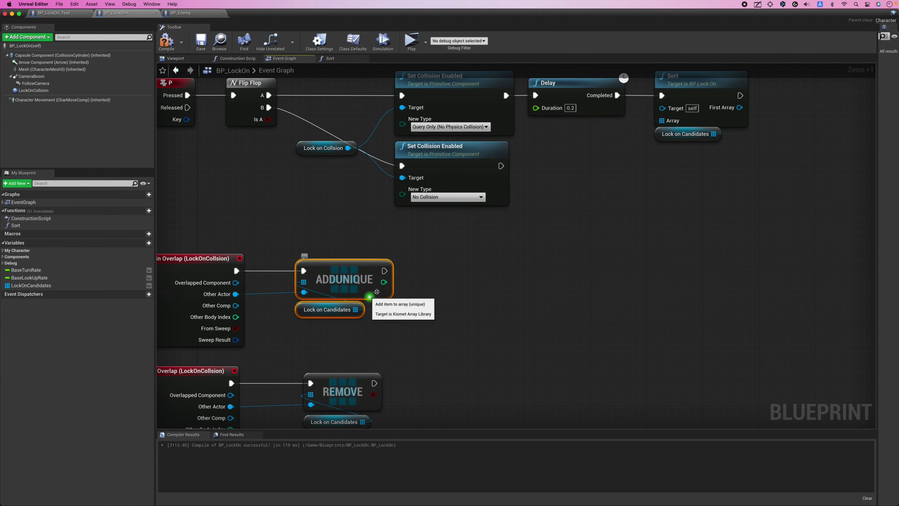
drag(640, 171, 725, 99)
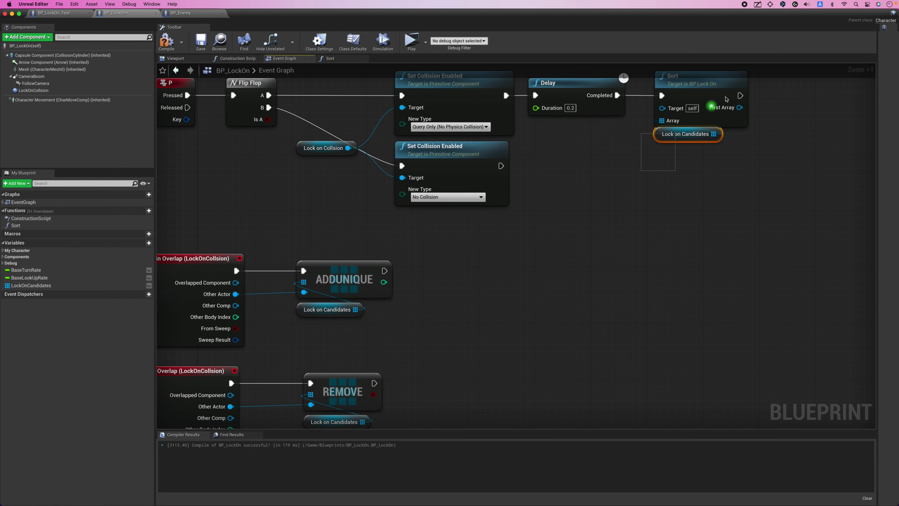
click(696, 192)
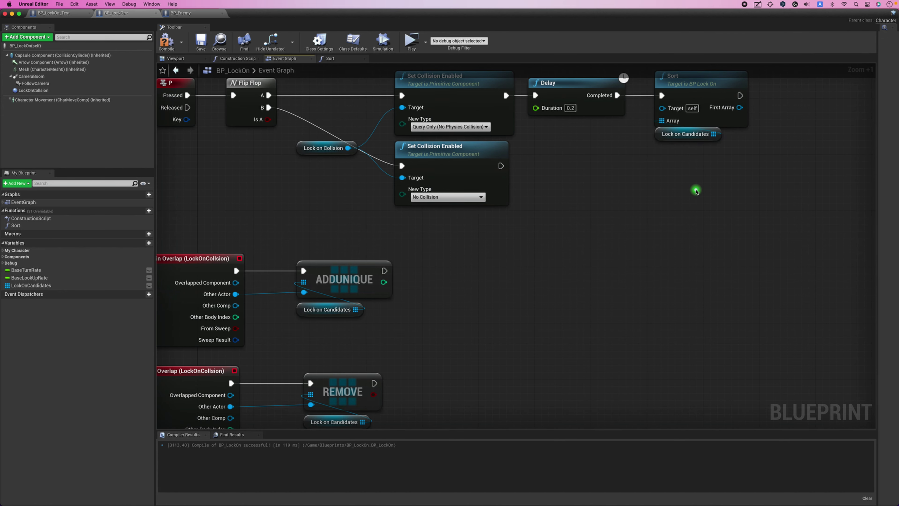
scroll(696, 191, up, 2)
right_drag(696, 191, 361, 295)
Promote Sort's First Array output to a new LockOnTarget variable and compile BP_LockOn
drag(412, 196, 450, 195)
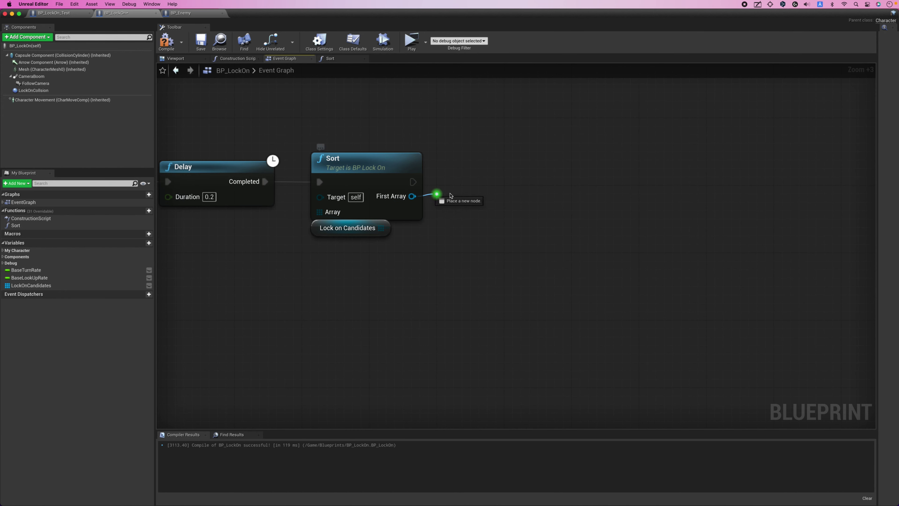
click(480, 233)
text(LockOnTarget)
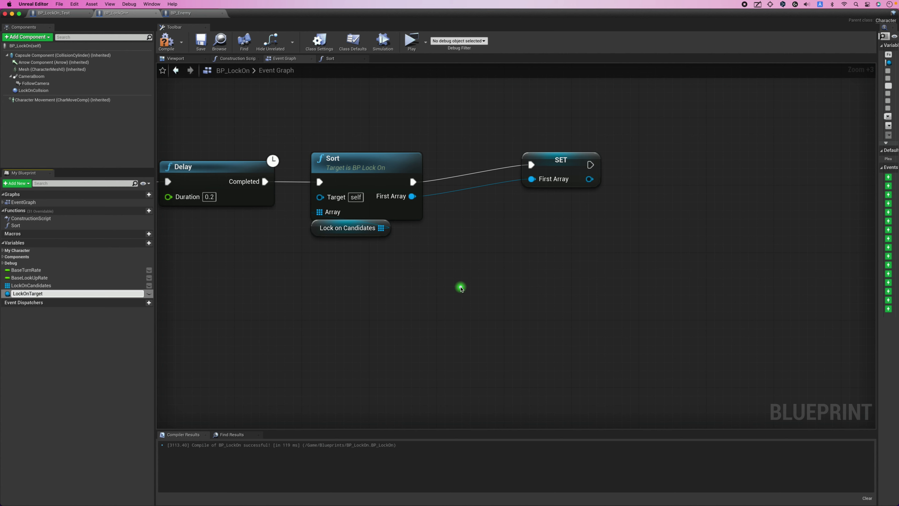
key(Return)
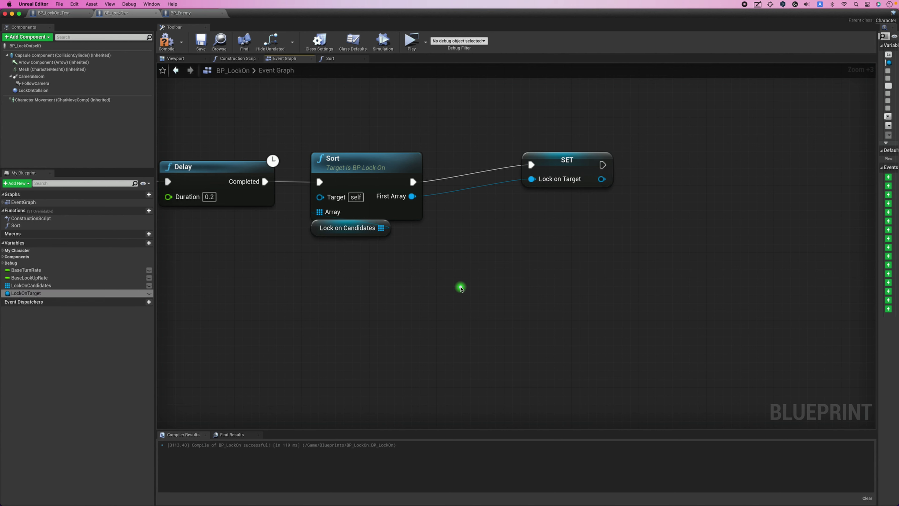
click(166, 40)
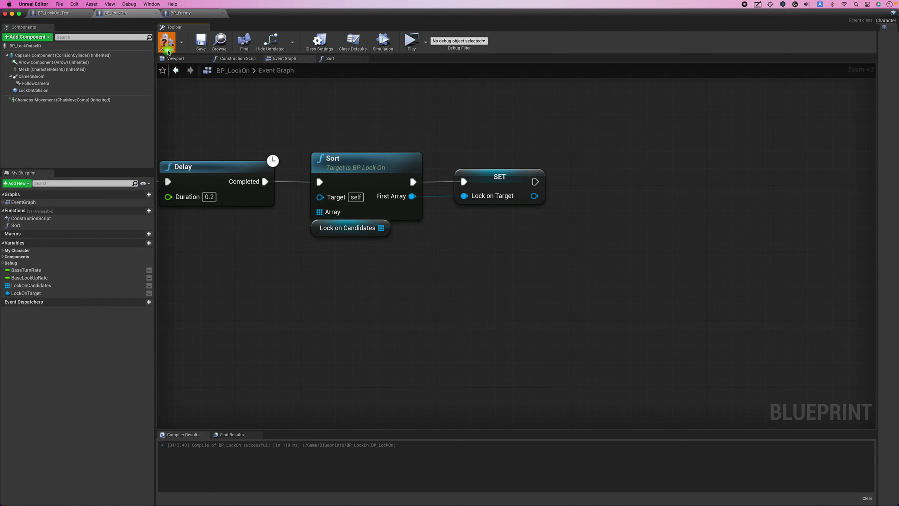
Save BP_LockOn, then open BP_CharacterInterface from the Content Browser's Interface folder
click(200, 49)
key(super+grave)
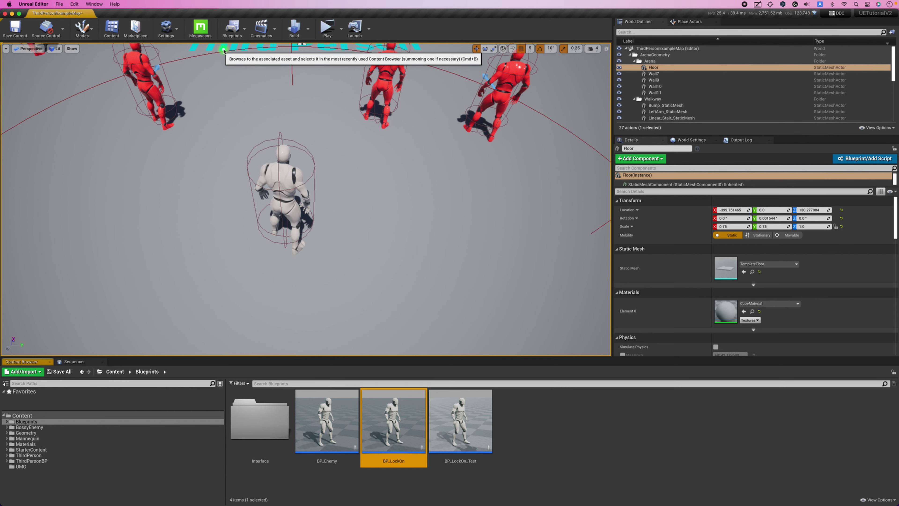
double_click(281, 417)
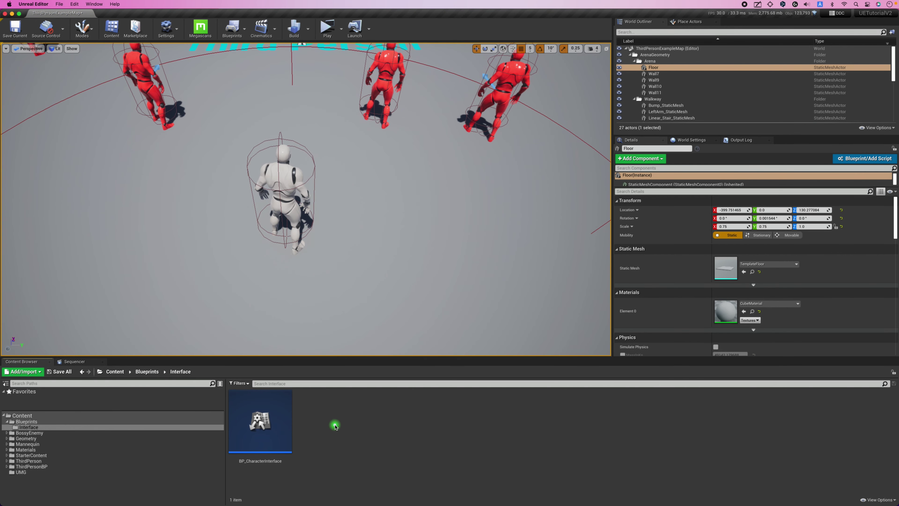
right_click(342, 420)
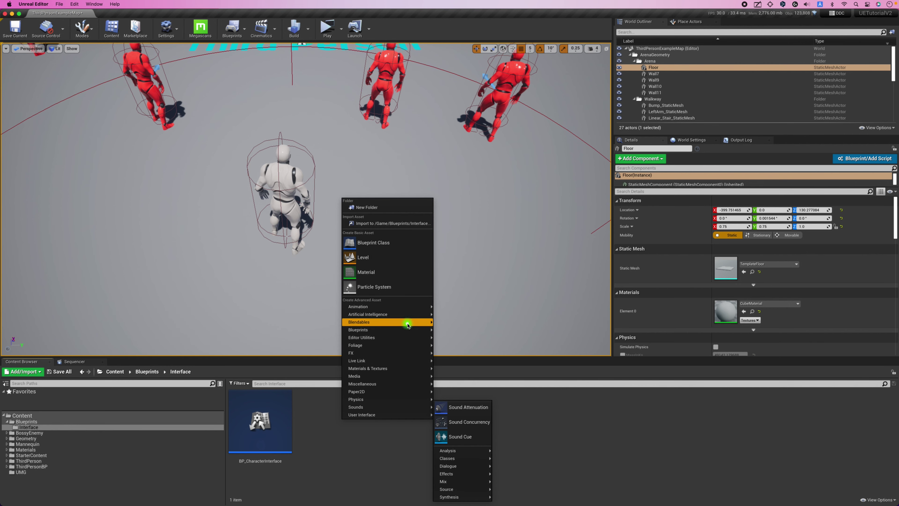
mouse_move(405, 327)
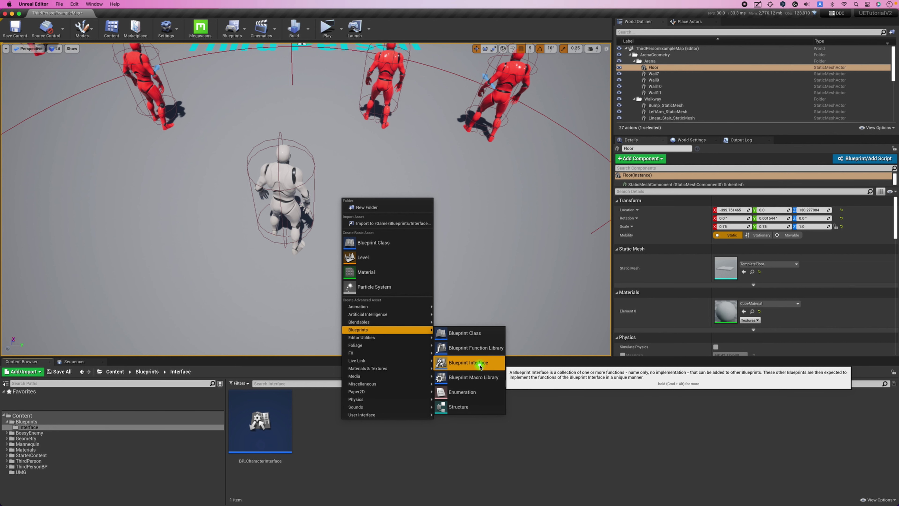
click(340, 468)
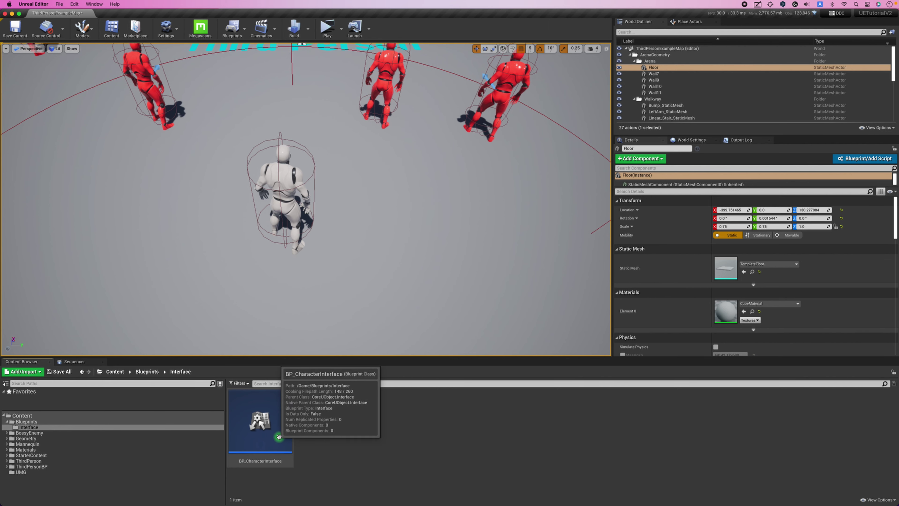
double_click(278, 435)
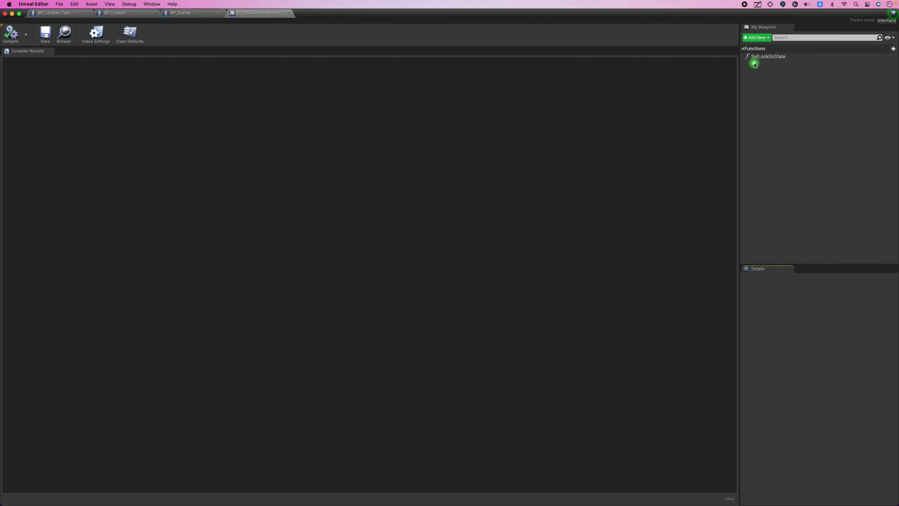
Add a new function, NewFunction_0, to BP_CharacterInterface
click(895, 49)
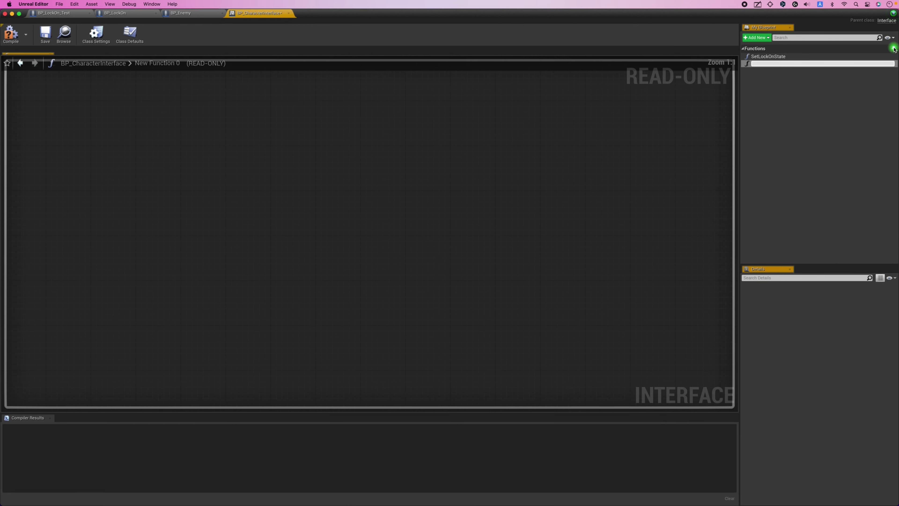
click(779, 112)
click(771, 66)
right_click(772, 67)
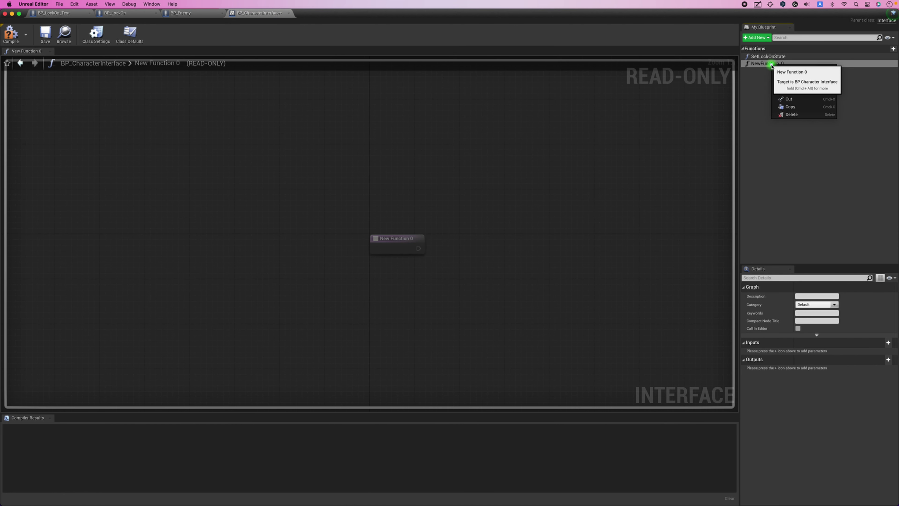
click(756, 98)
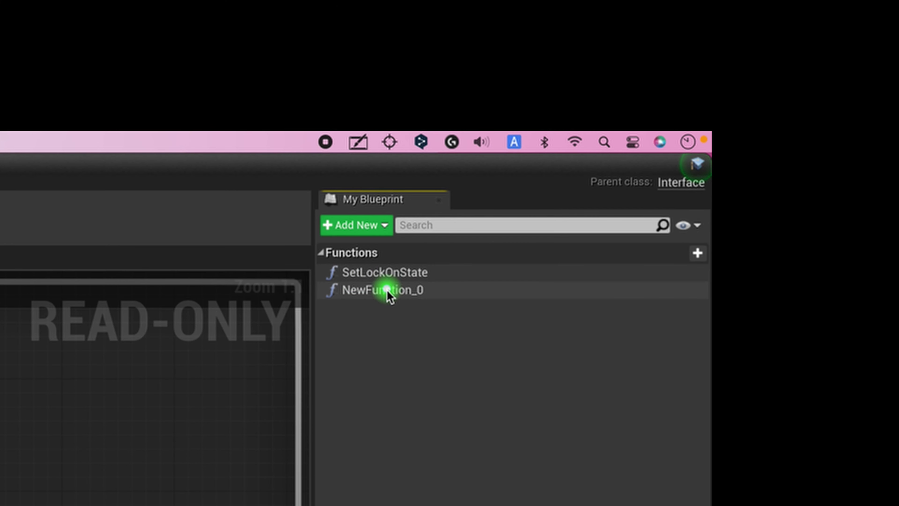
Delete NewFunction_0, check SetLockOnState's Boolean Enable input, and compile the interface
click(388, 290)
right_click(388, 291)
click(419, 418)
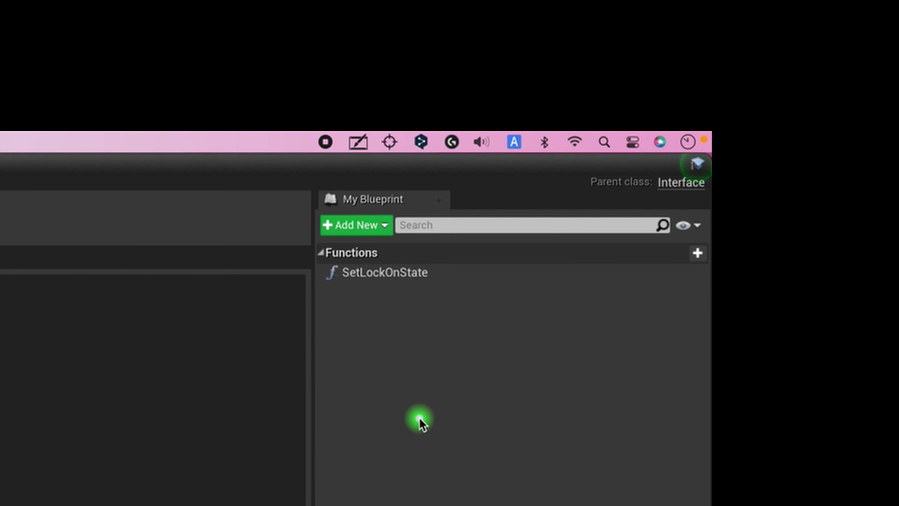
click(399, 278)
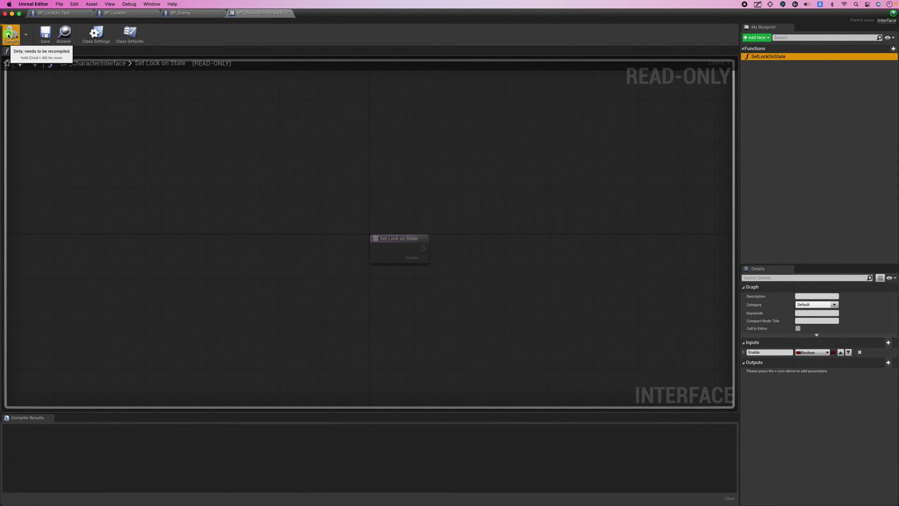
click(10, 33)
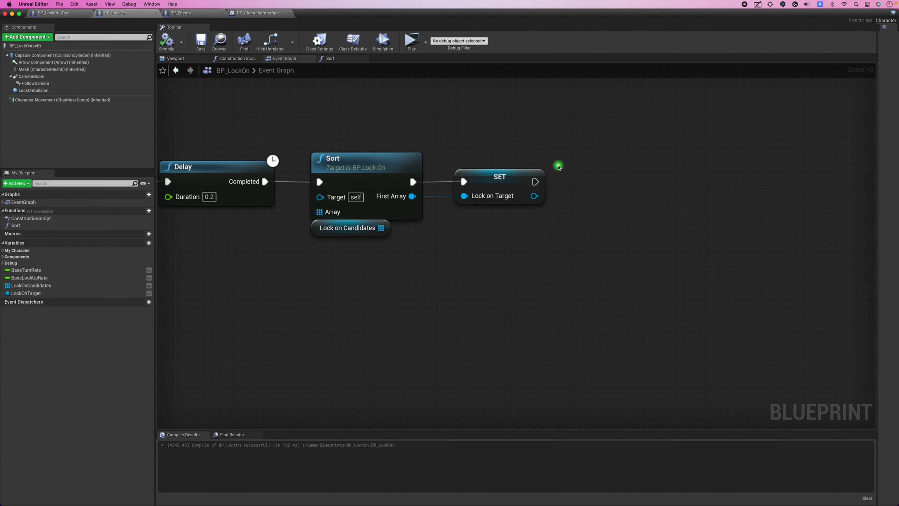
After SET Lock on Target, add a Set Lock on State call with Lock on Target wired to its Target
scroll(568, 166, up, 1)
scroll(566, 166, up, 1)
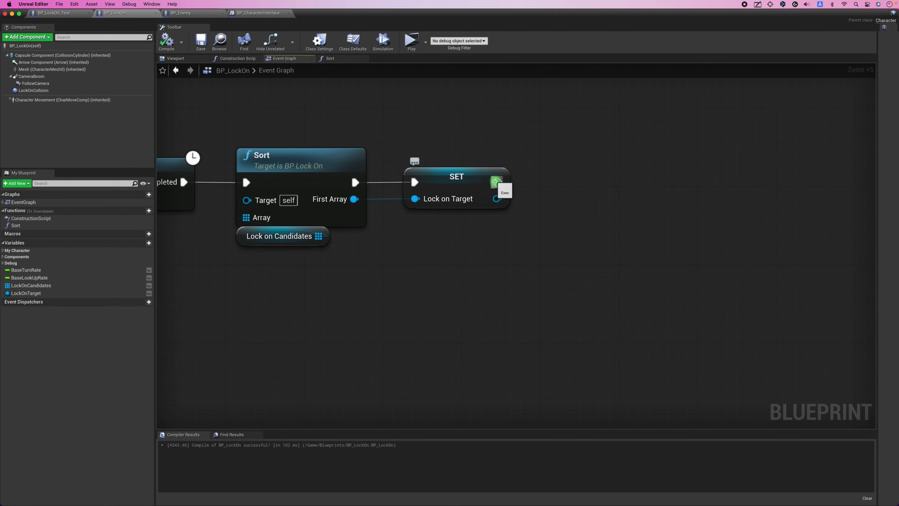
drag(498, 182, 545, 173)
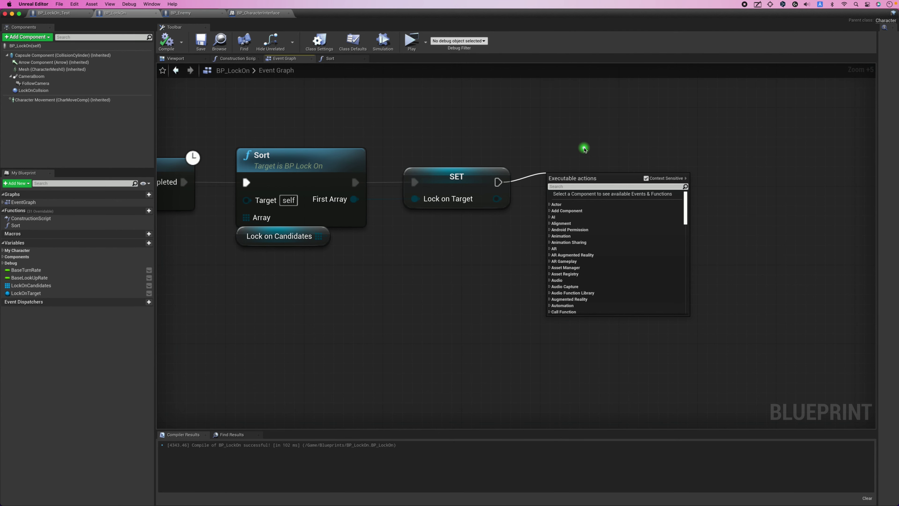
text(set)
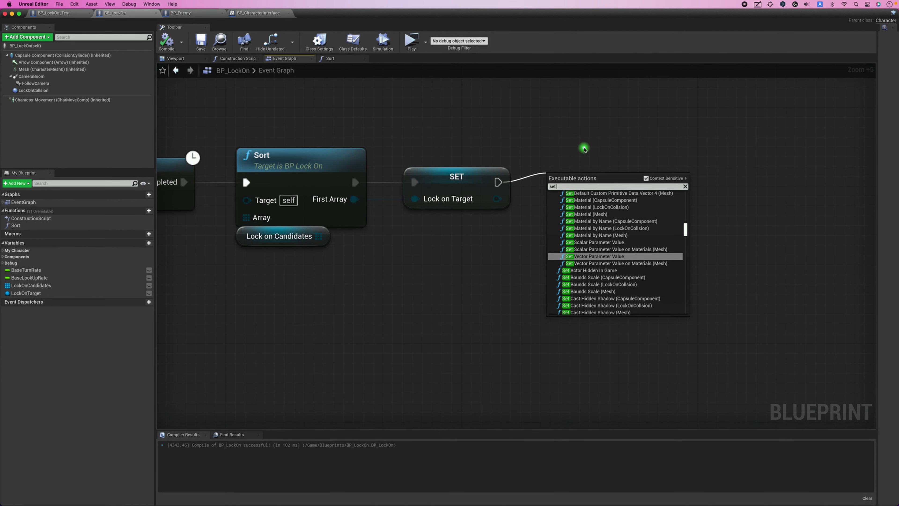
text( lock on)
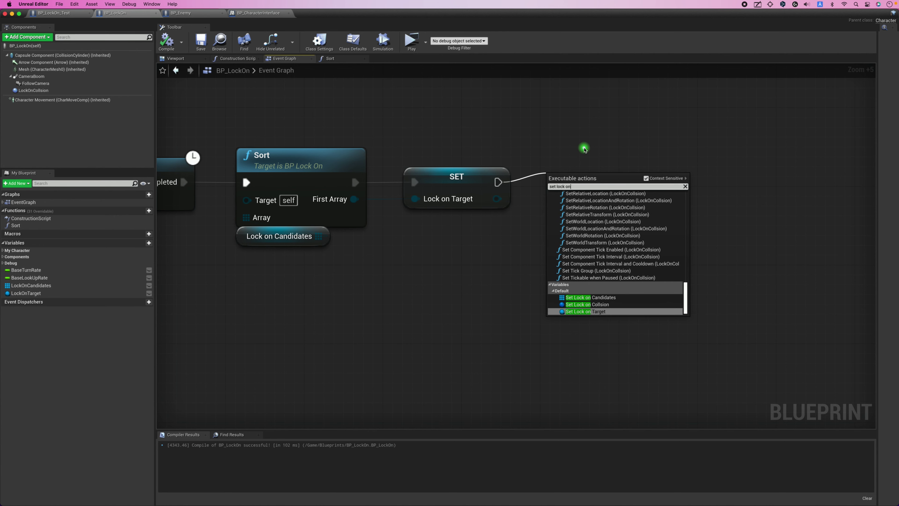
scroll(607, 241, up, 5)
scroll(608, 241, up, 5)
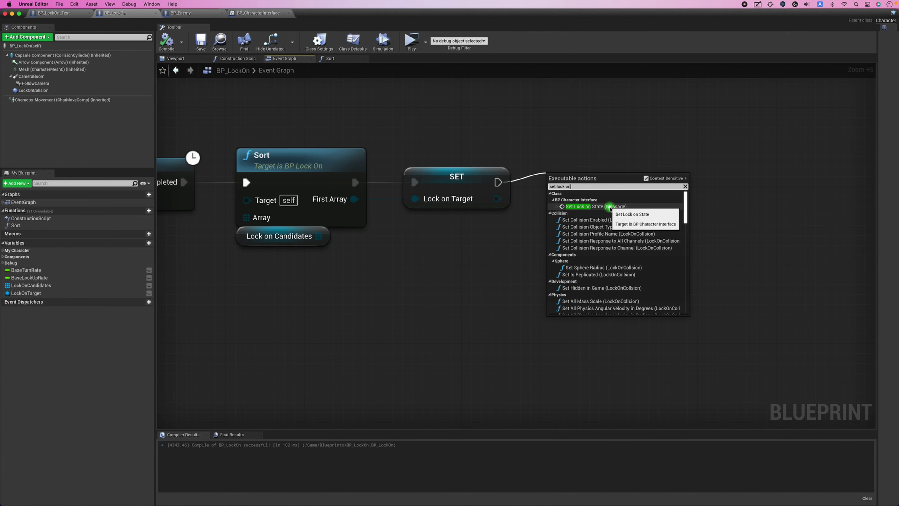
click(607, 205)
drag(606, 201, 625, 171)
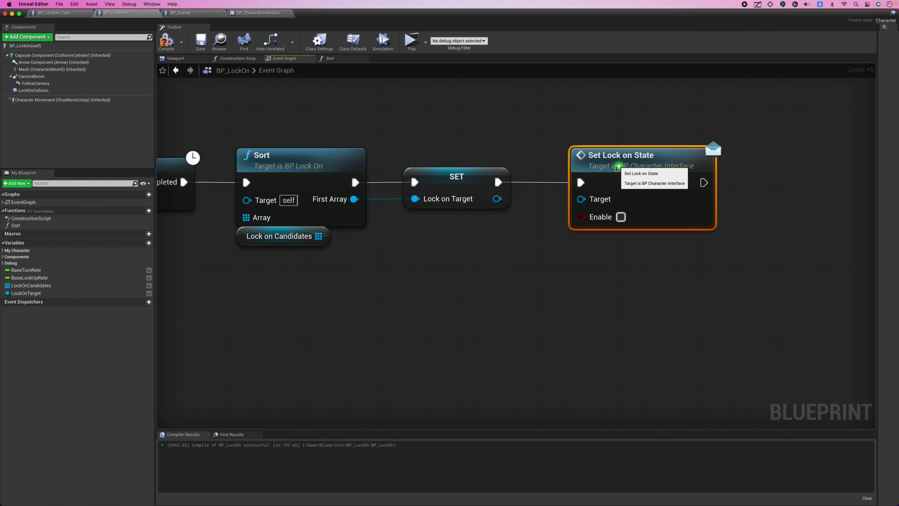
drag(497, 199, 581, 199)
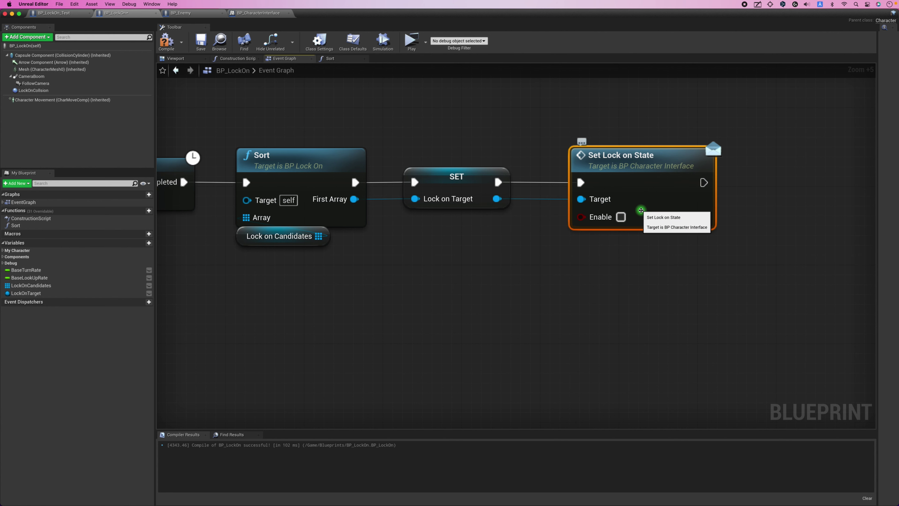
Save the BP_LockOn blueprint and switch to BP_Enemy
click(499, 255)
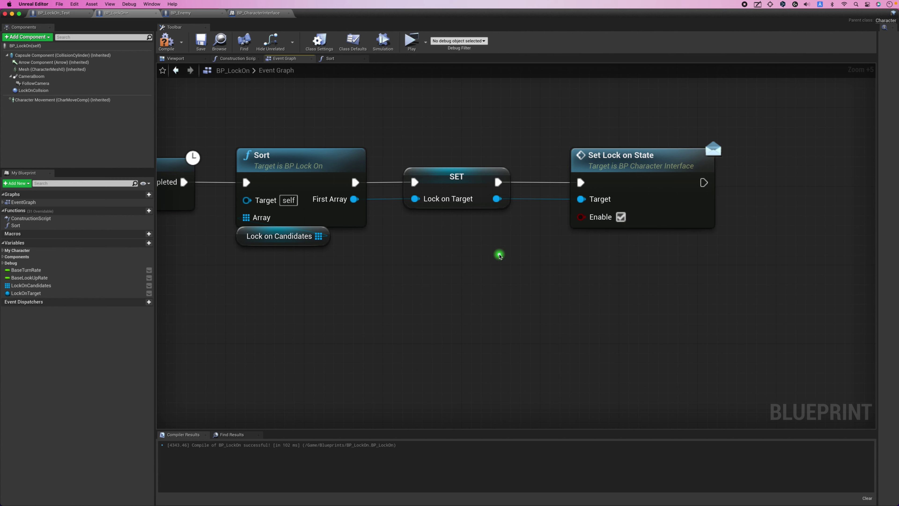
click(173, 49)
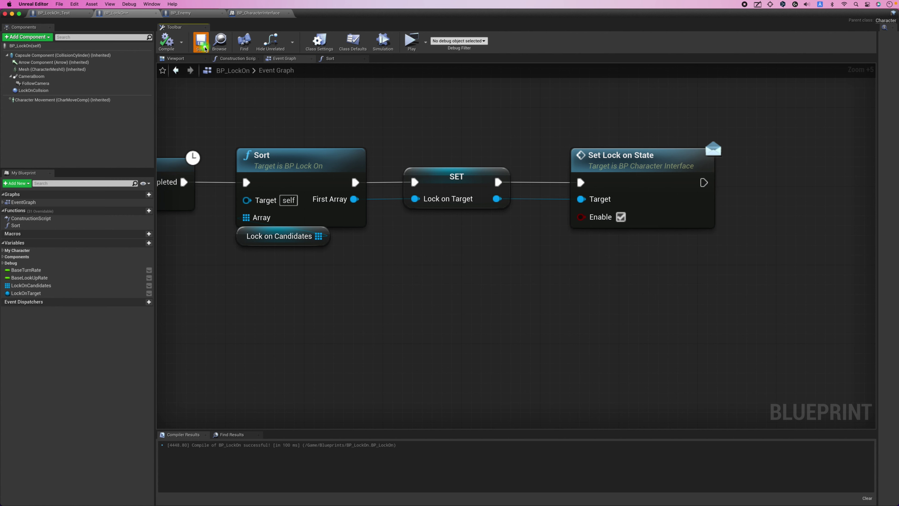
click(191, 13)
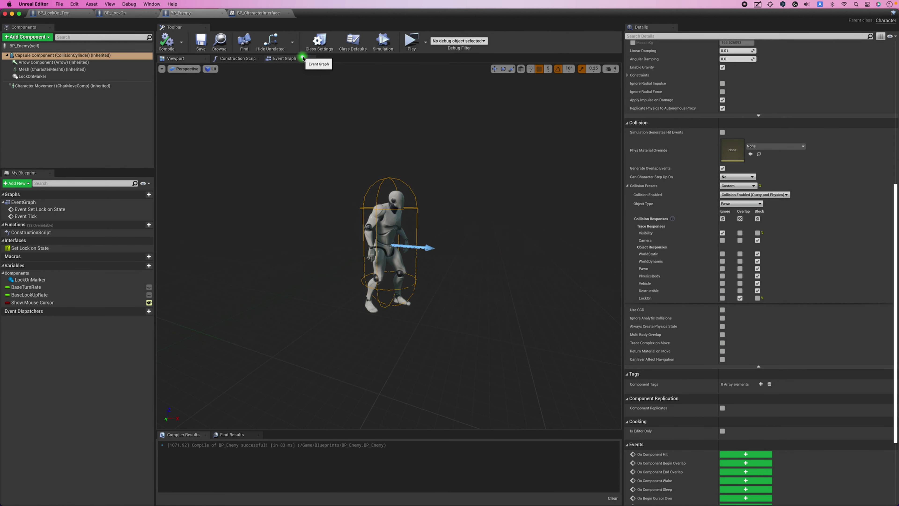
Confirm in Class Settings that BP_Enemy implements BP Character Interface, then view its Event Graph
click(320, 49)
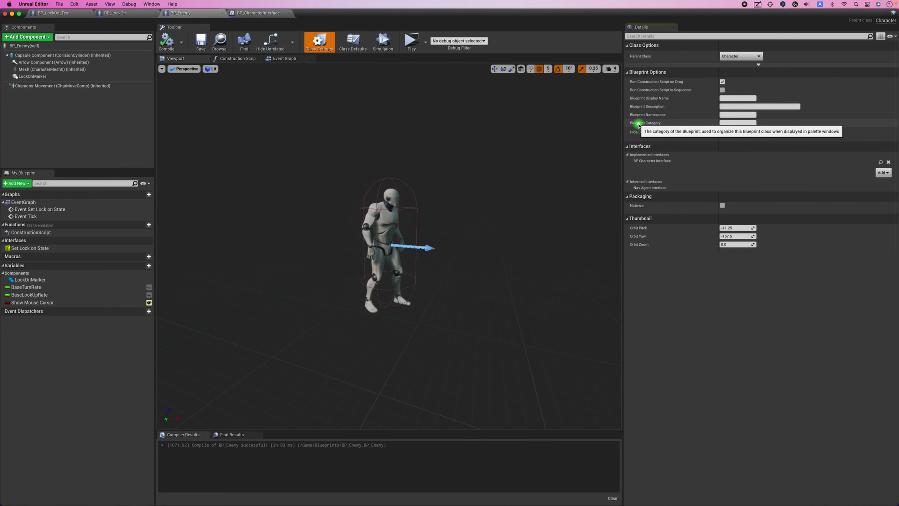
click(882, 173)
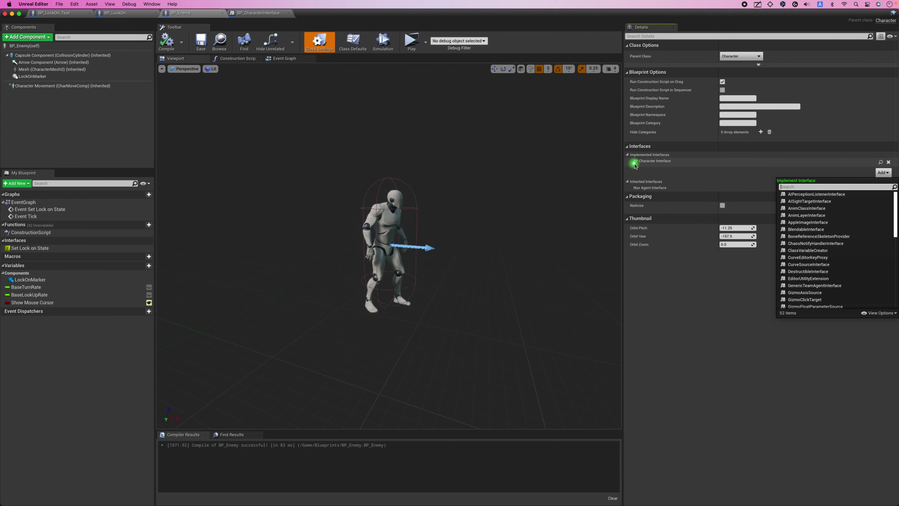
click(655, 167)
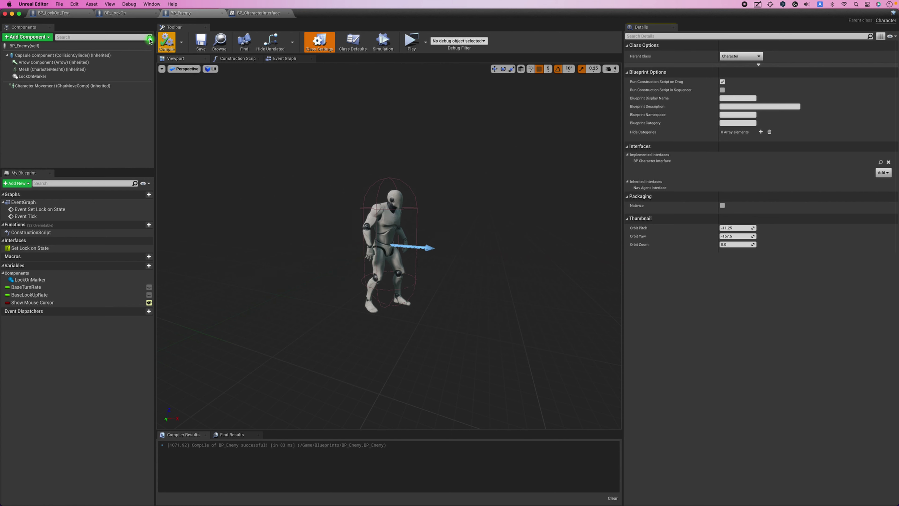
click(284, 59)
Search BP_Enemy's actions for 'set lock' without adding anything, and inspect the Event Set Lock on State node
scroll(272, 323, up, 2)
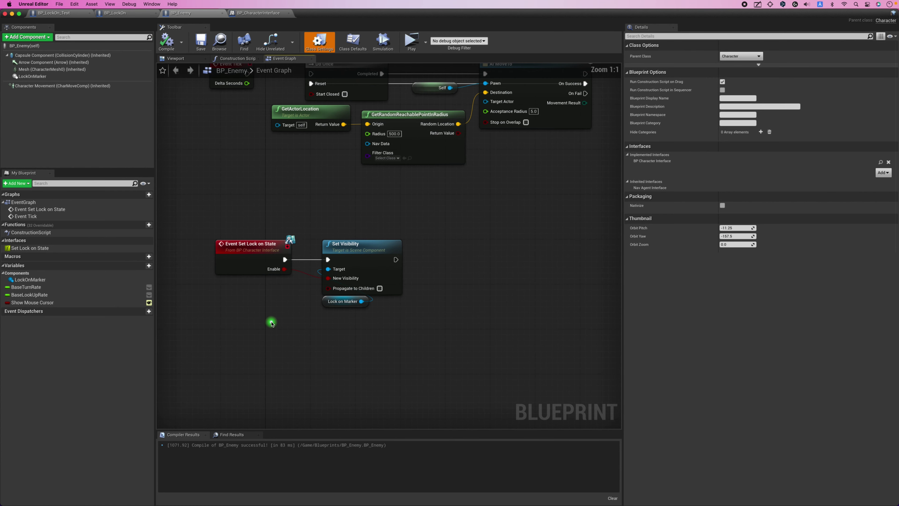
right_click(236, 301)
text(set)
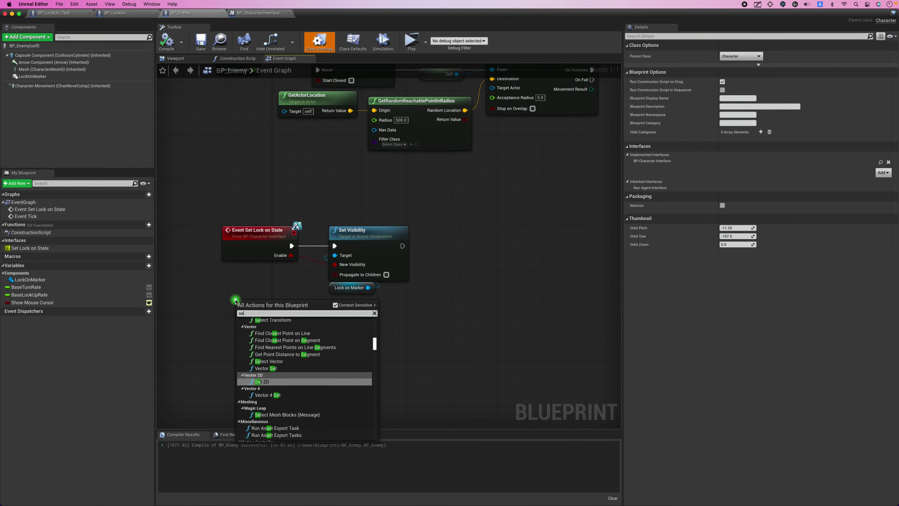
text( lock)
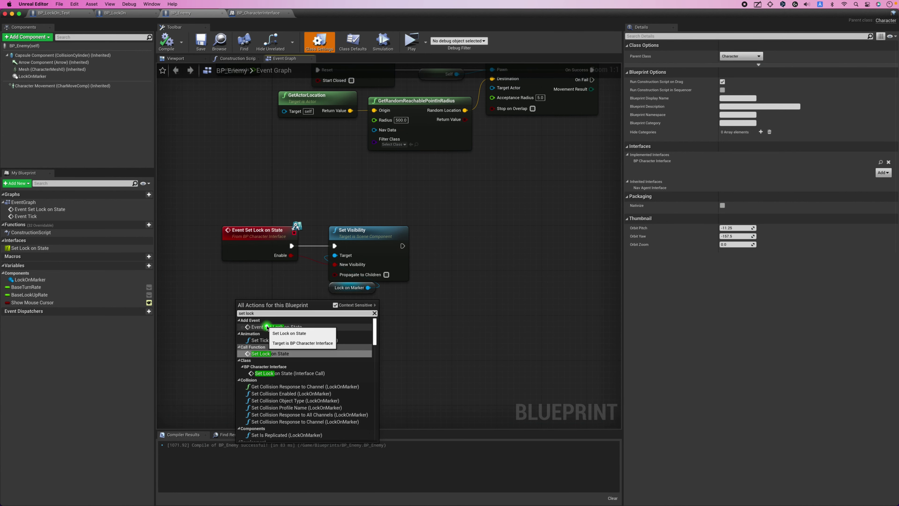
click(270, 289)
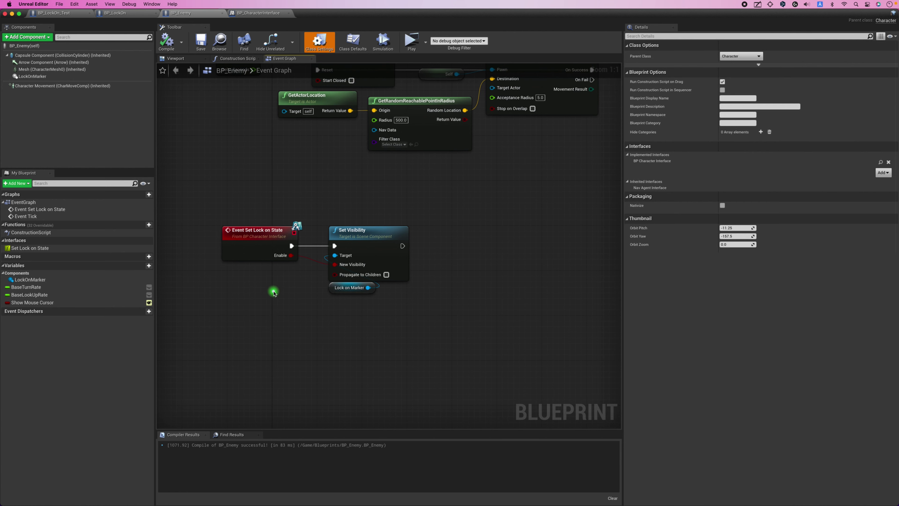
scroll(274, 293, up, 3)
scroll(271, 292, up, 3)
click(260, 206)
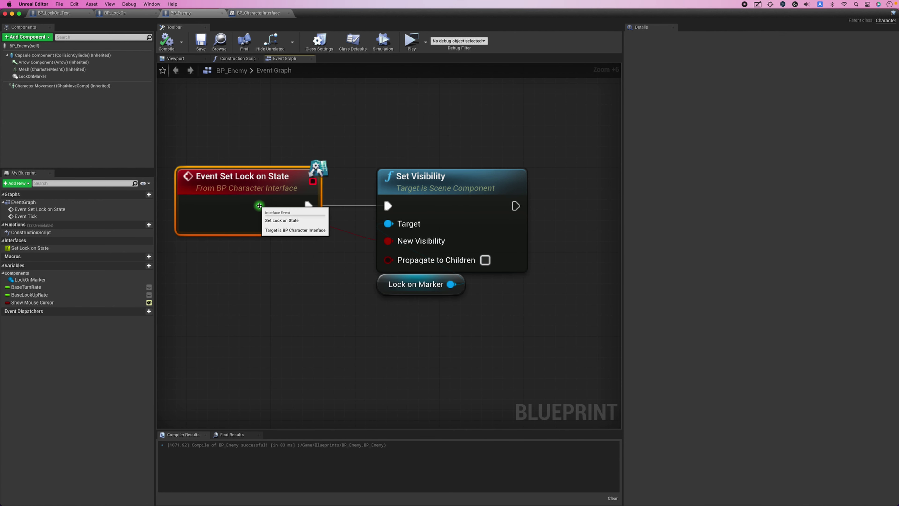
click(351, 197)
Move the Lock on Marker node below-left of Set Visibility and save BP_Enemy
click(358, 288)
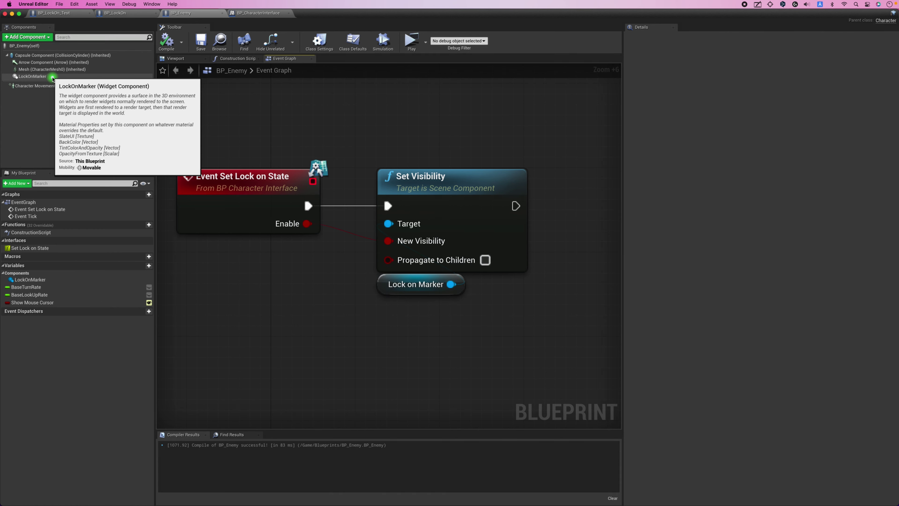
click(382, 285)
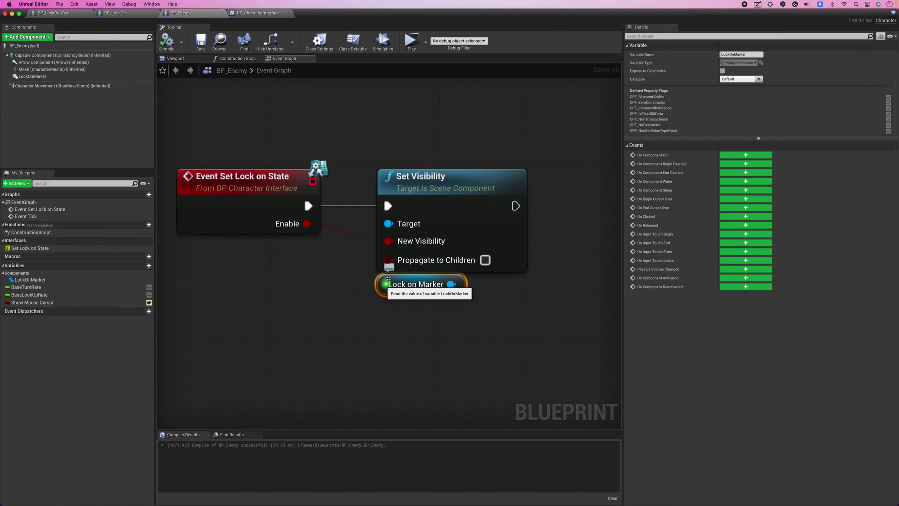
click(420, 187)
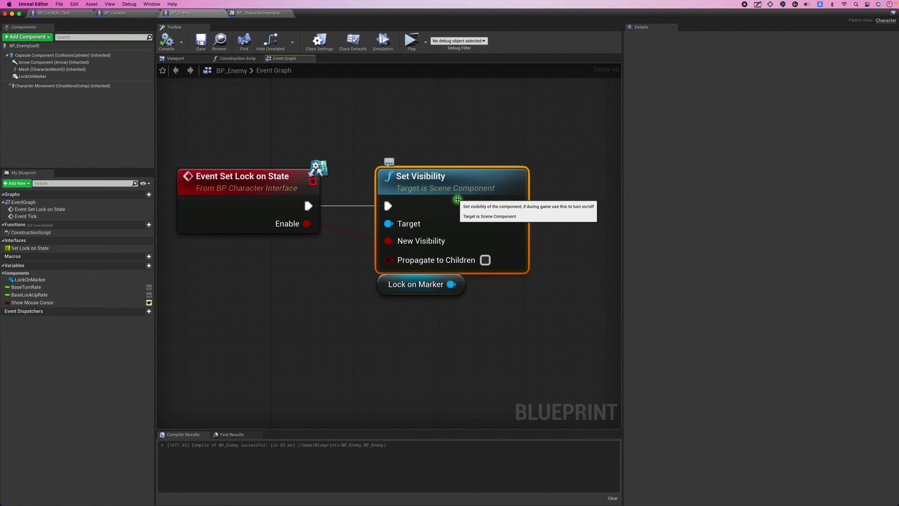
drag(383, 290, 252, 301)
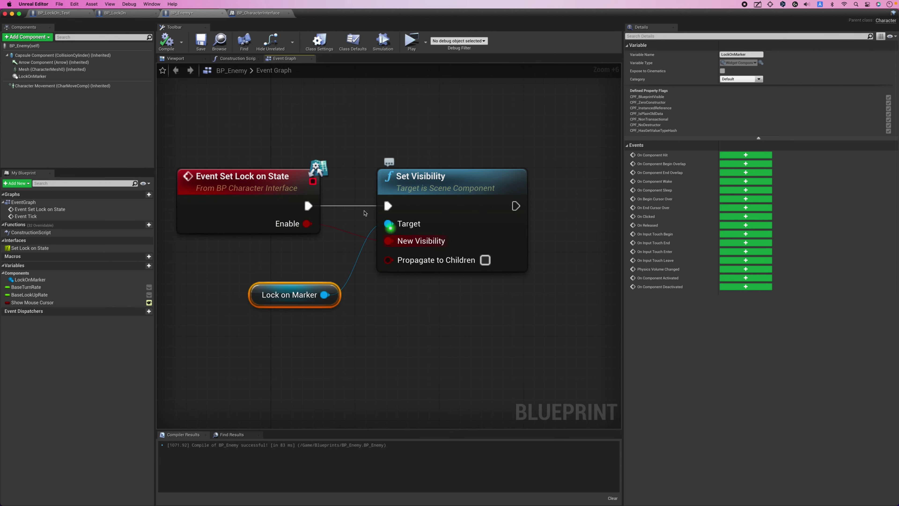
click(290, 118)
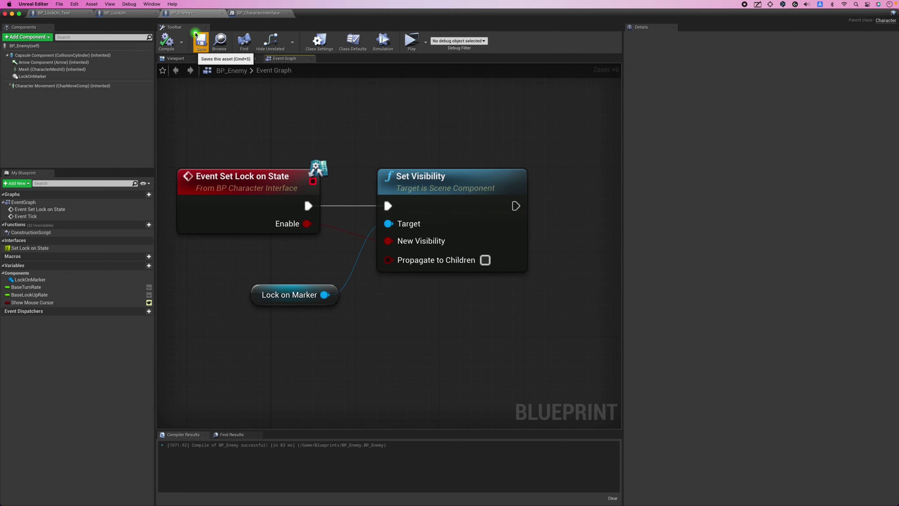
click(201, 40)
Review BP_LockOn's Sort/SET chain, nudge Set Lock on State slightly left, then return to BP_Enemy
click(127, 16)
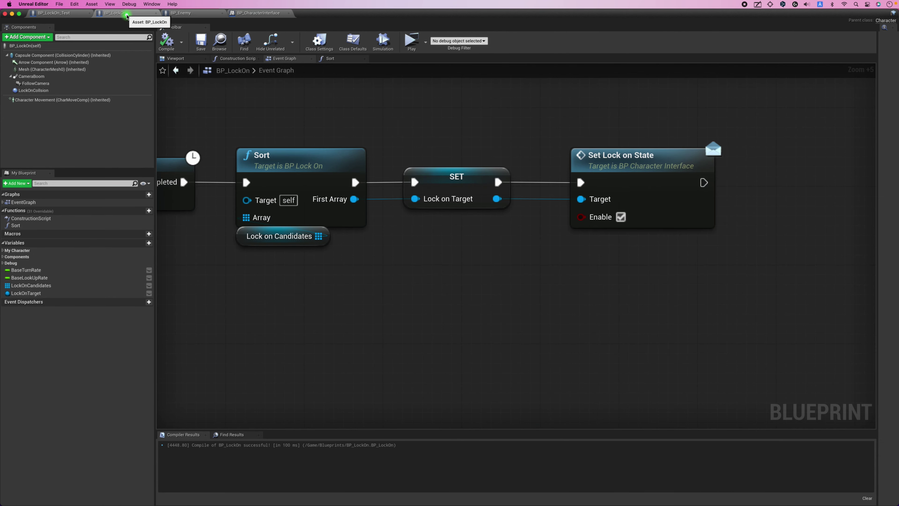
scroll(247, 121, down, 3)
right_drag(244, 126, 270, 162)
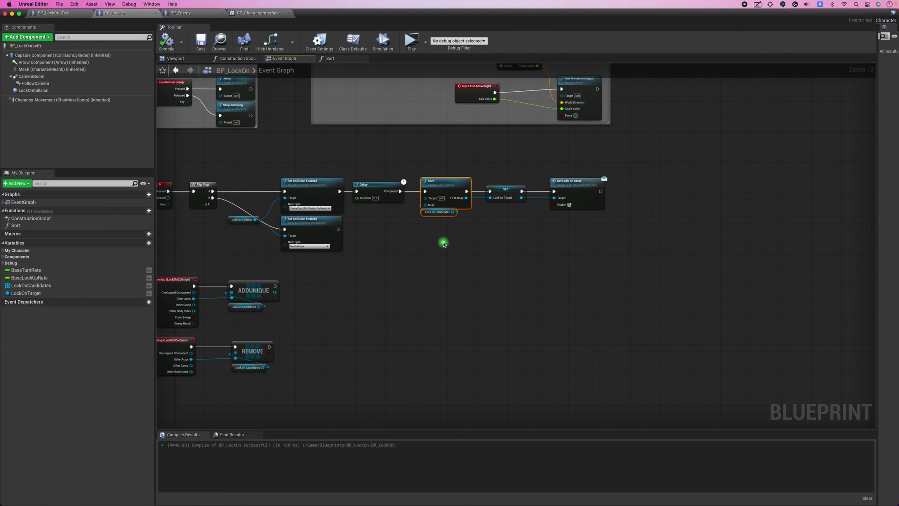
scroll(472, 230, up, 3)
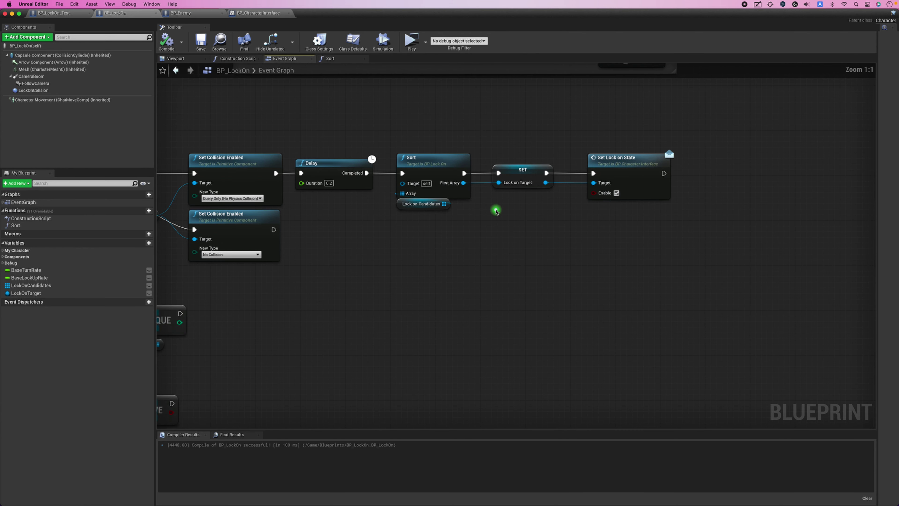
scroll(496, 211, up, 2)
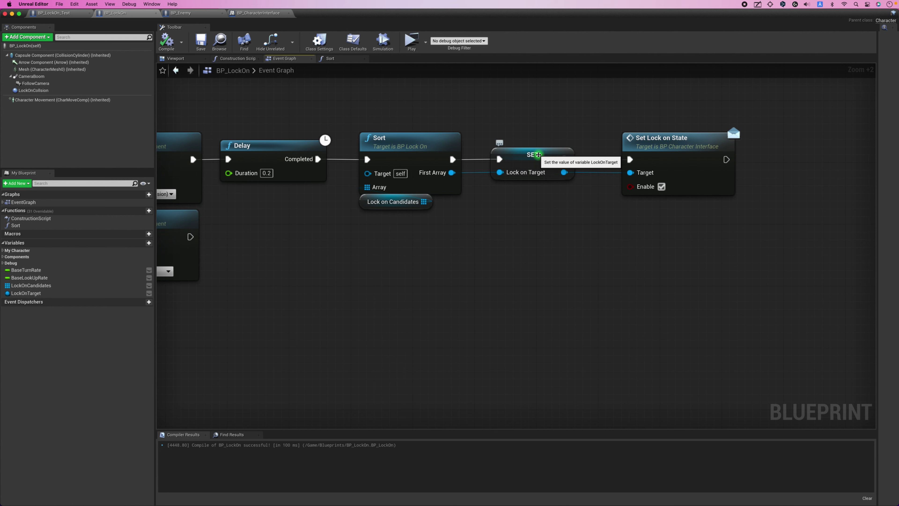
click(539, 157)
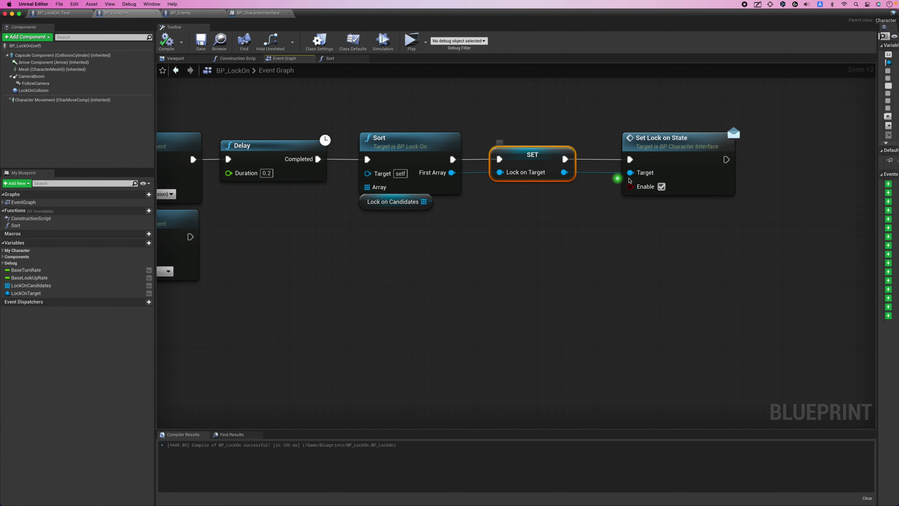
click(686, 158)
drag(686, 158, 677, 158)
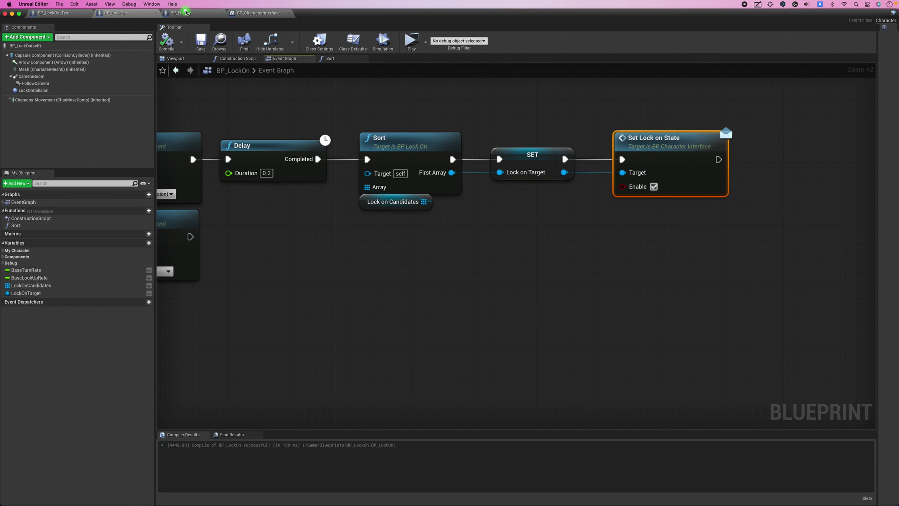
click(183, 13)
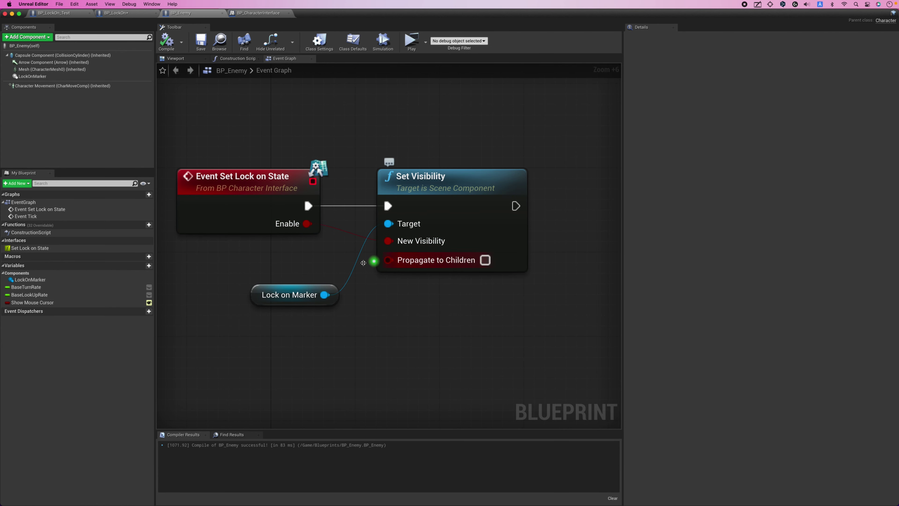
Select the Lock on Marker getter to show the LockOnMarker variable's details
click(299, 289)
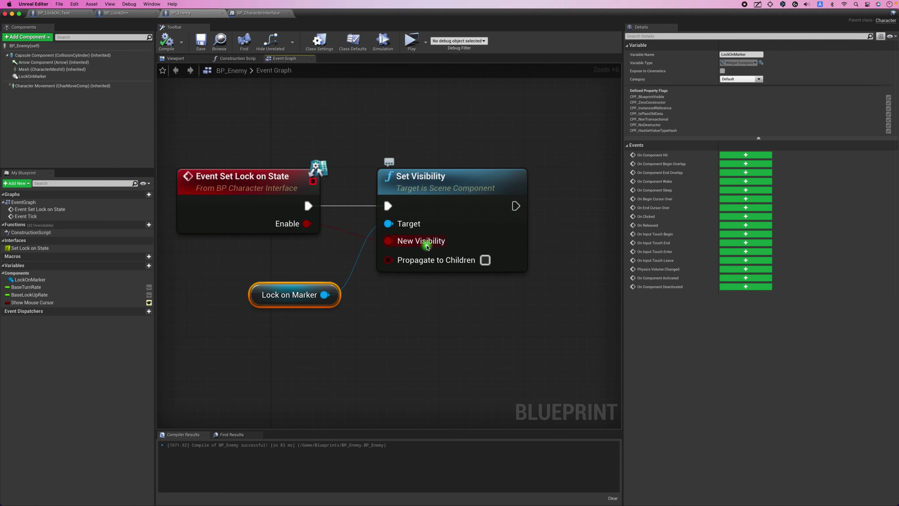
Play-test the level, running toward the red enemies and firing a shot, then stop with Esc
click(412, 47)
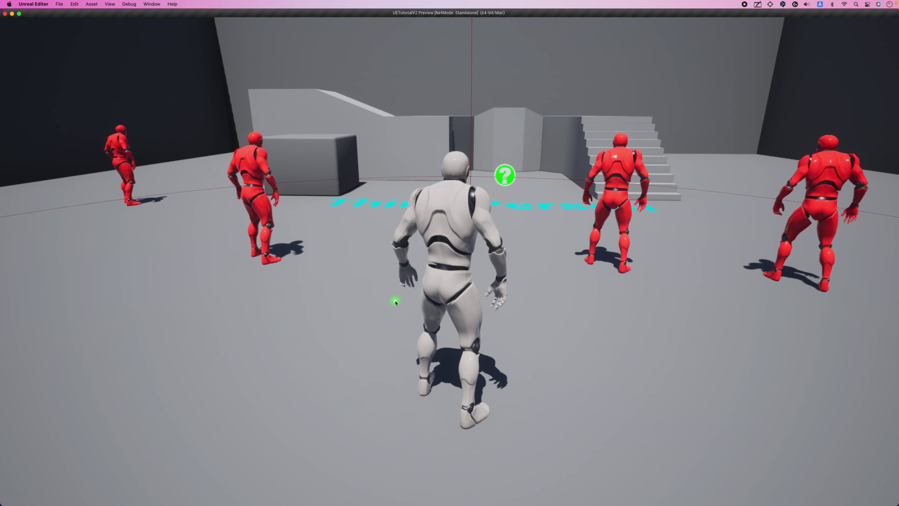
key(a)
key(w)
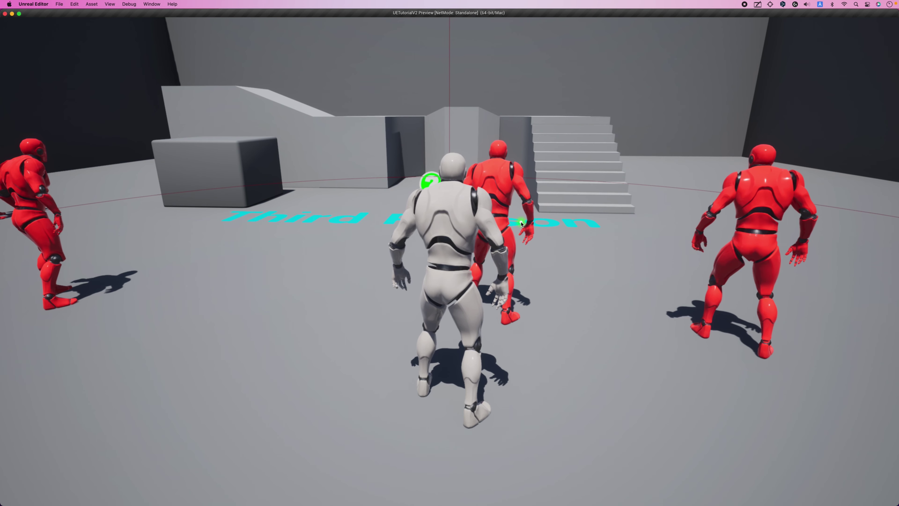
drag(396, 302, 497, 286)
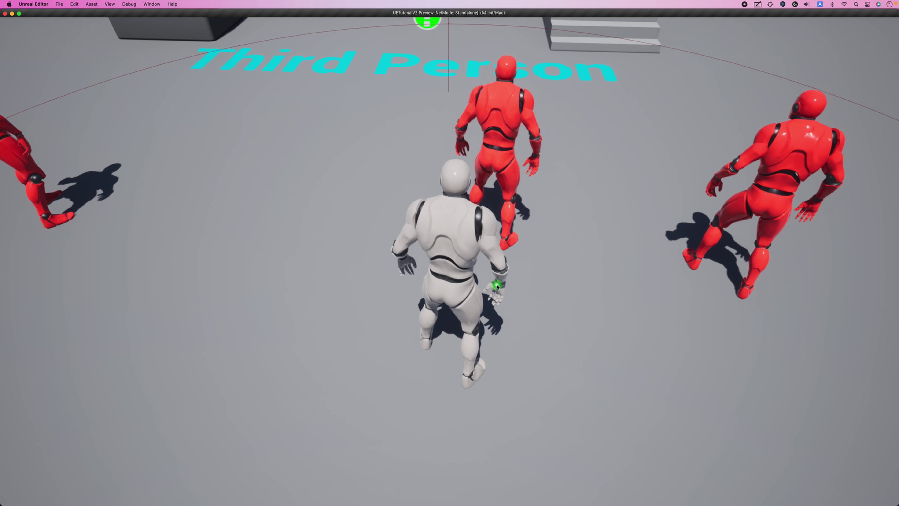
click(497, 286)
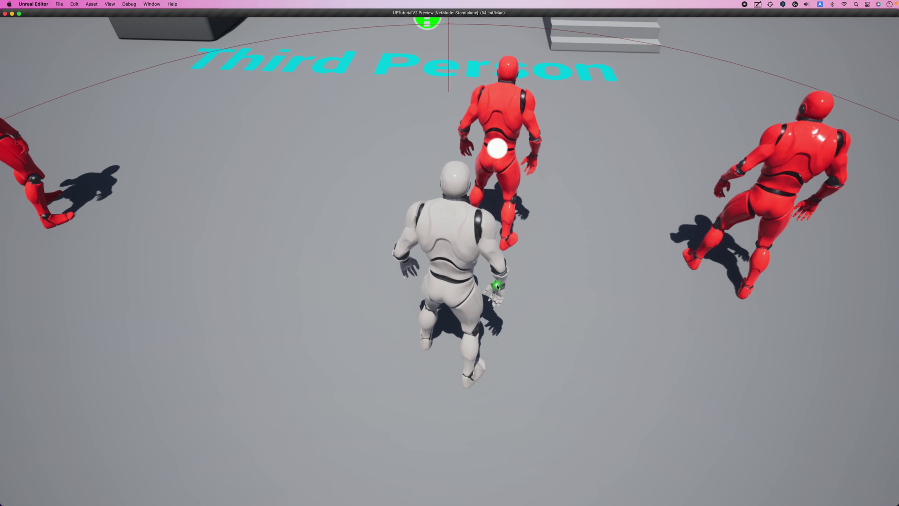
drag(497, 286, 495, 272)
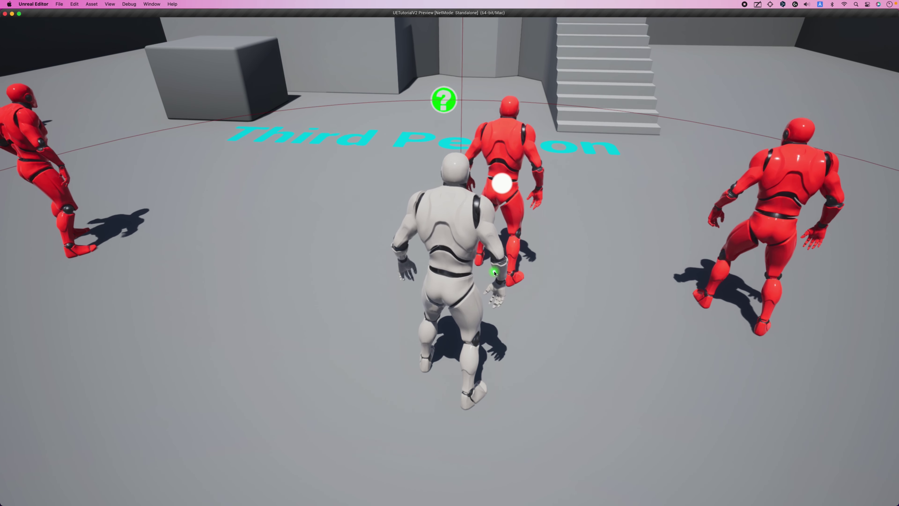
key(Escape)
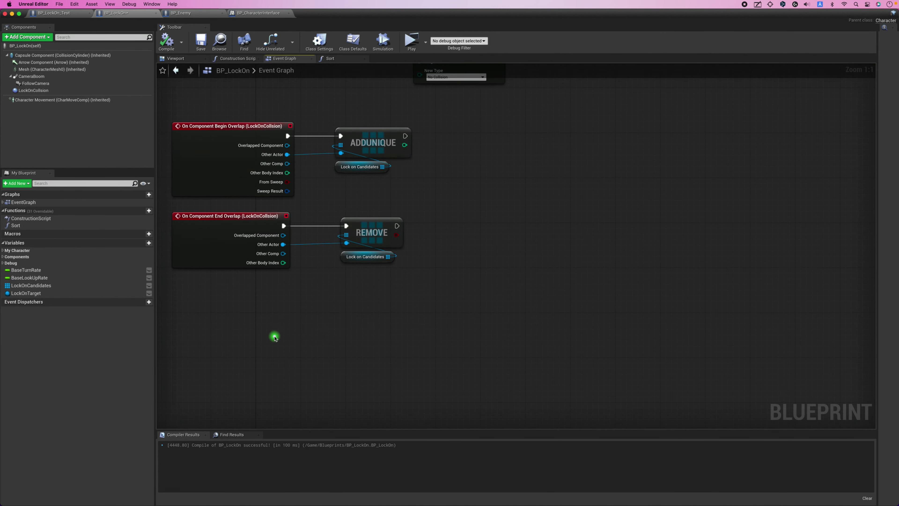
Add an L keyboard event node to BP_LockOn's graph below the overlap events
right_drag(274, 338, 279, 300)
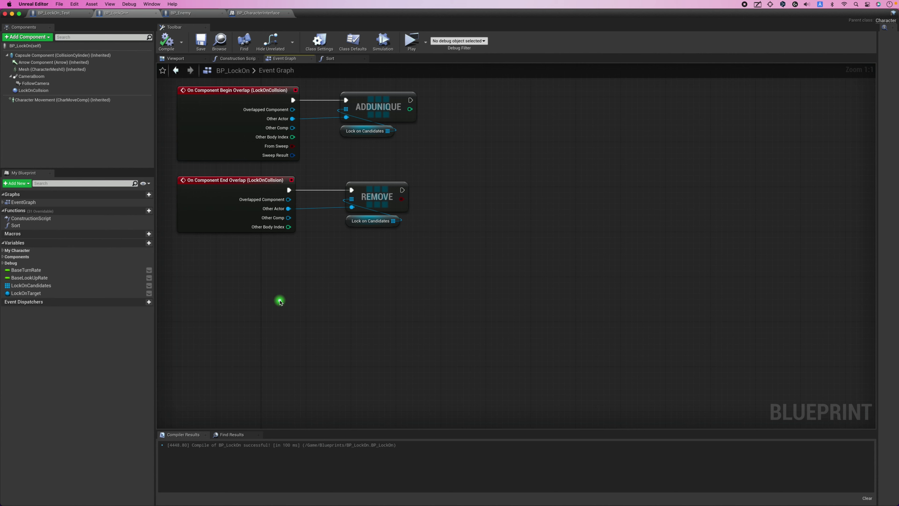
scroll(271, 306, down, 2)
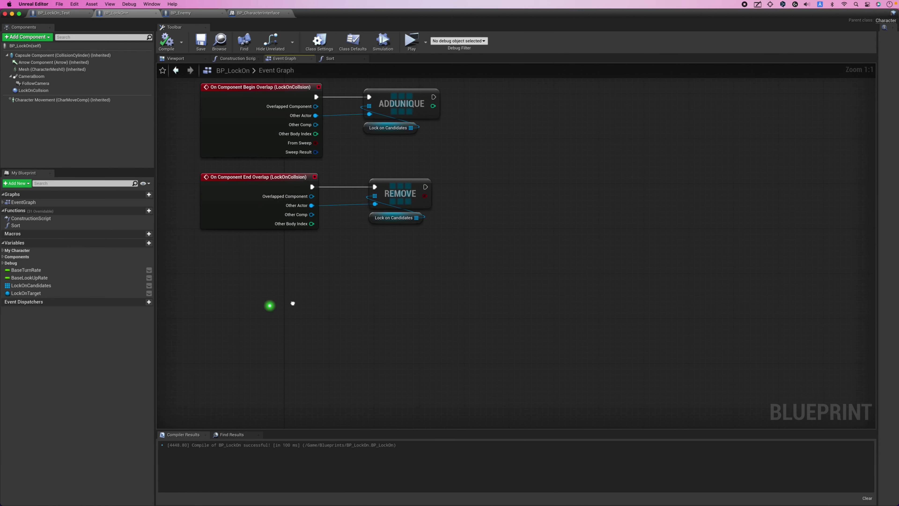
scroll(283, 306, up, 7)
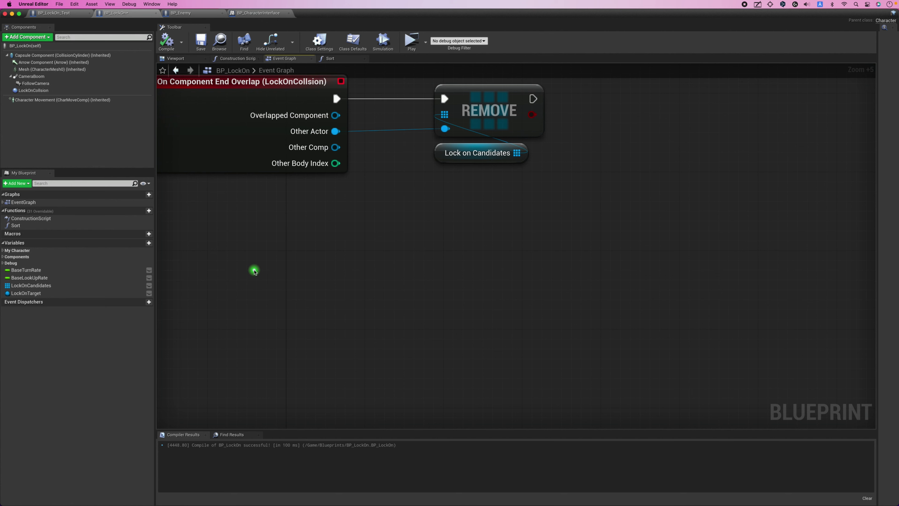
right_click(254, 272)
text(l)
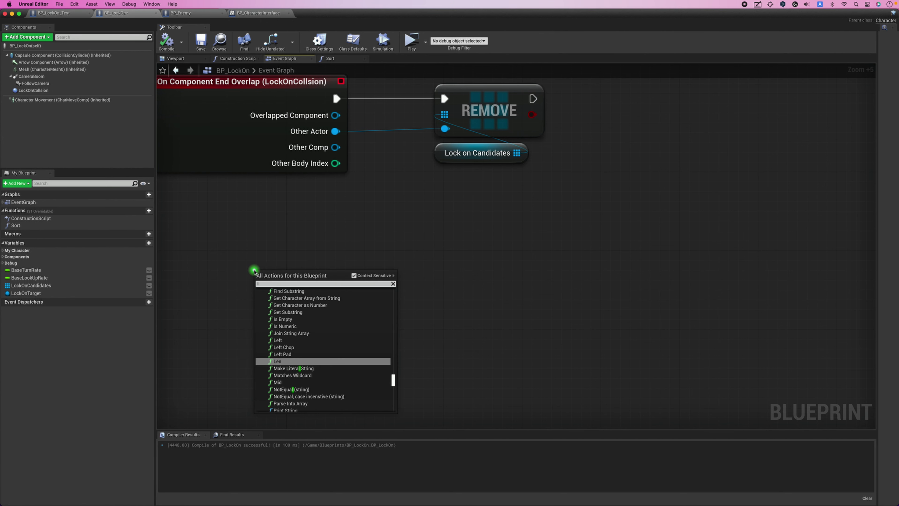
text( key)
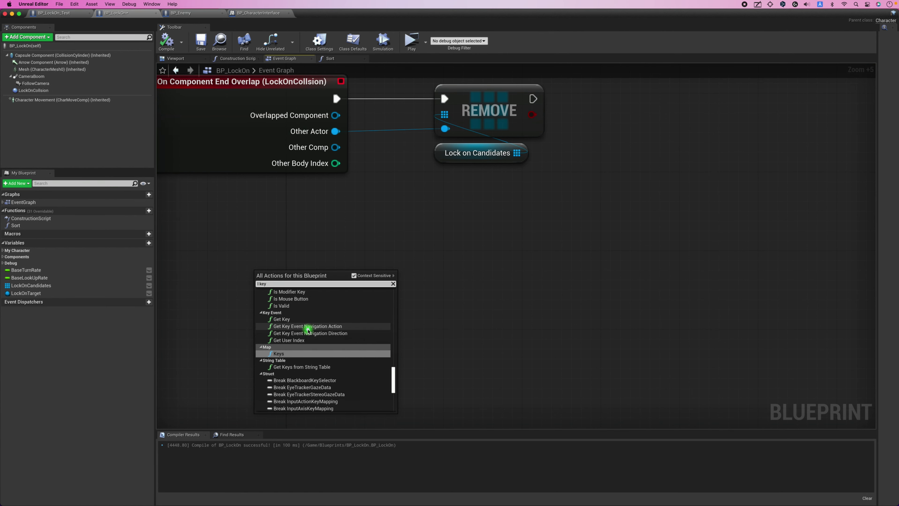
scroll(304, 329, up, 3)
scroll(304, 330, up, 5)
scroll(308, 330, up, 5)
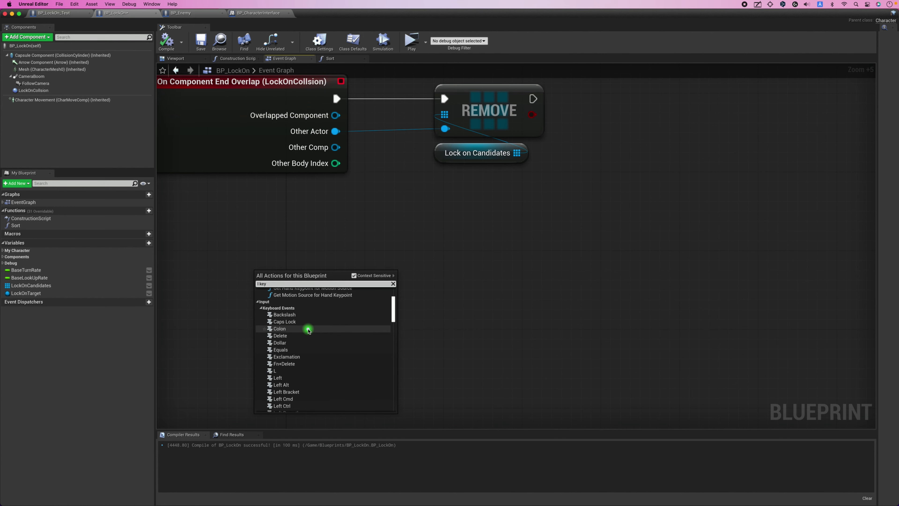
click(297, 370)
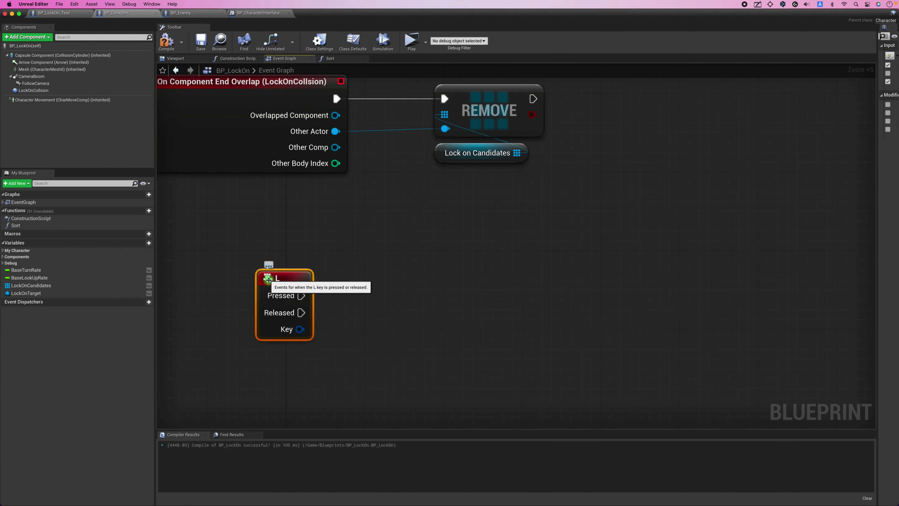
drag(269, 280, 220, 279)
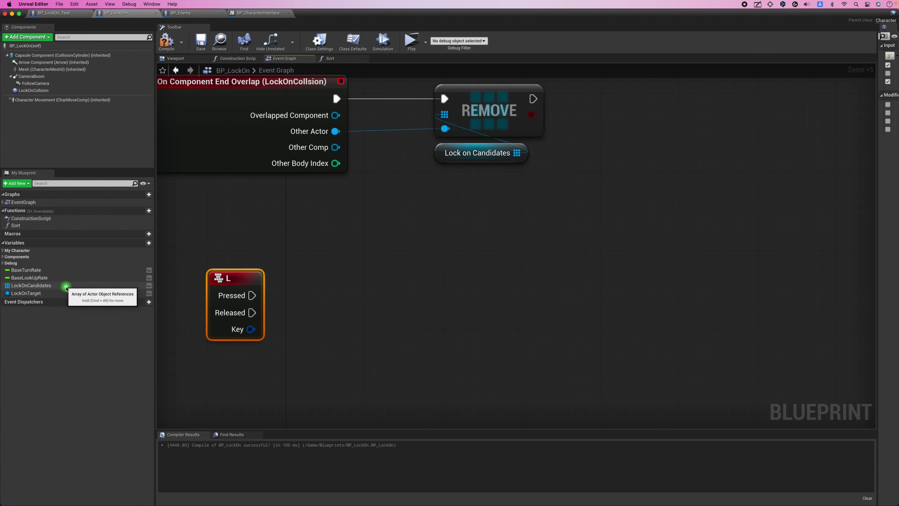
Add a Lock on Candidates getter beneath the L key event
drag(66, 287, 290, 372)
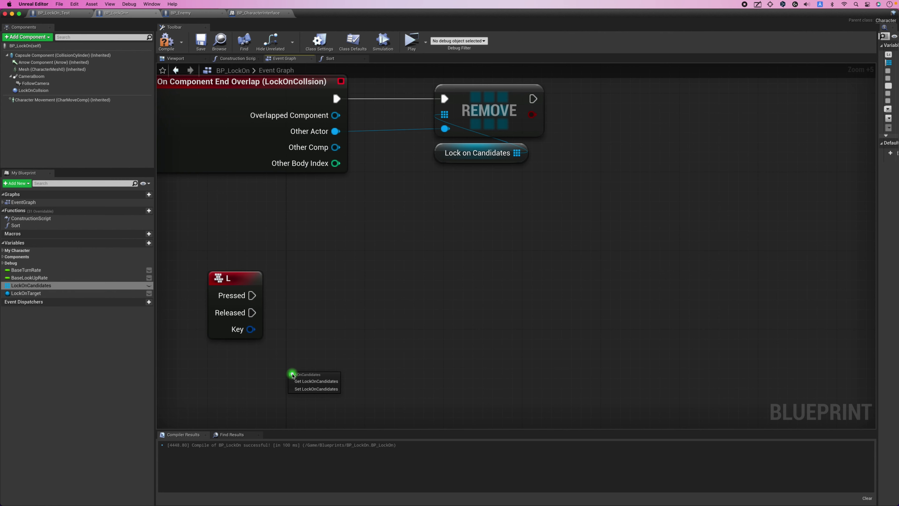
click(295, 380)
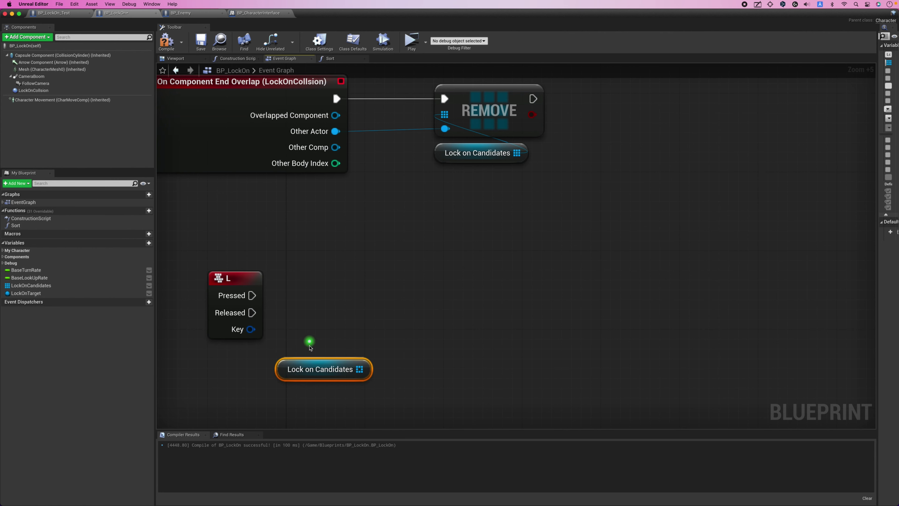
right_drag(319, 354, 307, 308)
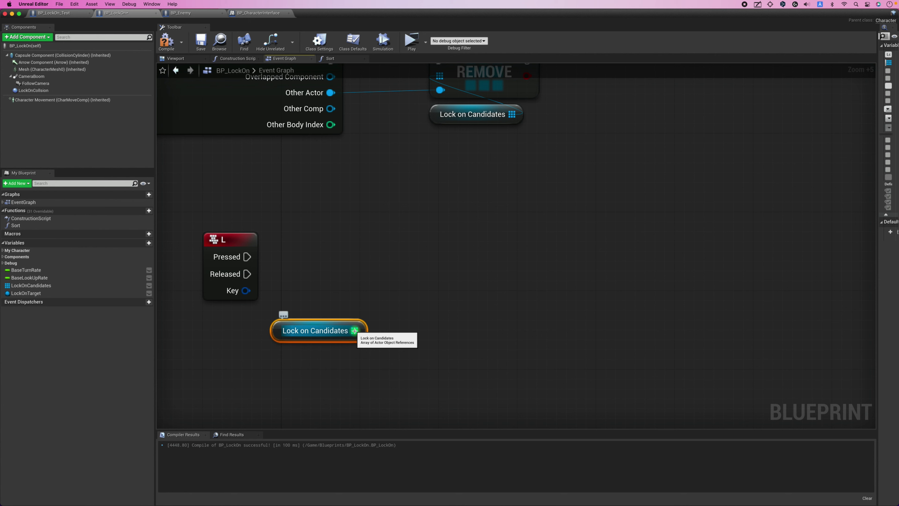
From Lock on Candidates, add a LENGTH node feeding an integer >= comparison
drag(354, 330, 380, 333)
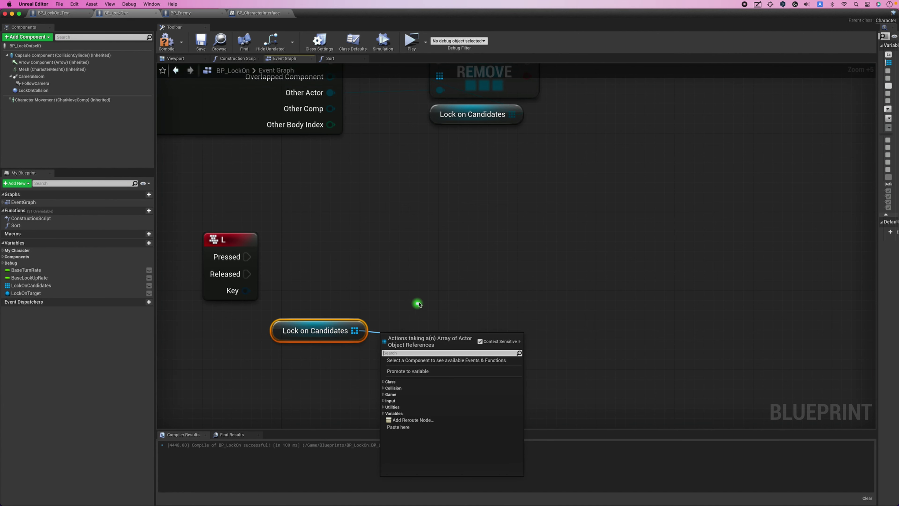
text(len)
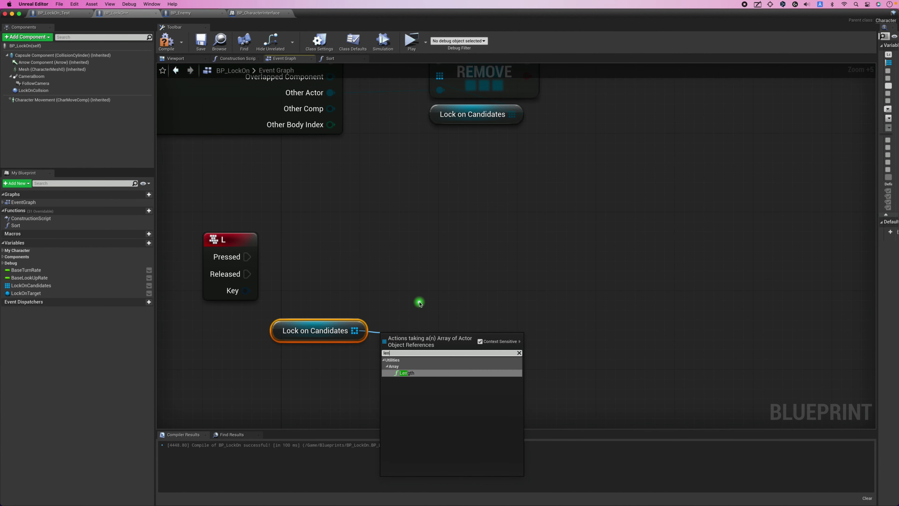
key(Return)
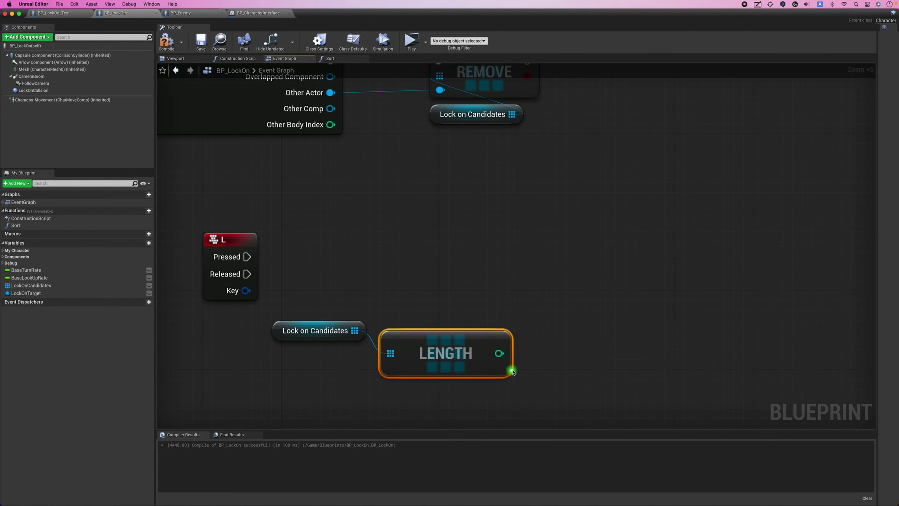
drag(499, 353, 516, 272)
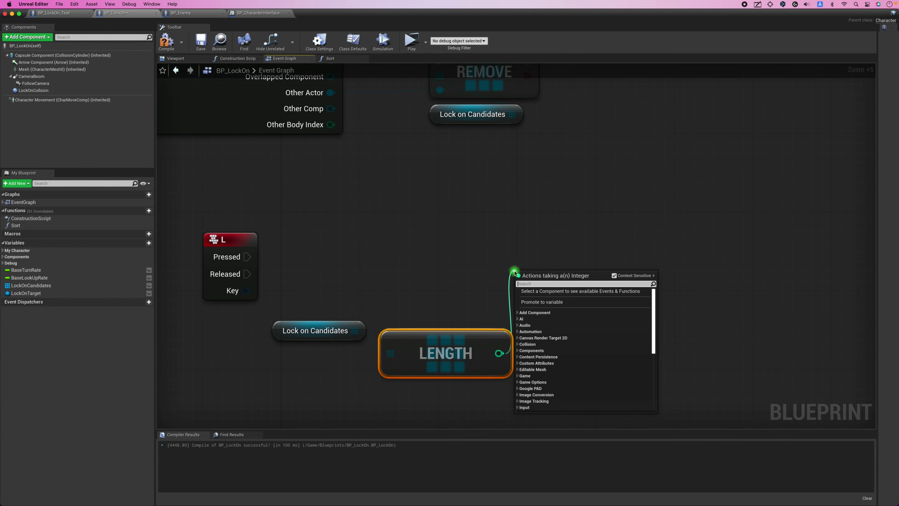
text(-)
key(BackSpace)
text(>=)
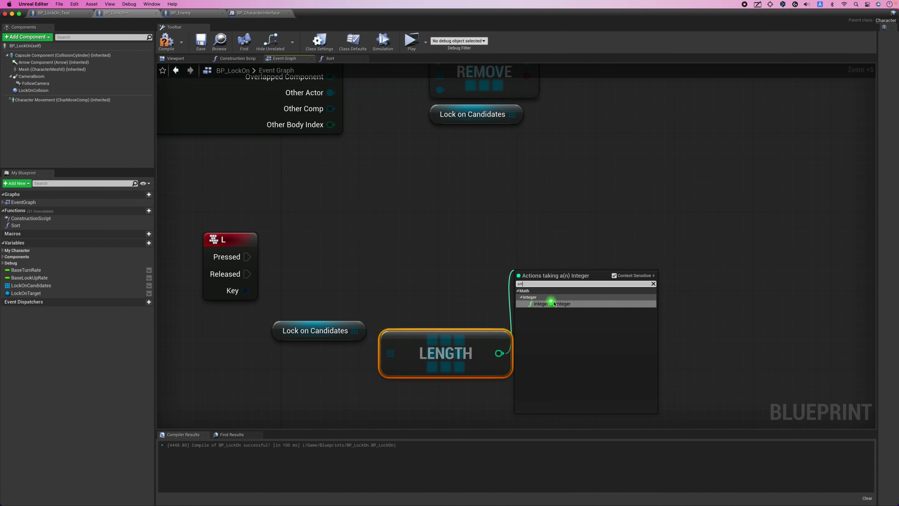
click(552, 303)
mouse_move(564, 280)
mouse_down()
mouse_move(377, 259)
mouse_move(475, 275)
mouse_up()
click(494, 251)
text(2)
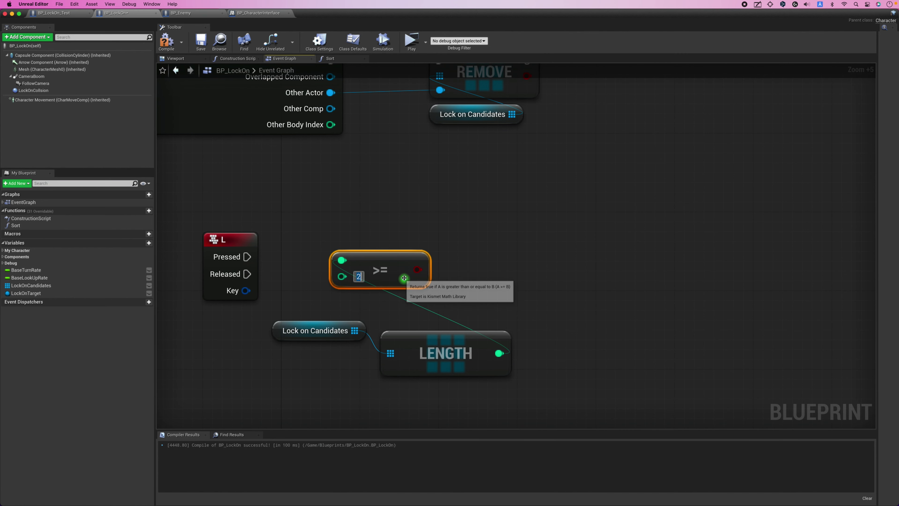
Drive a Branch from the >= result and L's Pressed, then tidy the LENGTH, >= and getter nodes
drag(417, 269, 460, 253)
text(branch)
key(Return)
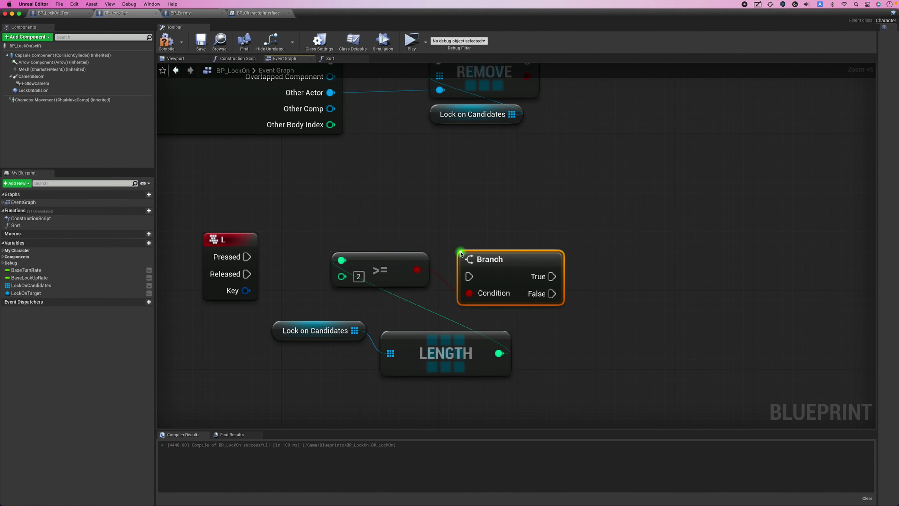
mouse_move(311, 304)
mouse_down()
mouse_move(434, 349)
mouse_move(298, 379)
mouse_up()
drag(380, 264, 448, 372)
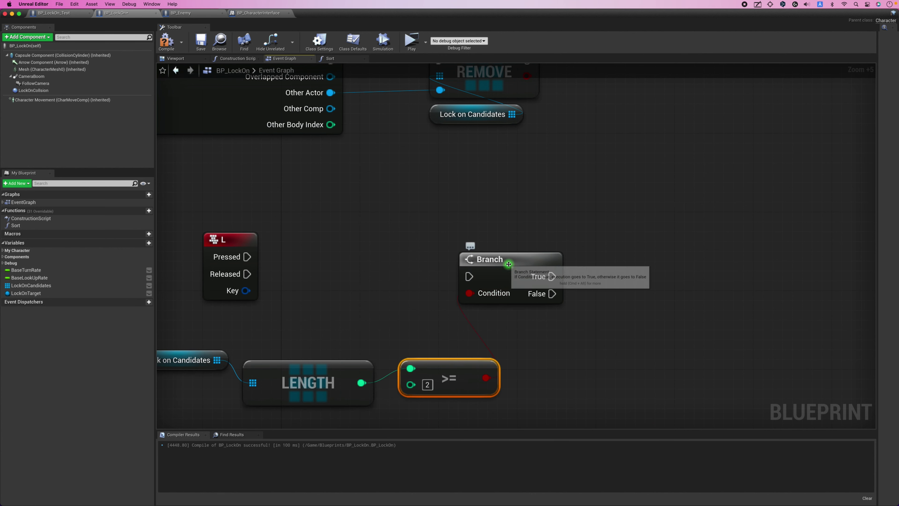
mouse_move(517, 259)
mouse_down()
mouse_move(406, 238)
mouse_move(247, 256)
mouse_up()
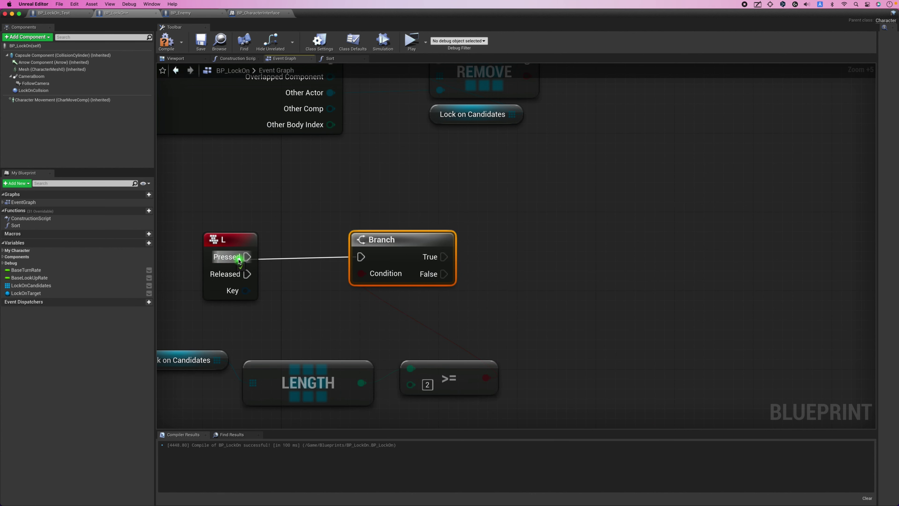
right_drag(312, 324, 344, 285)
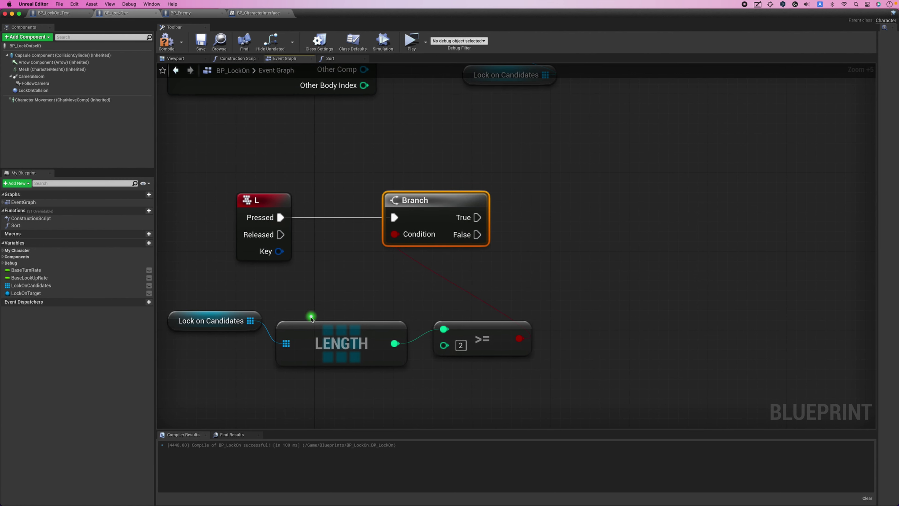
mouse_move(179, 316)
mouse_down()
mouse_move(316, 374)
mouse_move(287, 374)
mouse_up()
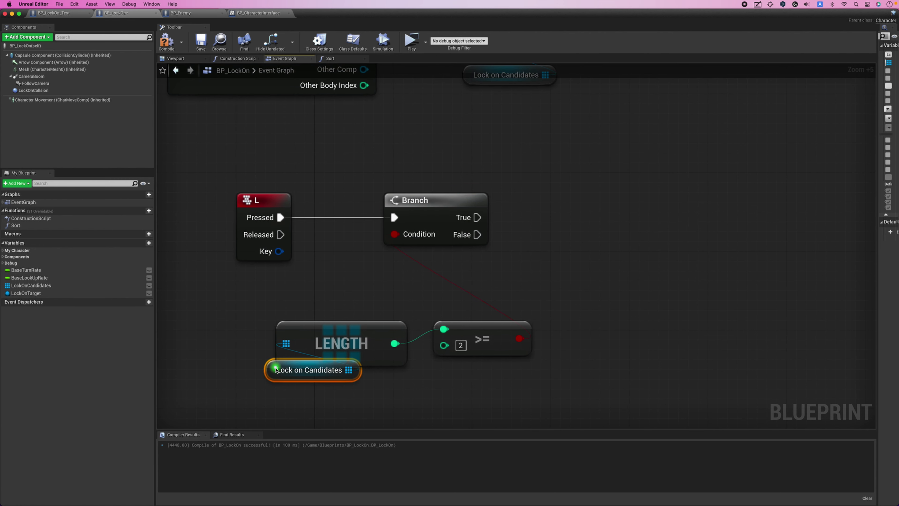
drag(258, 347, 444, 399)
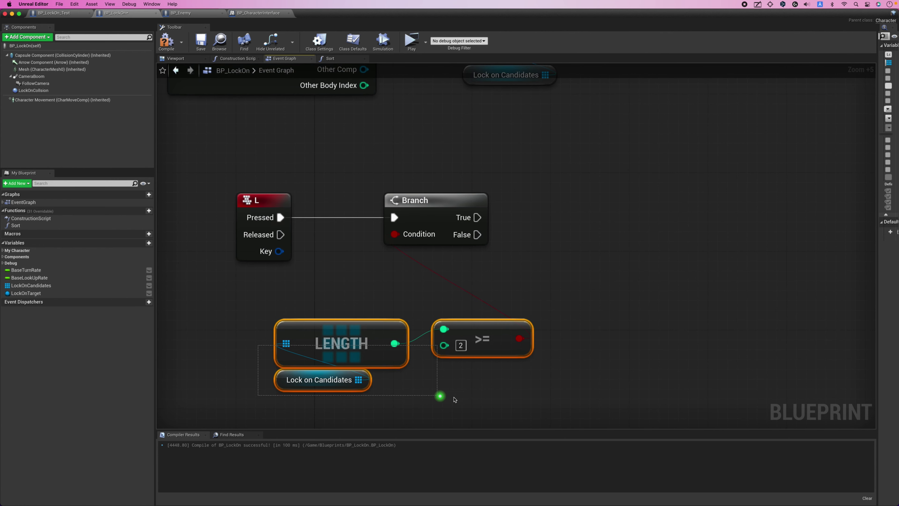
drag(485, 326, 456, 305)
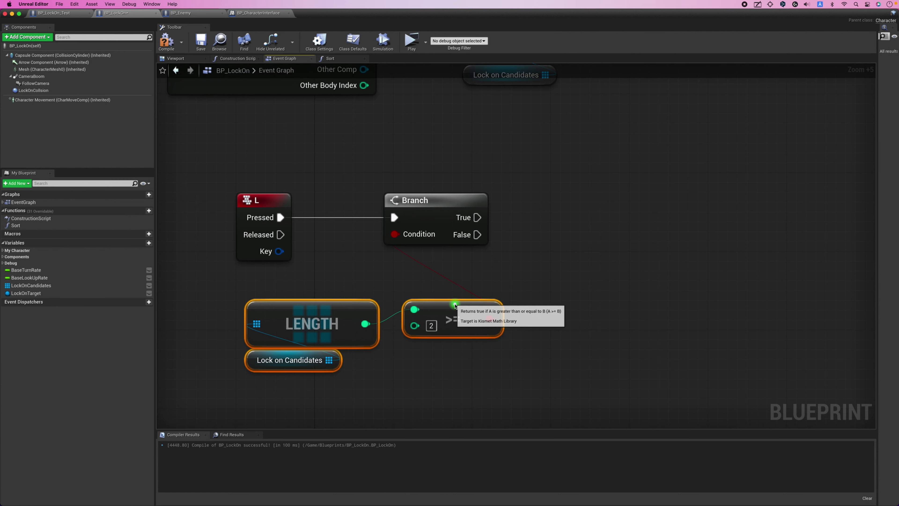
click(468, 268)
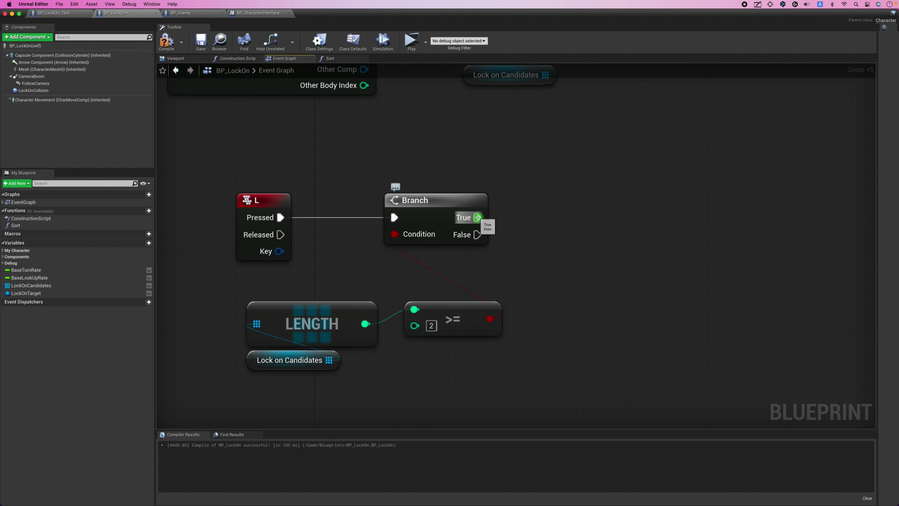
Add a Set Lock on State message call on the Branch's True output
drag(478, 217, 549, 217)
text(set)
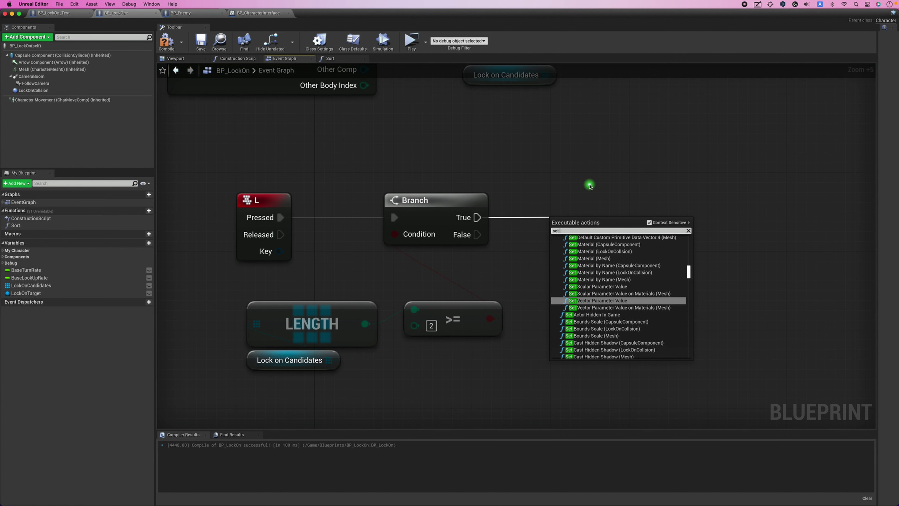
text( lock on)
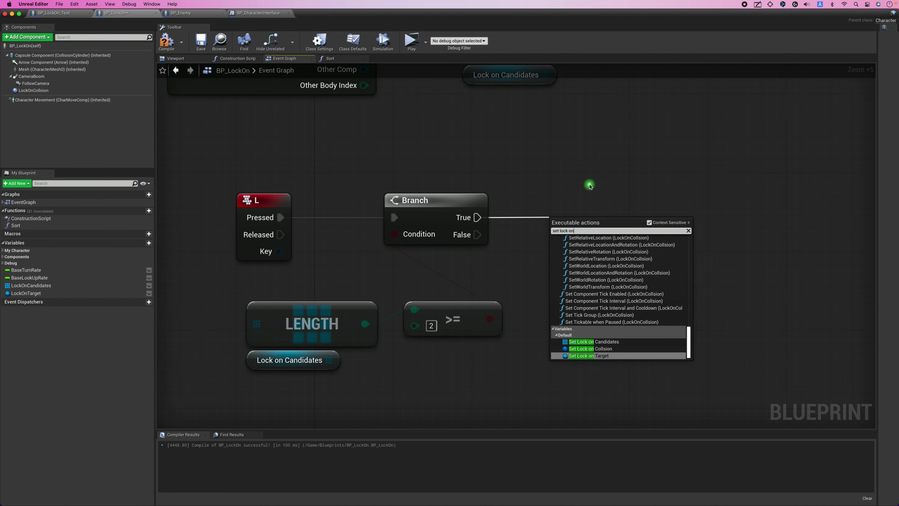
scroll(602, 252, up, 5)
scroll(601, 252, up, 5)
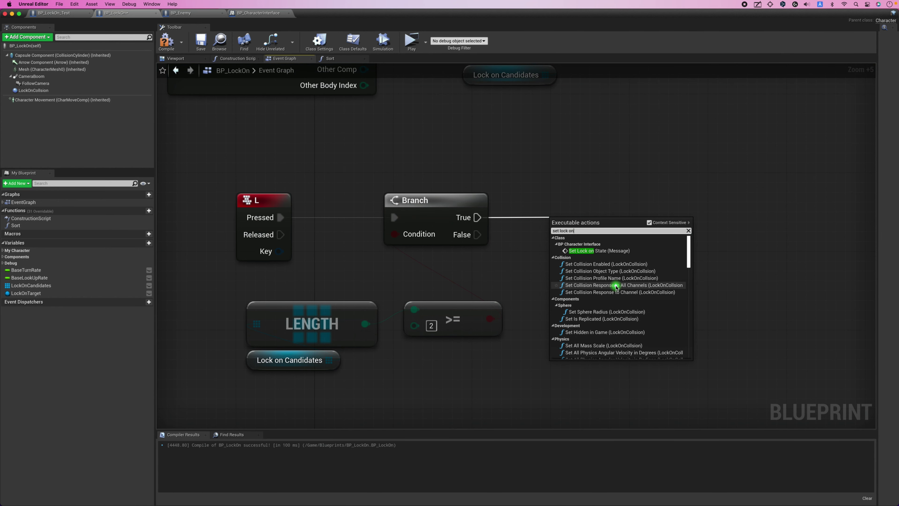
click(618, 252)
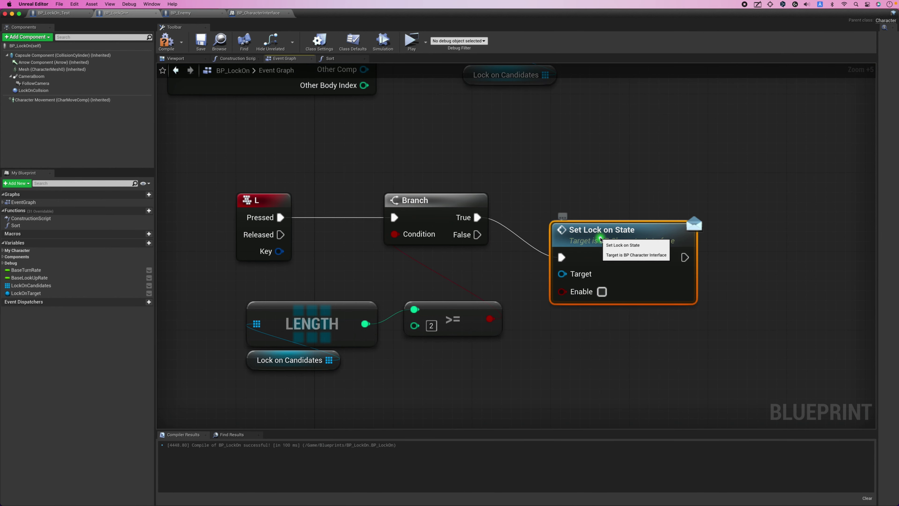
mouse_move(600, 240)
mouse_down()
mouse_move(622, 200)
mouse_move(632, 200)
mouse_up()
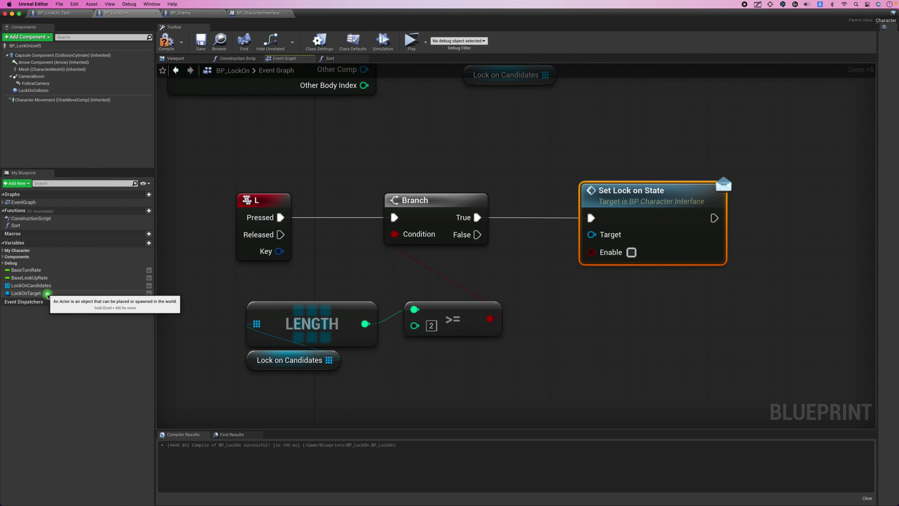
Wire a Lock on Target getter into Set Lock on State's Target
click(47, 294)
mouse_move(47, 295)
mouse_down()
mouse_move(581, 248)
mouse_move(592, 234)
mouse_up()
mouse_move(510, 224)
mouse_down()
mouse_move(577, 291)
mouse_move(652, 284)
mouse_up()
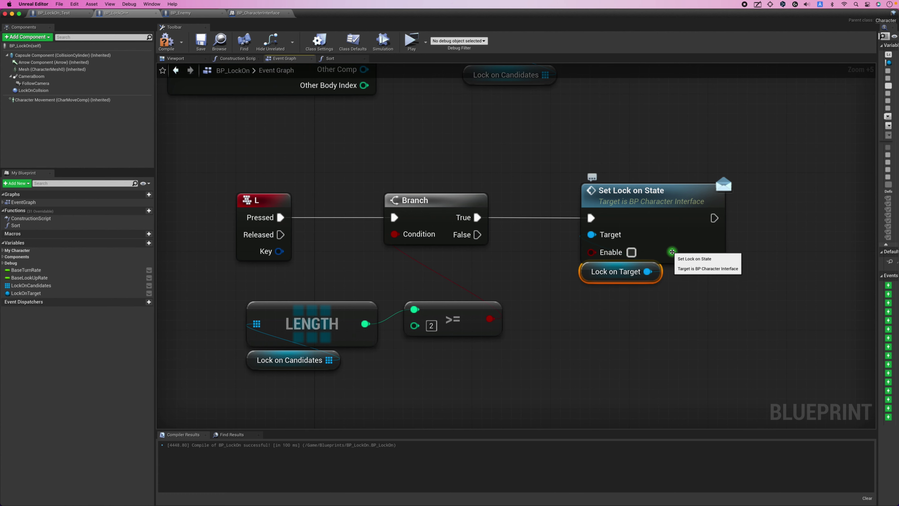
click(623, 330)
mouse_move(640, 345)
right_down()
mouse_move(633, 327)
mouse_move(584, 302)
right_up()
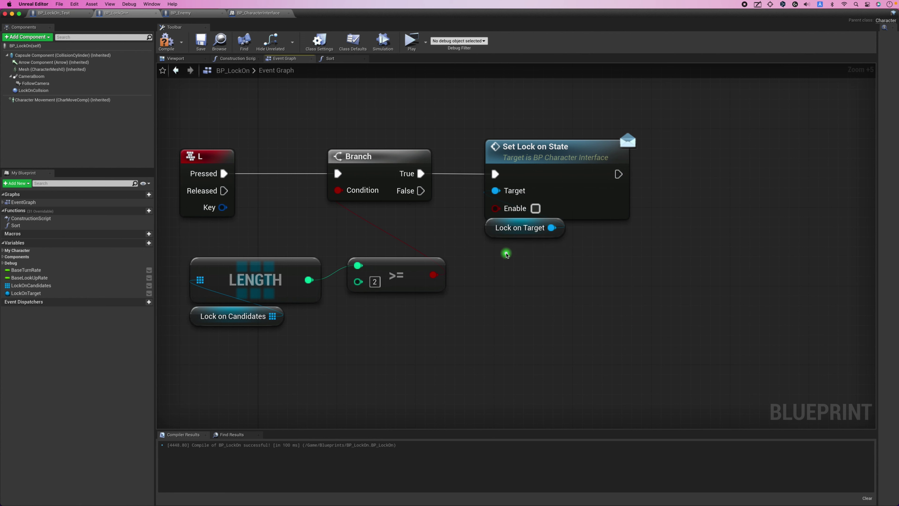
Chain a SET Lock on Target node after Set Lock on State
click(67, 293)
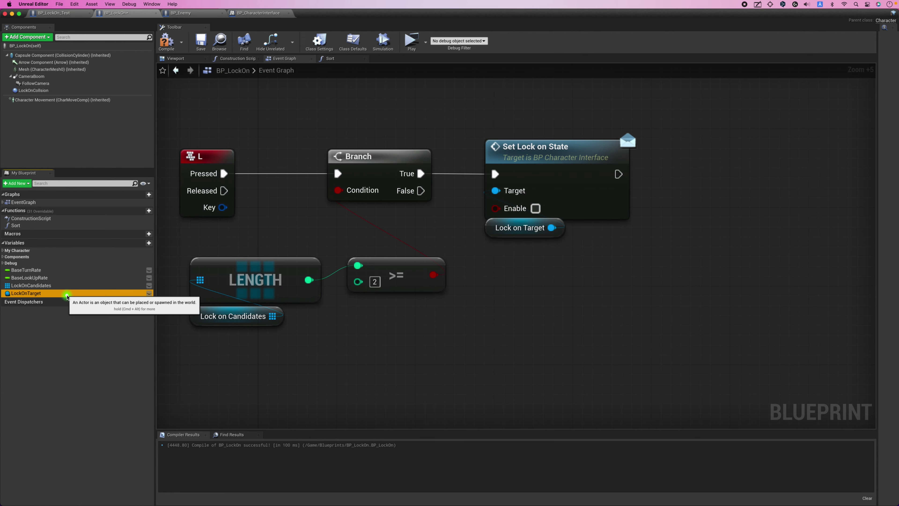
drag(67, 296, 697, 170)
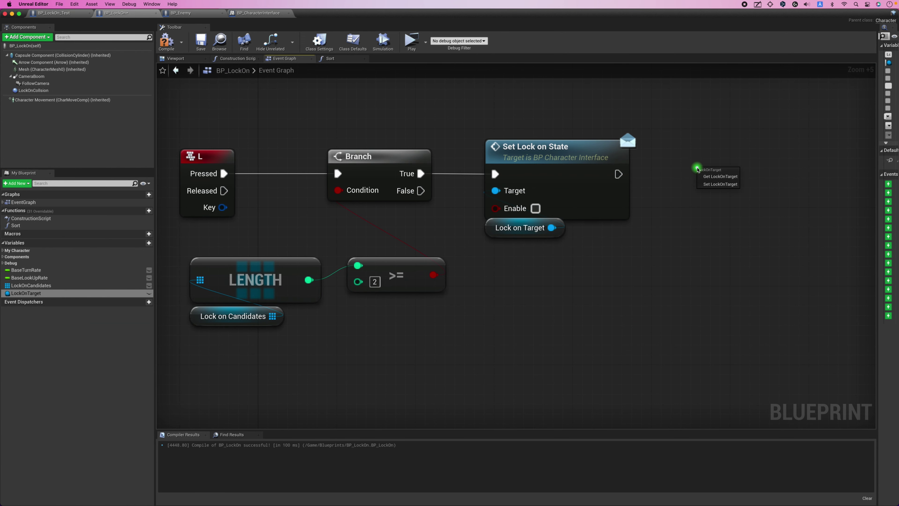
click(703, 185)
drag(714, 183, 618, 174)
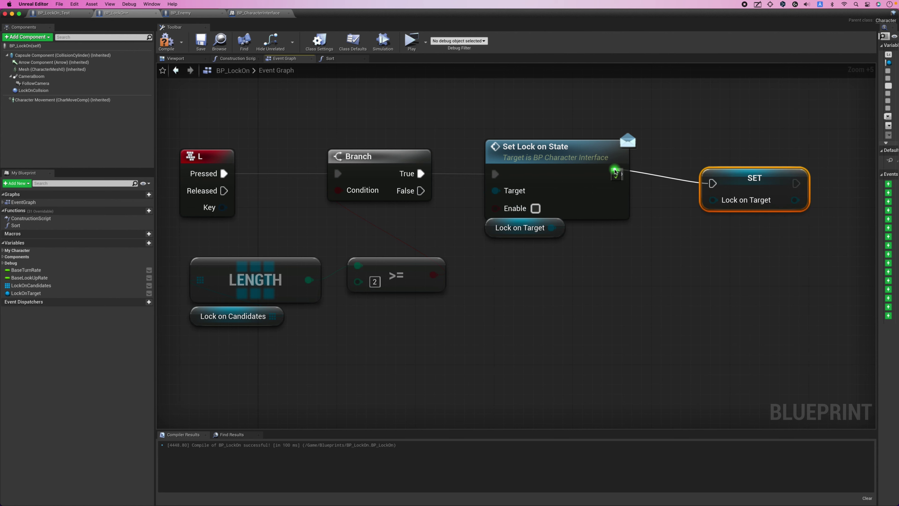
mouse_move(735, 181)
mouse_down()
mouse_move(735, 161)
mouse_move(735, 172)
mouse_up()
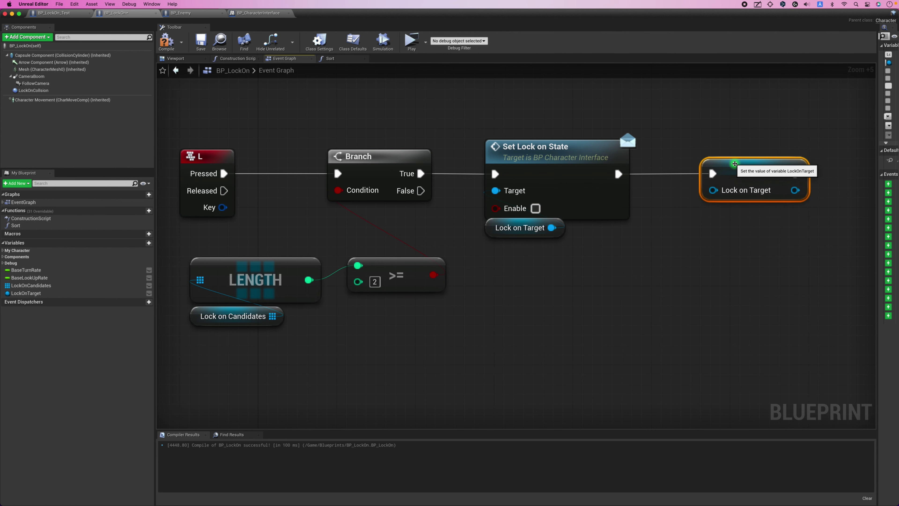
Feed the SET from a Lock on Candidates getter through an array GET at index 0
click(648, 250)
mouse_move(29, 285)
mouse_down()
mouse_move(369, 313)
mouse_move(563, 293)
mouse_up()
drag(636, 296, 662, 308)
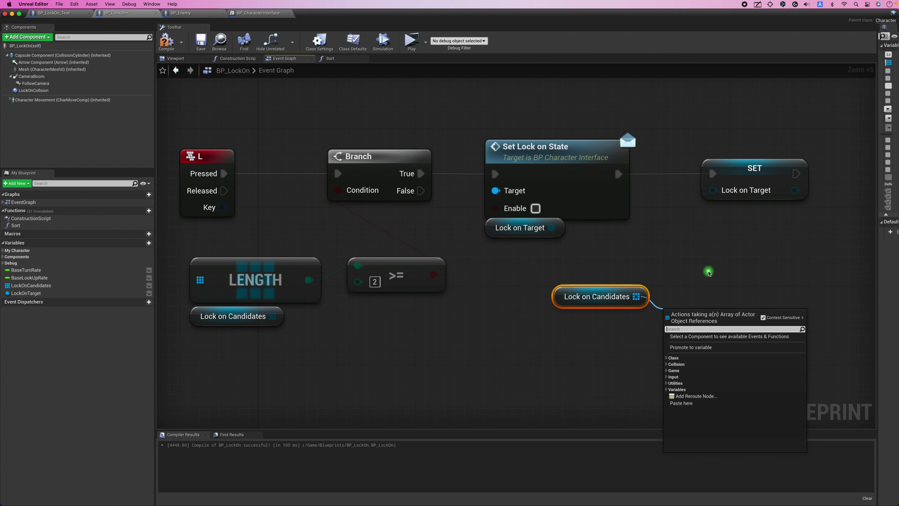
text(get)
click(707, 360)
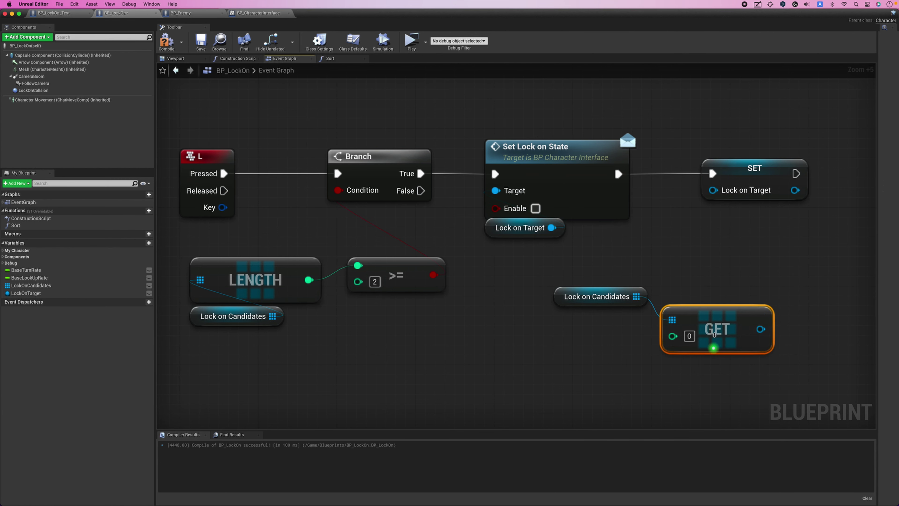
mouse_move(715, 335)
mouse_down()
mouse_move(734, 305)
mouse_move(713, 190)
mouse_up()
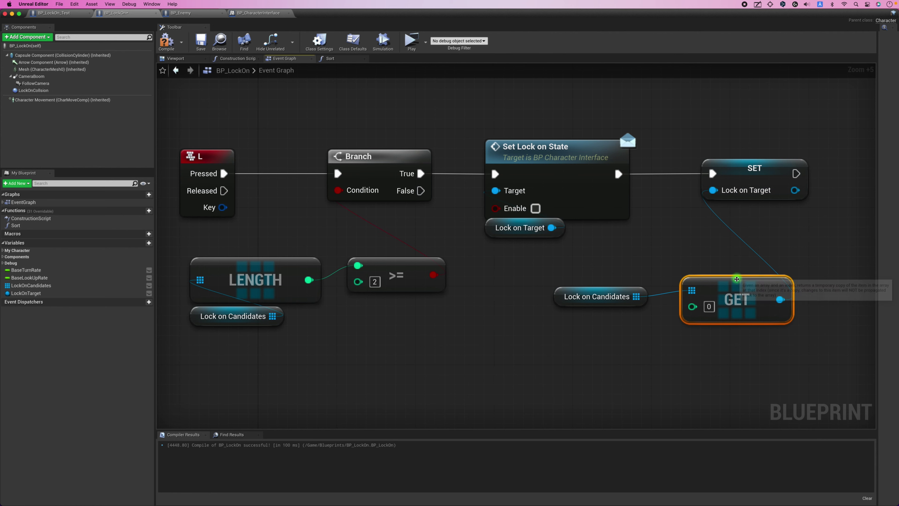
click(584, 315)
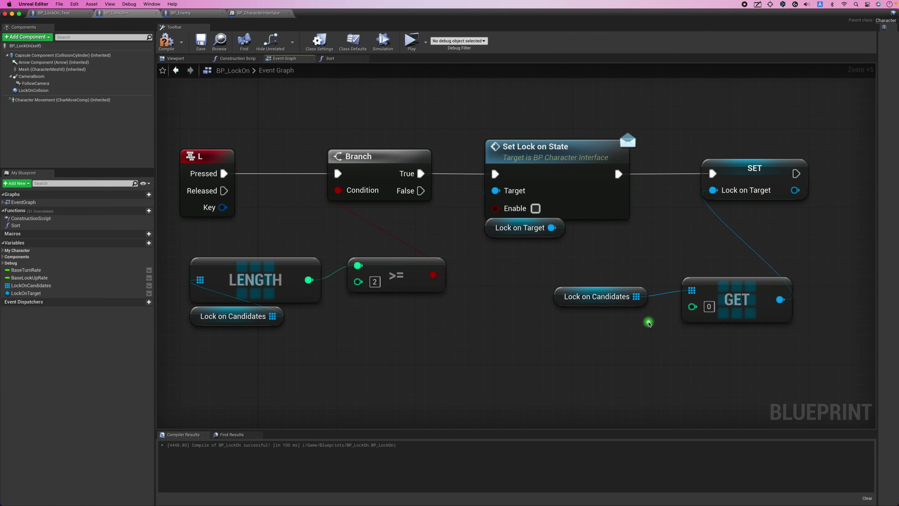
click(408, 315)
Add a new single Integer variable named LockOnNumber
click(148, 244)
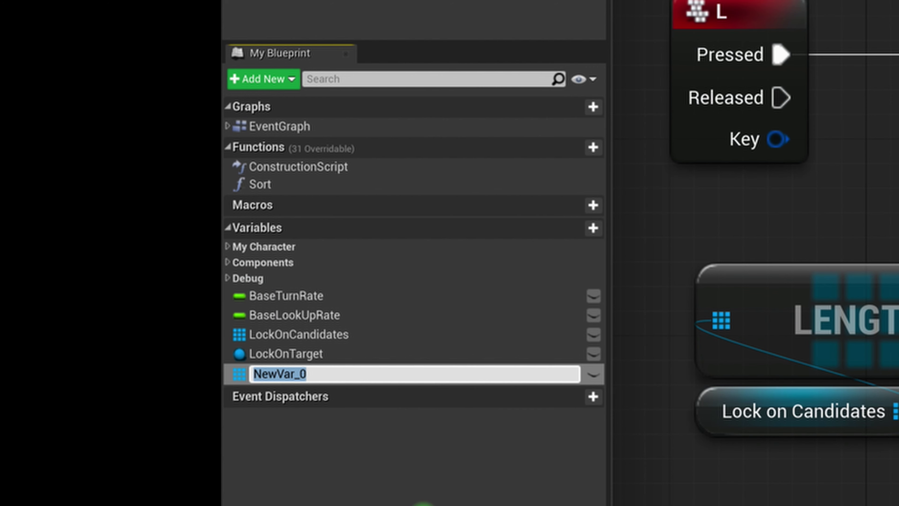
text(LockOn)
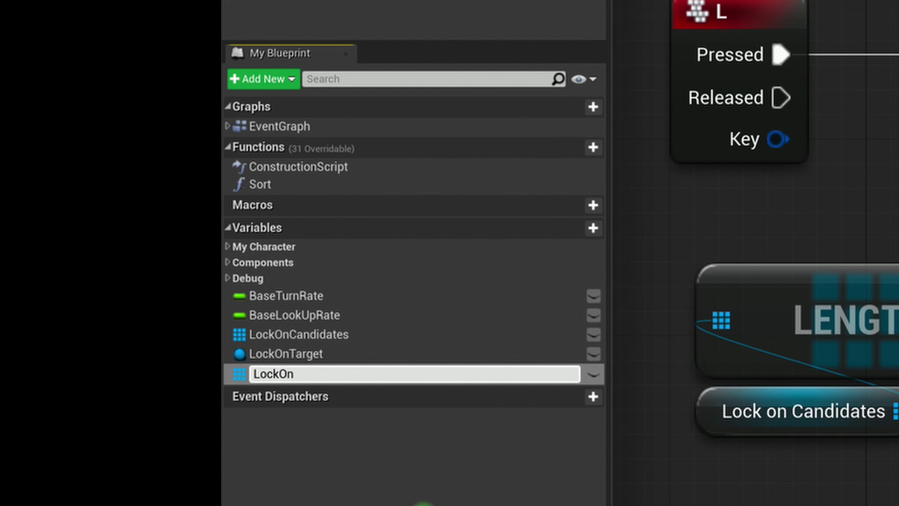
text(r)
key(Return)
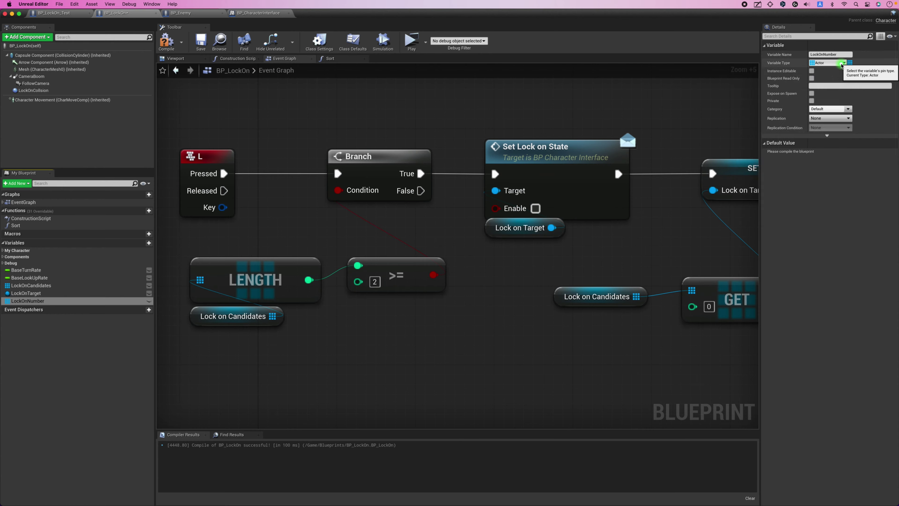
click(828, 63)
click(777, 94)
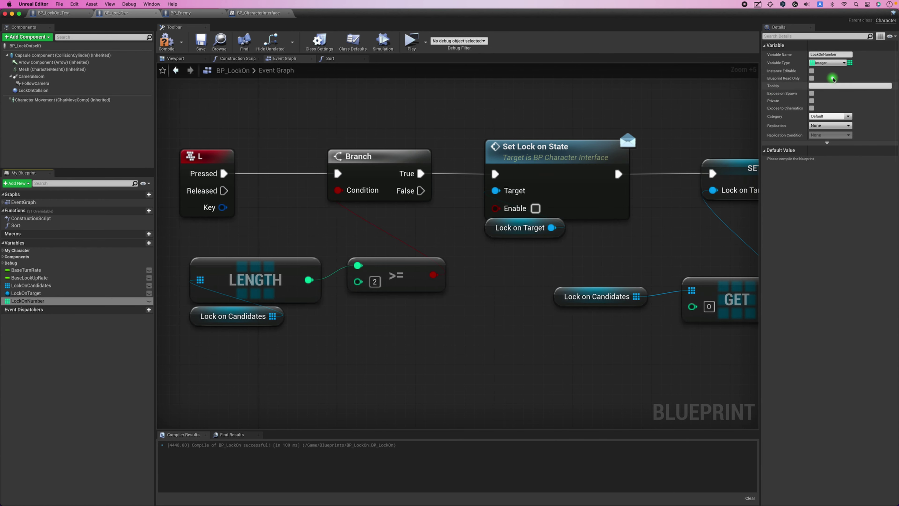
click(849, 62)
click(845, 72)
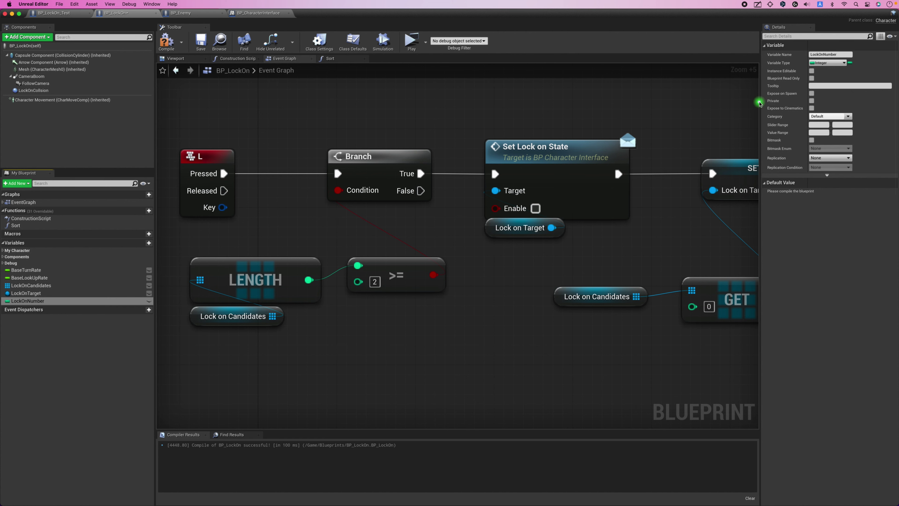
Compile and save, then give LockOnNumber a default value of 1 and recompile
click(167, 41)
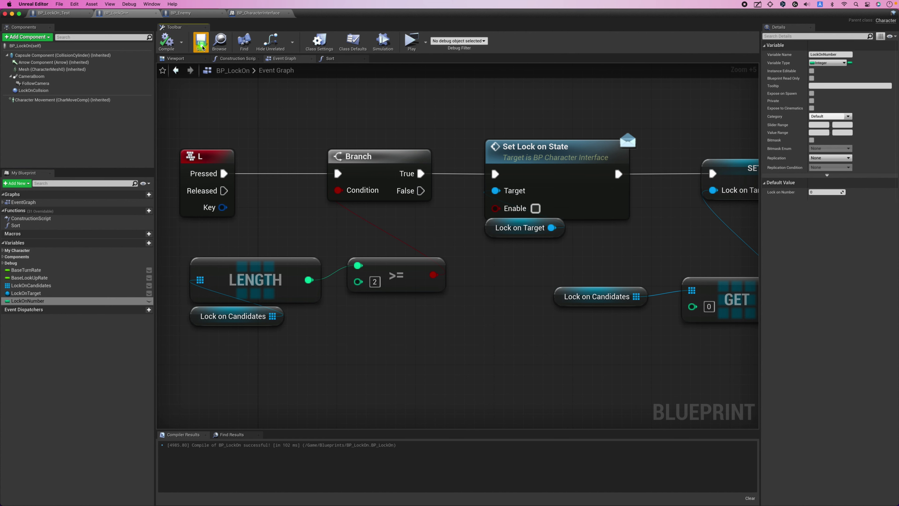
click(202, 45)
click(96, 300)
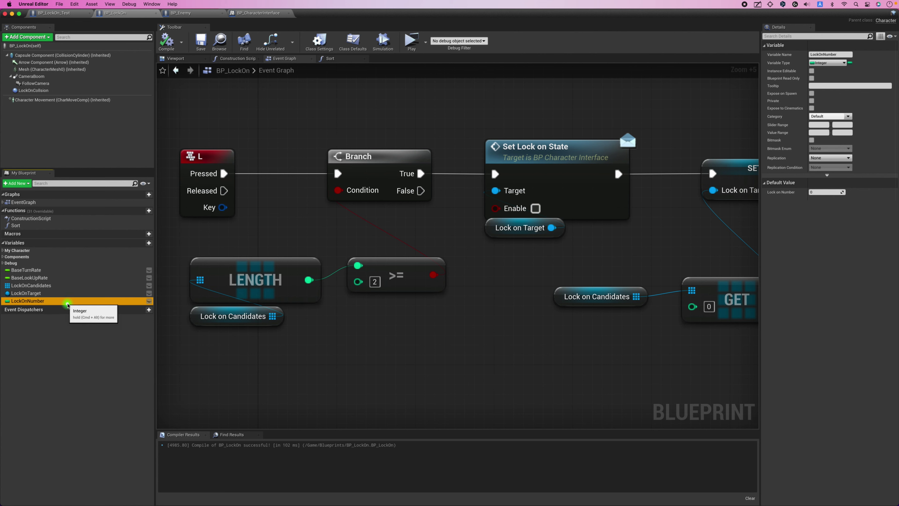
click(828, 194)
text(1)
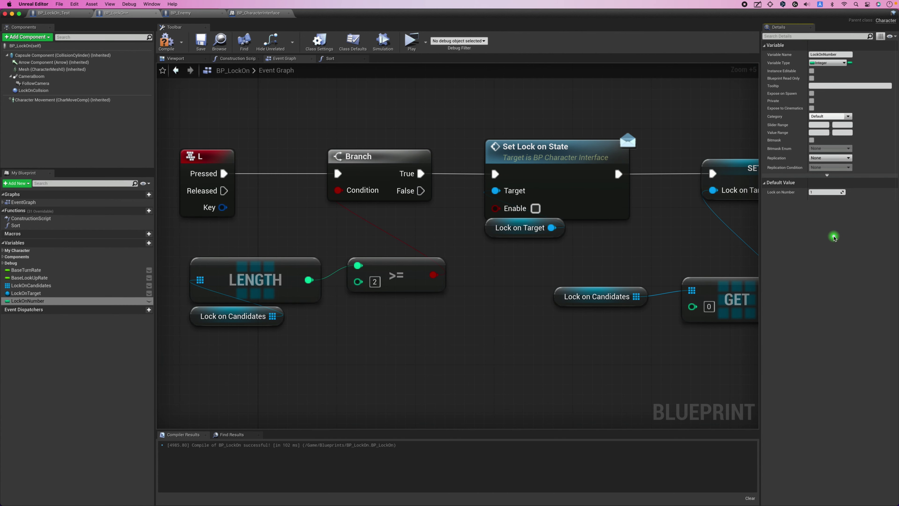
click(168, 40)
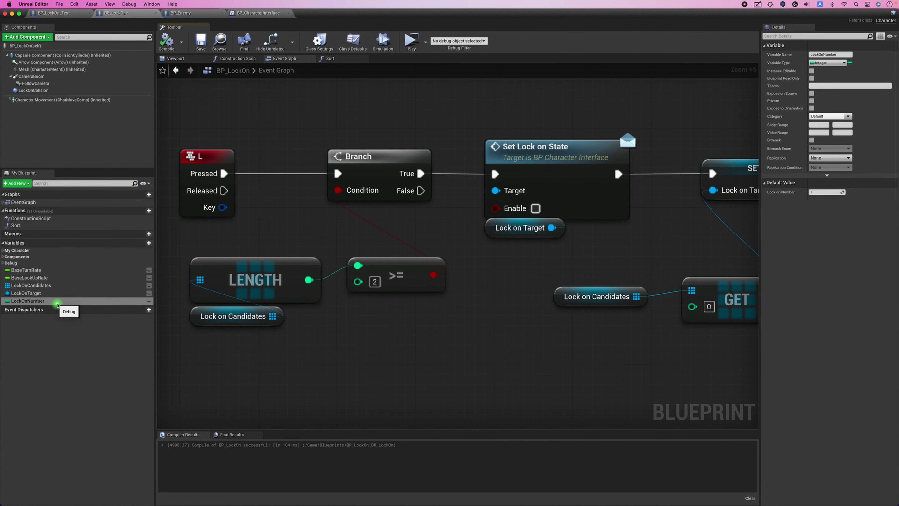
Plug a Lock on Number getter into the index pin of the Lock on Candidates GET node
mouse_move(57, 304)
mouse_down()
mouse_move(693, 335)
mouse_move(692, 307)
mouse_up()
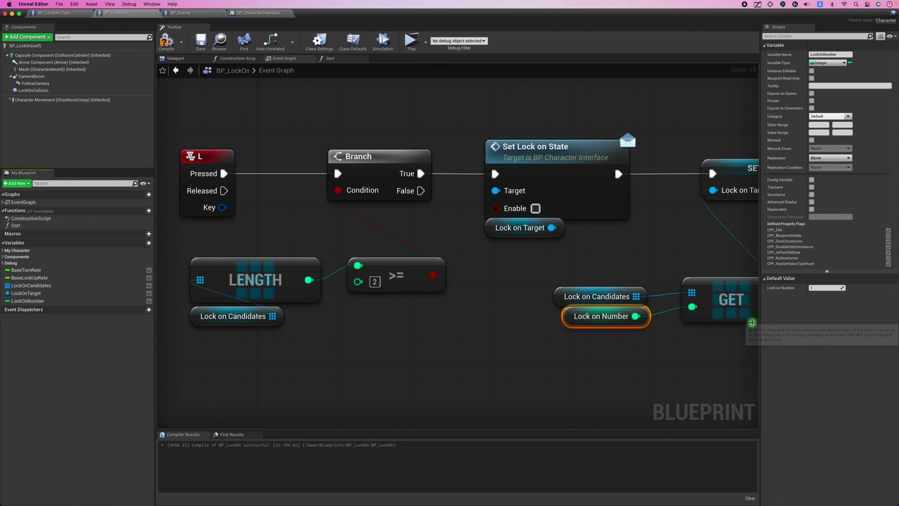
right_drag(719, 307, 611, 274)
scroll(387, 290, down, 2)
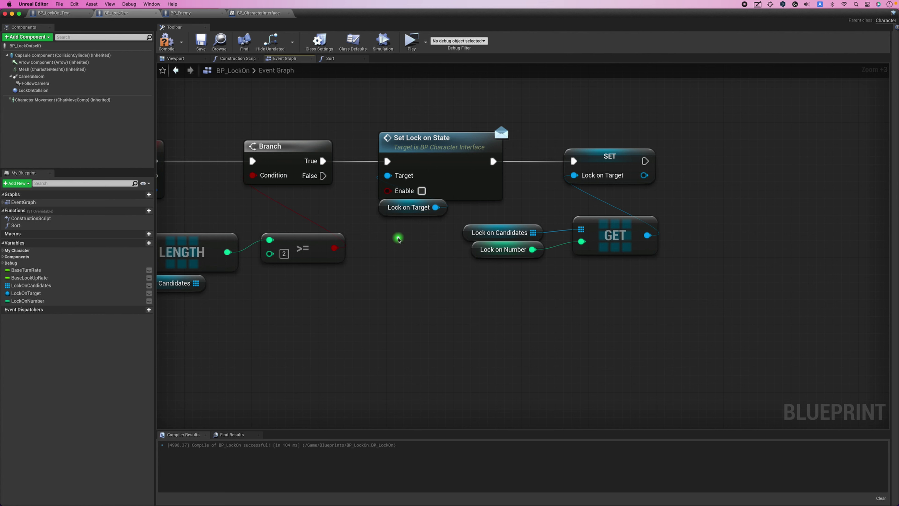
drag(404, 223, 407, 212)
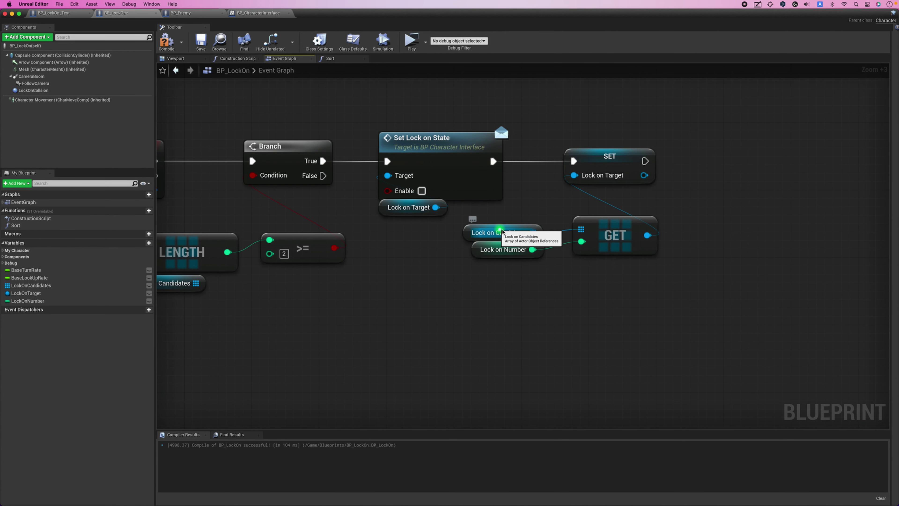
click(477, 259)
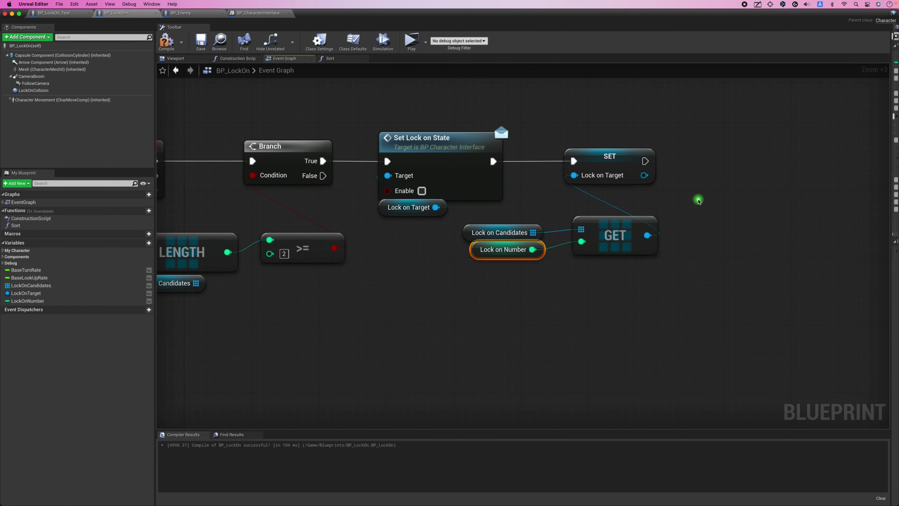
right_drag(699, 201, 613, 207)
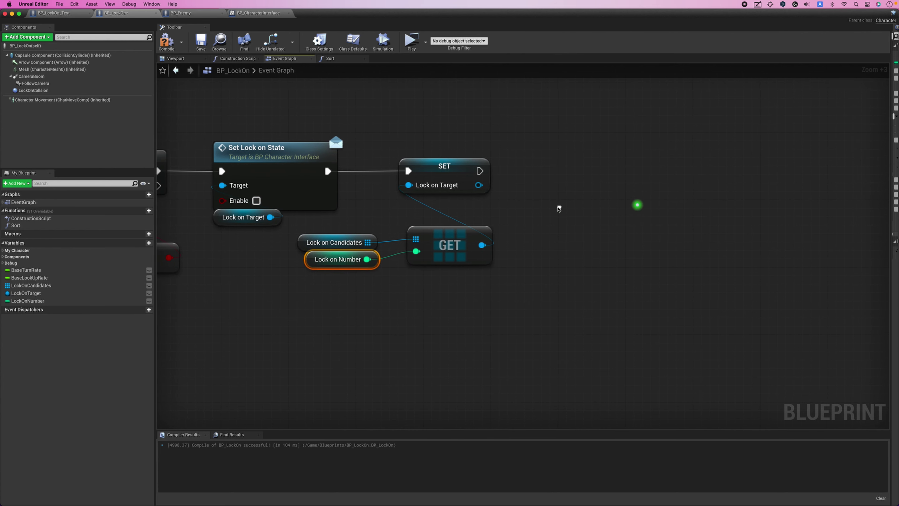
Duplicate Set Lock on State, place the copy after the SET Lock on Target node, and tick Enable
click(511, 201)
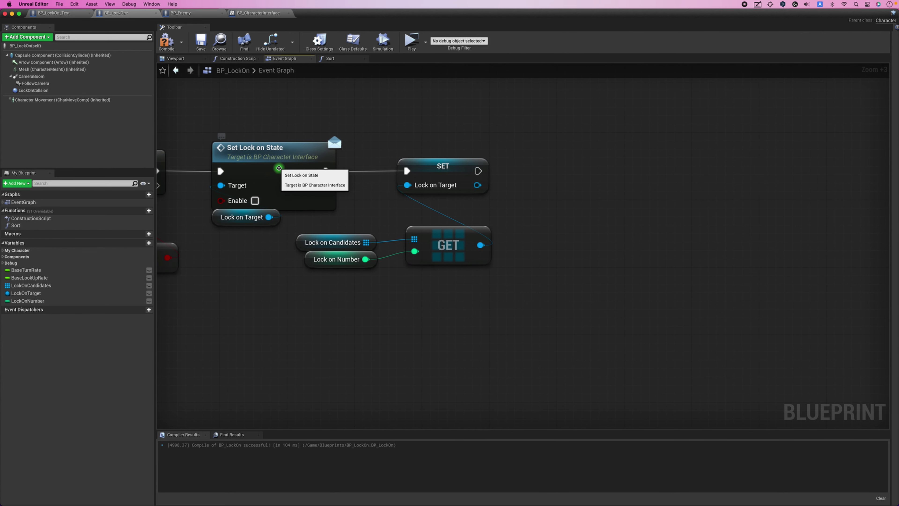
click(278, 168)
key(super+c)
key(super+v)
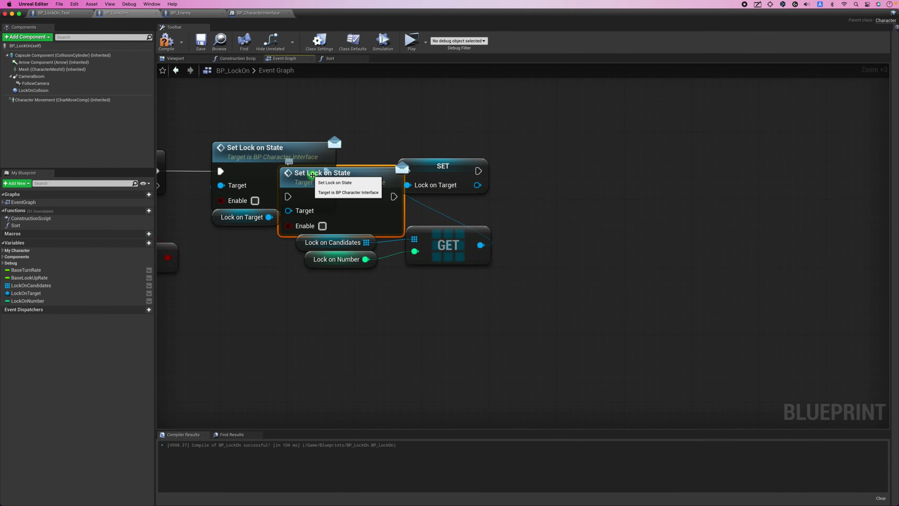
mouse_move(305, 167)
mouse_down()
mouse_move(559, 163)
mouse_move(567, 147)
mouse_move(476, 168)
mouse_move(541, 186)
mouse_up()
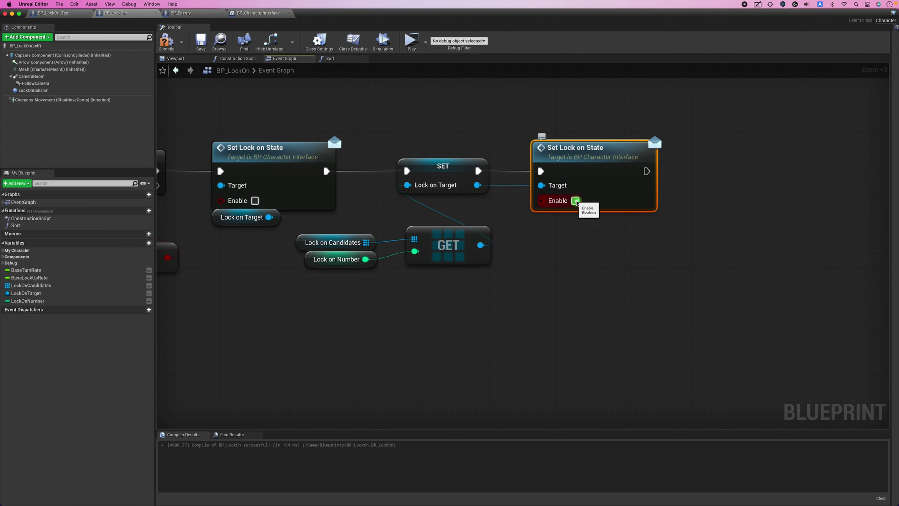
click(576, 201)
drag(602, 166, 585, 167)
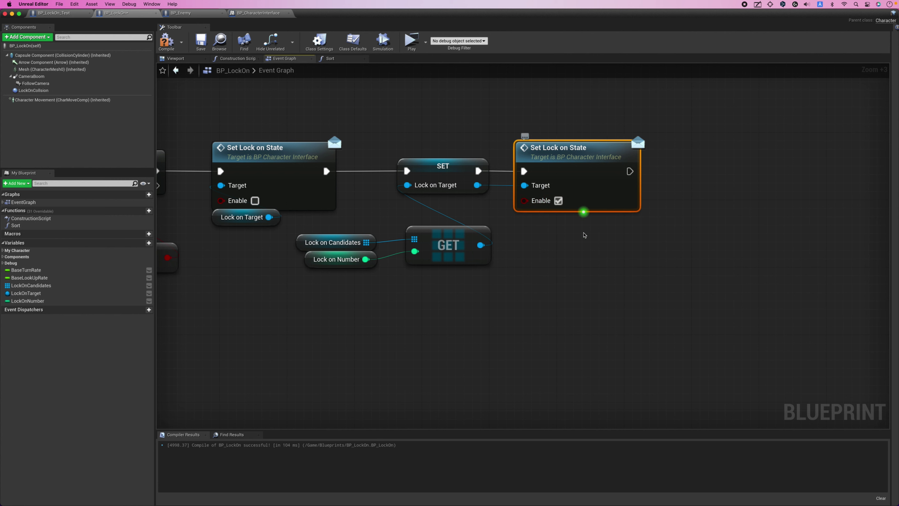
click(362, 282)
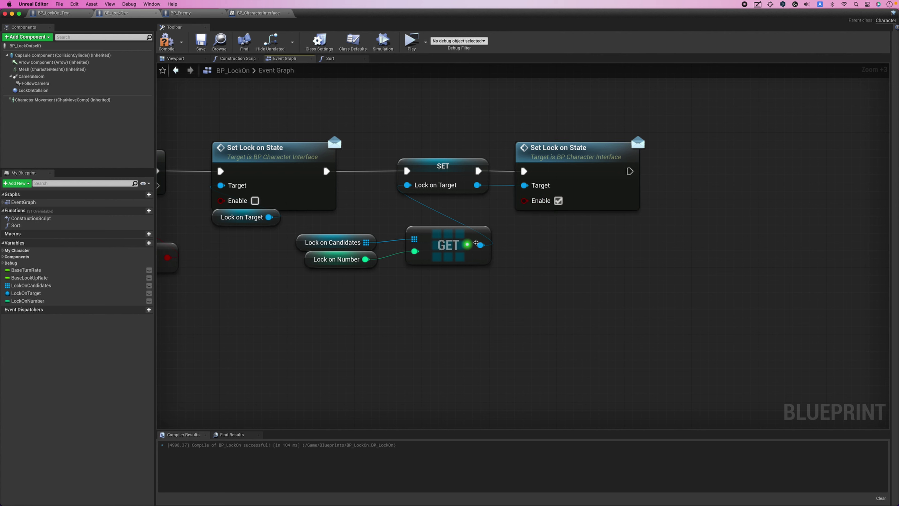
click(397, 274)
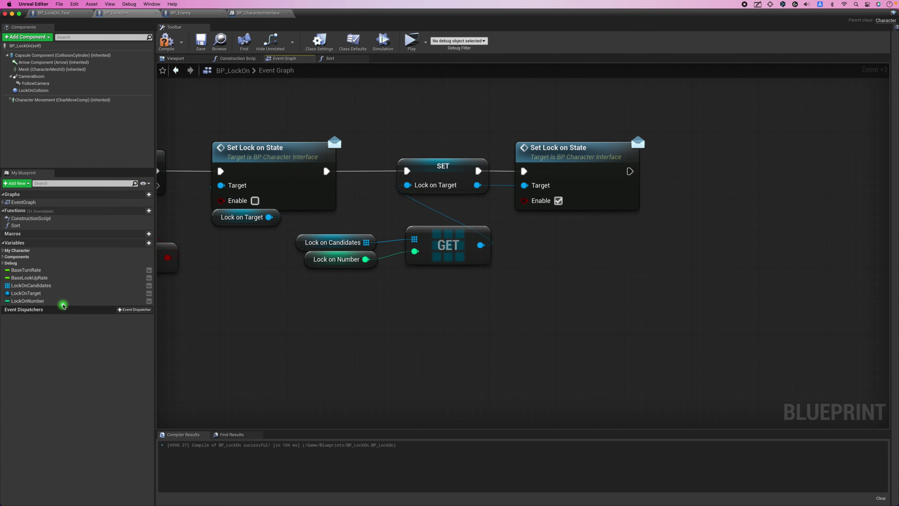
click(63, 301)
Add a Lock on Number increment (++) node that runs after the second Set Lock on State
drag(63, 302, 717, 230)
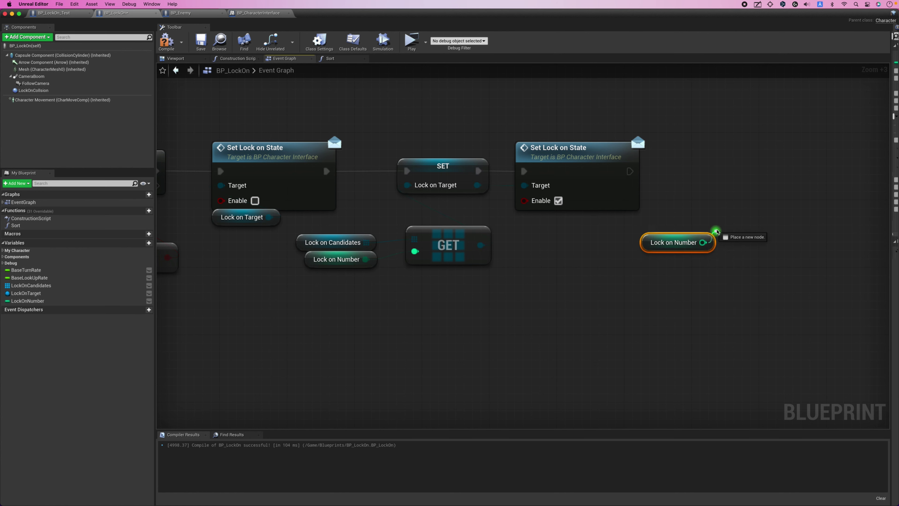
text(++)
key(Return)
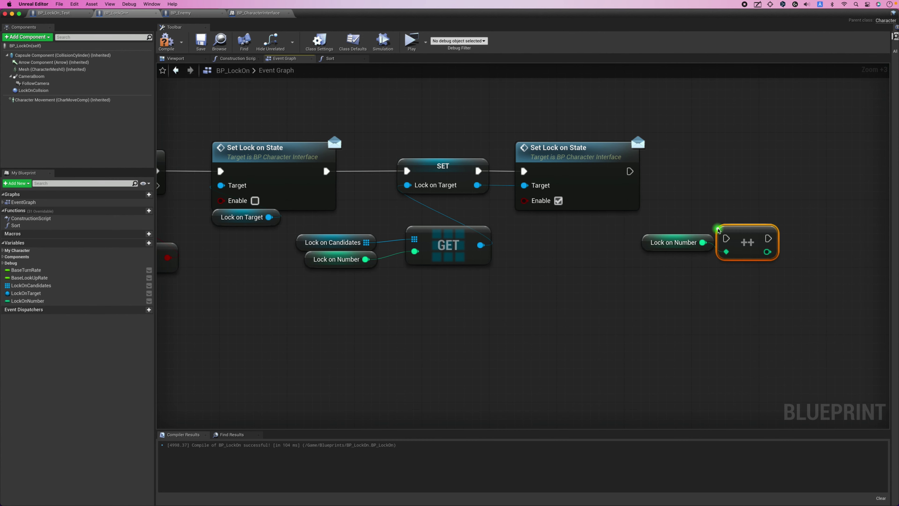
drag(726, 237, 630, 171)
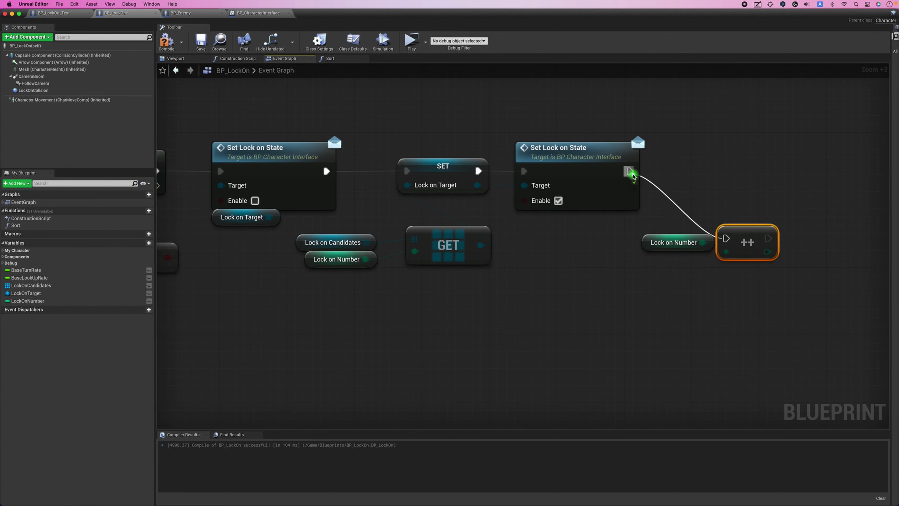
drag(741, 229, 707, 161)
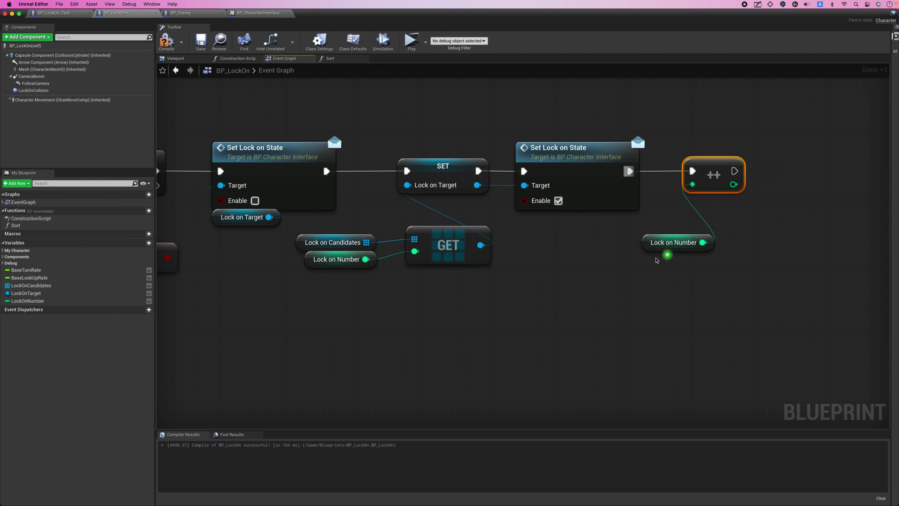
drag(655, 244, 696, 202)
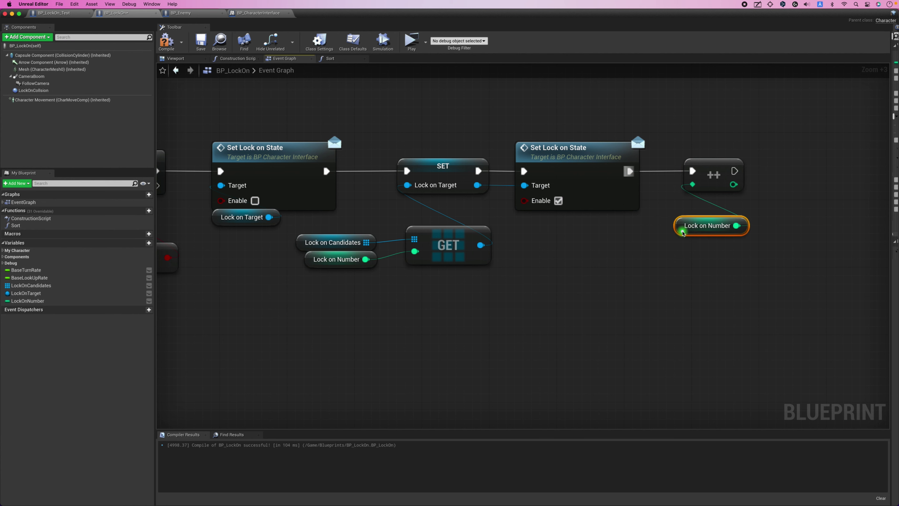
ctrl+click(704, 165)
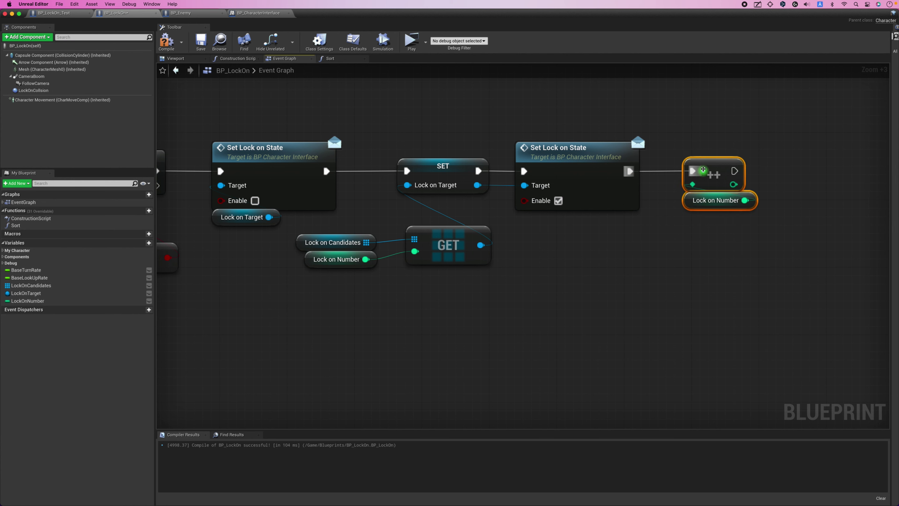
drag(704, 166, 687, 166)
click(684, 247)
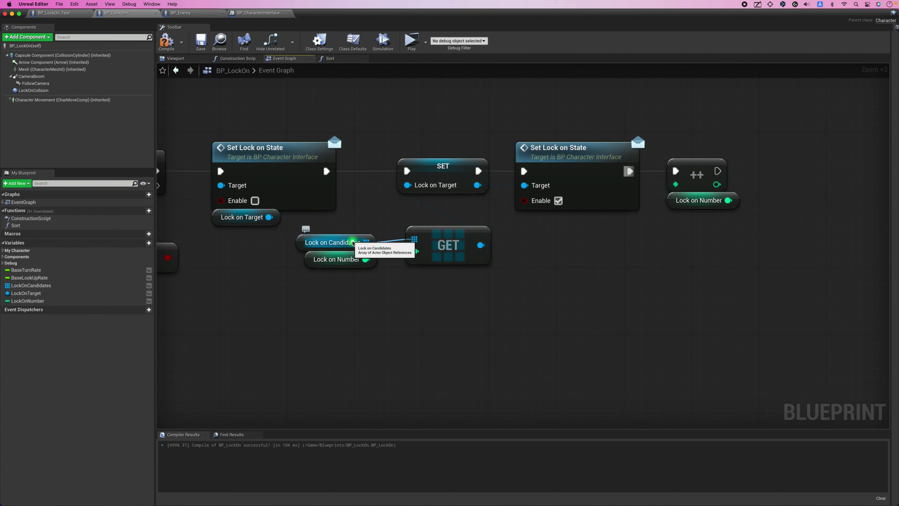
Add a Lock on Candidates getter with a Last Index node
mouse_move(53, 286)
mouse_down()
mouse_move(494, 292)
mouse_move(629, 269)
mouse_up()
click(633, 275)
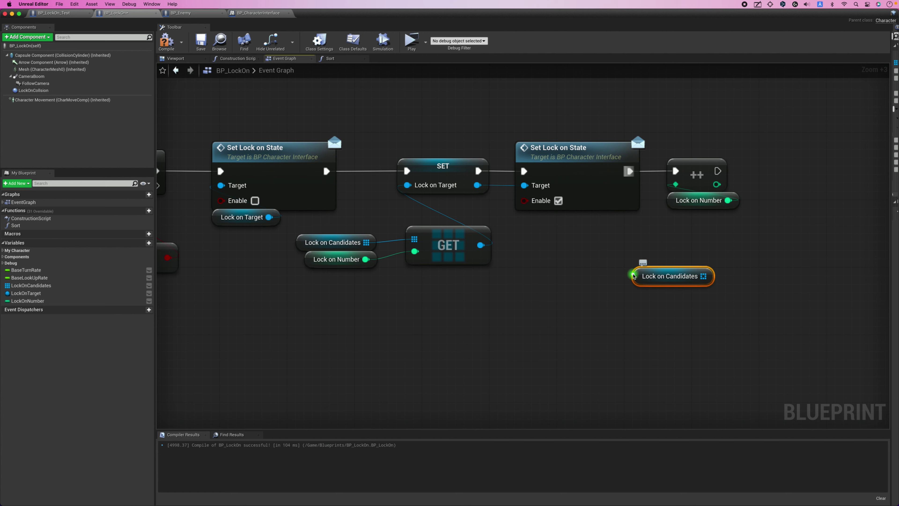
drag(703, 276, 744, 293)
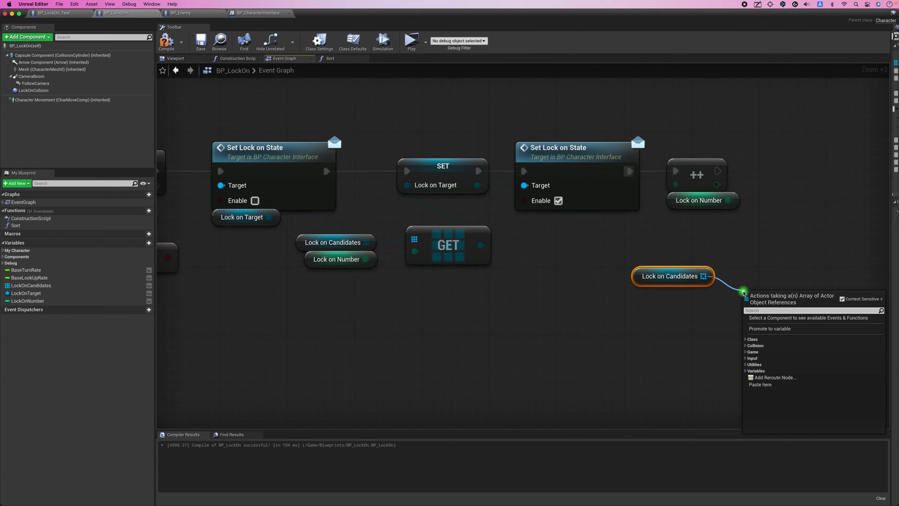
text(last)
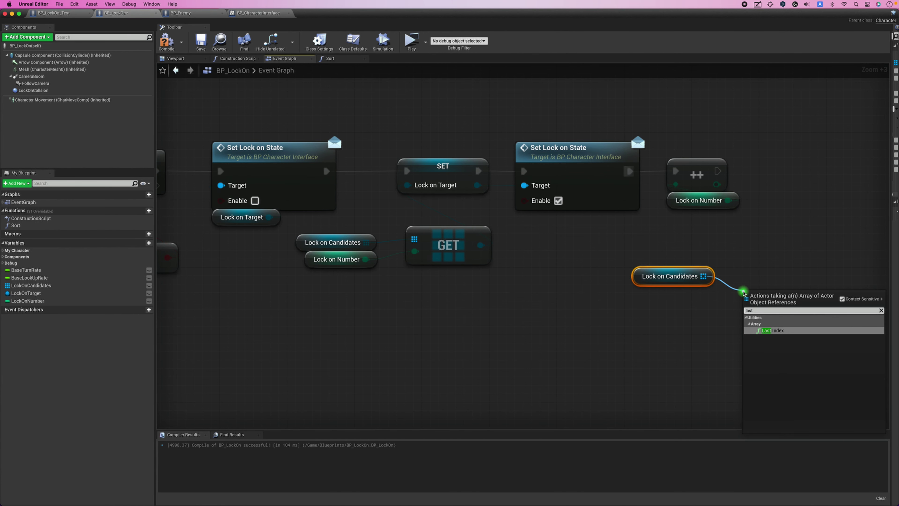
click(775, 330)
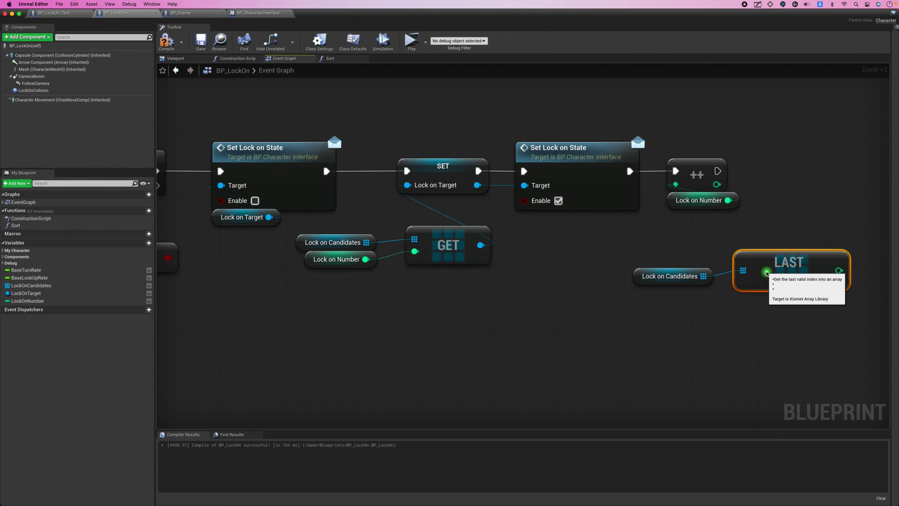
scroll(508, 223, up, 2)
click(478, 193)
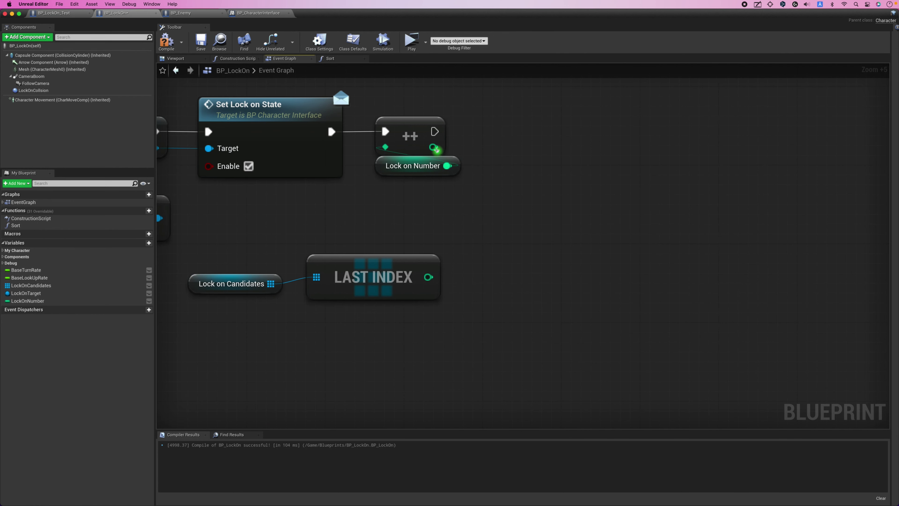
Add a Select Int node fed by the incremented Lock on Number
drag(433, 148, 543, 198)
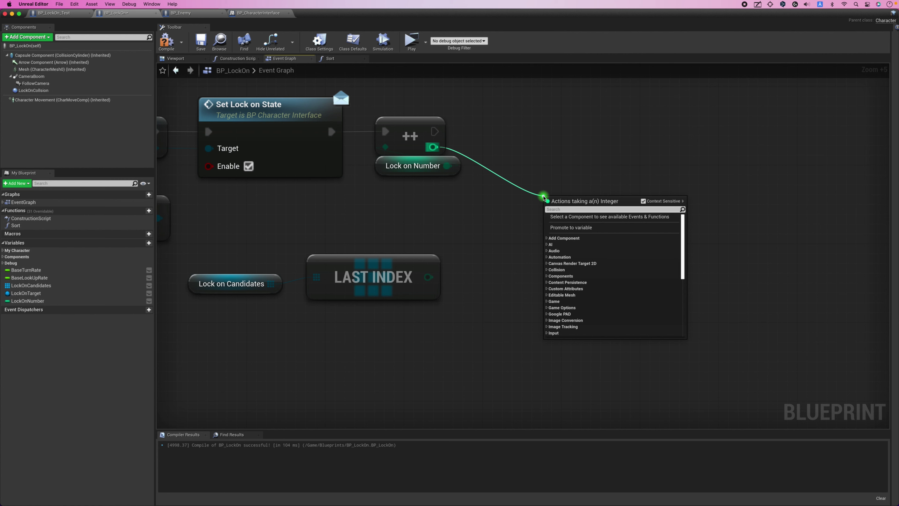
text(sele)
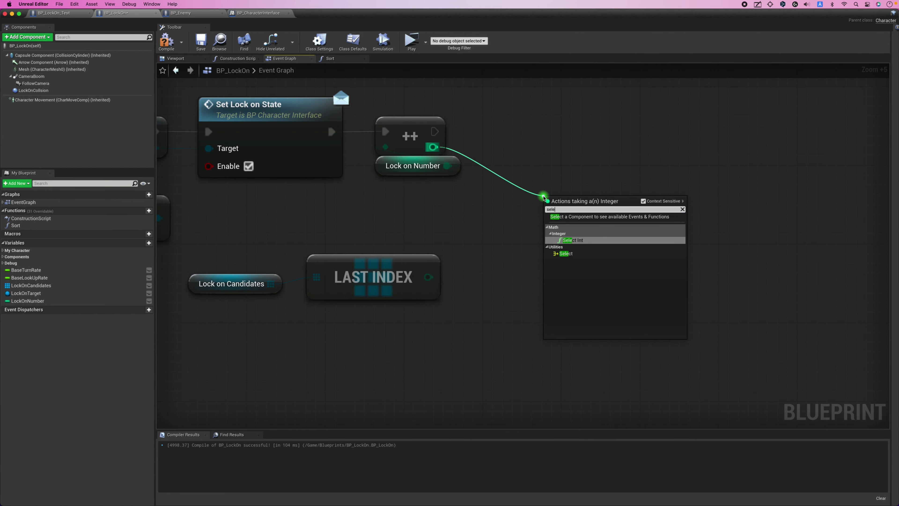
click(575, 241)
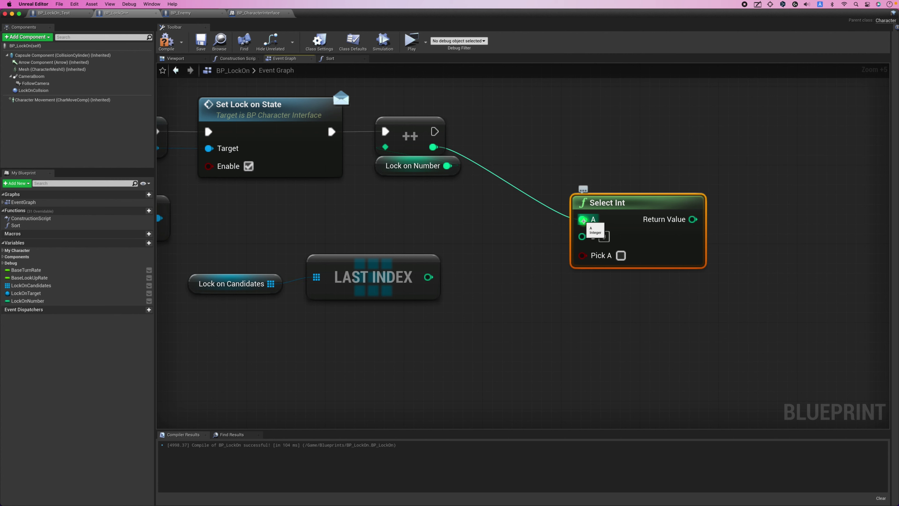
alt+click(582, 220)
mouse_move(582, 239)
mouse_down()
mouse_move(495, 154)
mouse_move(433, 147)
mouse_move(487, 266)
mouse_up()
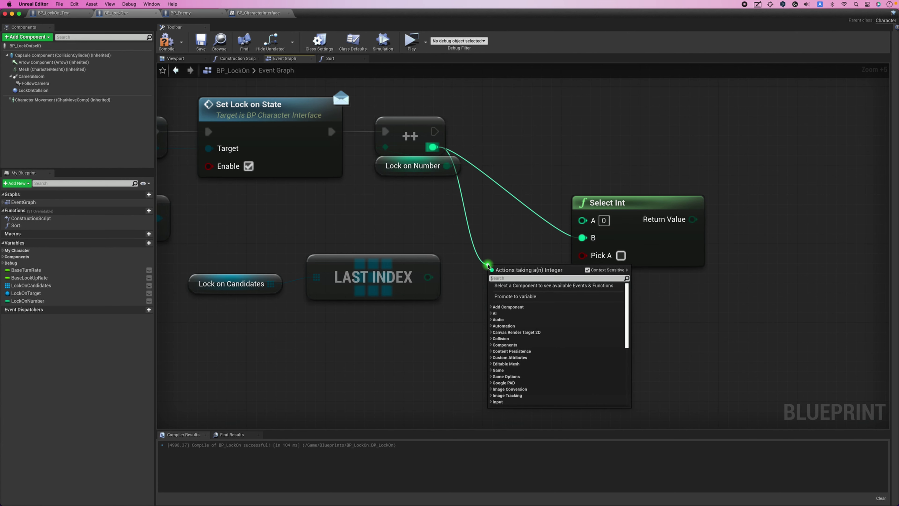
Compare the incremented number > LAST INDEX and use the result as Select Int's Pick A
text(>)
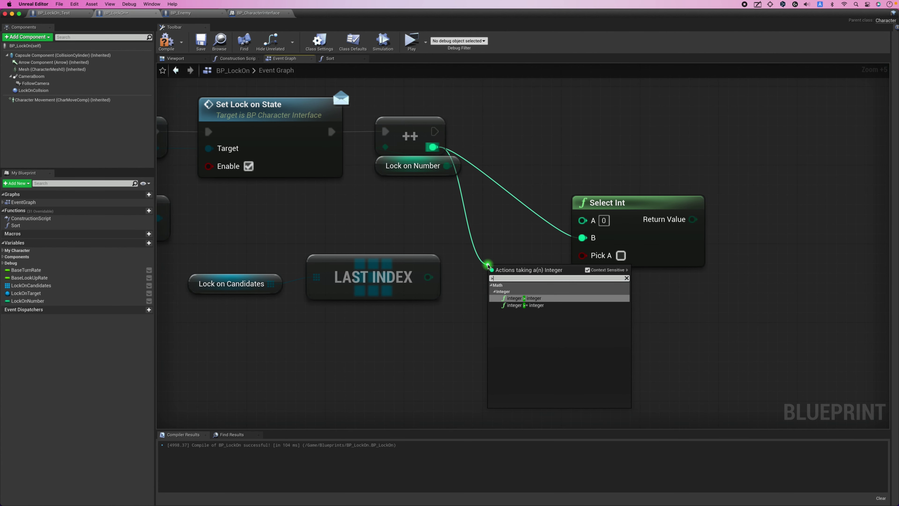
click(552, 298)
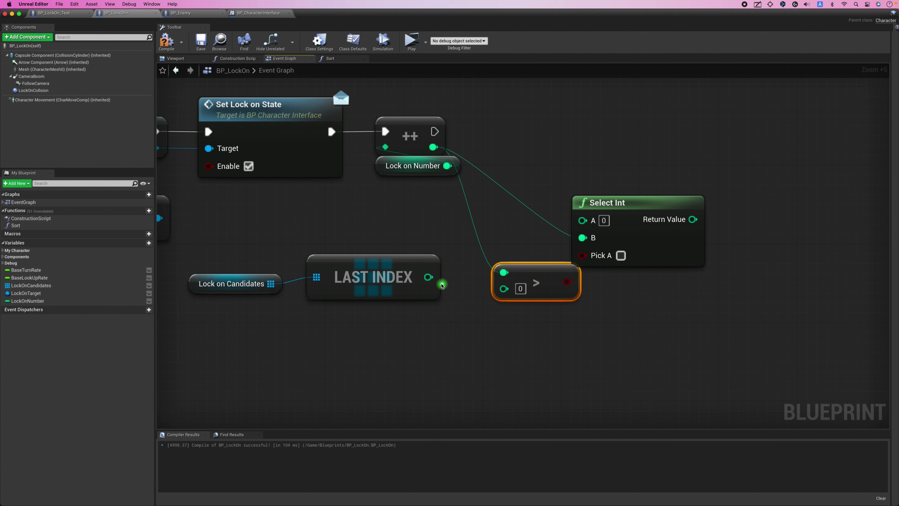
drag(429, 277, 515, 296)
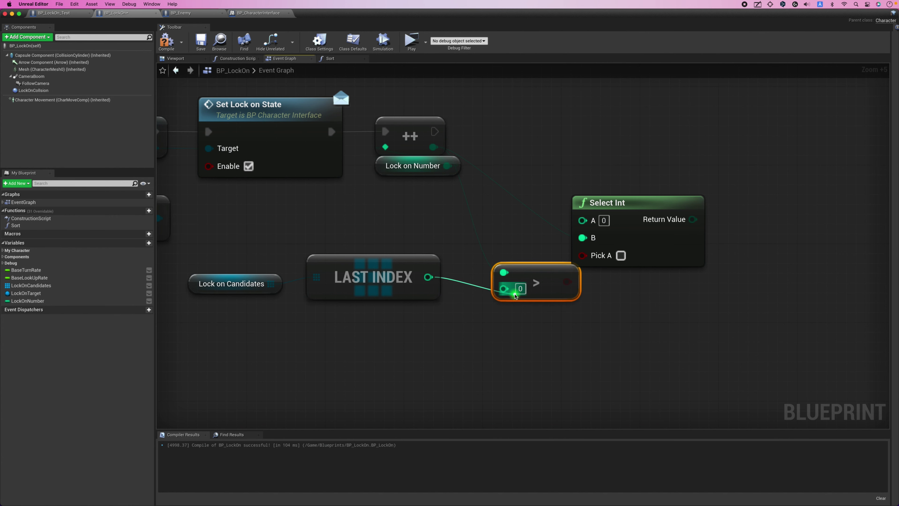
drag(249, 327, 441, 253)
mouse_move(358, 293)
mouse_down()
mouse_move(368, 352)
mouse_move(378, 352)
mouse_up()
drag(567, 266, 546, 292)
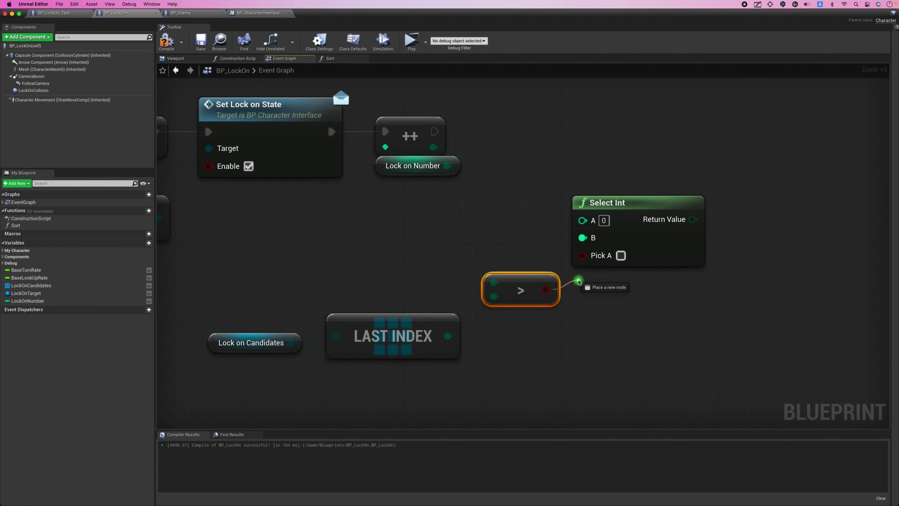
drag(579, 282, 582, 254)
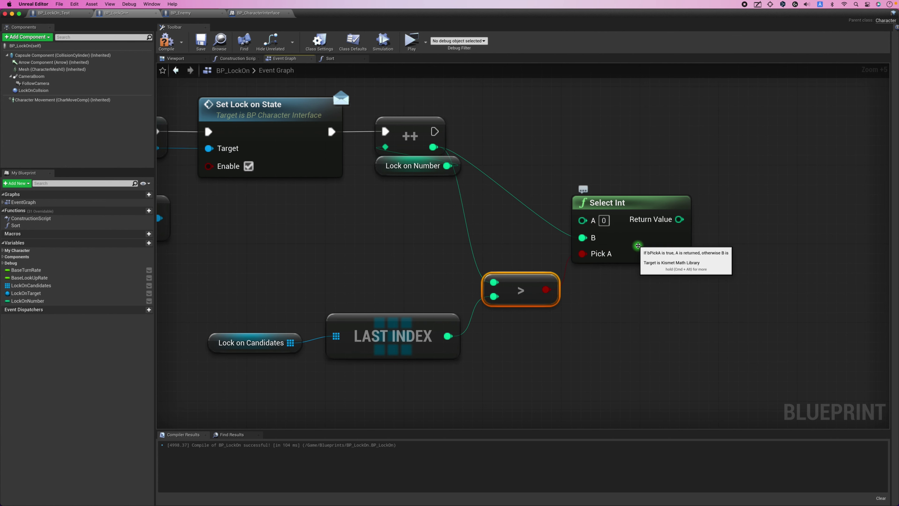
drag(637, 245, 637, 235)
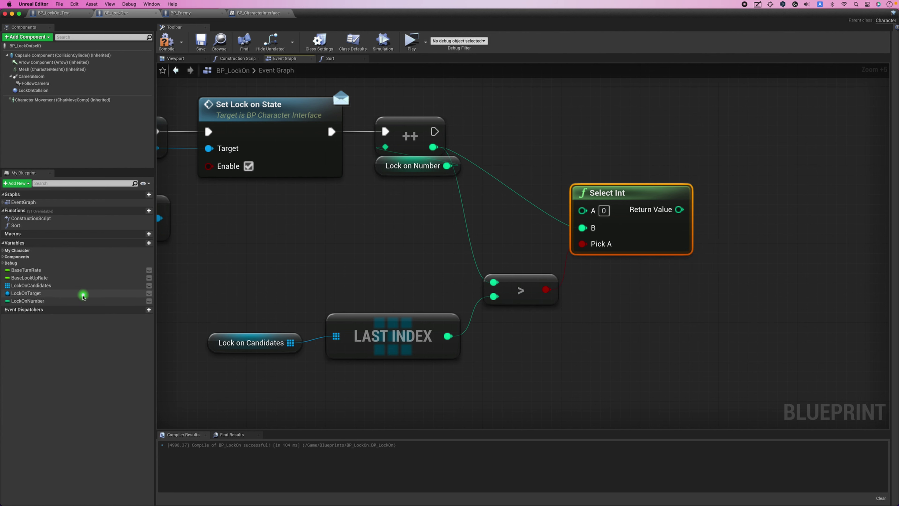
Add a LockOnNumber setter that runs after the increment, storing the Select Int result
drag(83, 301, 707, 133)
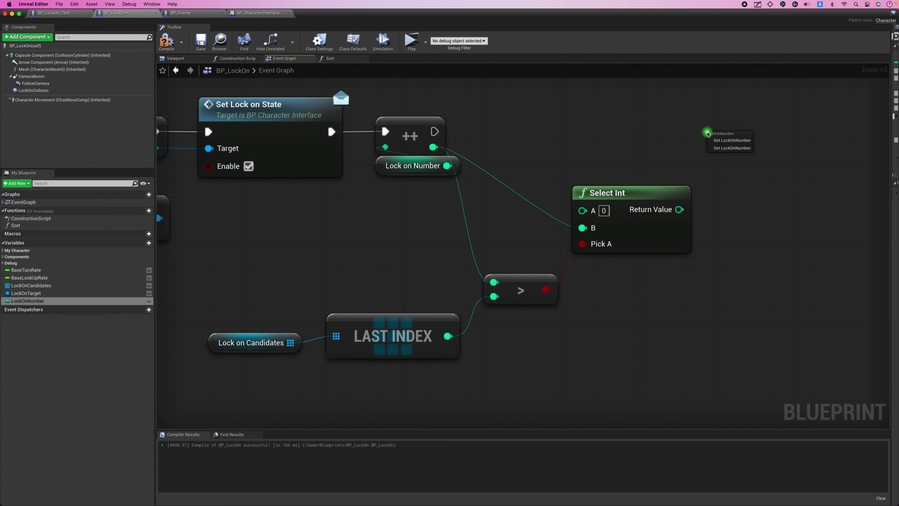
click(732, 148)
drag(721, 151, 435, 132)
mouse_move(750, 145)
mouse_down()
mouse_move(760, 125)
mouse_move(679, 210)
mouse_up()
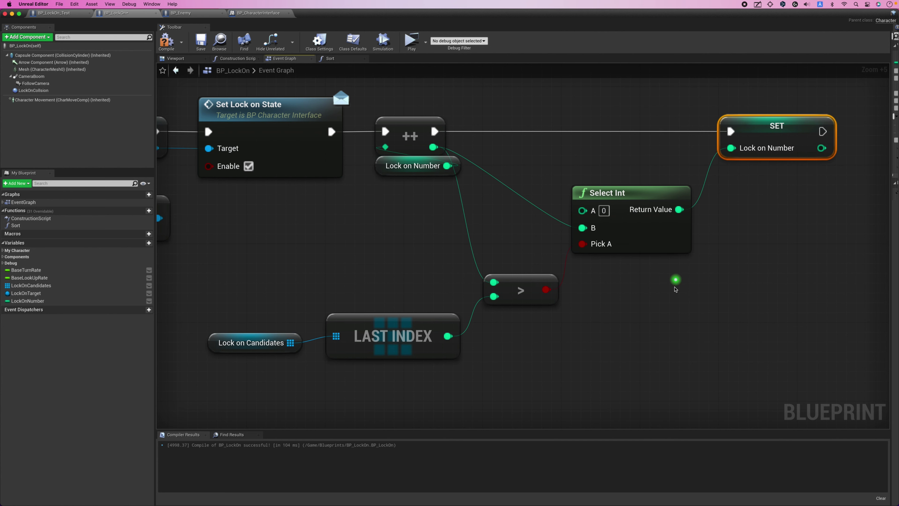
click(676, 289)
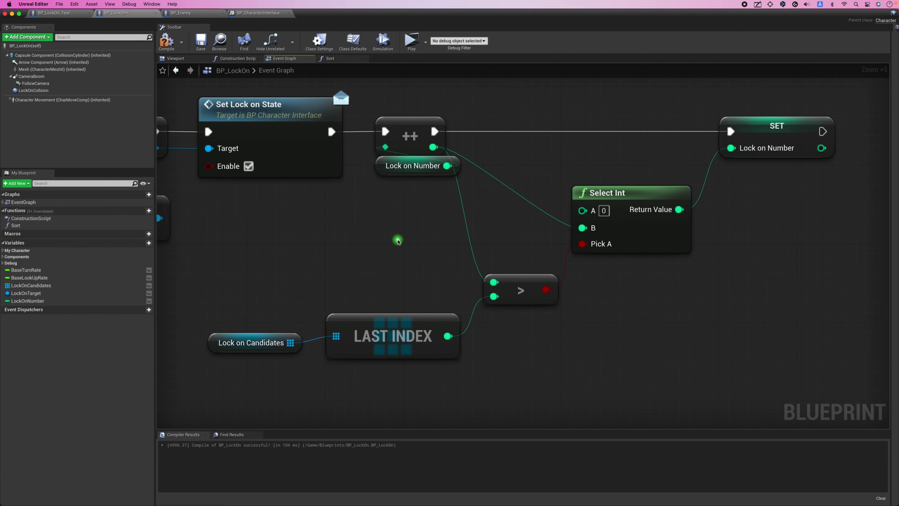
Play the game to check that lock-on cycles between enemies, then close the preview
click(251, 349)
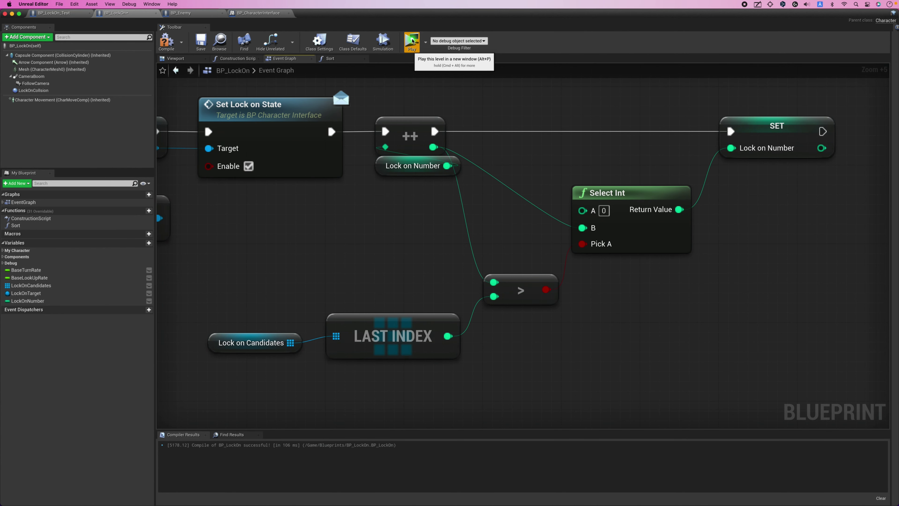
click(412, 41)
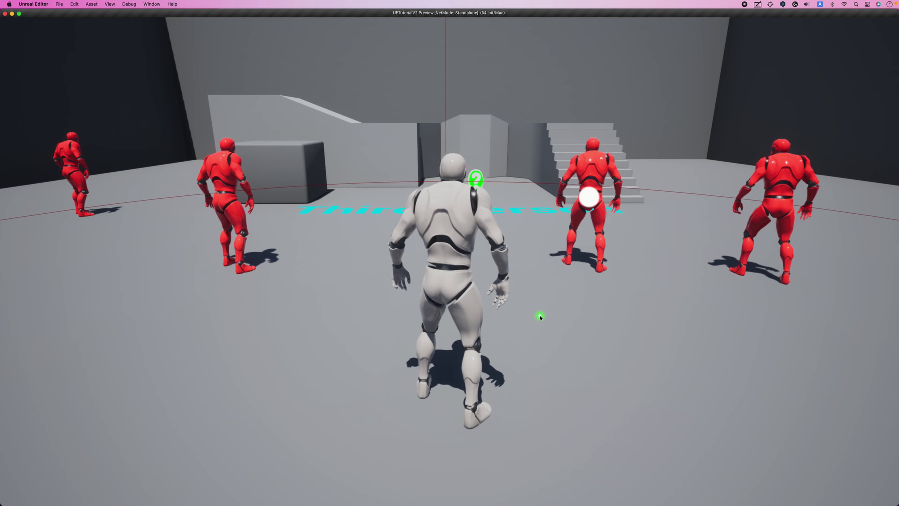
key(Escape)
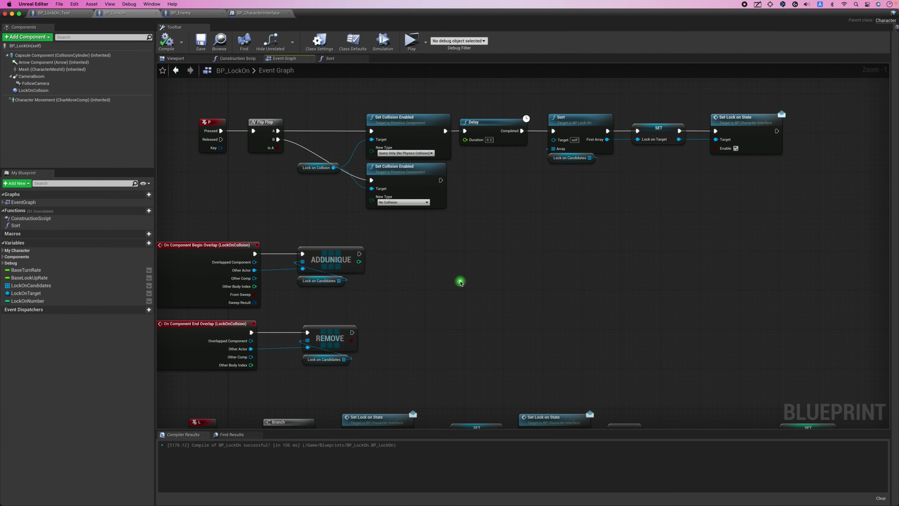
Create a new Boolean variable named LockOn
right_drag(460, 282, 458, 278)
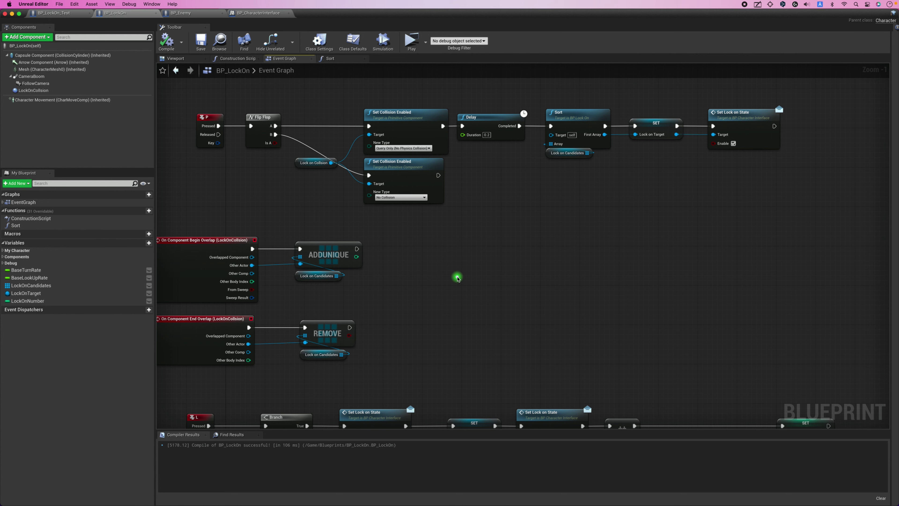
click(740, 125)
drag(740, 124, 731, 125)
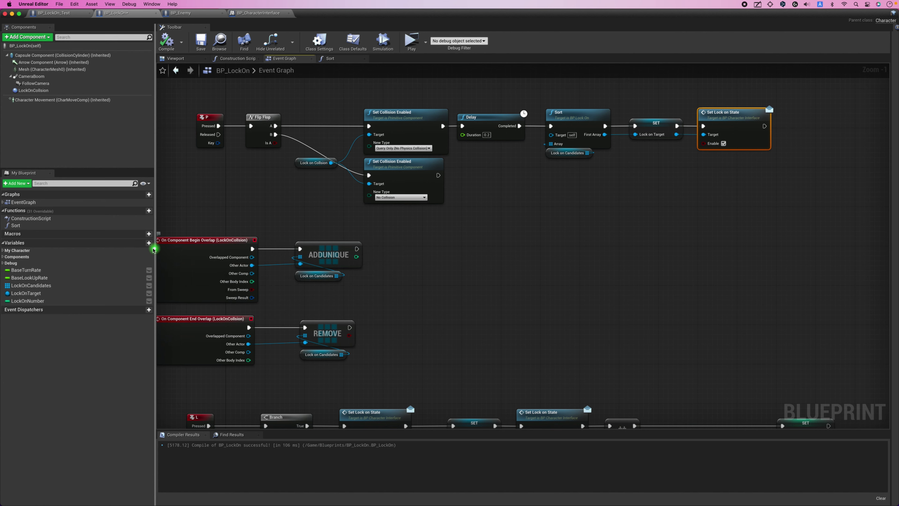
click(149, 244)
text(LockOn)
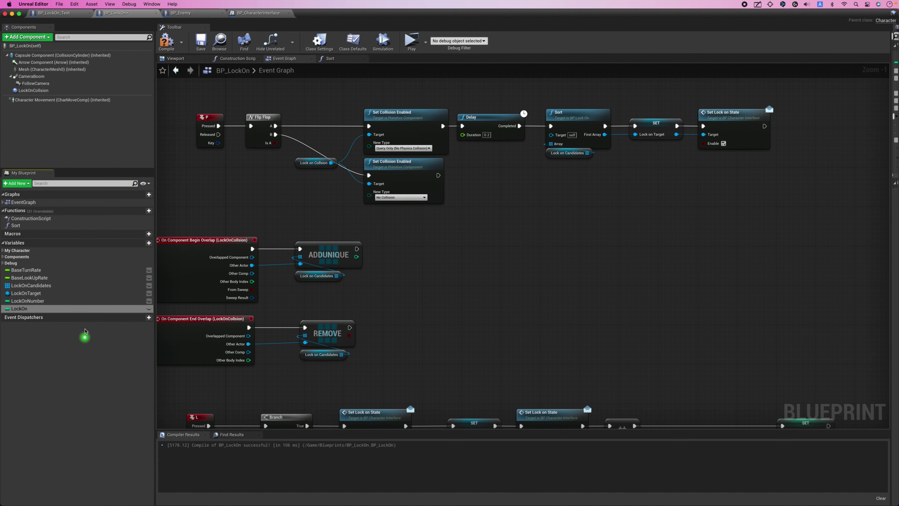
click(84, 309)
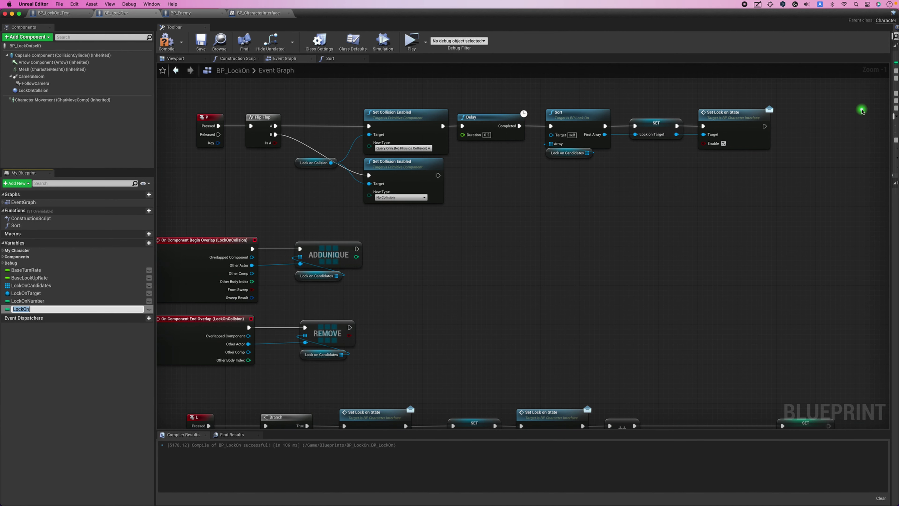
drag(885, 106, 750, 106)
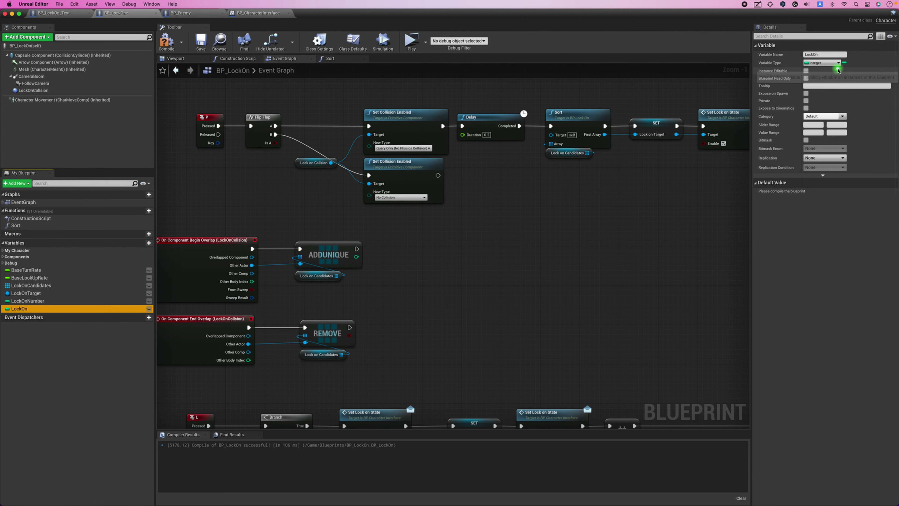
click(821, 63)
click(807, 80)
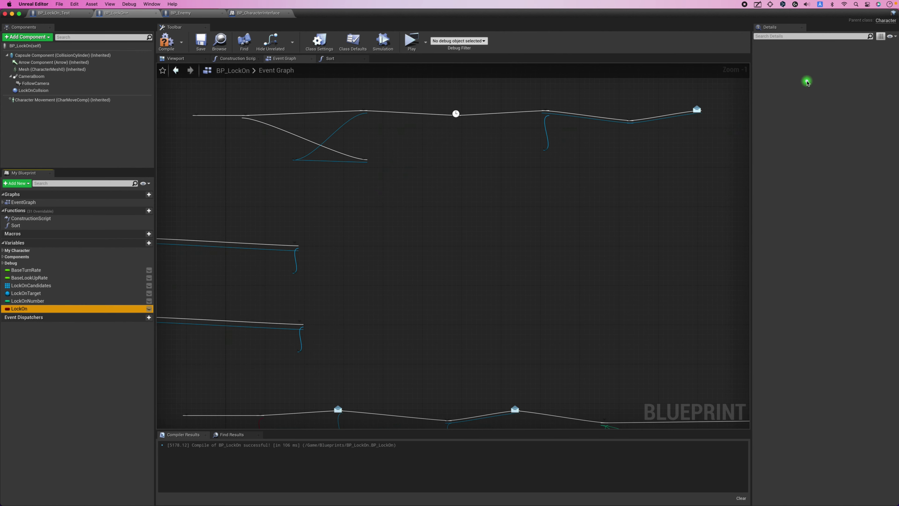
Add a SET LockOn node after Set Lock on State with LockOn ticked true
right_drag(673, 199, 417, 217)
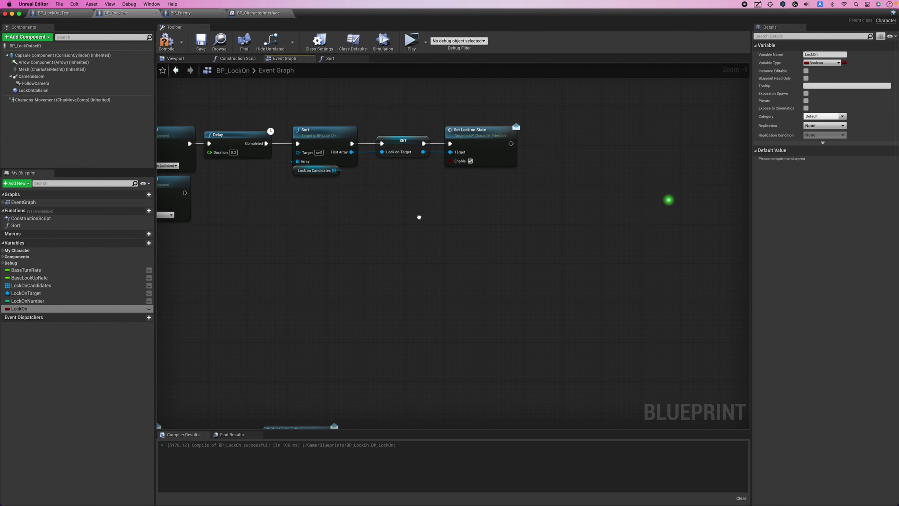
scroll(339, 255, up, 2)
drag(76, 307, 632, 98)
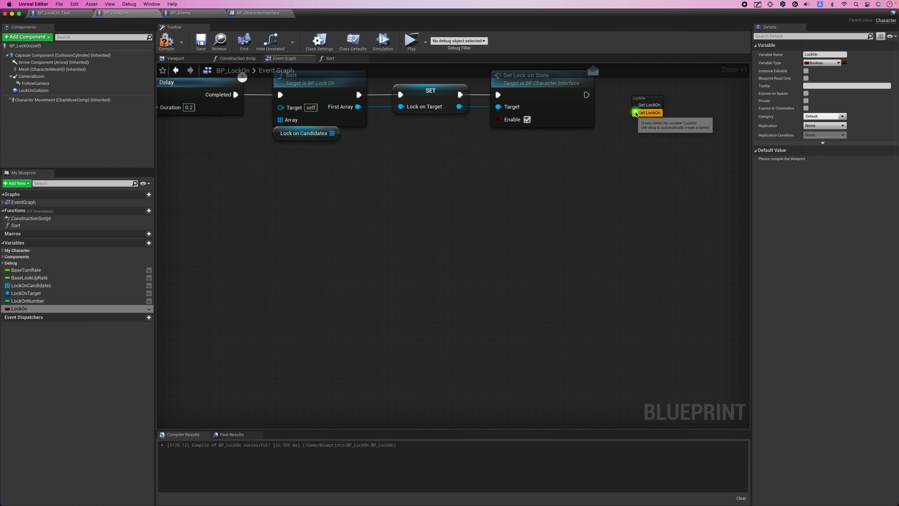
click(649, 113)
scroll(429, 180, down, 2)
scroll(429, 180, down, 1)
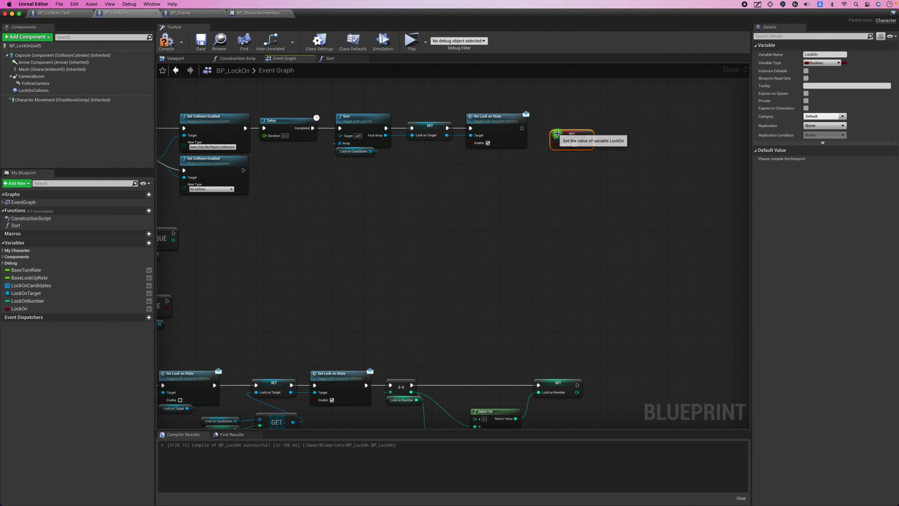
mouse_move(572, 134)
mouse_down()
mouse_move(554, 121)
mouse_move(521, 128)
mouse_up()
click(557, 132)
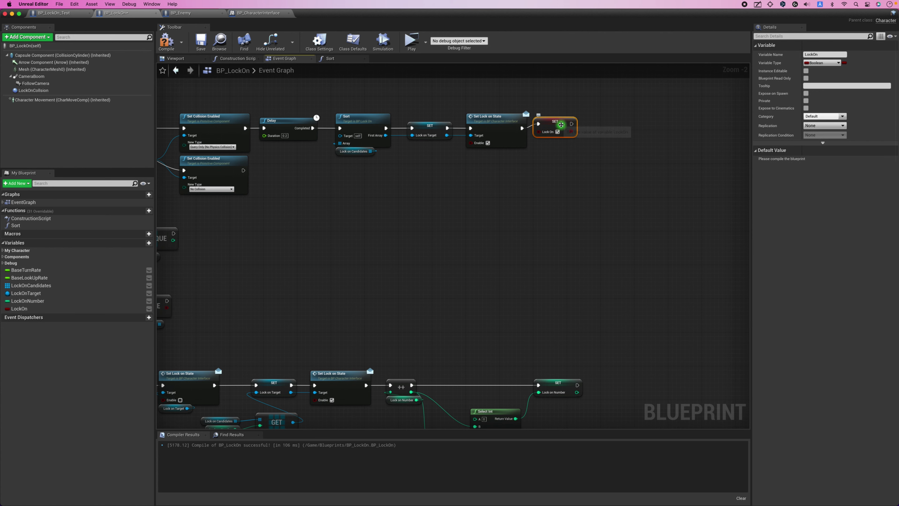
click(518, 169)
Add a SET LockOn node, left false, running after collision is disabled
scroll(435, 202, up, 1)
scroll(362, 201, up, 1)
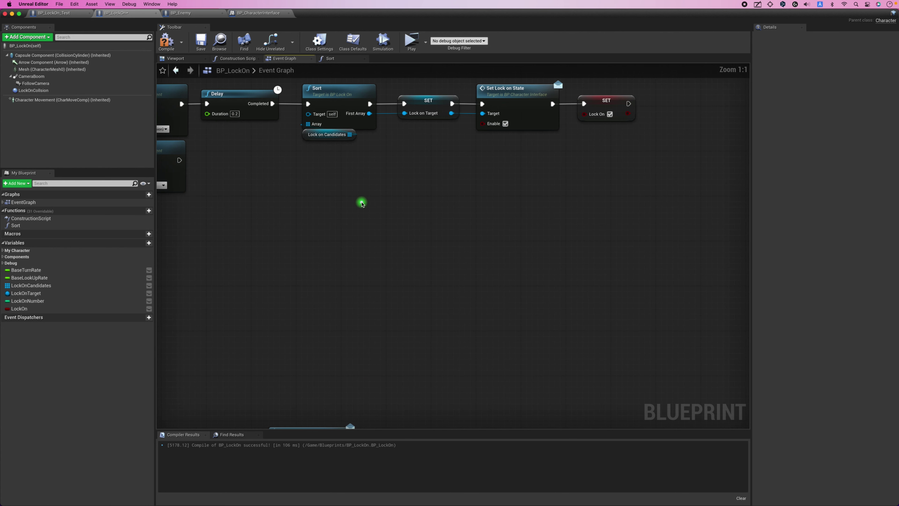
right_drag(361, 201, 583, 242)
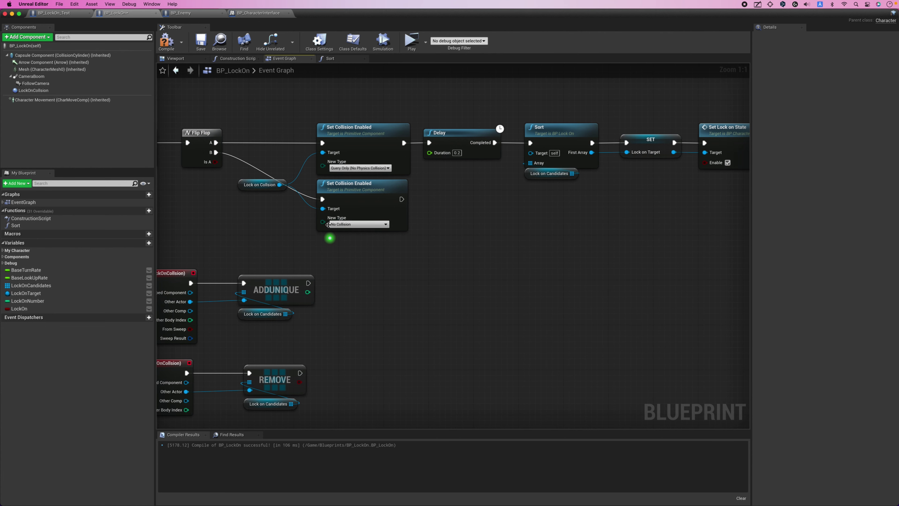
scroll(315, 244, up, 1)
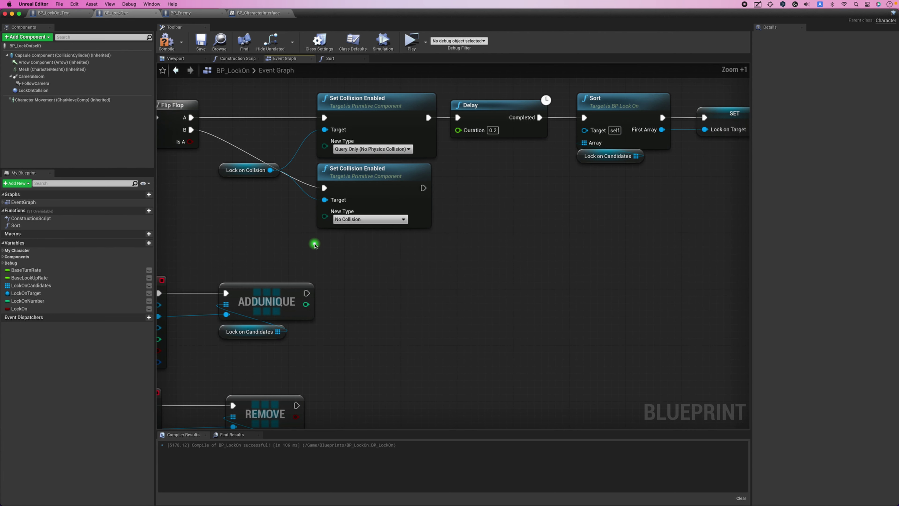
click(61, 309)
drag(61, 311, 322, 270)
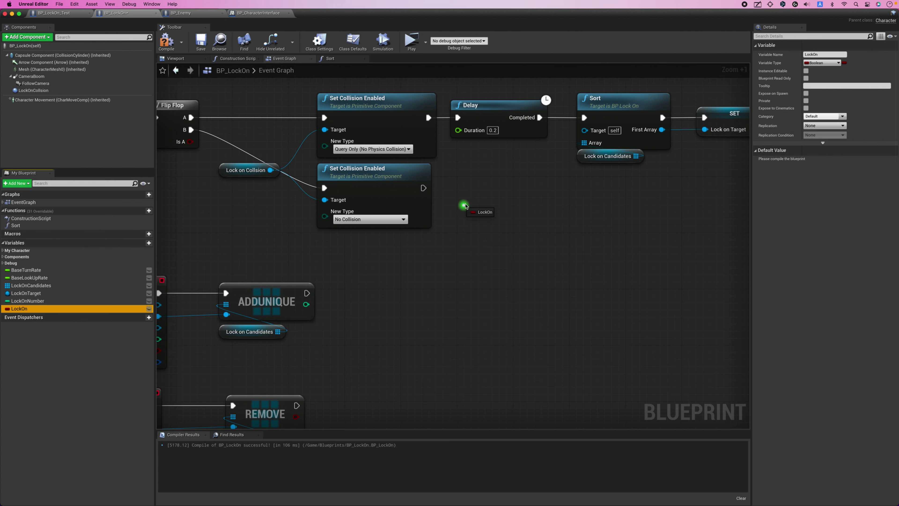
drag(465, 206, 423, 187)
click(476, 214)
drag(508, 205, 494, 191)
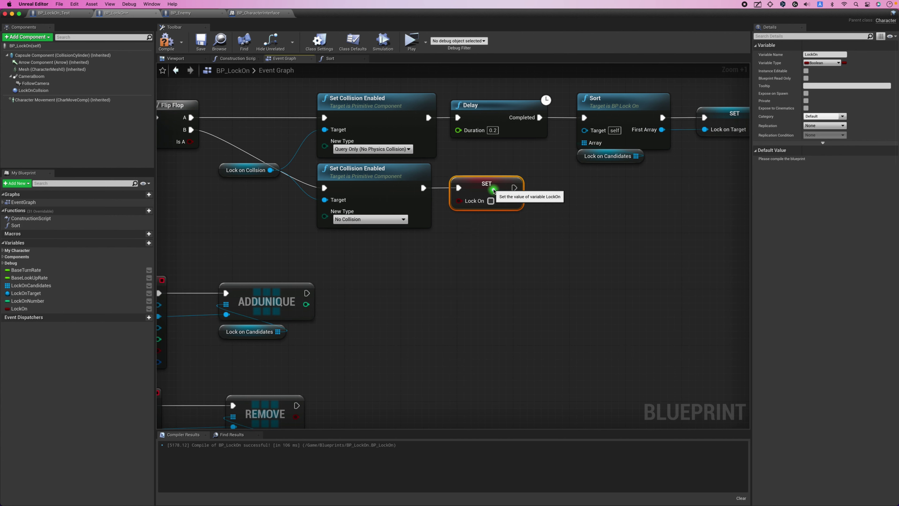
scroll(491, 269, down, 2)
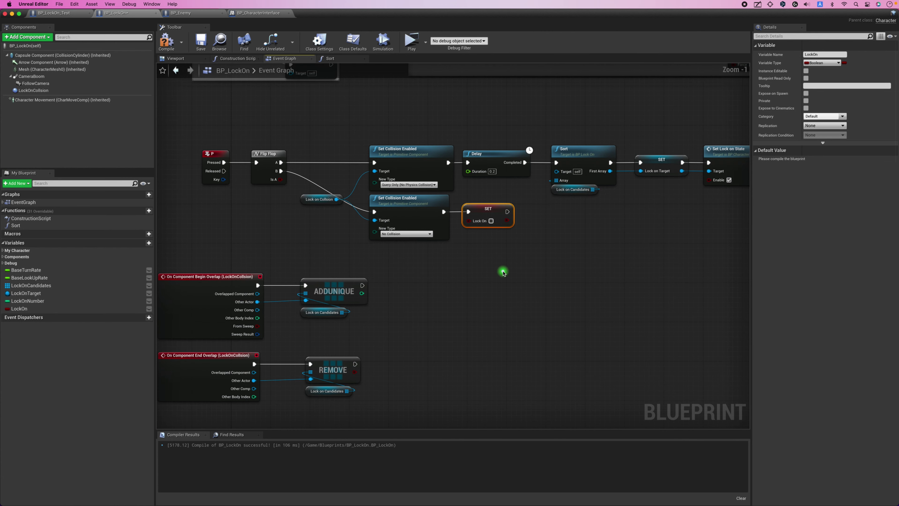
right_drag(499, 271, 413, 231)
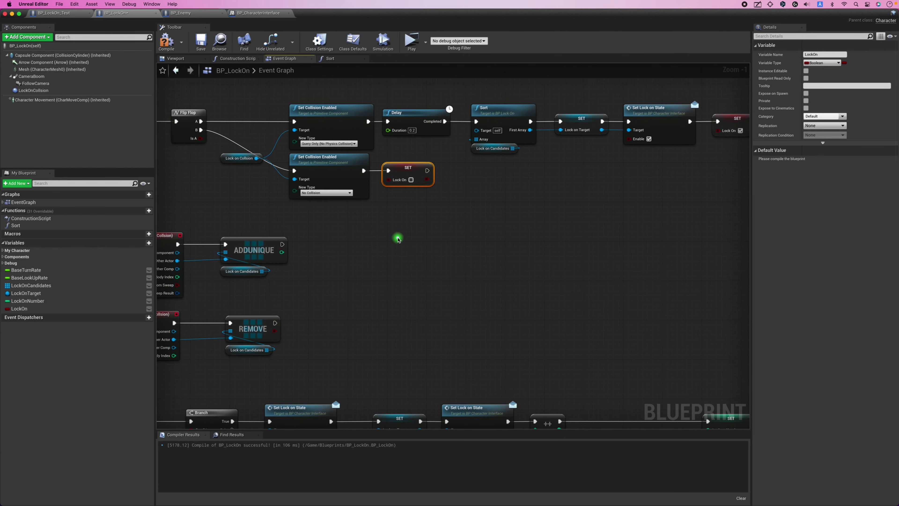
scroll(398, 237, up, 2)
Add a new Event Tick node to the Event Graph
click(320, 254)
right_click(361, 259)
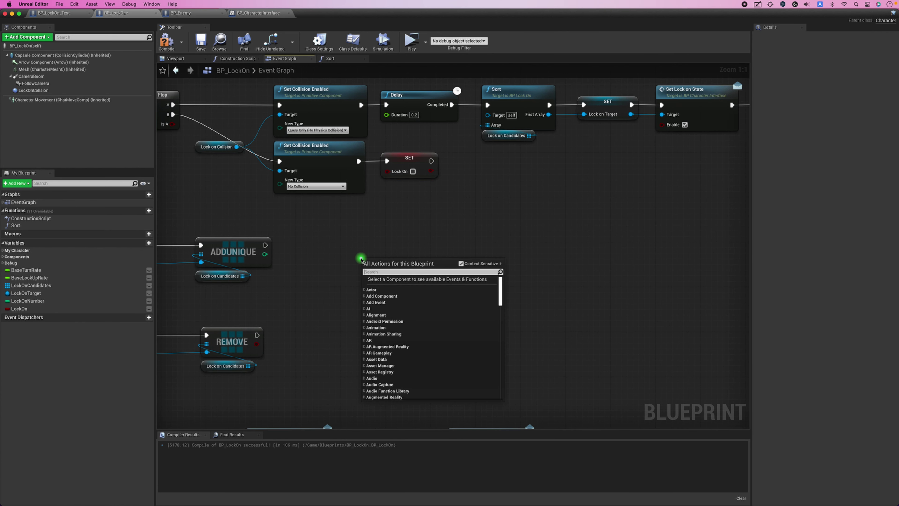
text(tick)
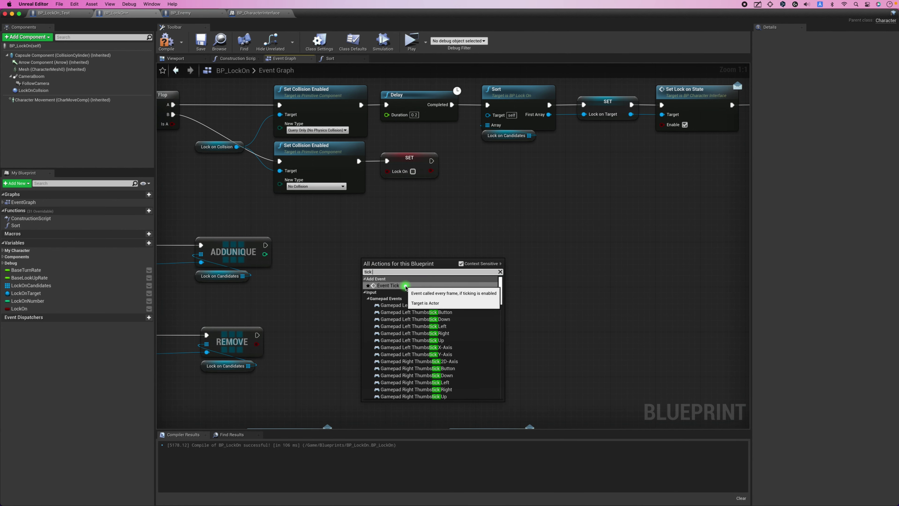
click(386, 285)
drag(379, 262, 356, 255)
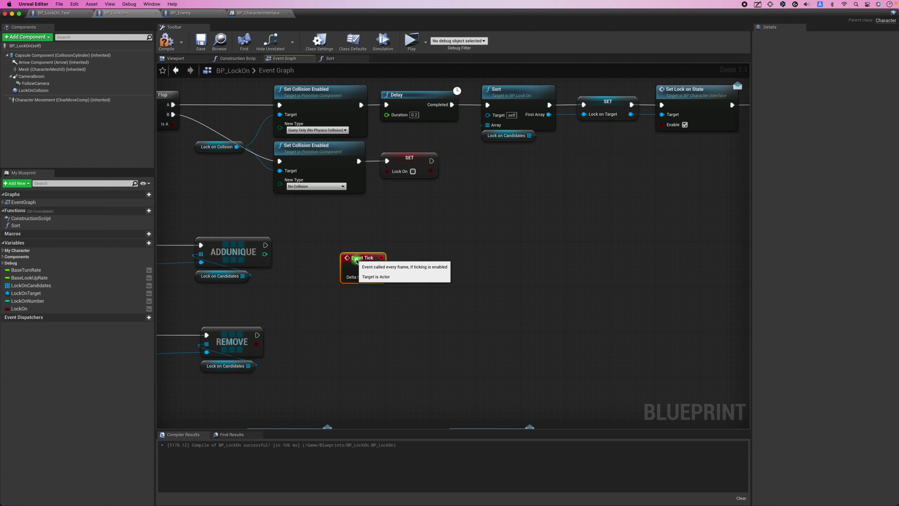
scroll(443, 264, up, 1)
scroll(439, 261, up, 2)
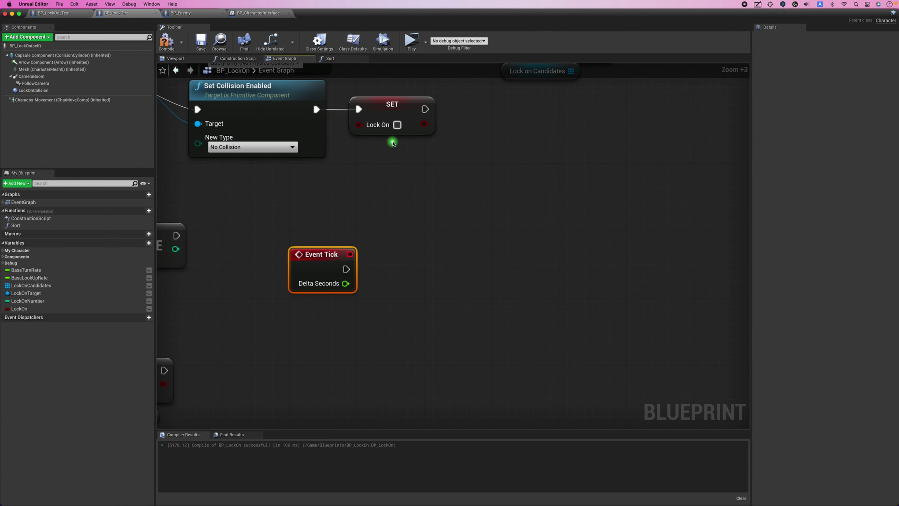
Drive a Branch on the Lock On getter from Event Tick
drag(63, 308, 339, 314)
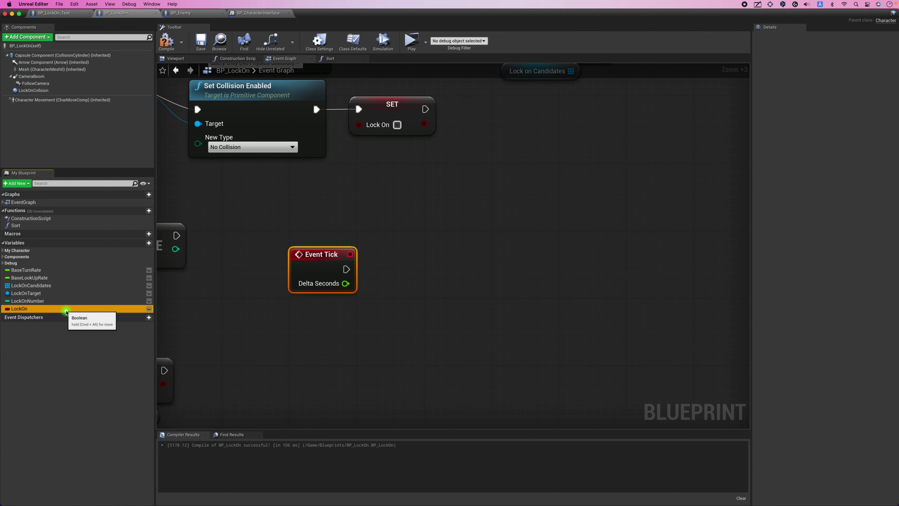
drag(399, 304, 399, 305)
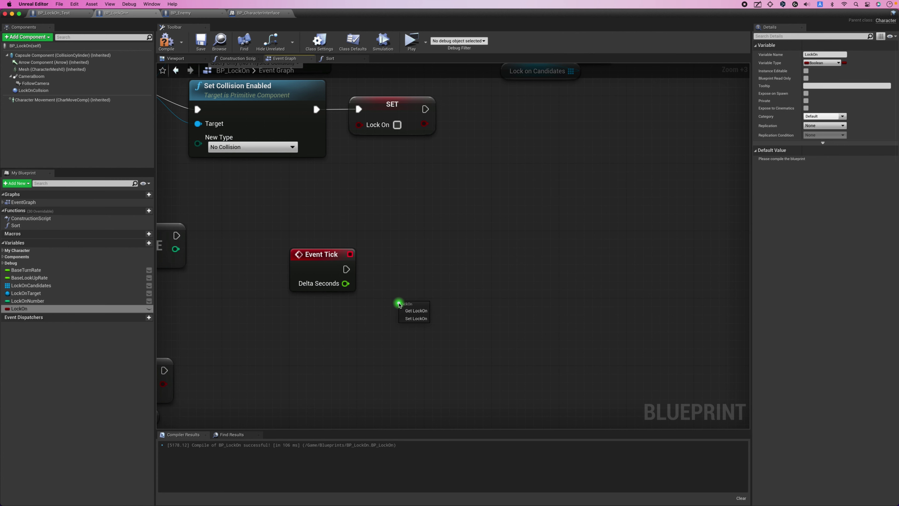
click(407, 310)
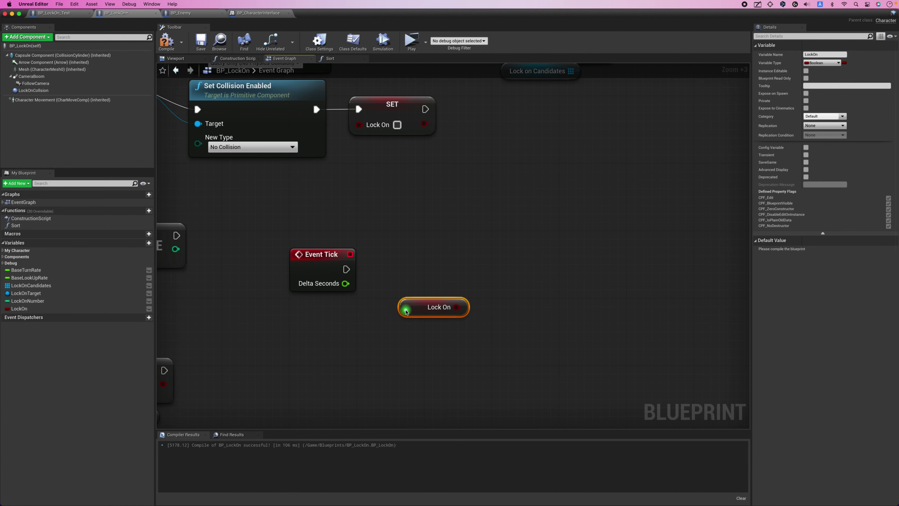
drag(453, 308, 475, 290)
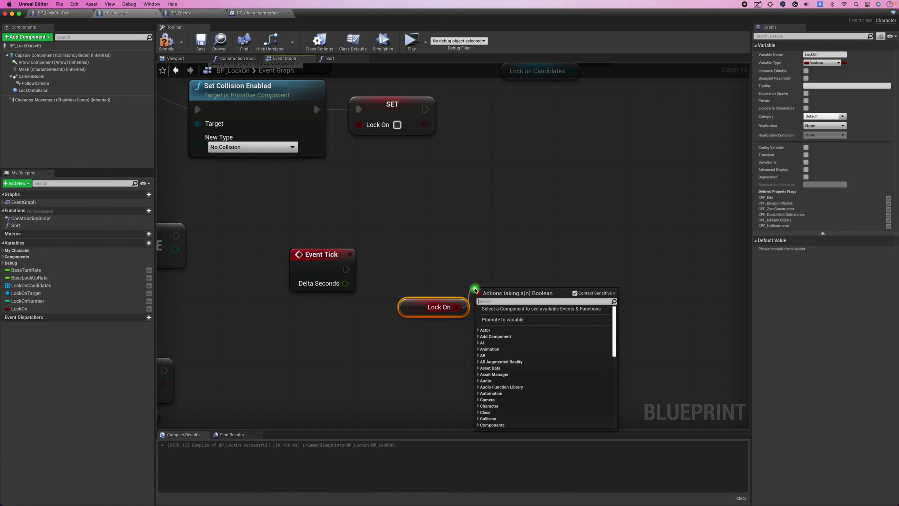
text(branch)
key(Return)
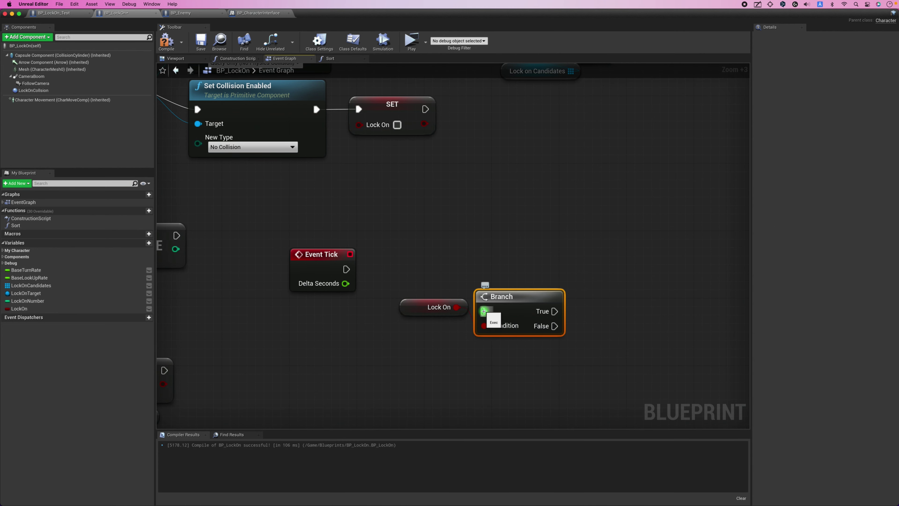
drag(483, 311, 347, 269)
drag(485, 293, 410, 252)
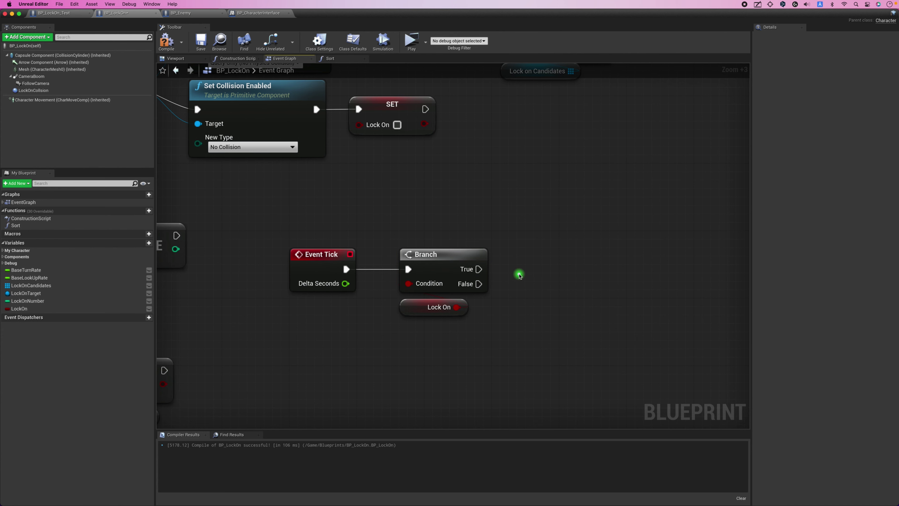
right_drag(520, 276, 426, 254)
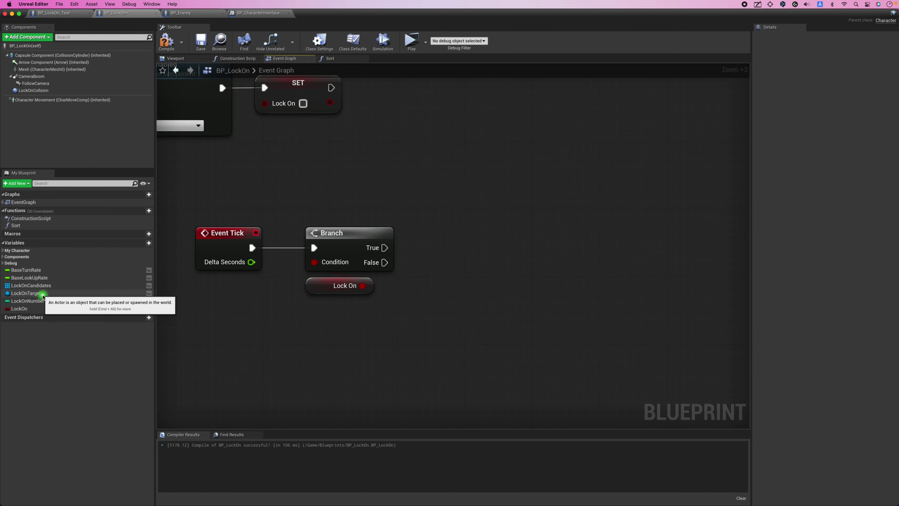
Add a validated Get of Lock on Target and run it from the Branch's True output
click(41, 295)
drag(41, 295, 442, 258)
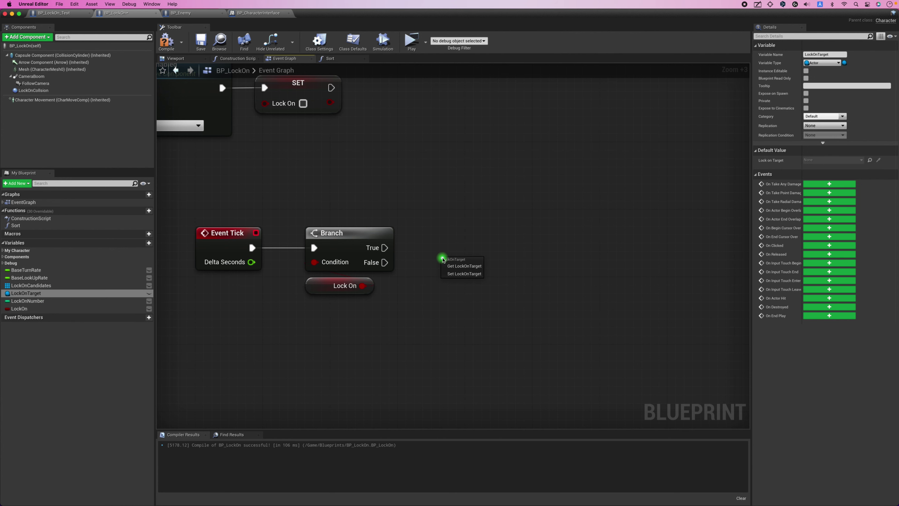
click(448, 265)
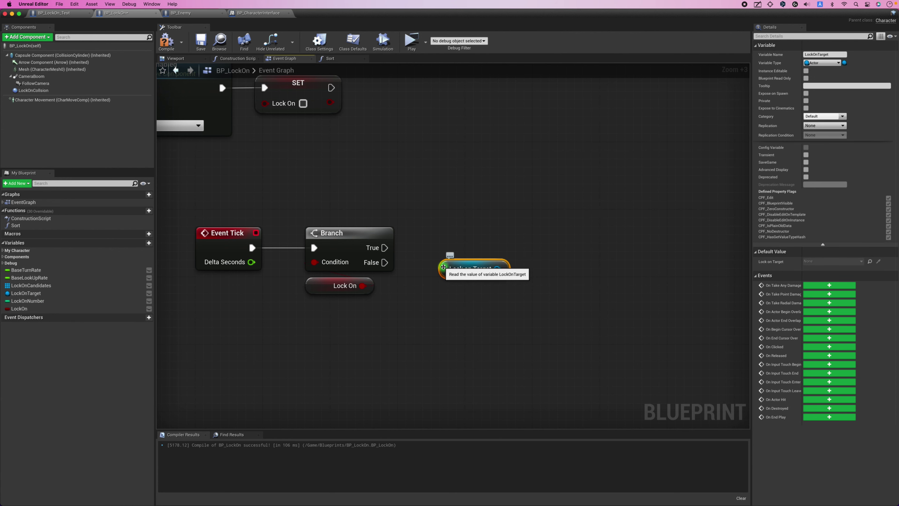
right_click(445, 270)
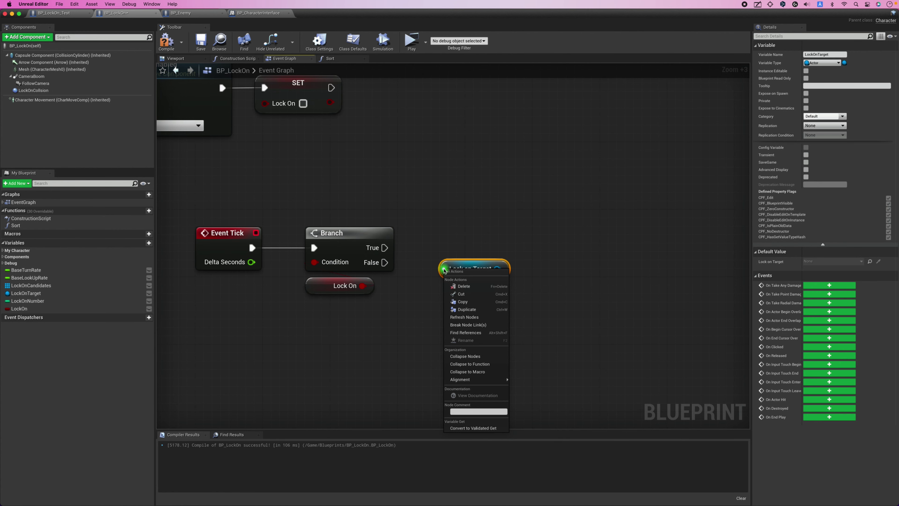
click(475, 428)
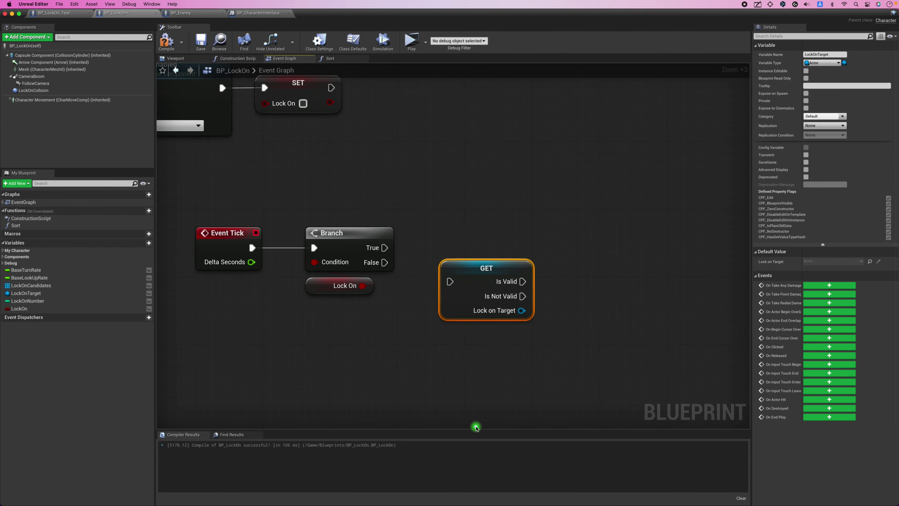
drag(490, 280, 481, 247)
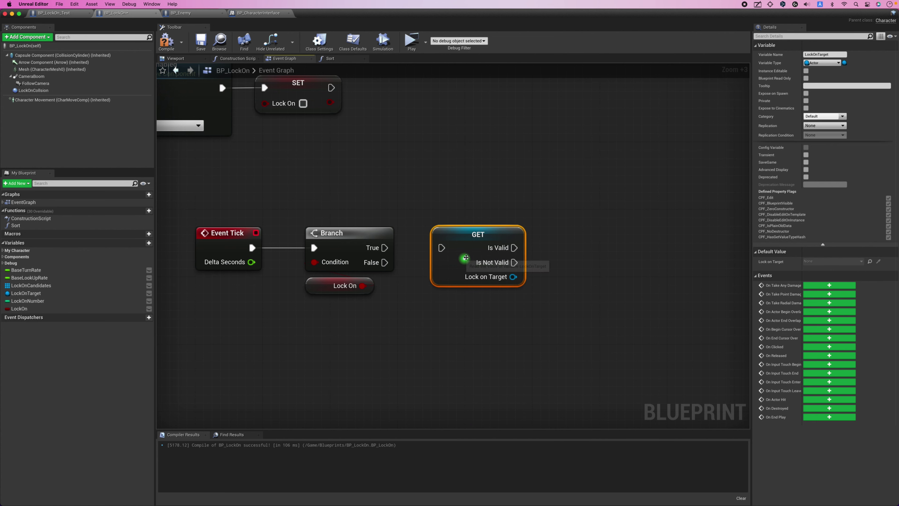
right_click(452, 238)
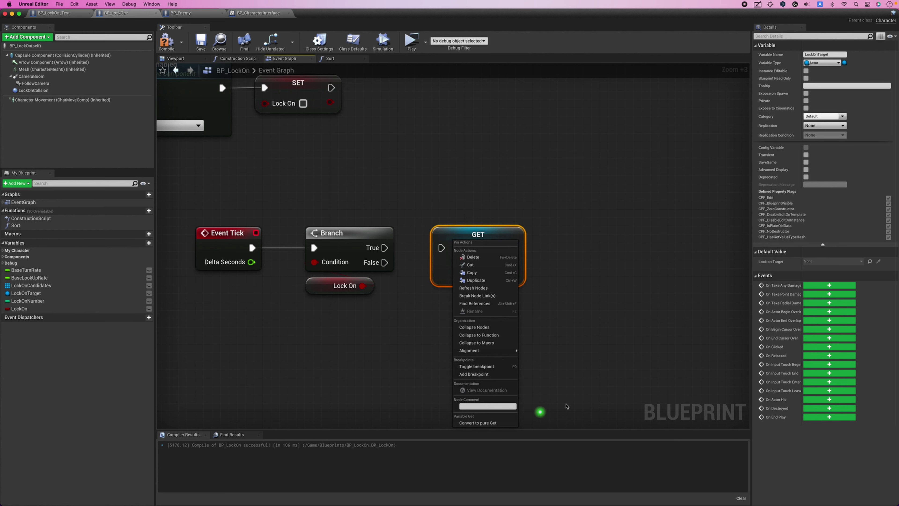
click(601, 371)
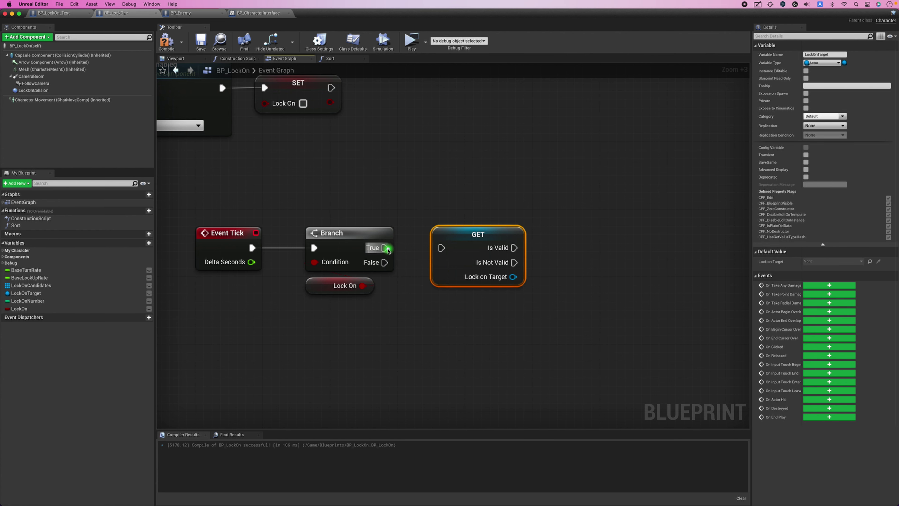
drag(388, 250, 441, 248)
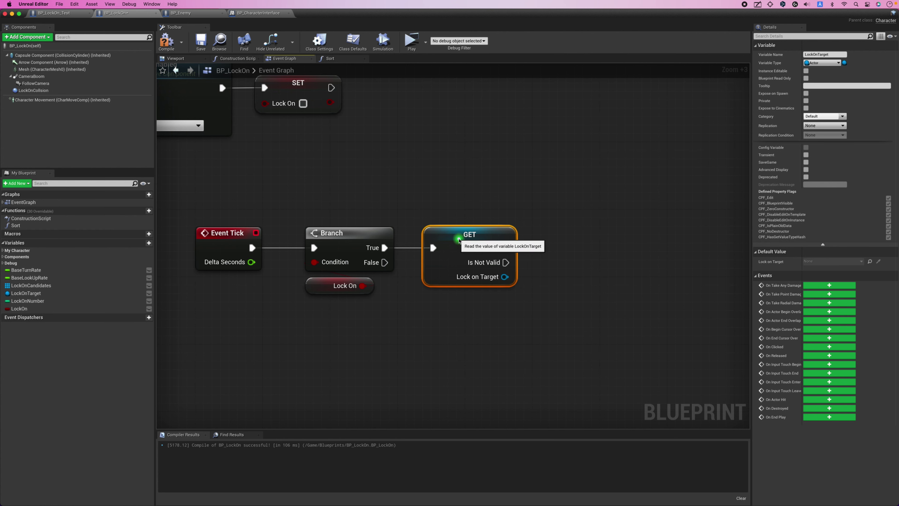
click(558, 246)
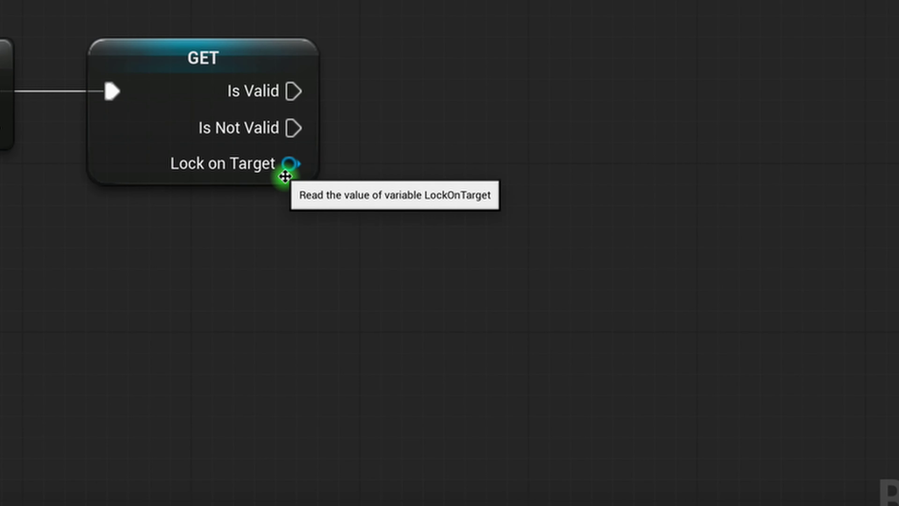
Add a GetActorLocation node for Lock on Target and a duplicate GetActorLocation below it
drag(505, 276, 516, 286)
drag(355, 214, 372, 221)
text(g)
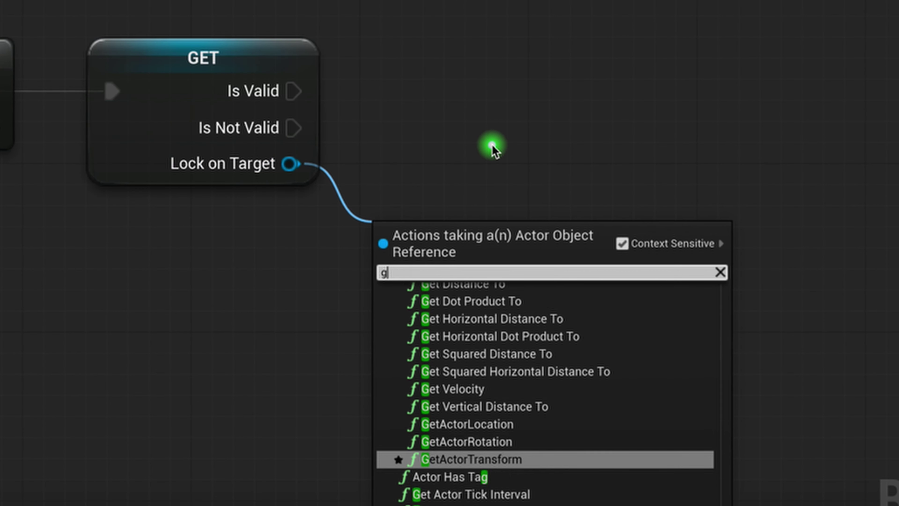
text(et ac)
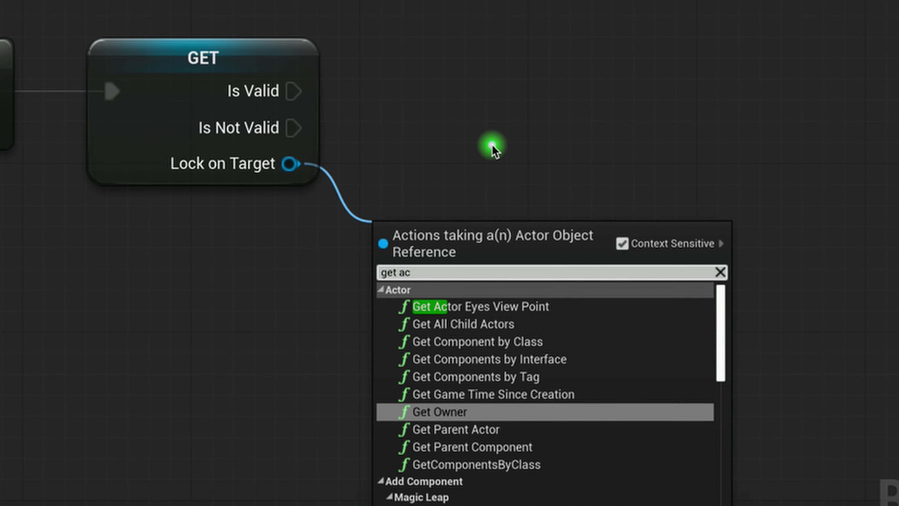
text(tor lo)
key(Return)
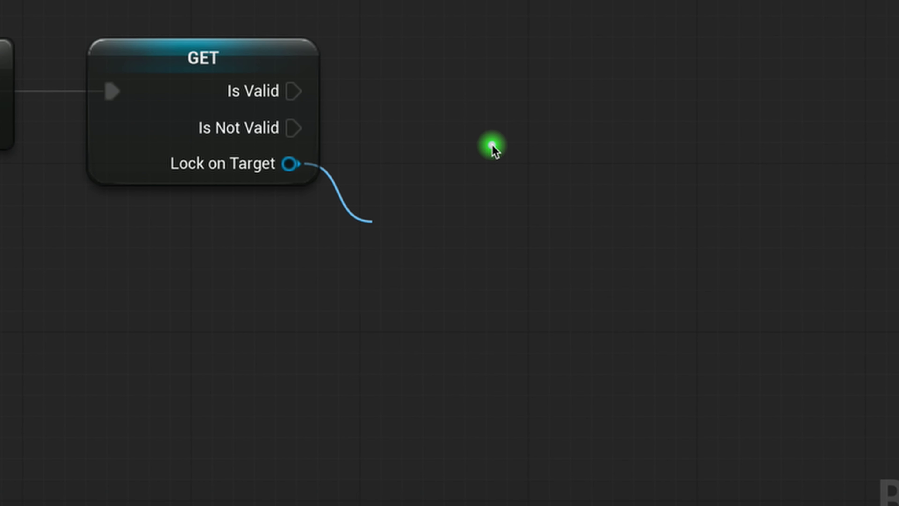
drag(482, 265, 482, 184)
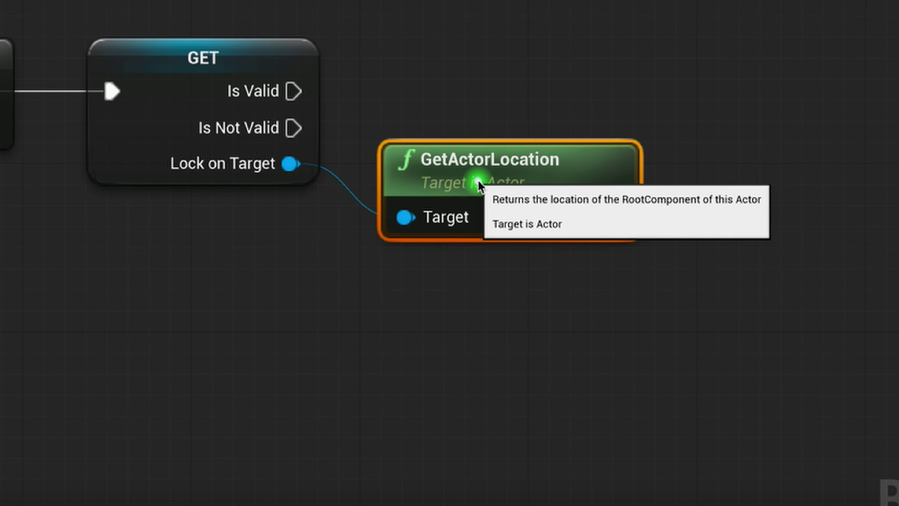
key(ctrl+w)
drag(699, 357, 407, 277)
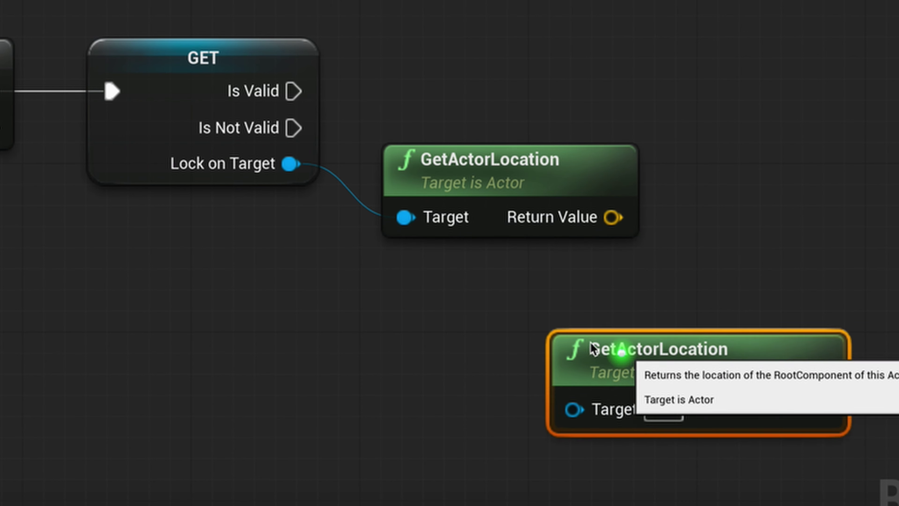
click(778, 298)
Add Find Look at Rotation and wire the self location to Start and the lock target's location to Target
right_click(506, 231)
text(fi)
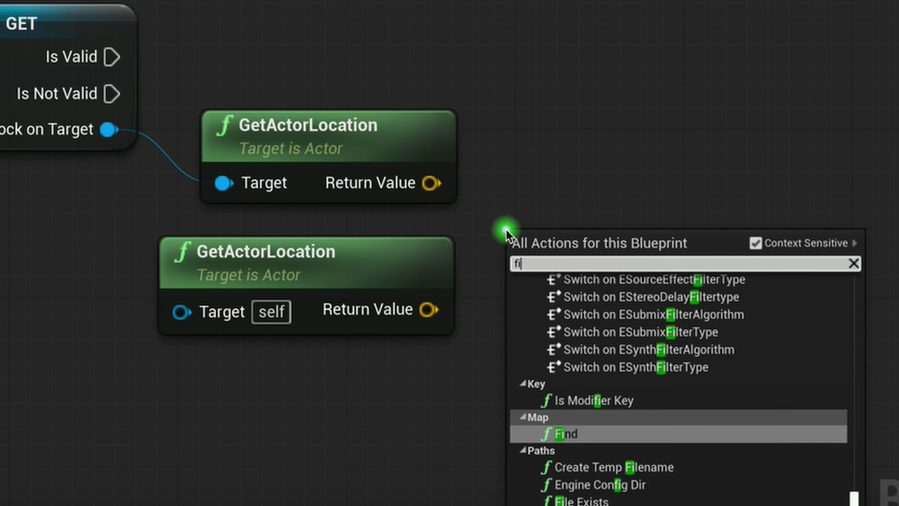
text(nd loo)
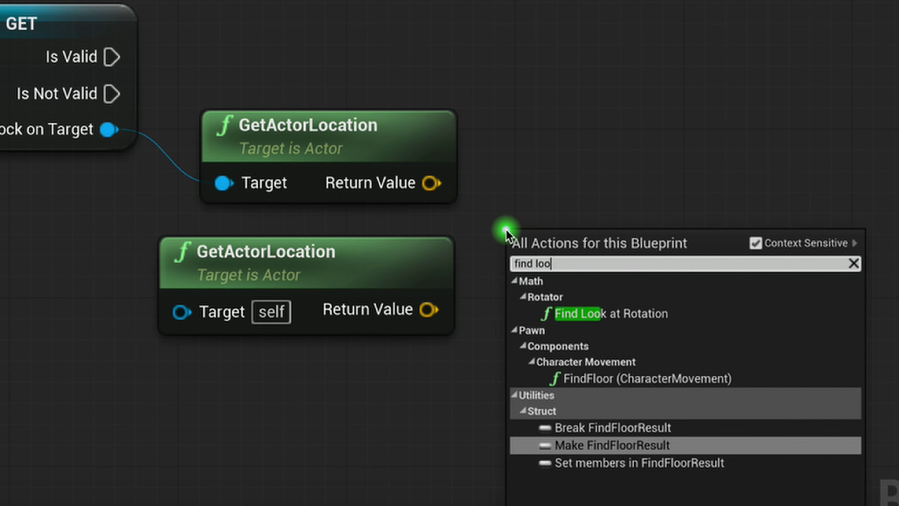
click(616, 313)
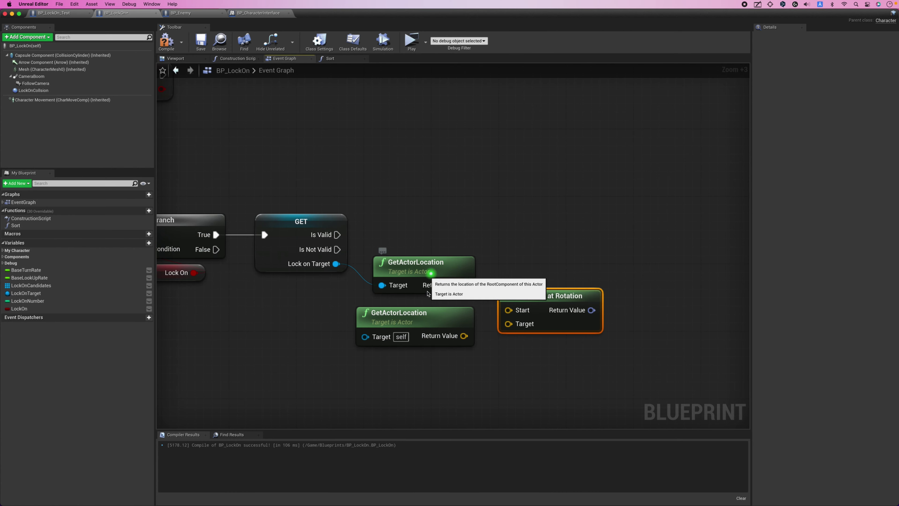
drag(428, 293, 437, 377)
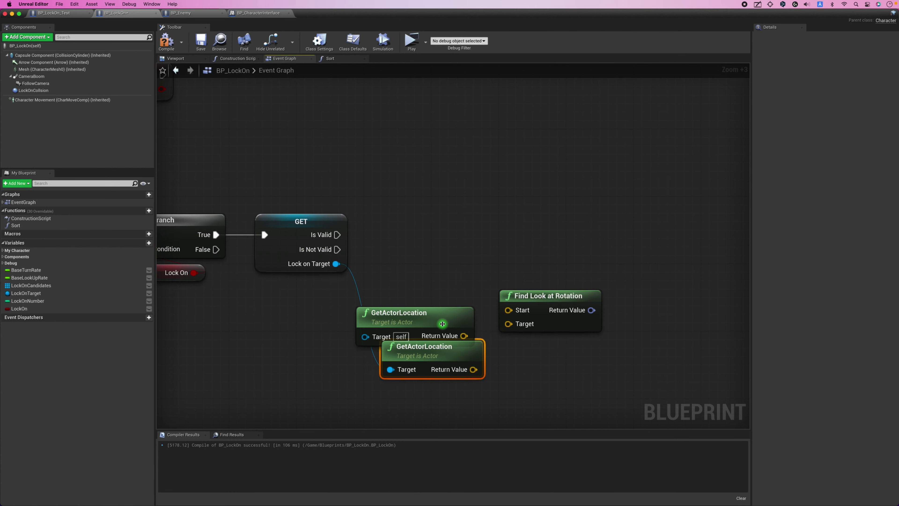
drag(398, 324, 405, 272)
drag(409, 270, 427, 270)
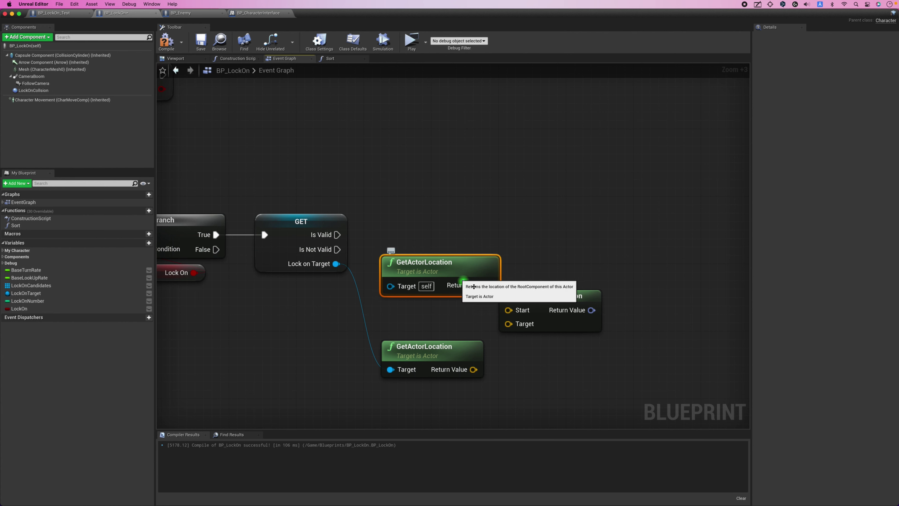
drag(498, 294, 530, 293)
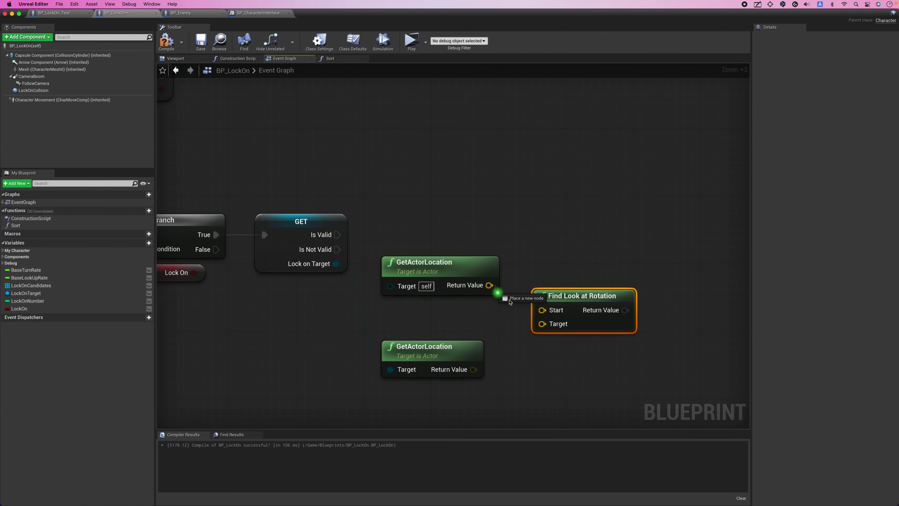
drag(488, 286, 541, 310)
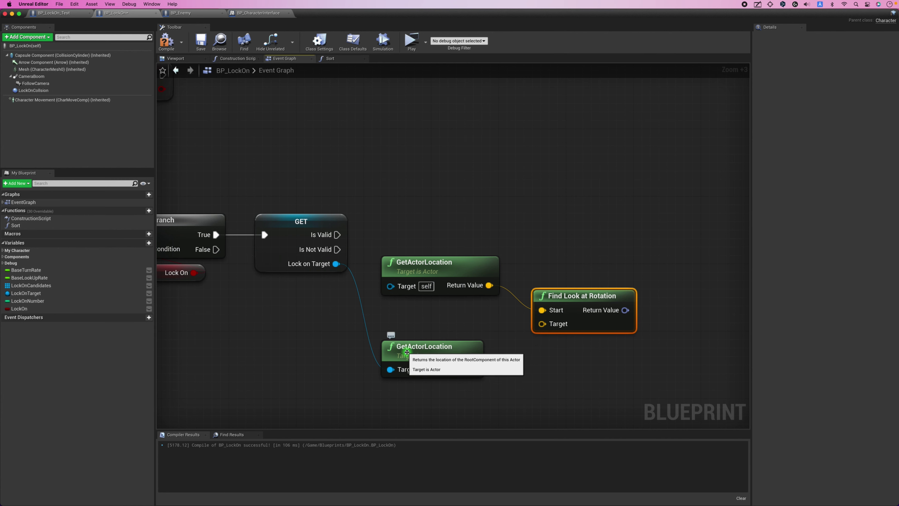
drag(424, 365, 423, 349)
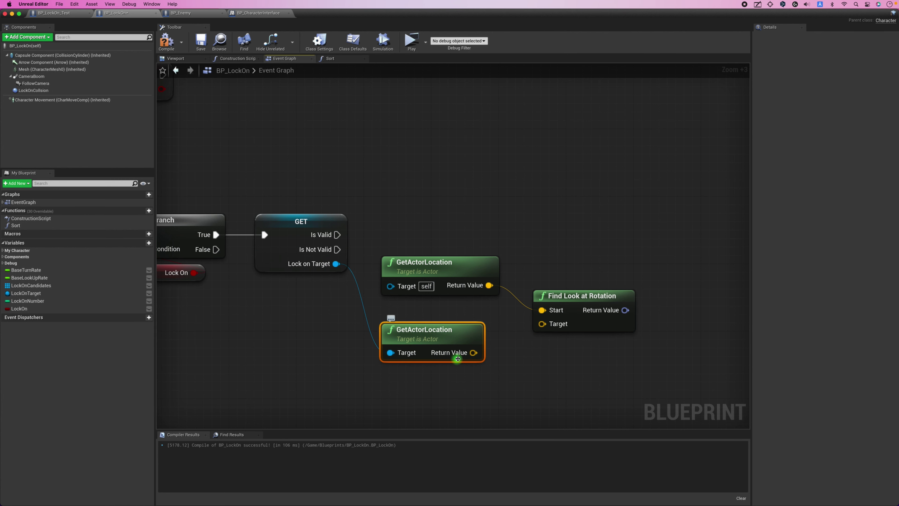
drag(473, 356, 558, 306)
drag(457, 338, 473, 339)
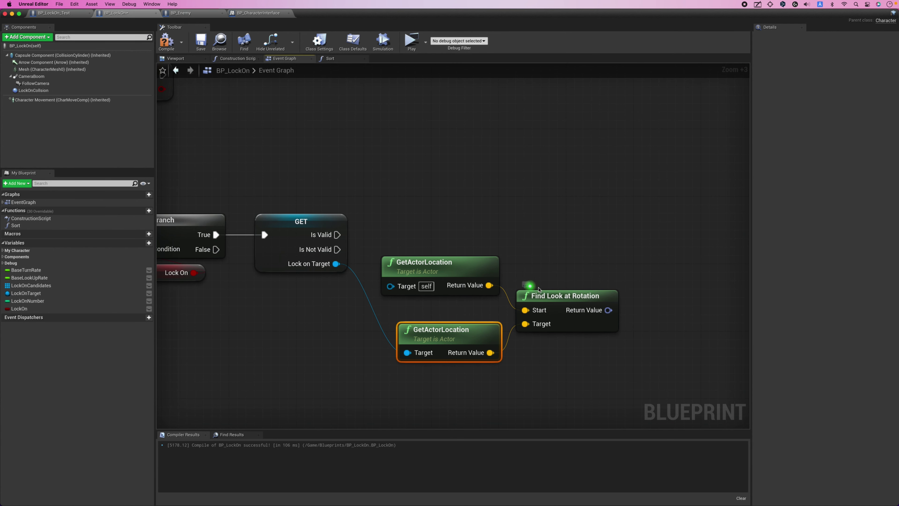
Add SetActorRotation fed by the look-at Return Value, executed from Is Valid
drag(608, 310, 666, 260)
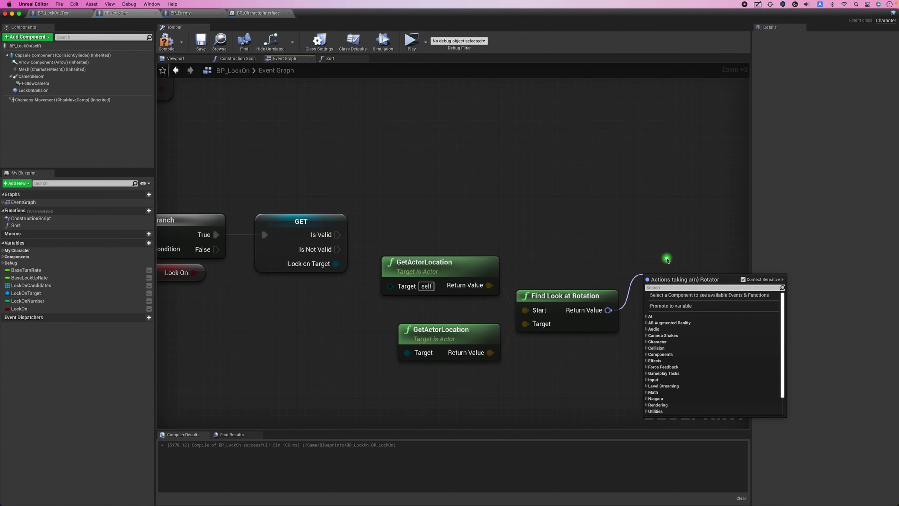
text(set act)
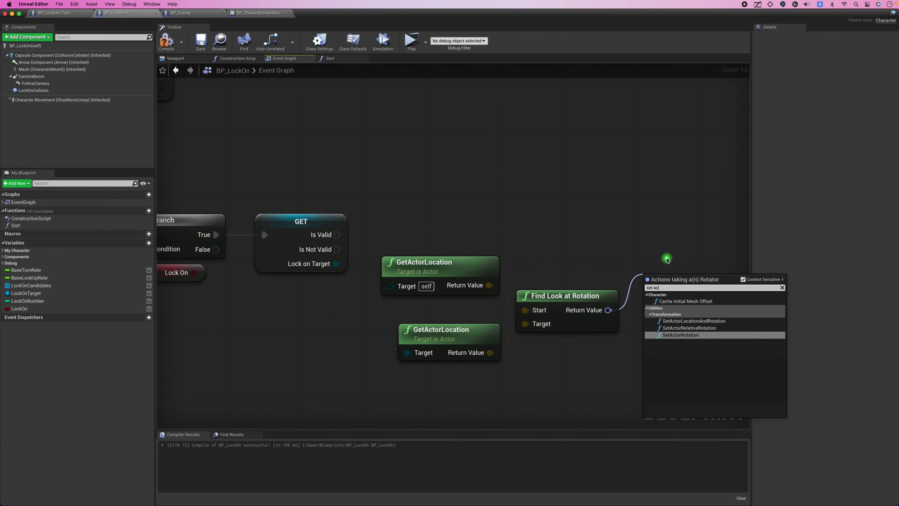
text(or)
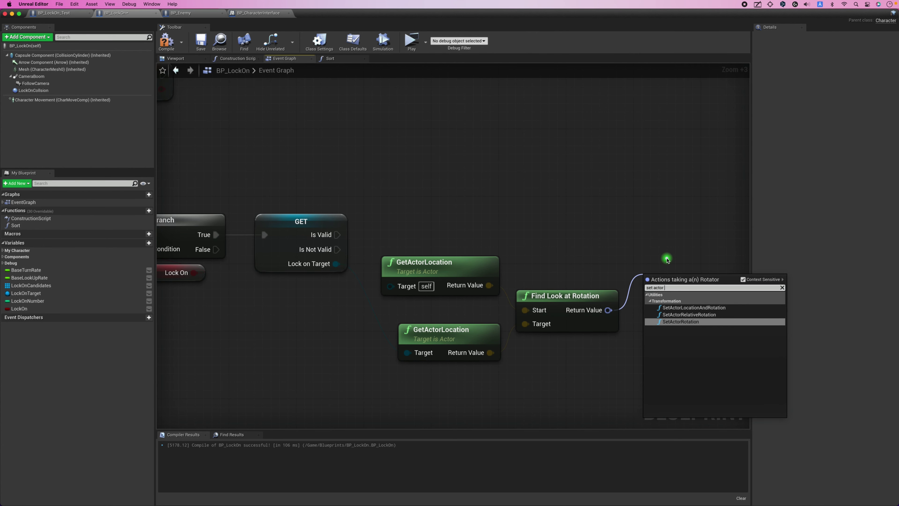
key(Return)
mouse_move(666, 284)
mouse_down()
mouse_move(657, 224)
mouse_move(335, 241)
mouse_up()
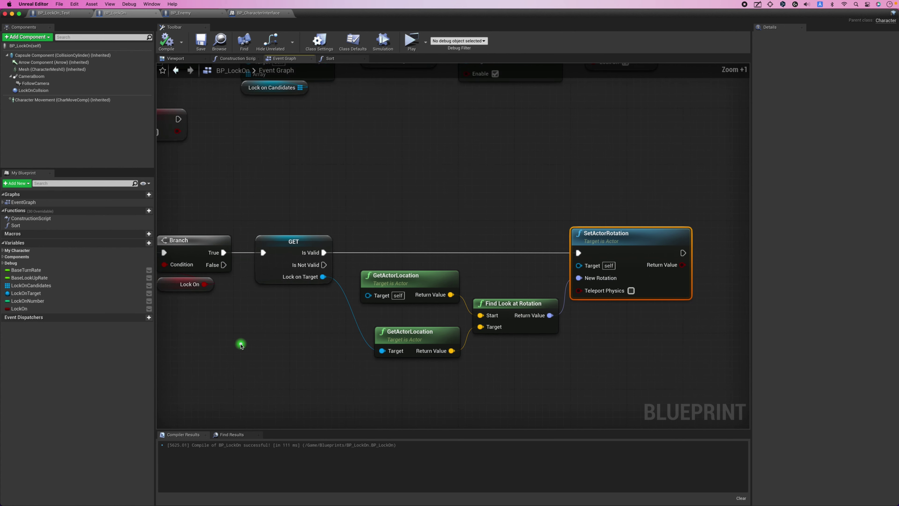
right_drag(240, 345, 391, 321)
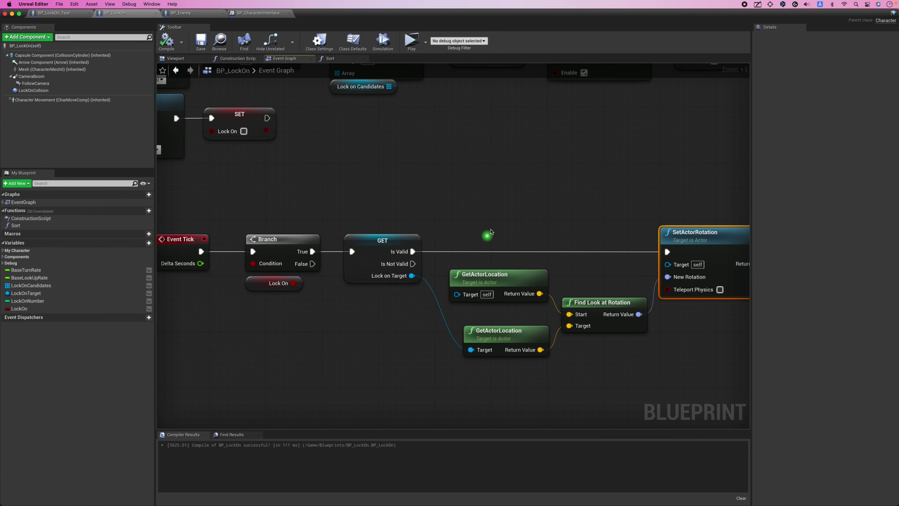
scroll(501, 195, up, 1)
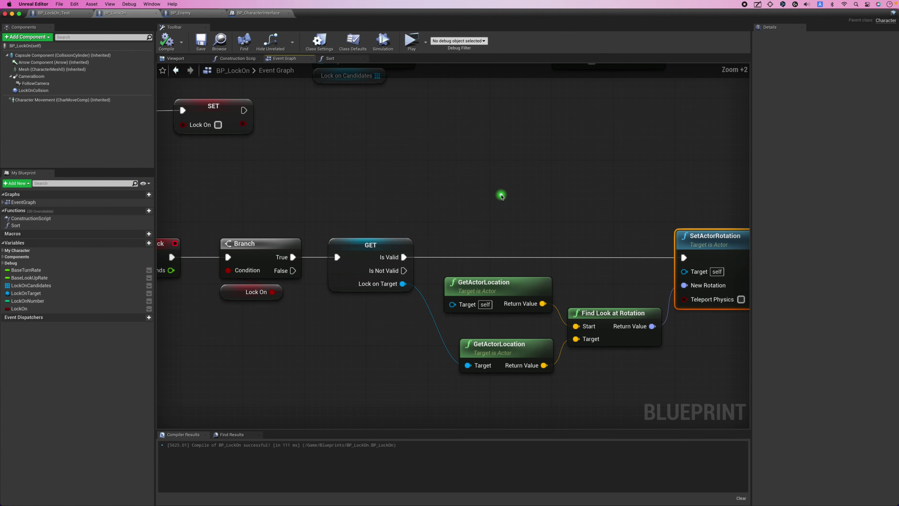
click(412, 41)
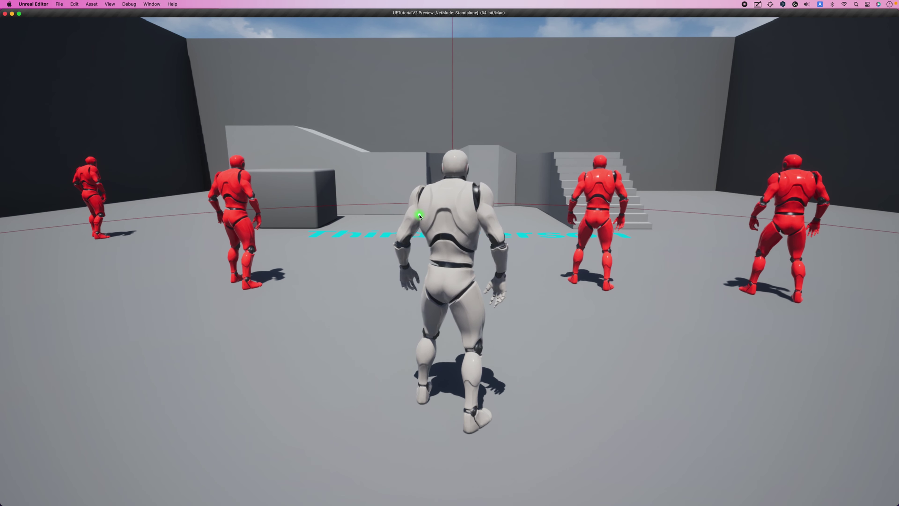
key(Tab)
key(Tab)
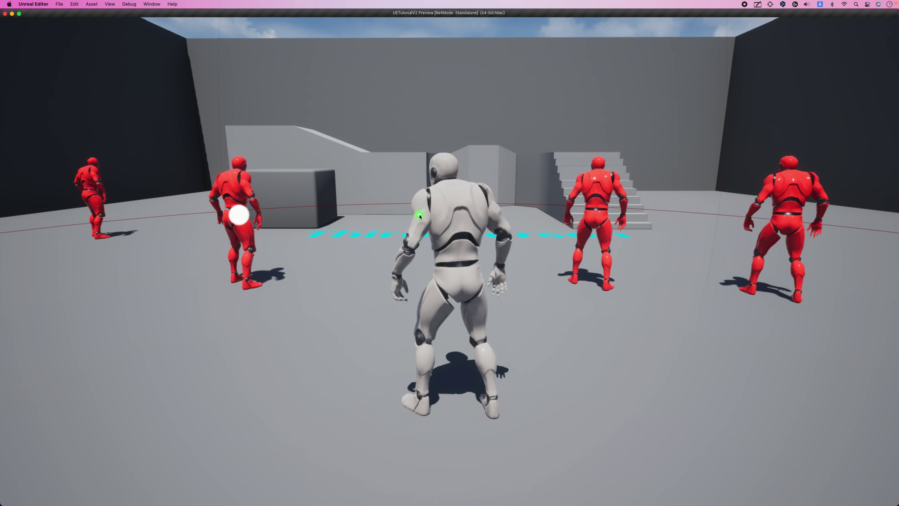
key(Tab)
key(Tab)
key(Tab)
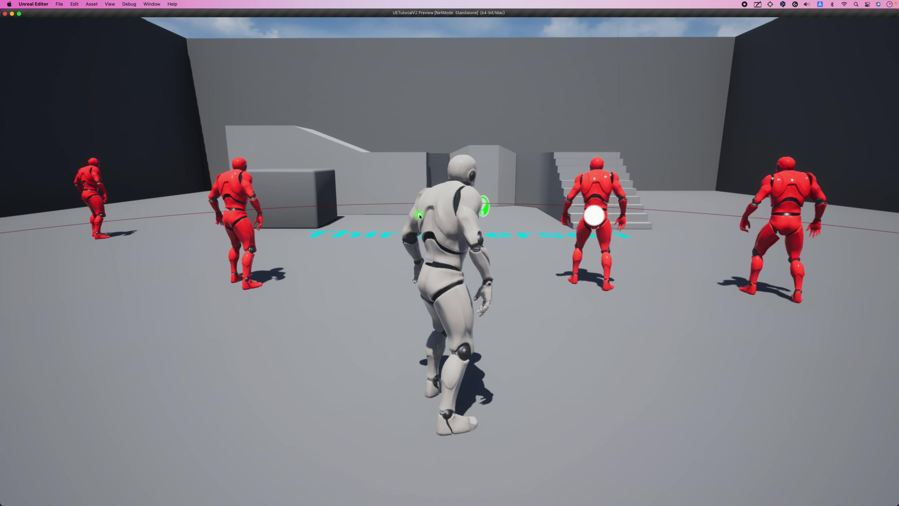
key(Tab)
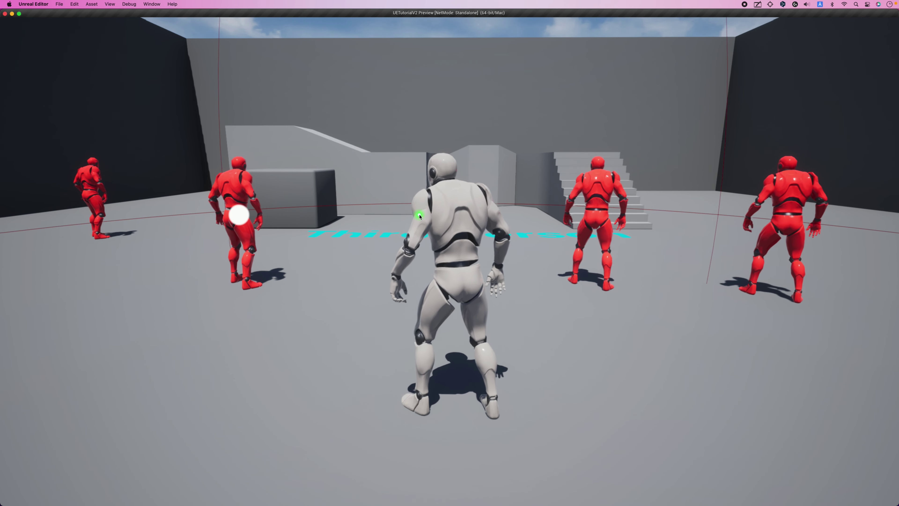
key(Escape)
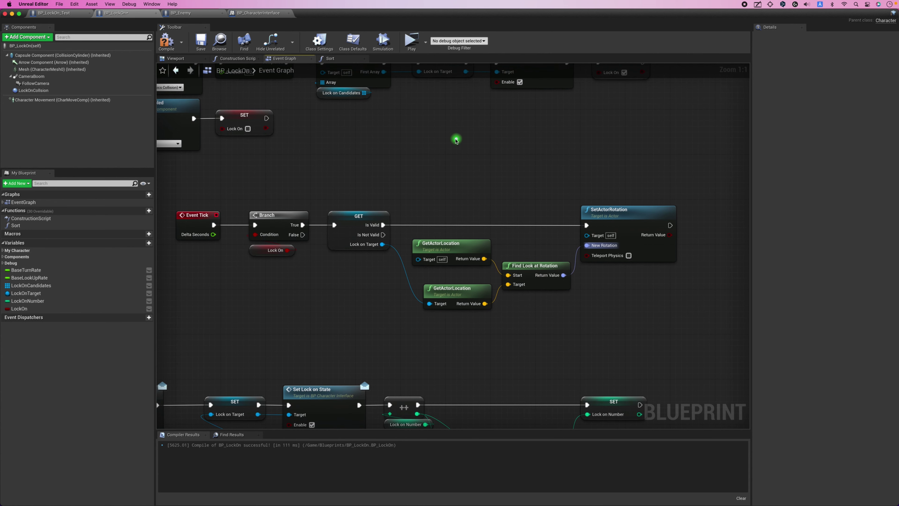
Add an RInterp To node and place a GetActorRotation node beside its Current input
right_click(450, 148)
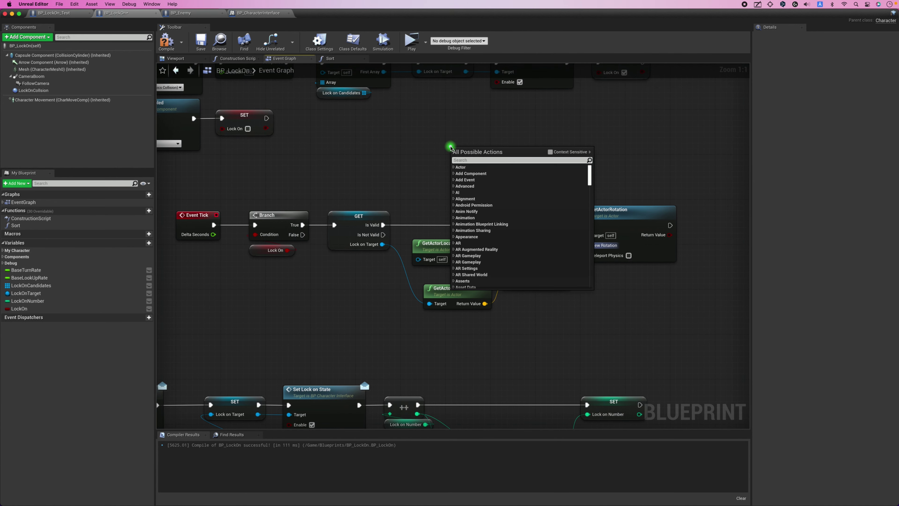
text(r inter)
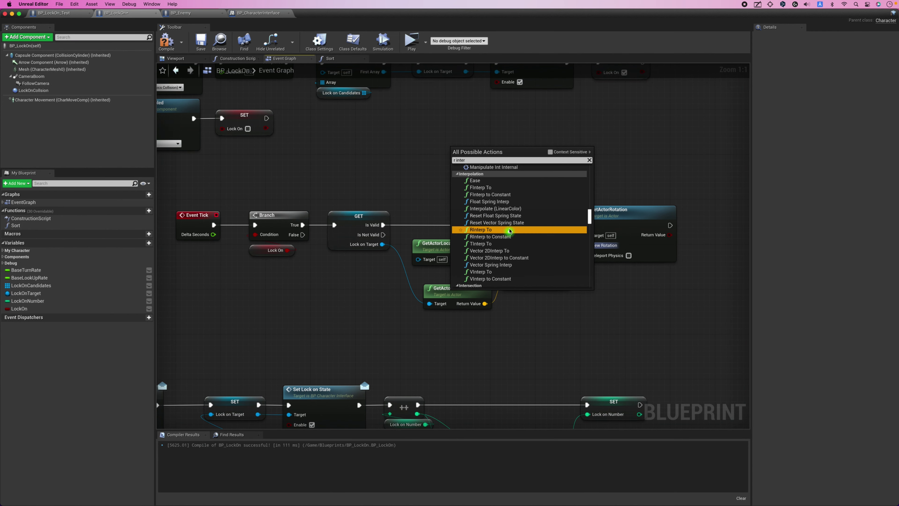
click(495, 230)
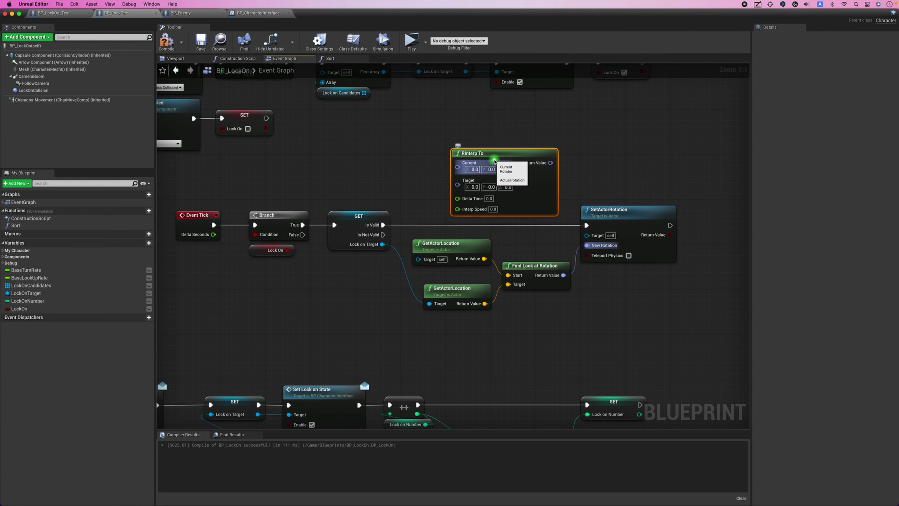
drag(494, 161, 491, 153)
drag(420, 129, 402, 158)
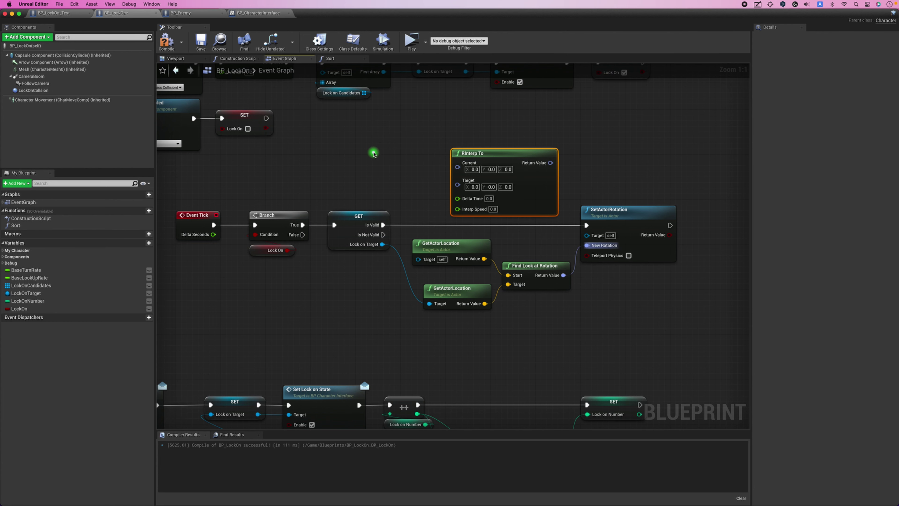
right_click(373, 153)
text(get actor )
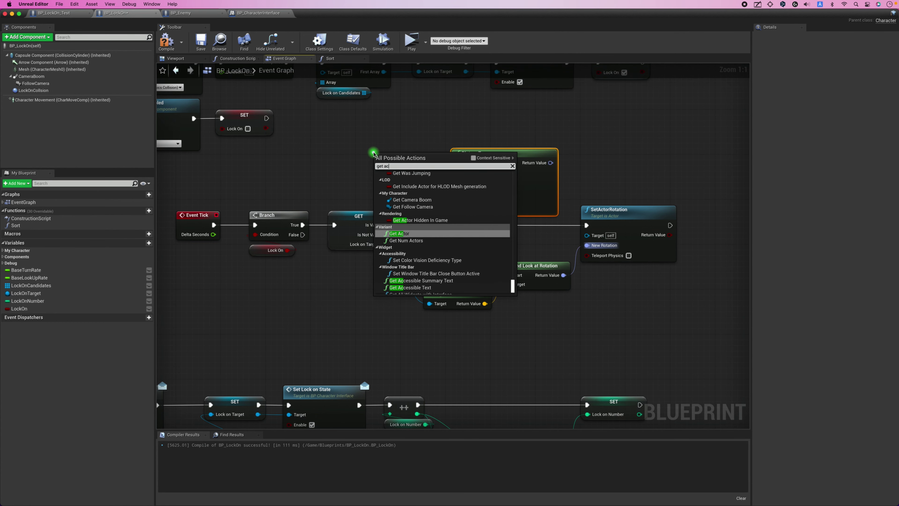
text(ro)
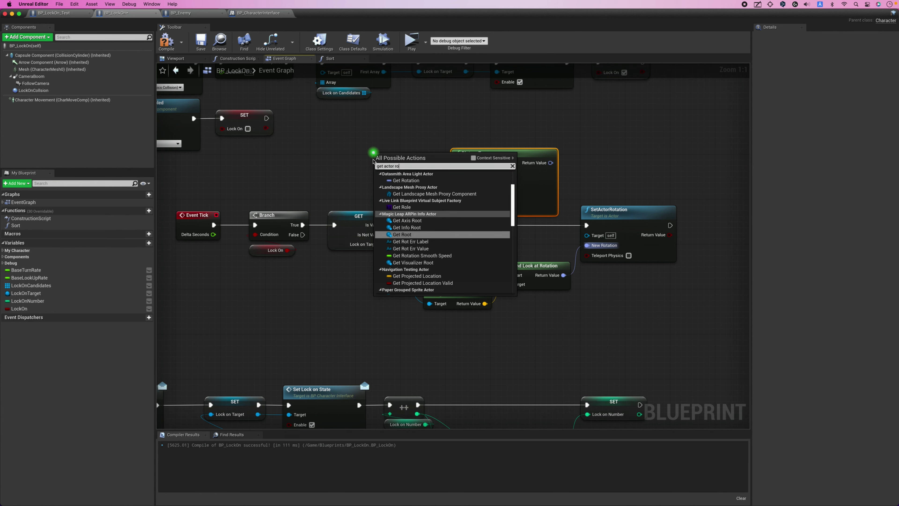
scroll(442, 257, down, 8)
click(441, 258)
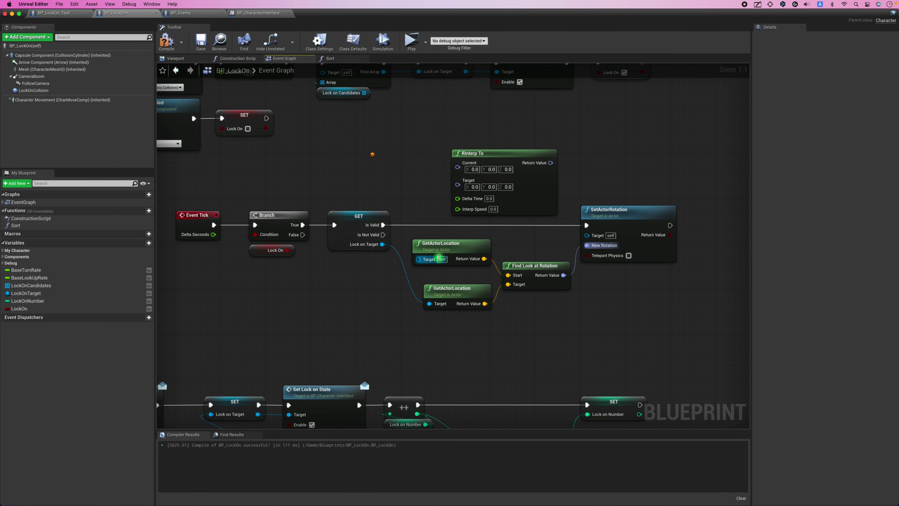
mouse_move(446, 182)
mouse_down()
mouse_move(424, 162)
mouse_move(458, 162)
mouse_up()
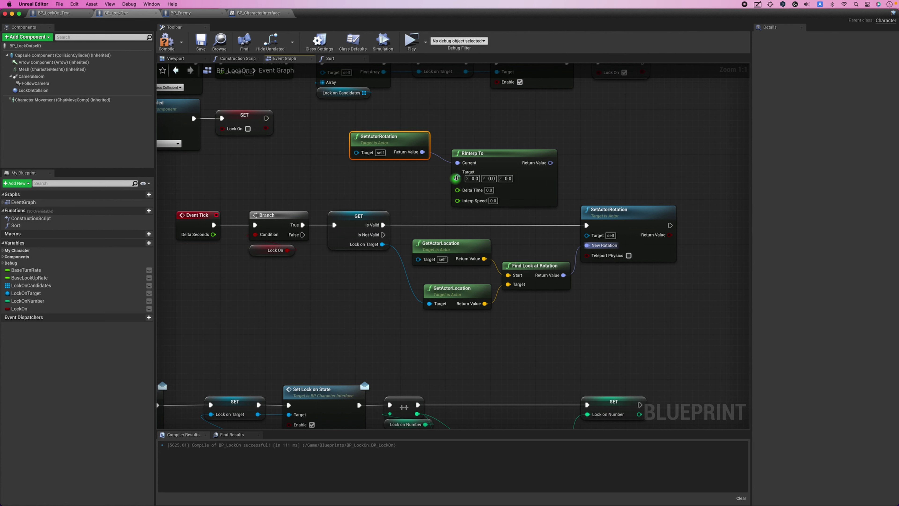
Wire look-at rotation to Target, RInterp result to New Rotation, and Delta Seconds to Delta Time
mouse_move(564, 275)
mouse_down()
mouse_move(439, 205)
mouse_move(458, 176)
mouse_up()
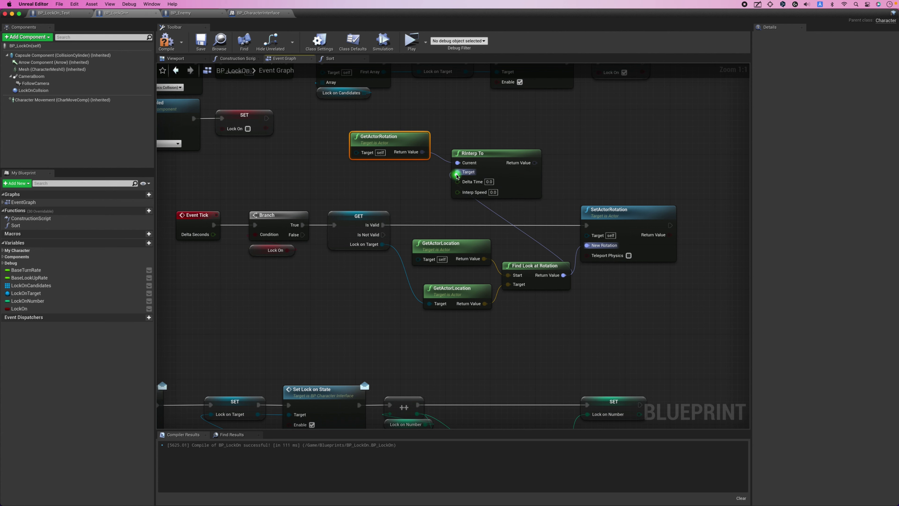
drag(534, 163, 588, 245)
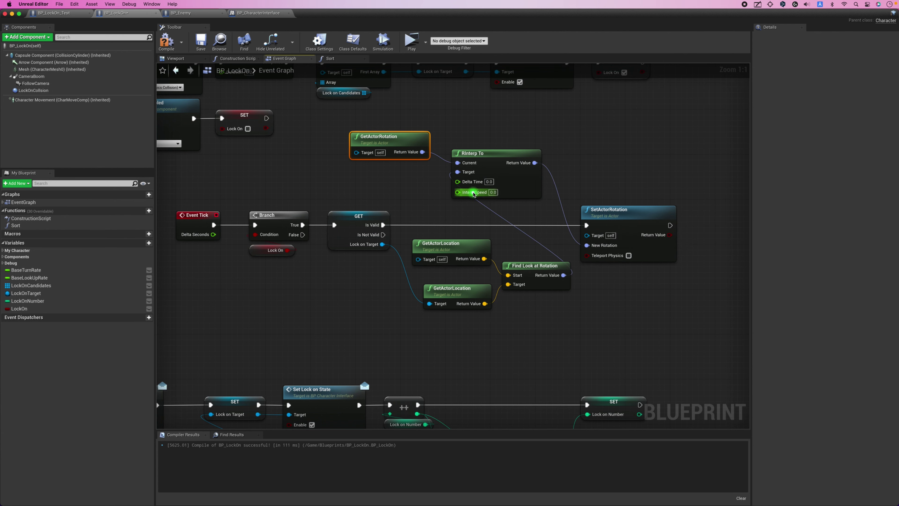
click(350, 200)
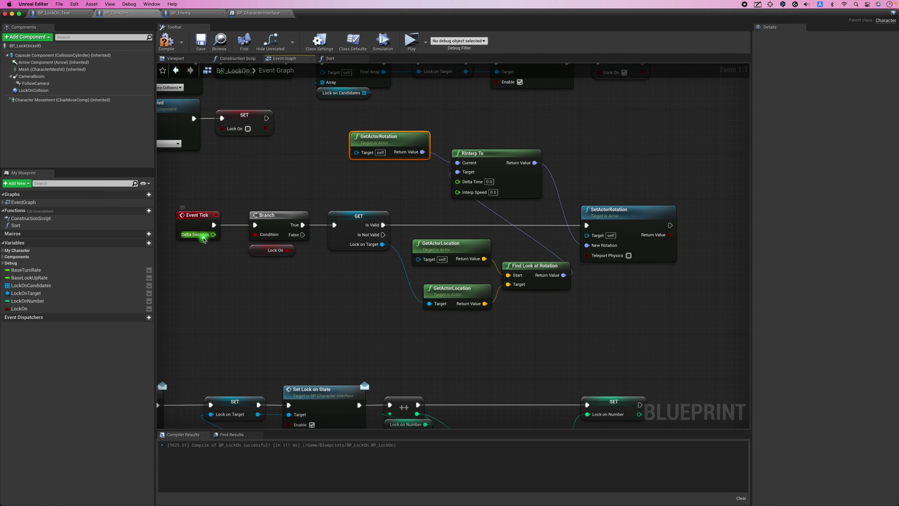
drag(213, 235, 462, 183)
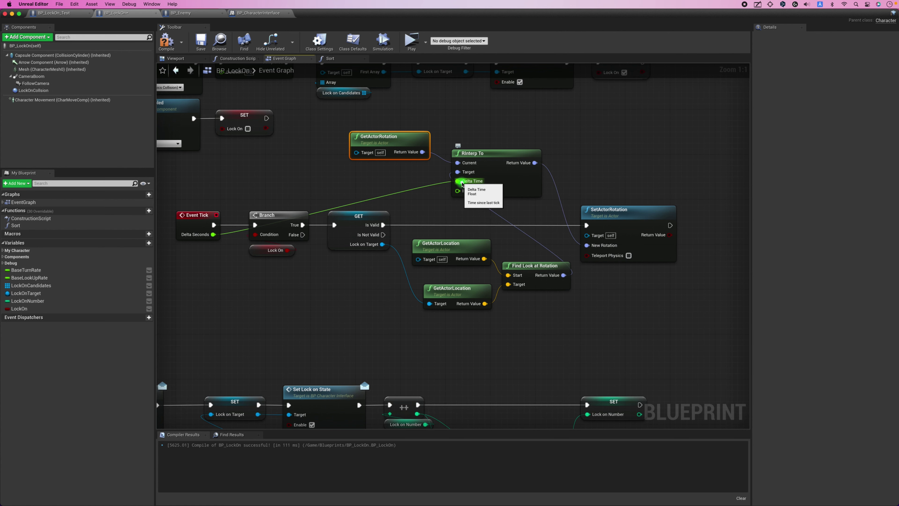
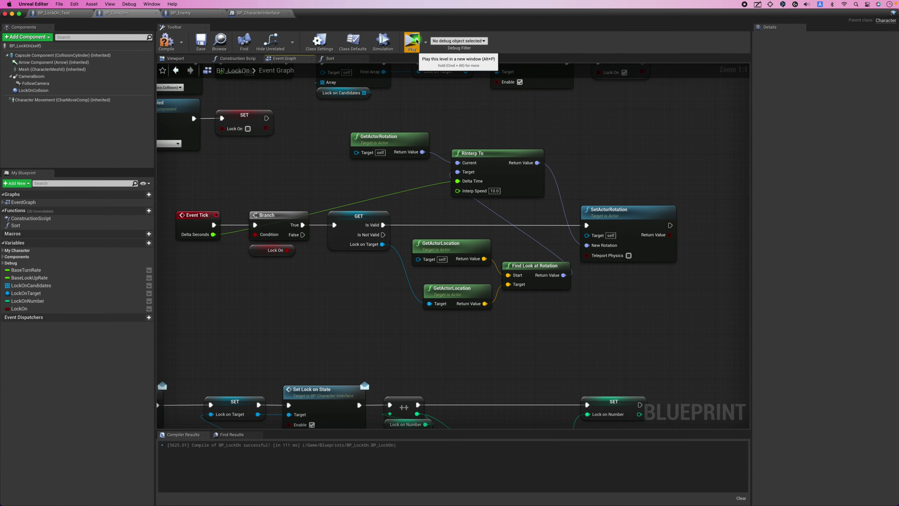
Play-test the level with the enemies, then delete the GetActorRotation and RInterp To nodes
click(412, 42)
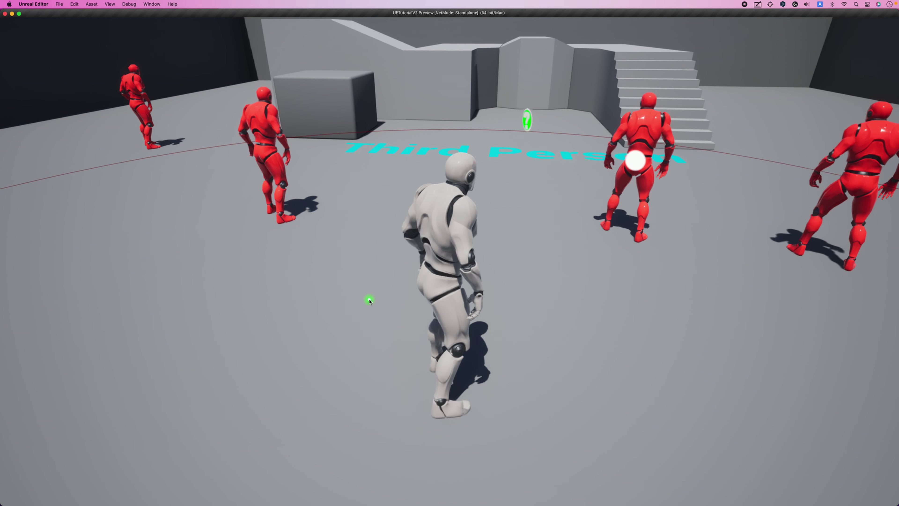
key(Escape)
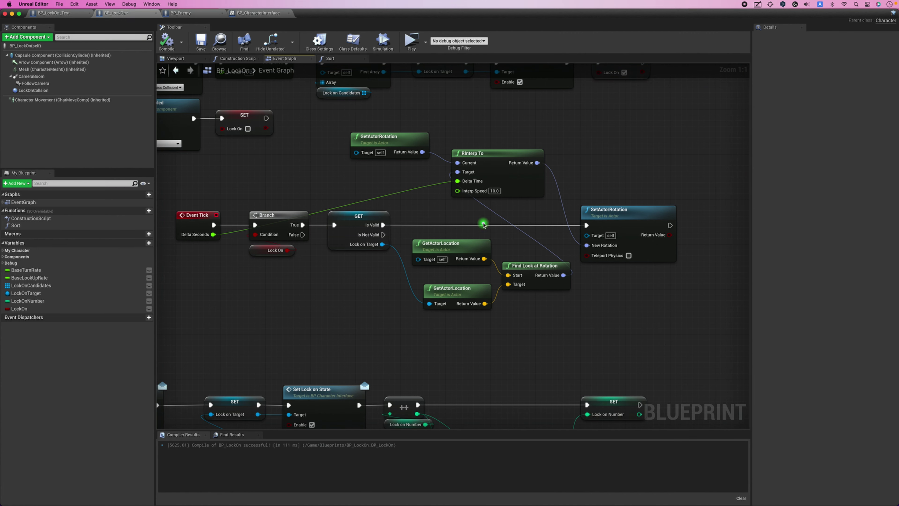
drag(358, 127, 513, 201)
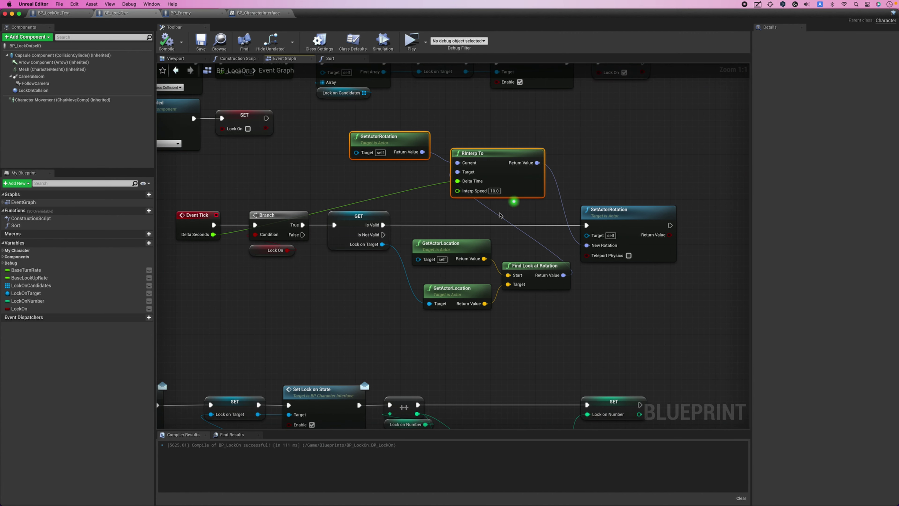
scroll(345, 256, down, 2)
drag(343, 229, 471, 258)
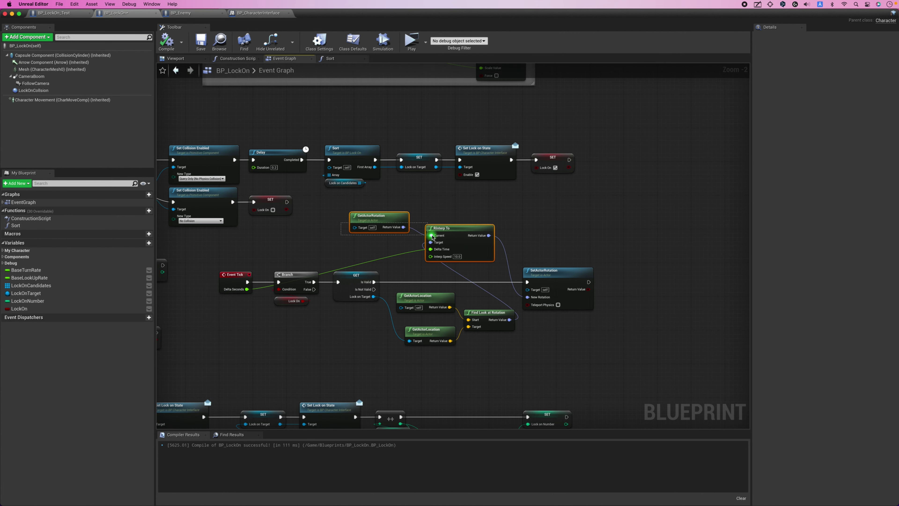
key(Delete)
Pan over to the second Set Collision Enabled node and zoom in to inspect it
scroll(365, 253, up, 2)
right_drag(365, 253, 450, 264)
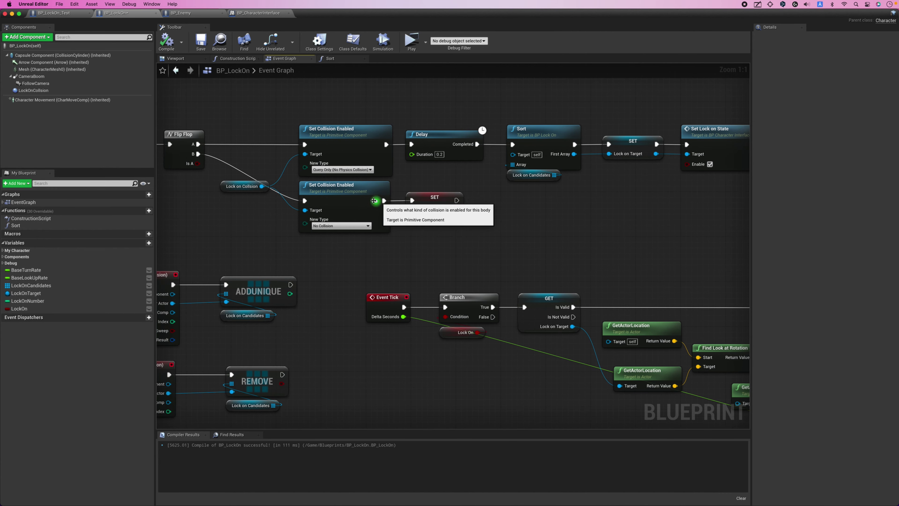
click(363, 194)
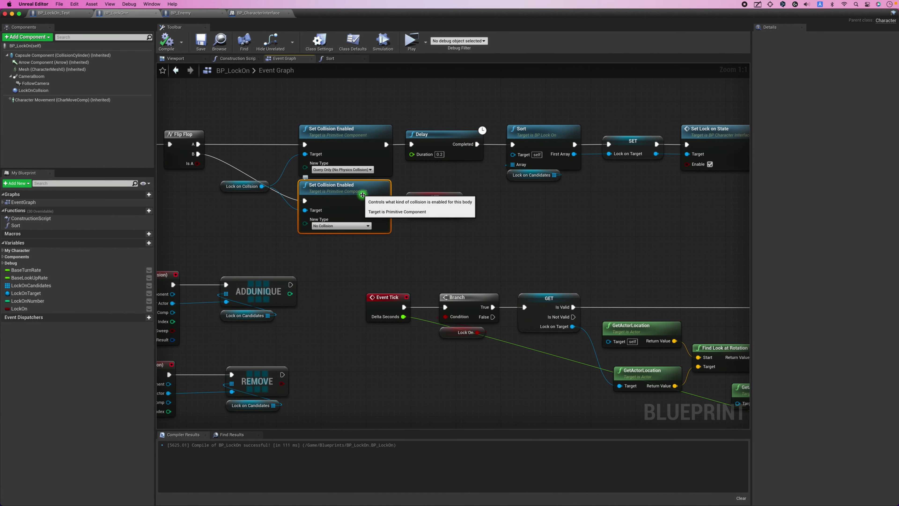
scroll(477, 249, up, 1)
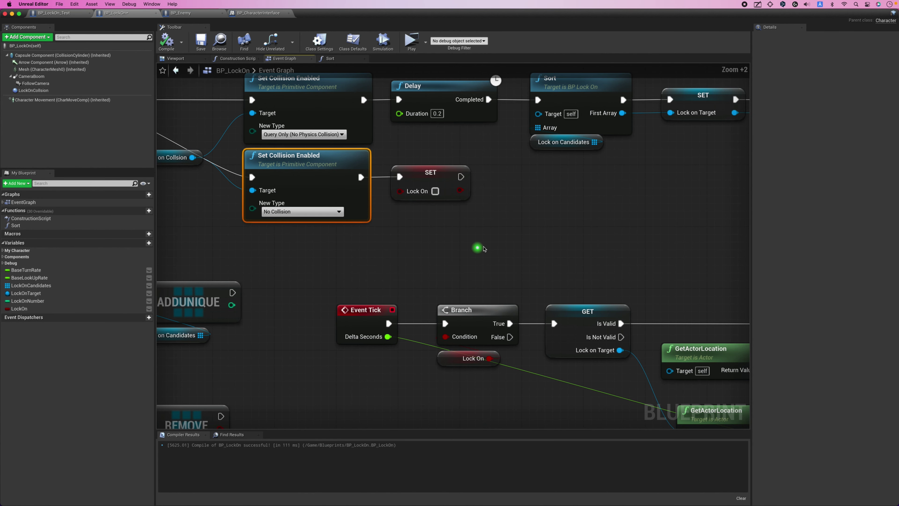
scroll(485, 248, up, 1)
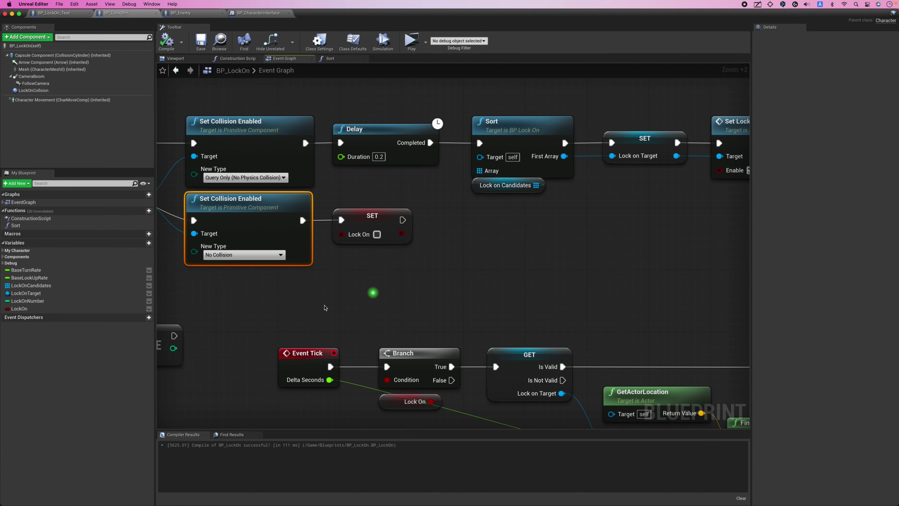
click(278, 306)
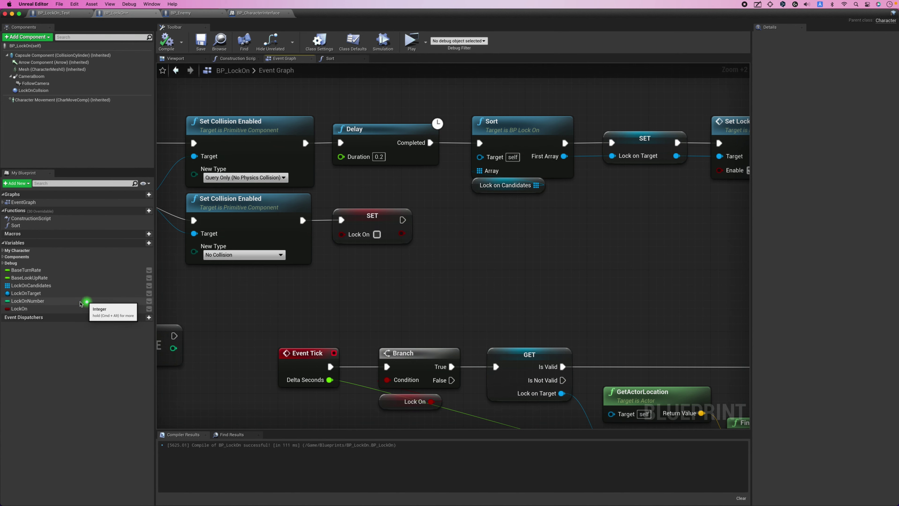
Add a Clear node on Lock on Candidates right after the SET Lock On node
click(63, 302)
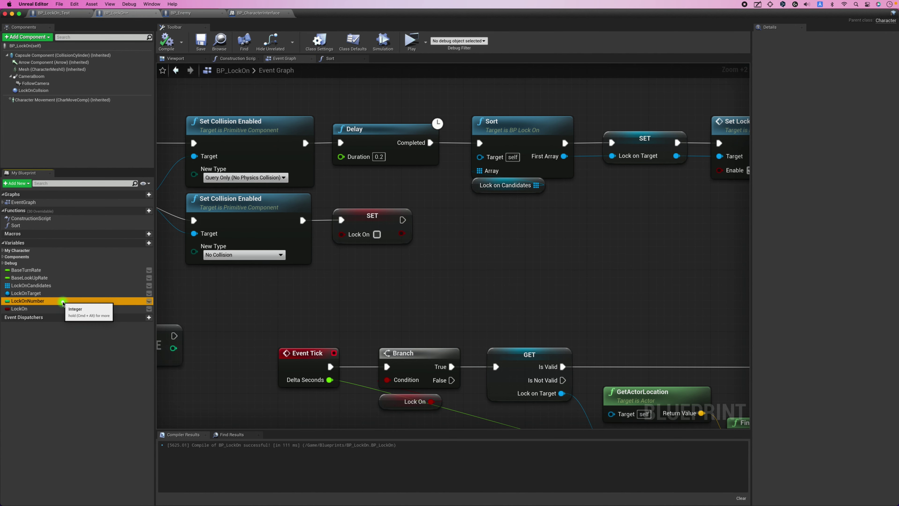
click(64, 286)
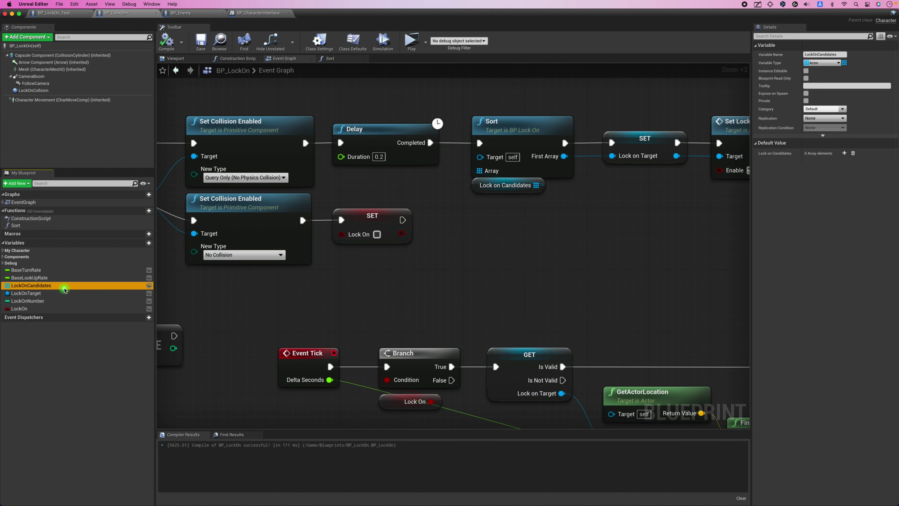
drag(64, 289, 483, 265)
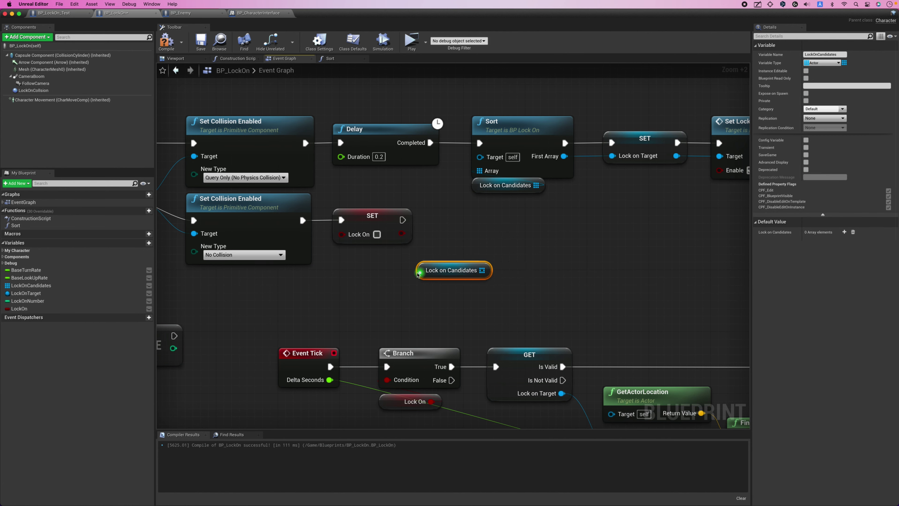
mouse_move(482, 265)
mouse_down()
mouse_move(428, 273)
mouse_move(483, 272)
mouse_move(519, 251)
mouse_up()
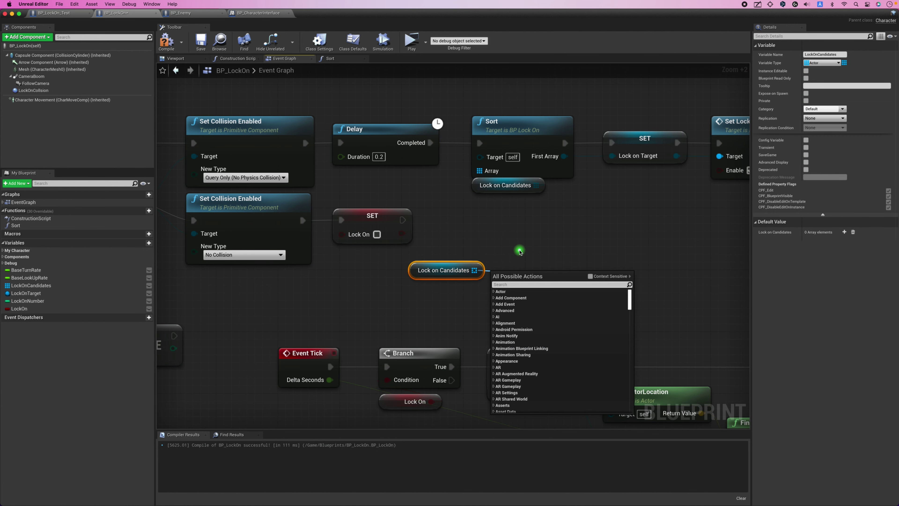
text(clea)
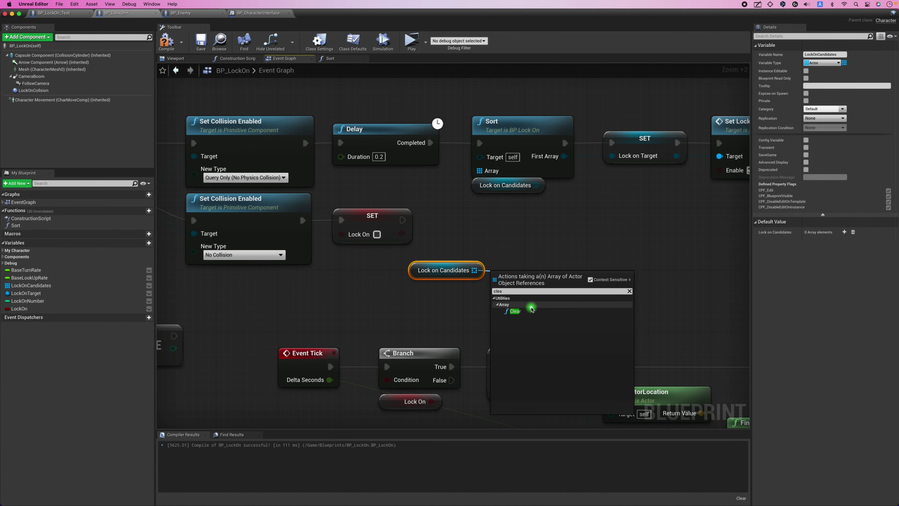
click(531, 314)
mouse_move(506, 281)
mouse_down()
mouse_move(460, 221)
mouse_move(403, 220)
mouse_up()
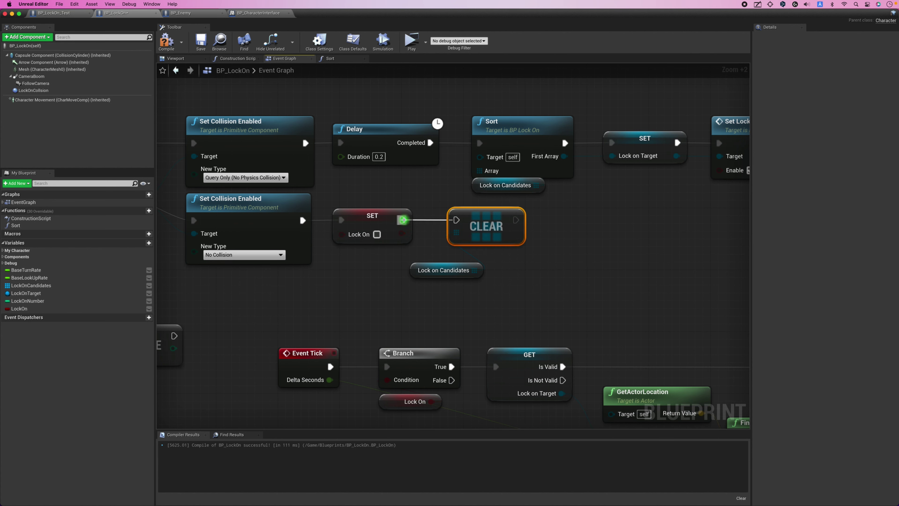
drag(411, 278, 448, 265)
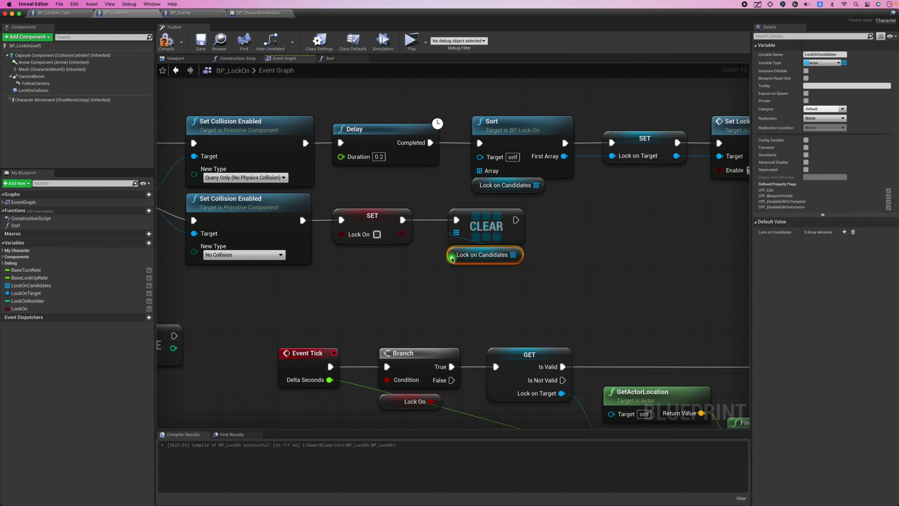
click(435, 298)
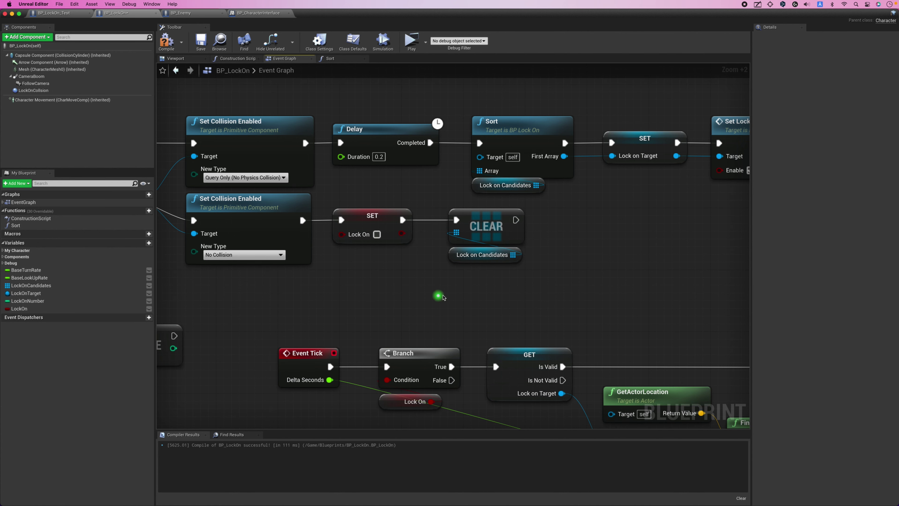
drag(458, 276, 481, 248)
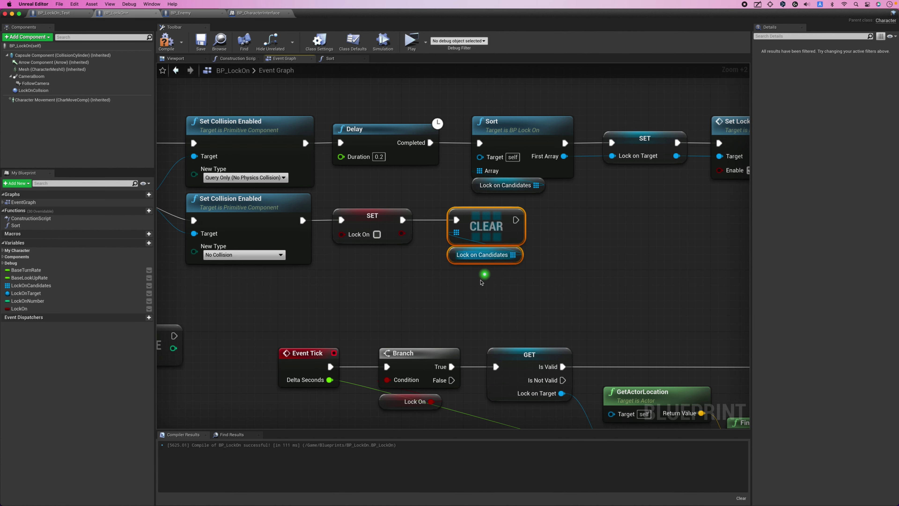
click(478, 286)
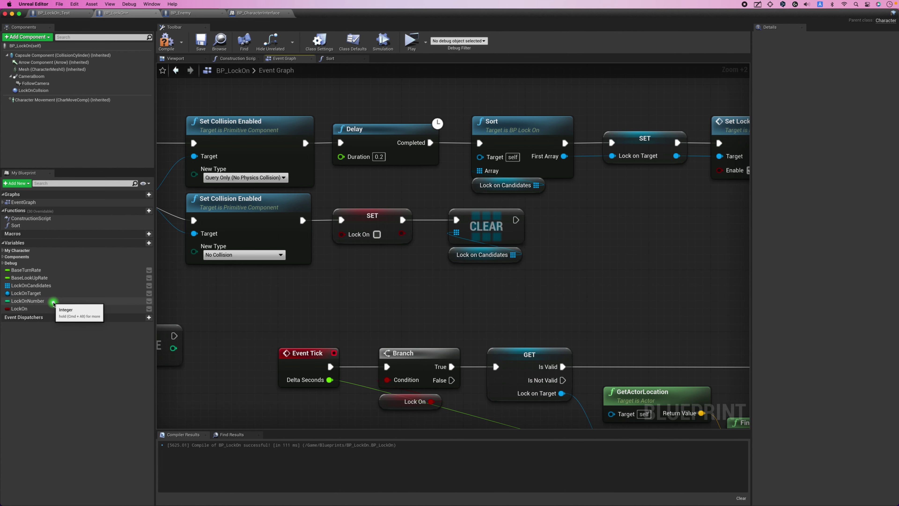
Set Lock on Number to 1 right after the Clear node
mouse_move(27, 301)
mouse_down()
mouse_move(569, 248)
mouse_move(566, 224)
mouse_up()
click(584, 266)
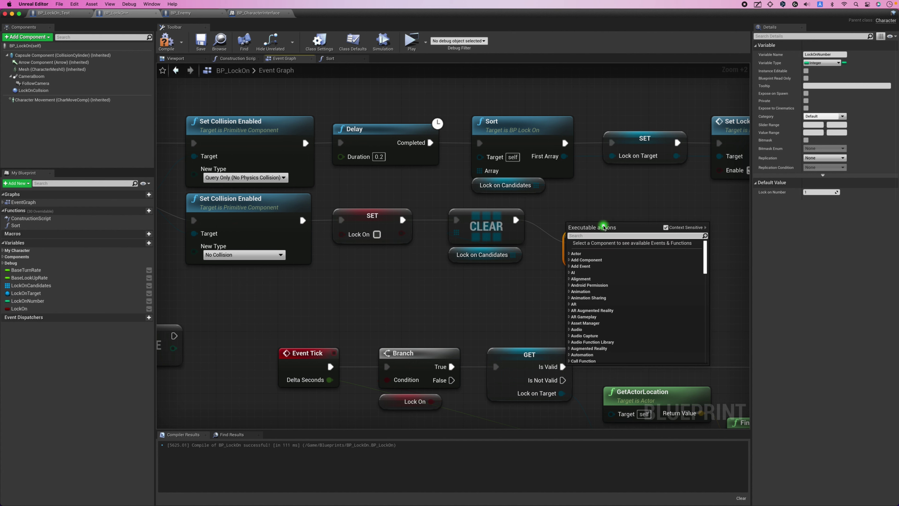
click(558, 272)
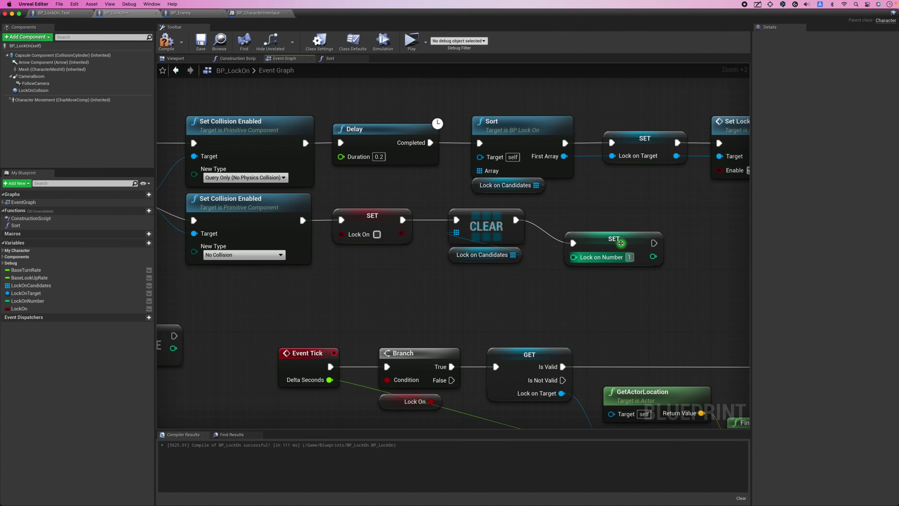
drag(619, 244, 603, 228)
click(595, 285)
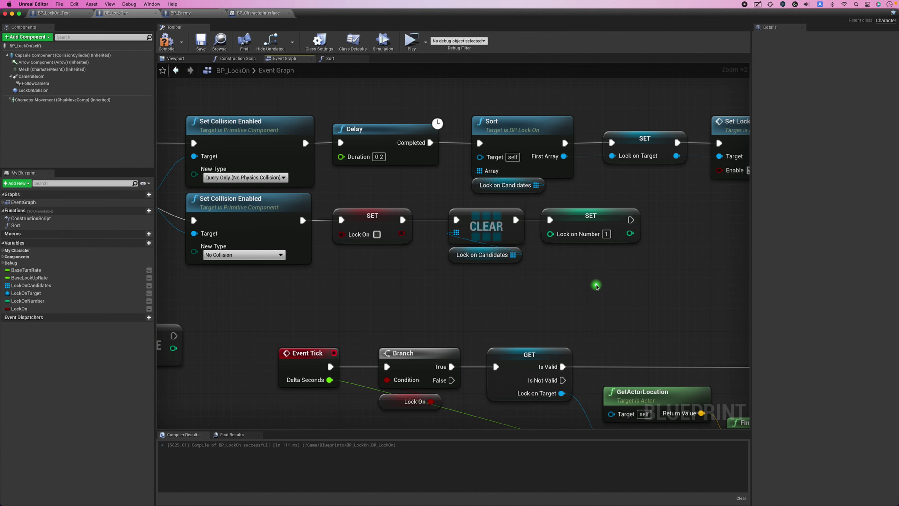
right_drag(596, 285, 415, 285)
scroll(415, 285, up, 5)
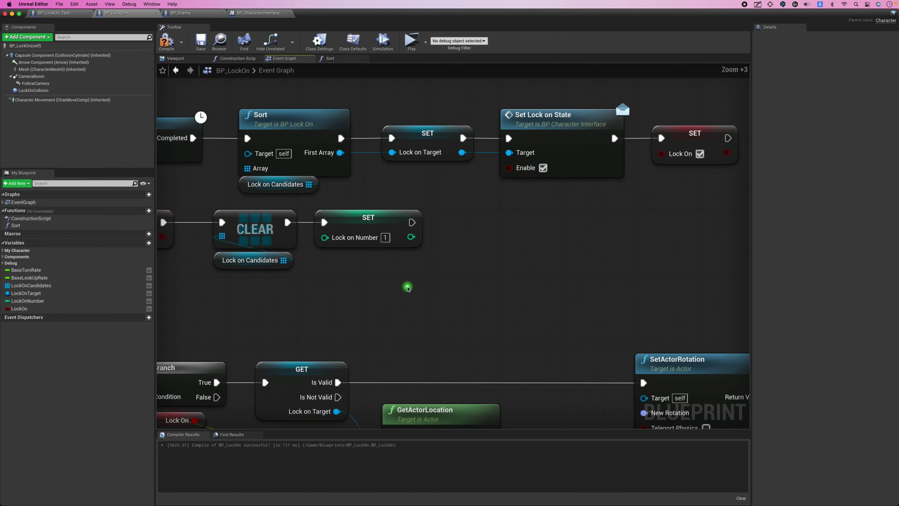
scroll(415, 285, down, 2)
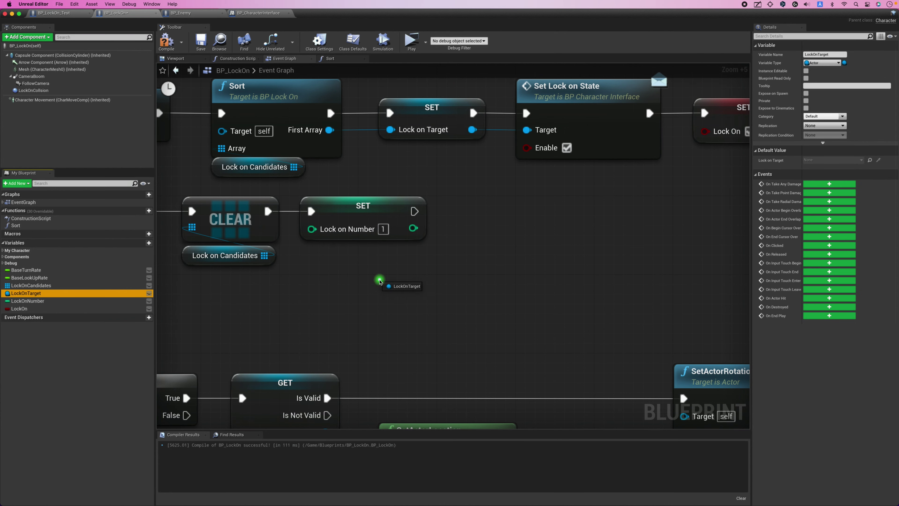
Add a validated Lock on Target get after the Lock on Number setter
drag(87, 295, 471, 275)
click(480, 282)
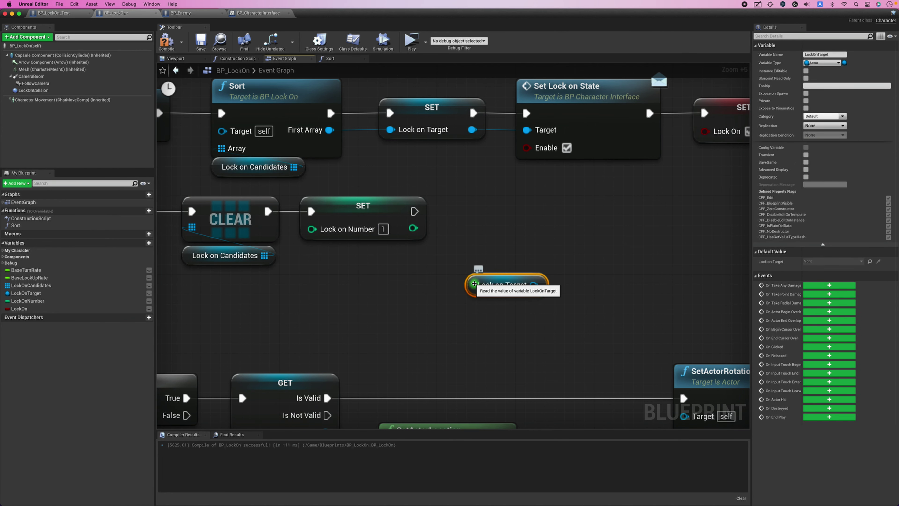
right_click(474, 283)
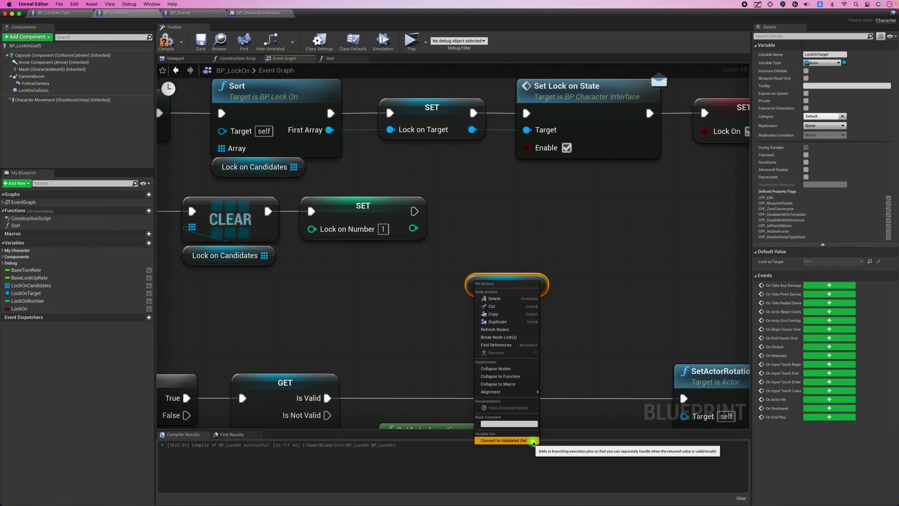
click(533, 442)
mouse_move(508, 291)
mouse_down()
mouse_move(491, 203)
mouse_move(414, 211)
mouse_up()
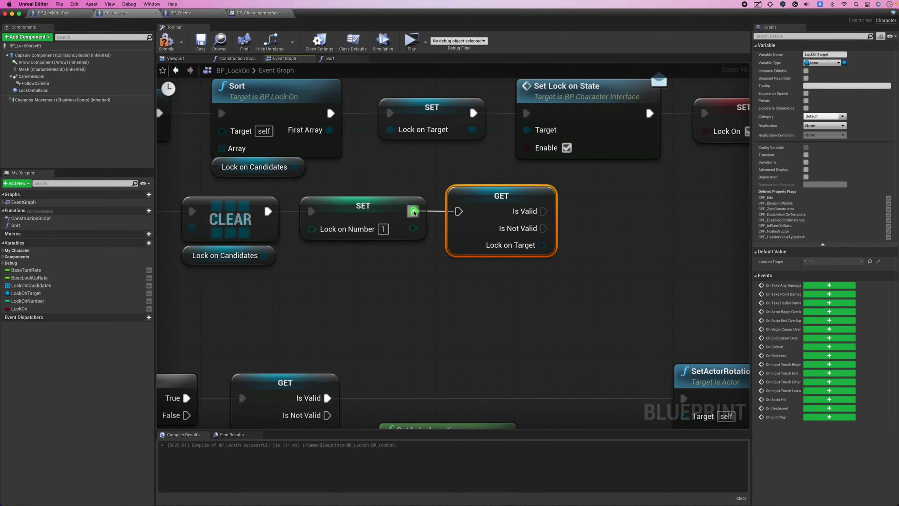
Paste a Set Lock on State node on the Is Valid path, targeting Lock on Target with Enable off
click(580, 109)
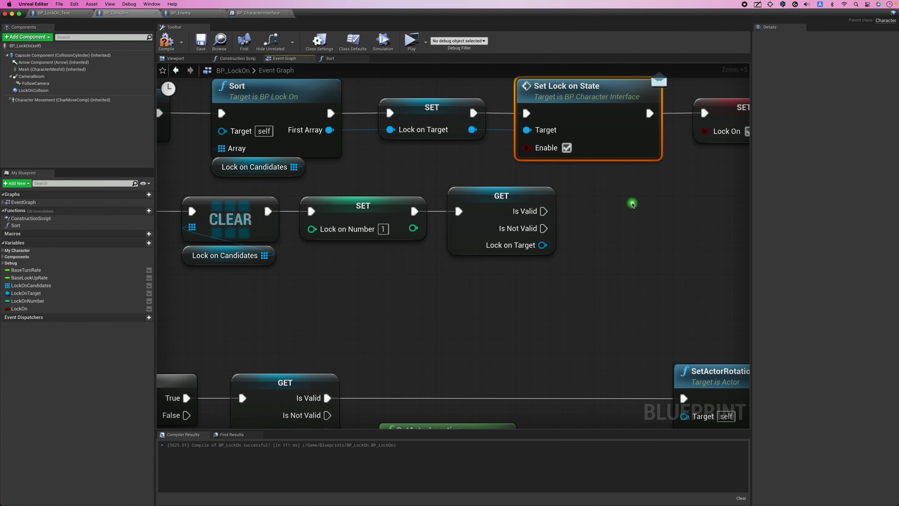
key(super+v)
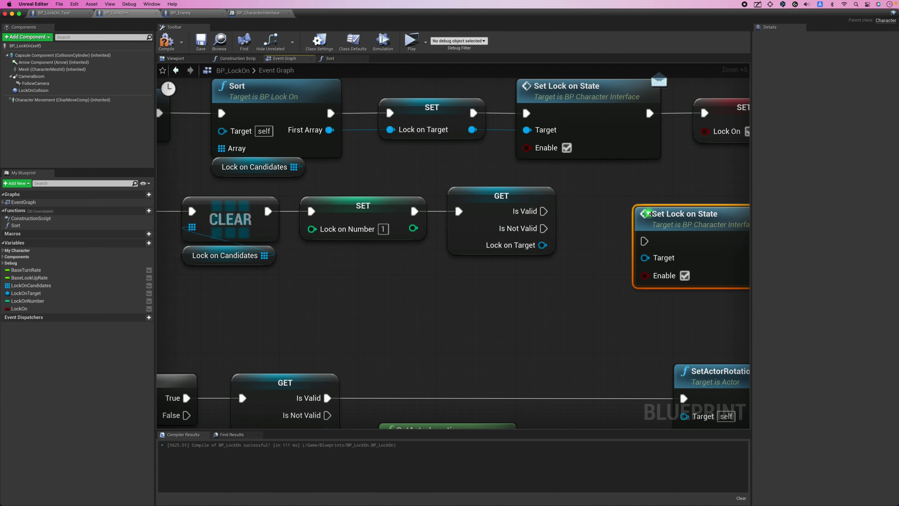
mouse_move(651, 214)
mouse_down()
mouse_move(602, 194)
mouse_move(590, 212)
mouse_up()
drag(603, 212, 603, 212)
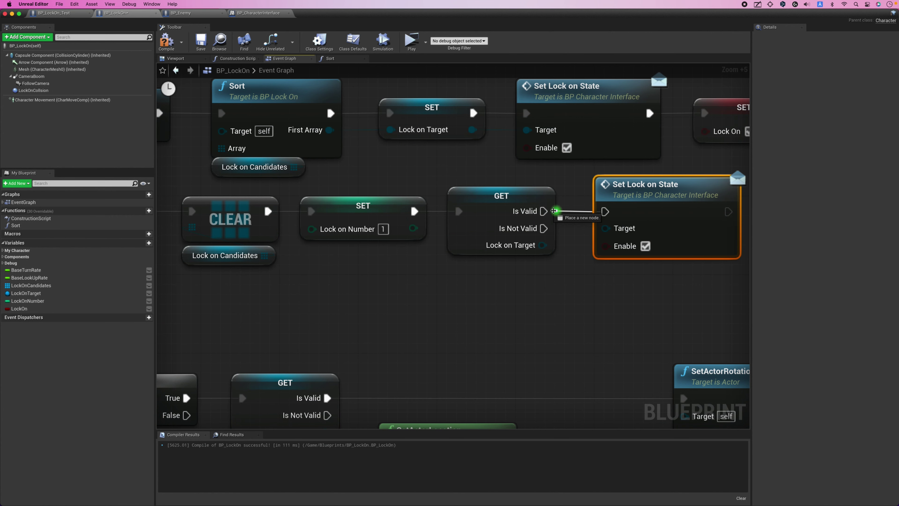
drag(542, 245, 605, 229)
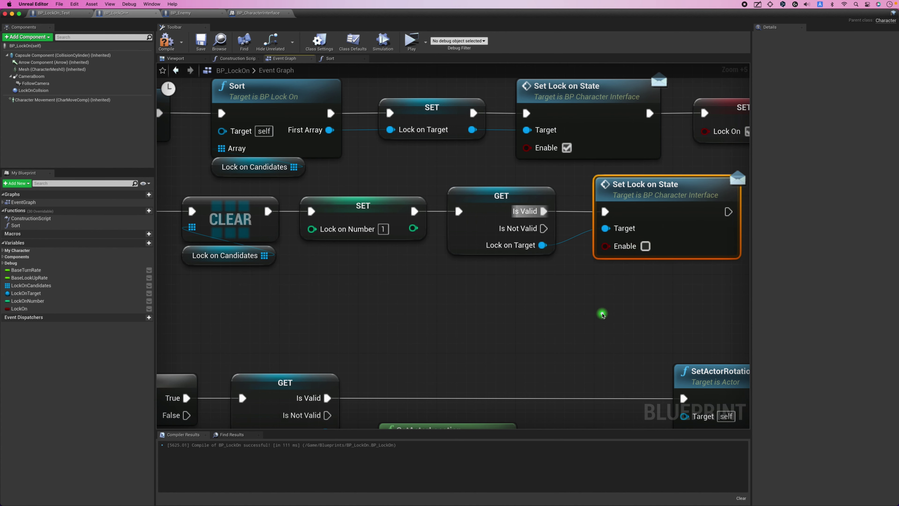
click(603, 314)
scroll(521, 321, down, 2)
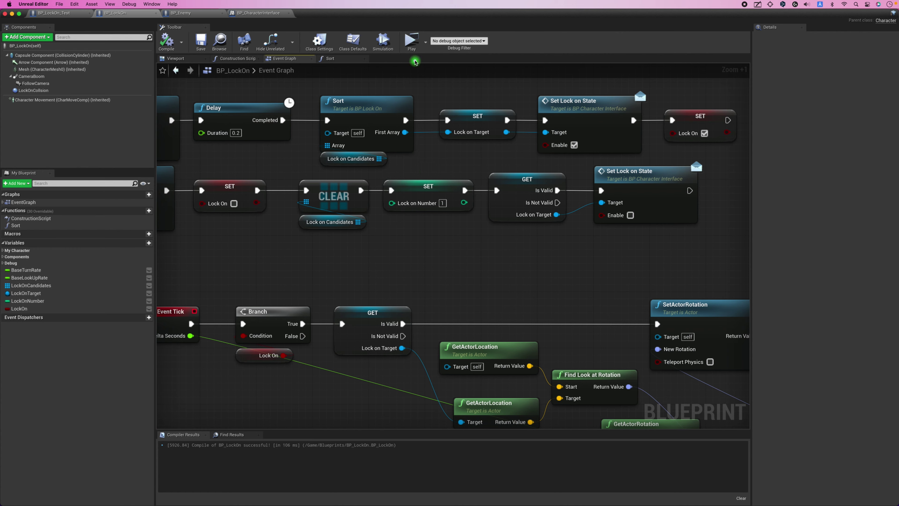
Launch a standalone play test and run the character forward and right among the red enemies
click(412, 46)
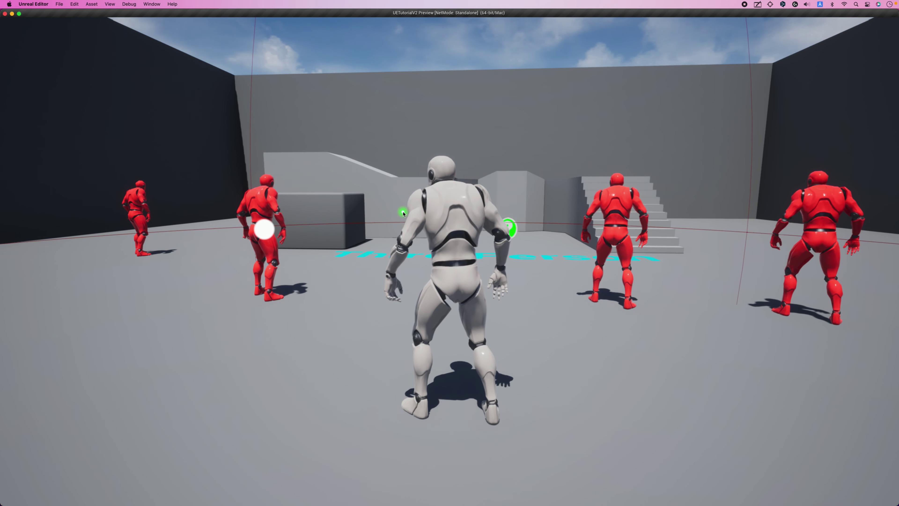
key(w)
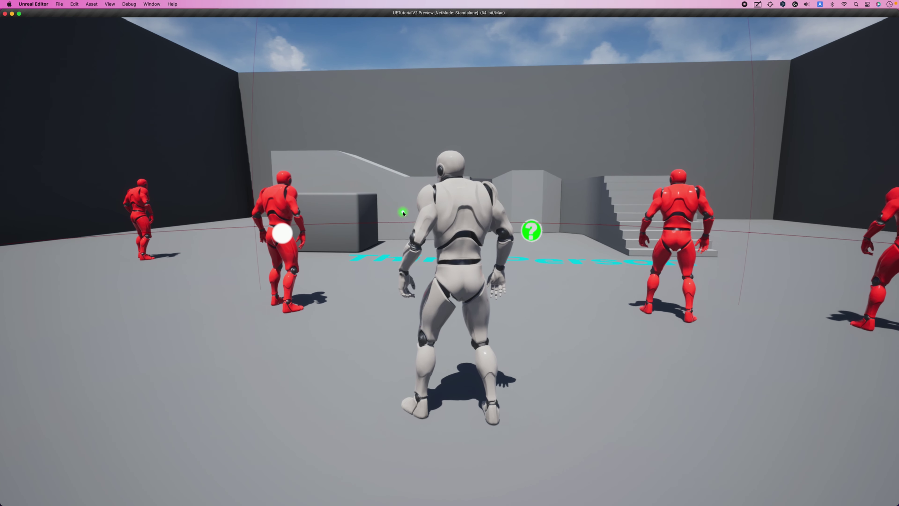
key(w)
key(w)
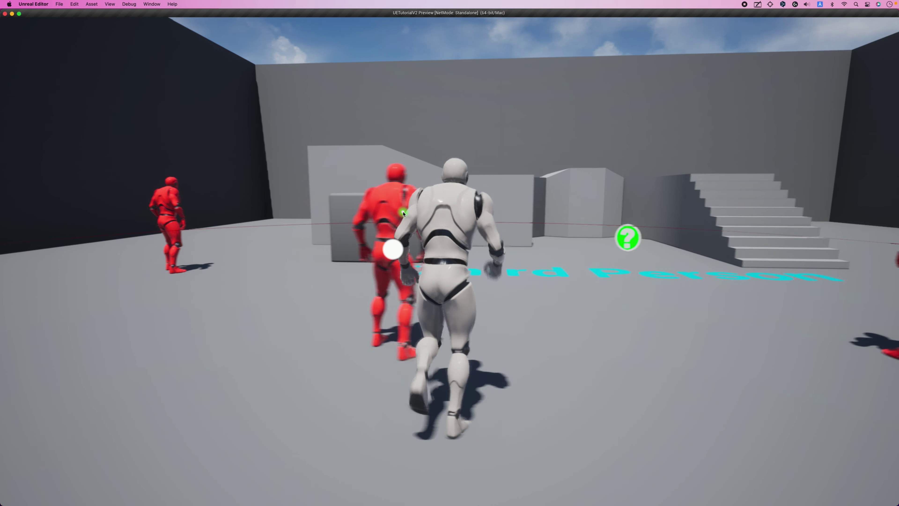
key(d)
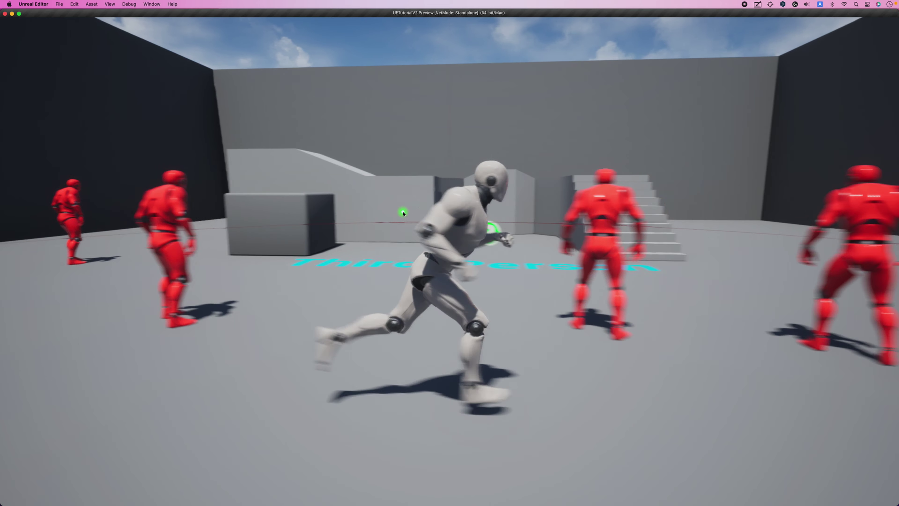
key(w)
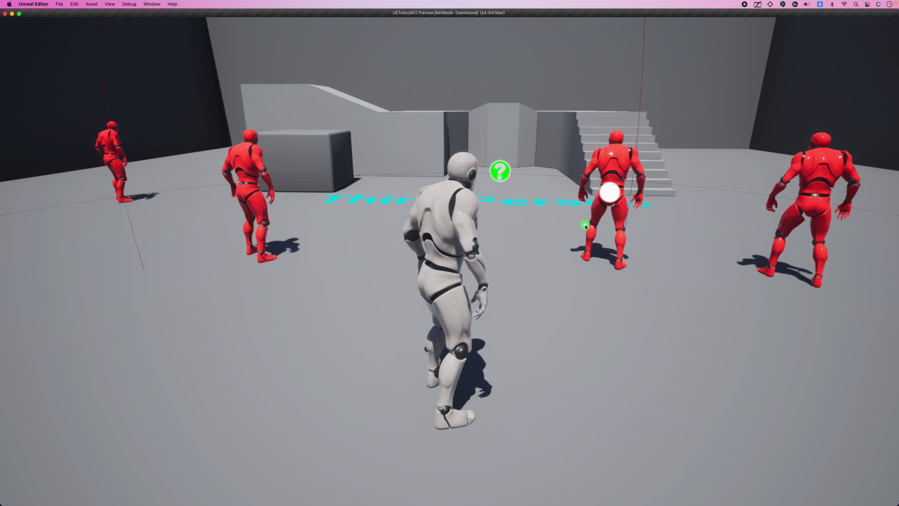
Exit the play test and shift the REMOVE node group slightly left
key(Escape)
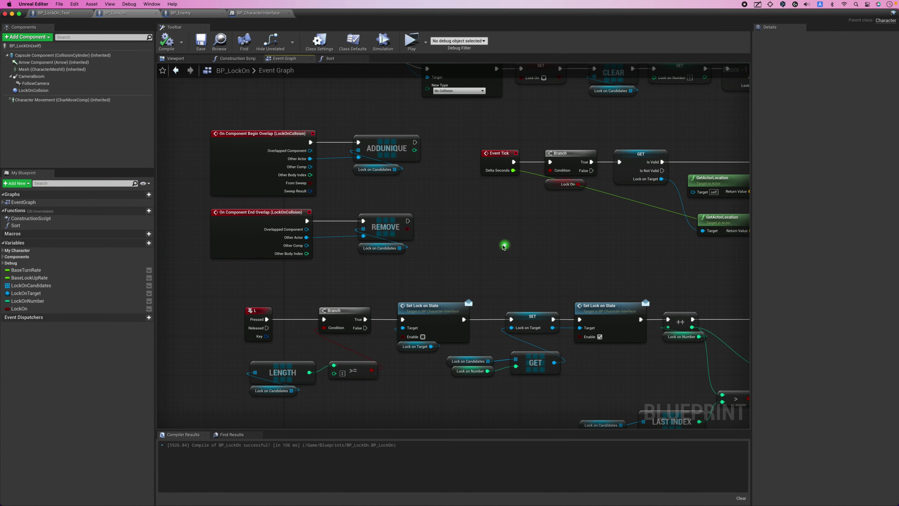
click(375, 247)
drag(363, 237, 336, 236)
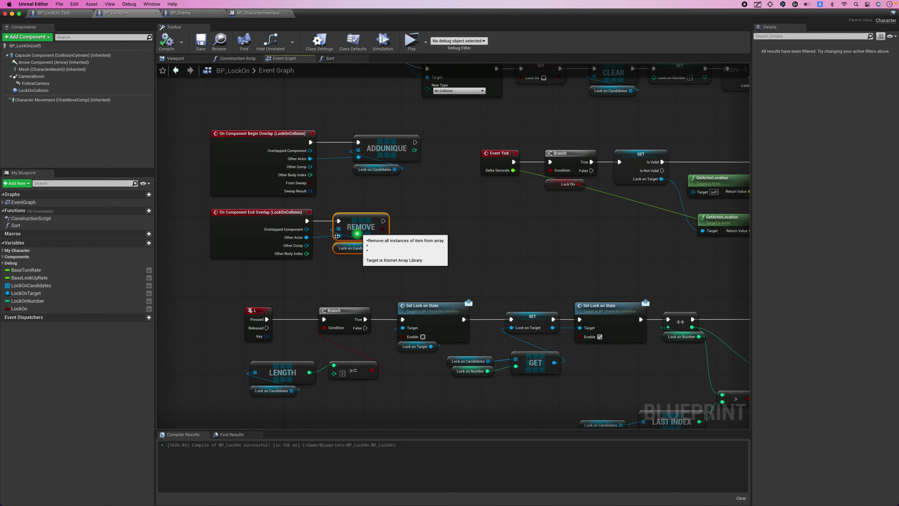
scroll(336, 236, up, 2)
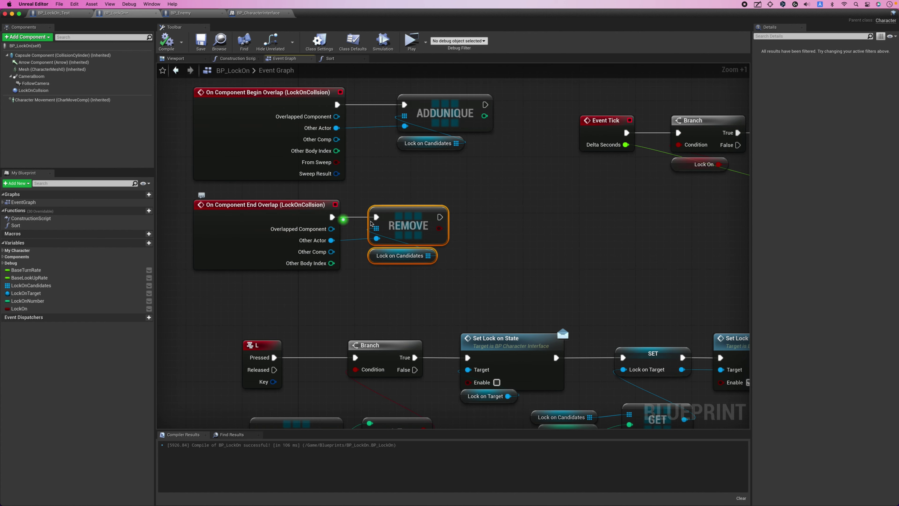
click(460, 224)
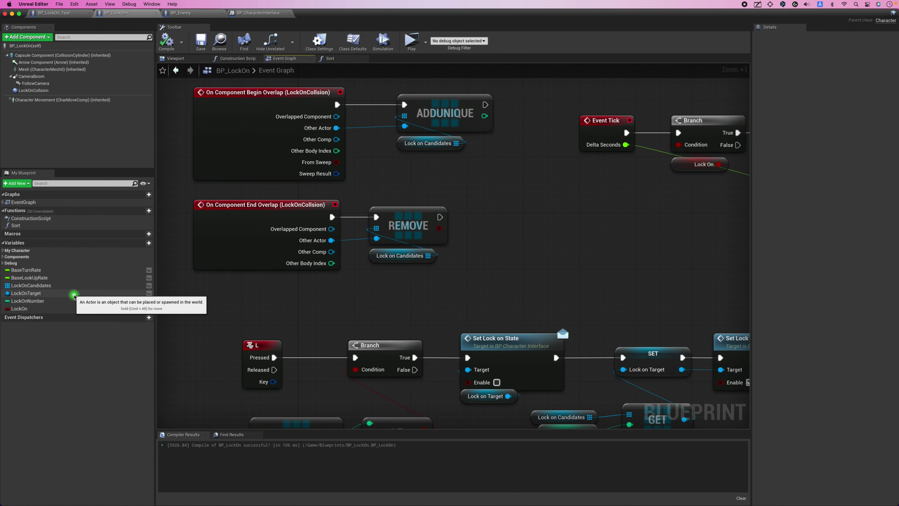
Add an Equal (Object) node comparing Other Actor with a Lock on Target getter
drag(74, 296, 483, 270)
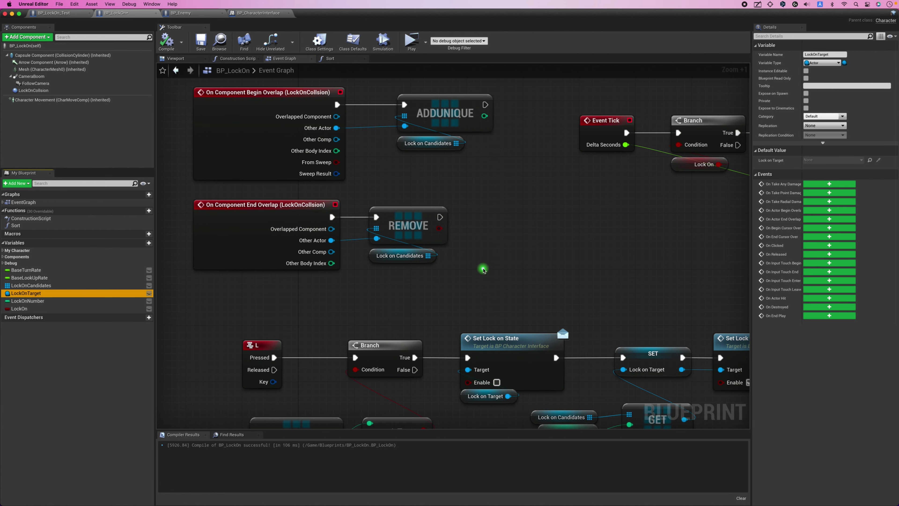
click(495, 276)
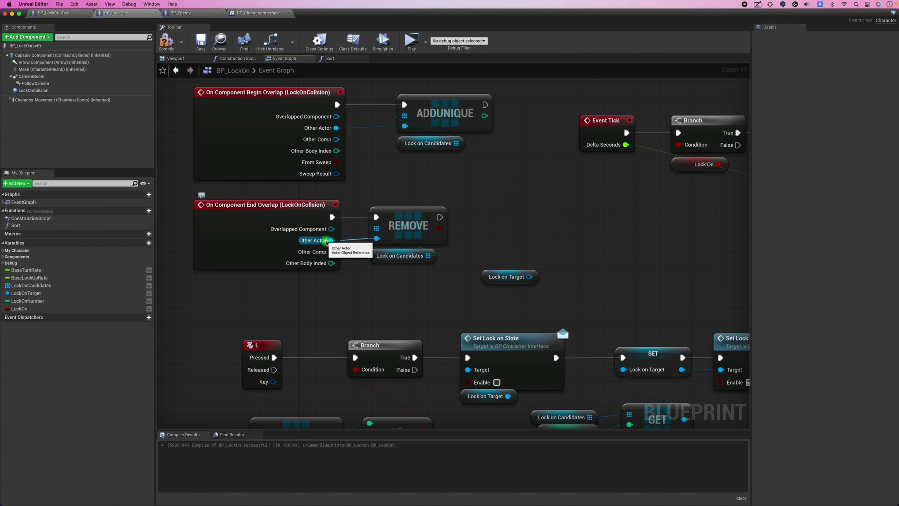
drag(327, 243, 520, 241)
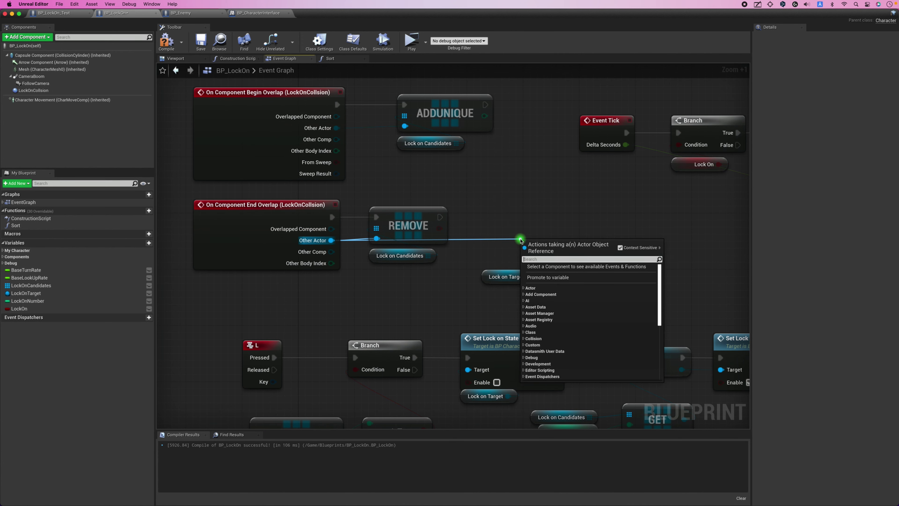
text(==)
key(Return)
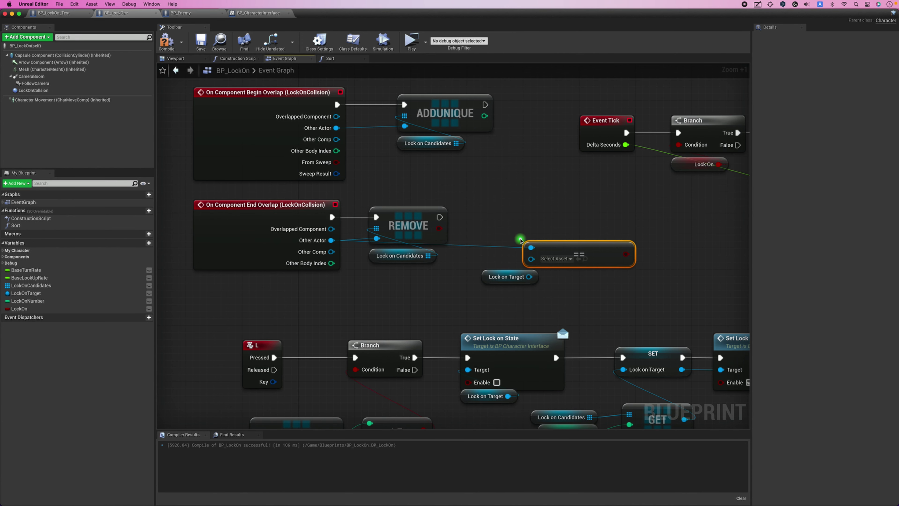
drag(527, 276, 531, 258)
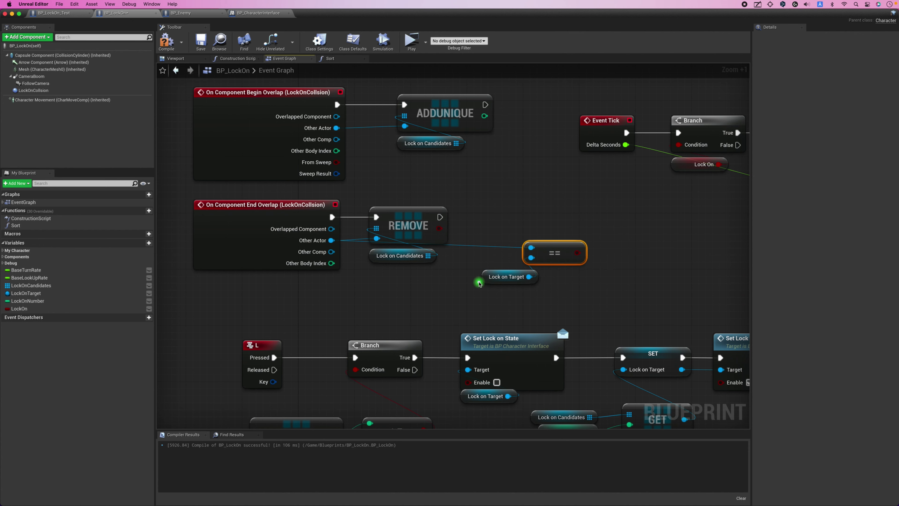
drag(483, 282, 456, 282)
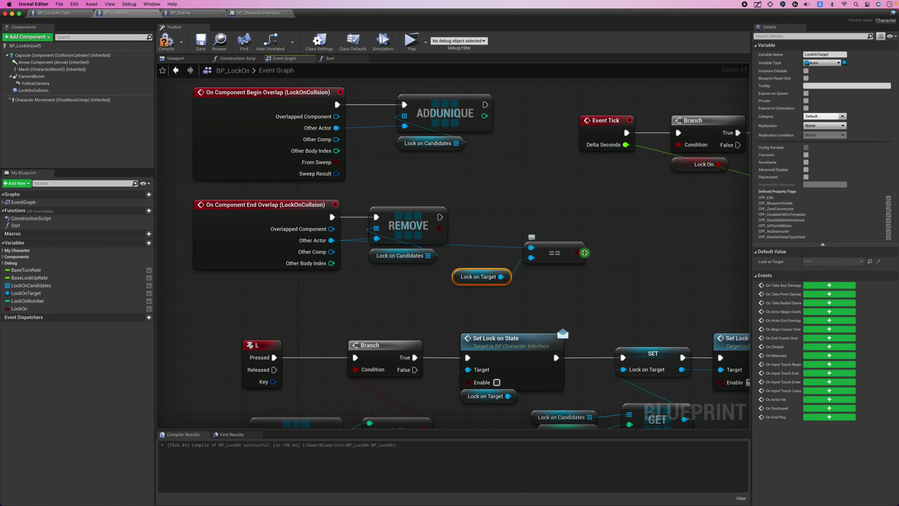
Add a Branch after REMOVE driven by the Other Actor equals Lock on Target result
drag(577, 252, 612, 239)
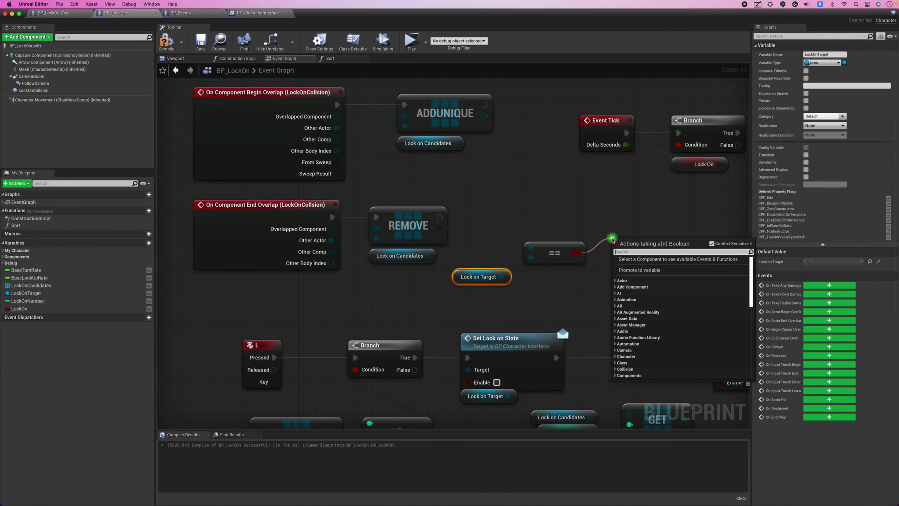
key(Return)
drag(622, 259, 443, 220)
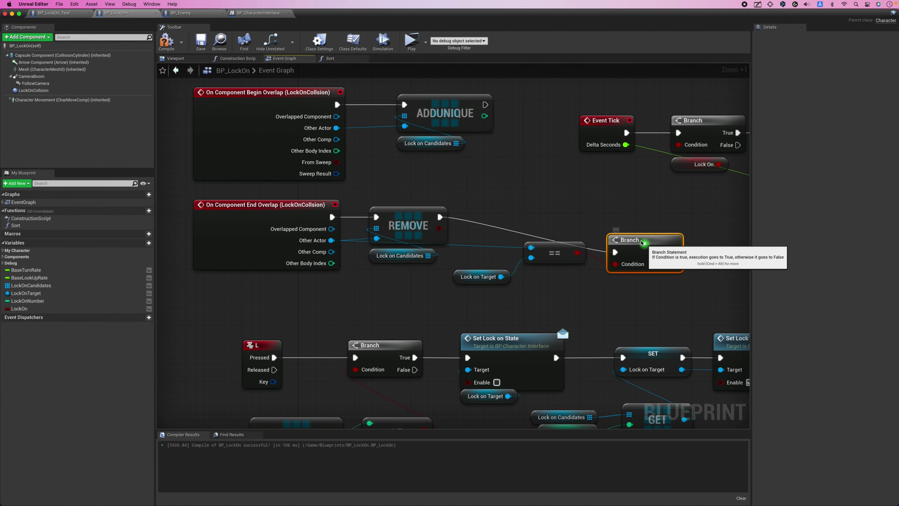
drag(655, 249, 557, 215)
right_drag(555, 287, 409, 266)
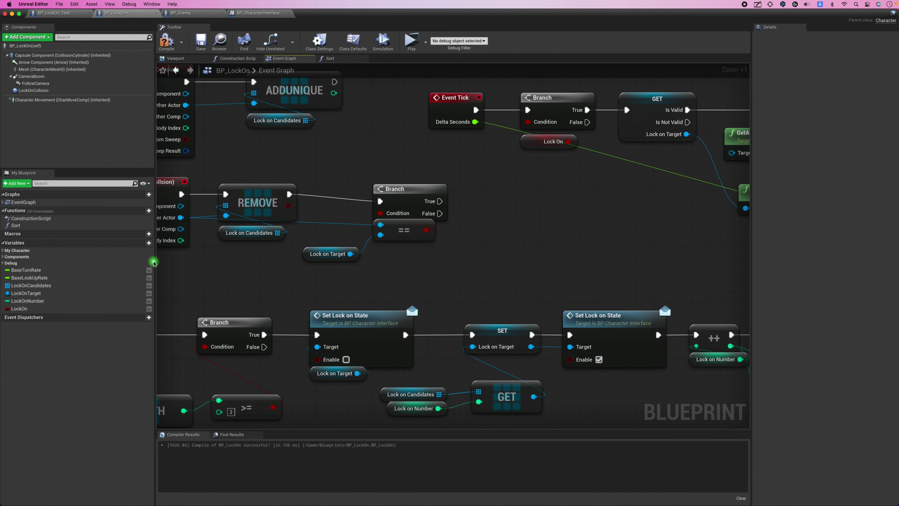
Paste a copy of Set Lock on State and run it from the Branch's True output
scroll(389, 198, down, 3)
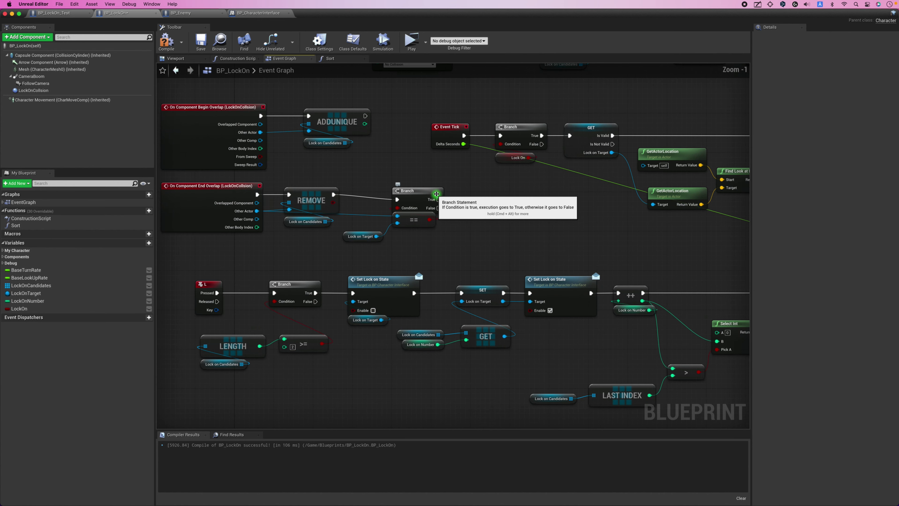
right_drag(452, 217, 383, 238)
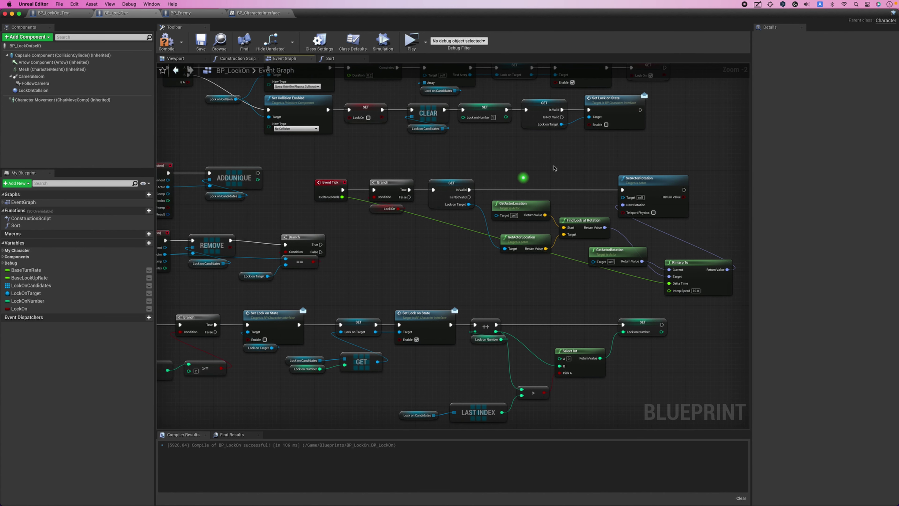
click(622, 105)
key(ctrl+c)
key(ctrl+v)
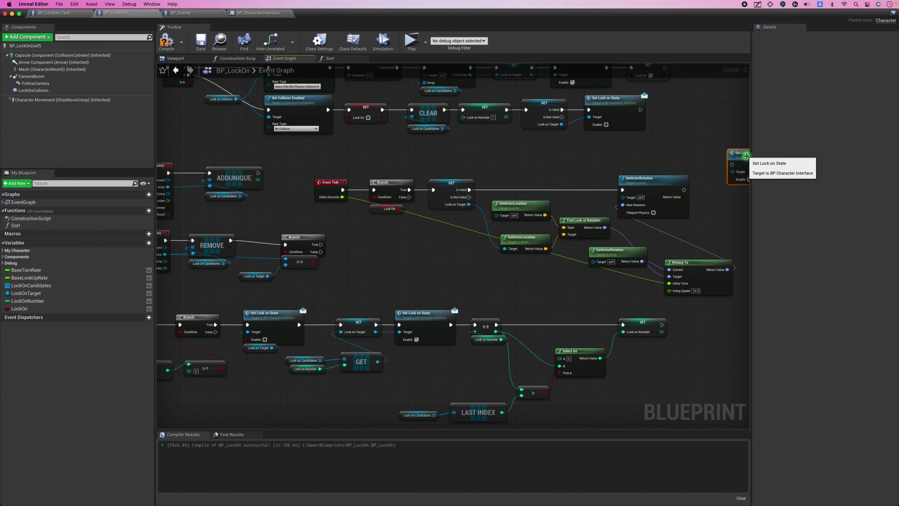
drag(747, 156, 354, 239)
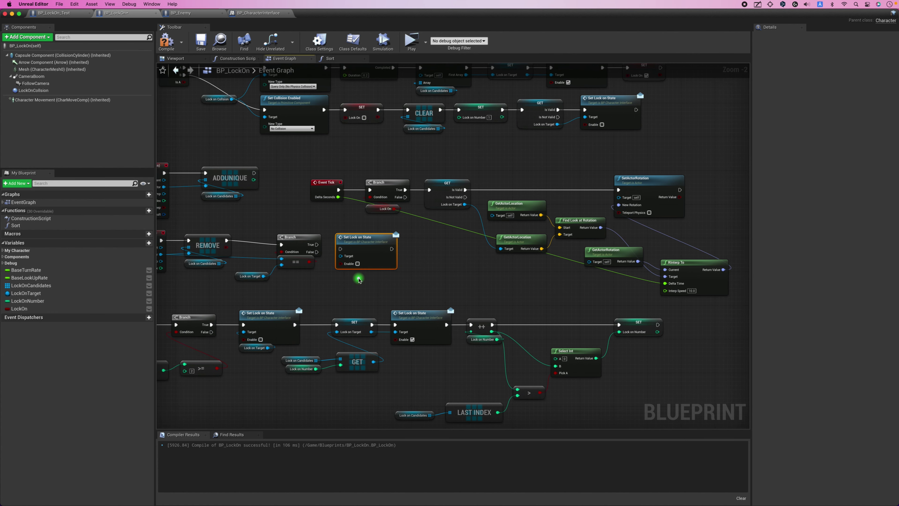
scroll(358, 280, up, 1)
scroll(359, 280, up, 1)
scroll(358, 279, up, 1)
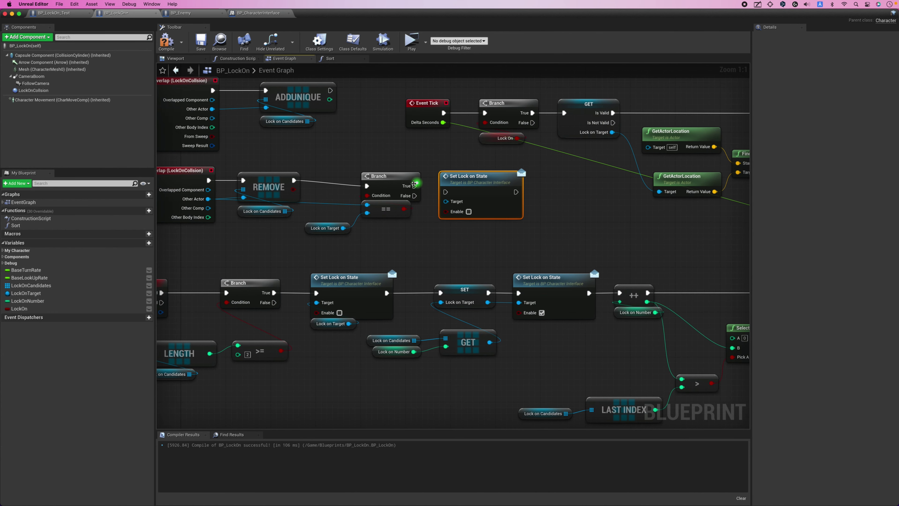
mouse_move(414, 184)
mouse_down()
mouse_move(446, 192)
mouse_move(474, 179)
mouse_up()
click(430, 228)
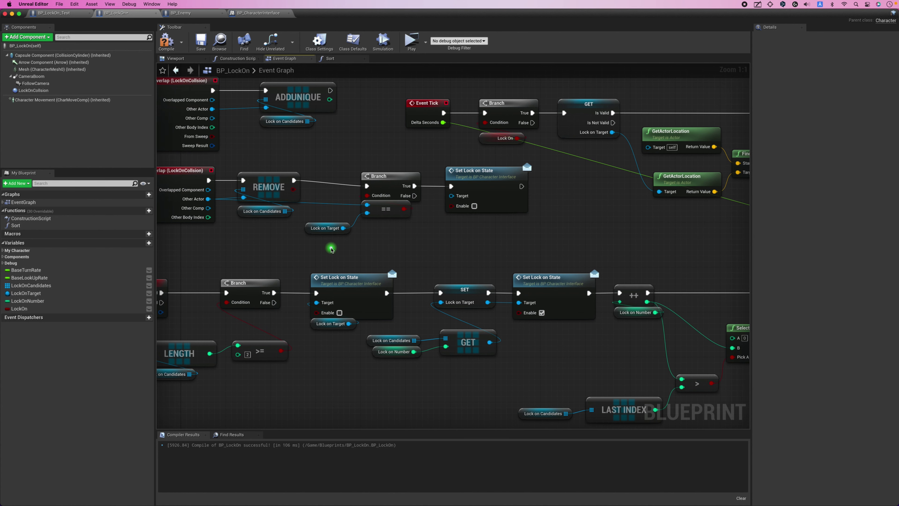
Duplicate the Lock on Target getter and connect it to Set Lock on State's Target
click(325, 228)
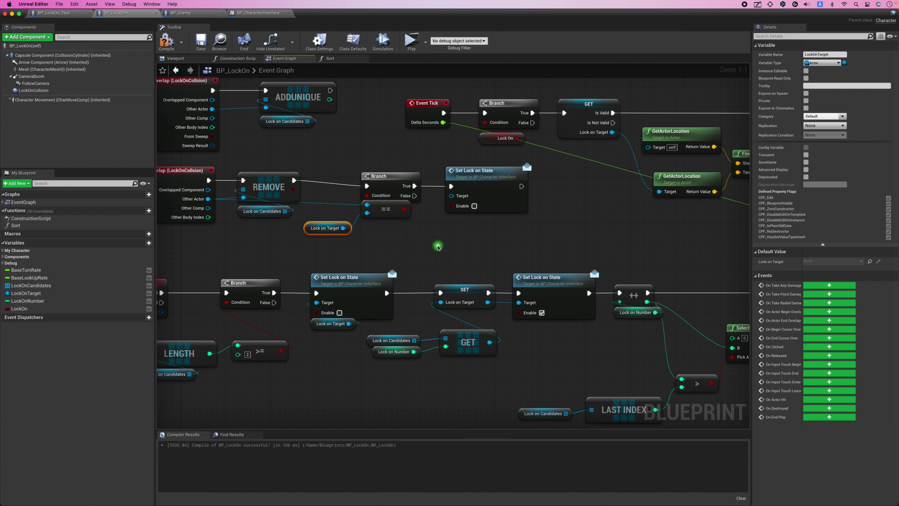
key(ctrl+c)
key(ctrl+v)
drag(442, 244, 451, 195)
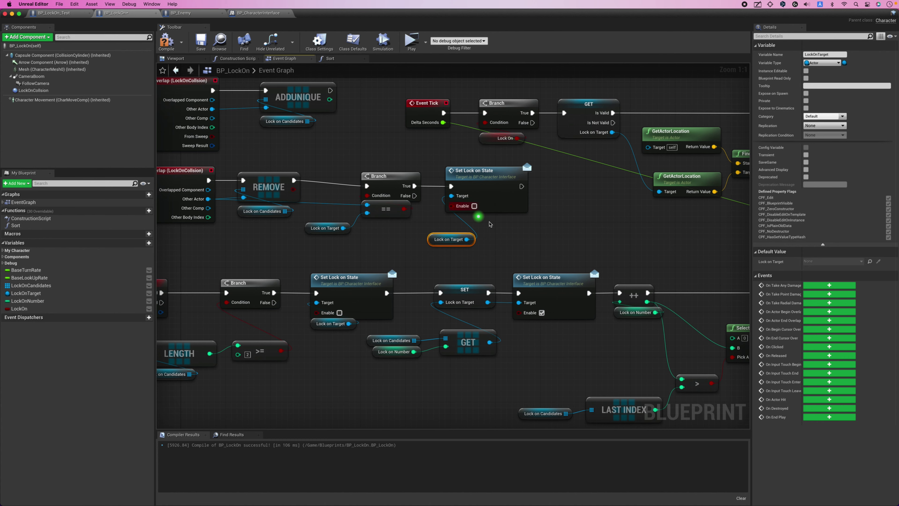
click(505, 231)
right_drag(505, 231, 418, 235)
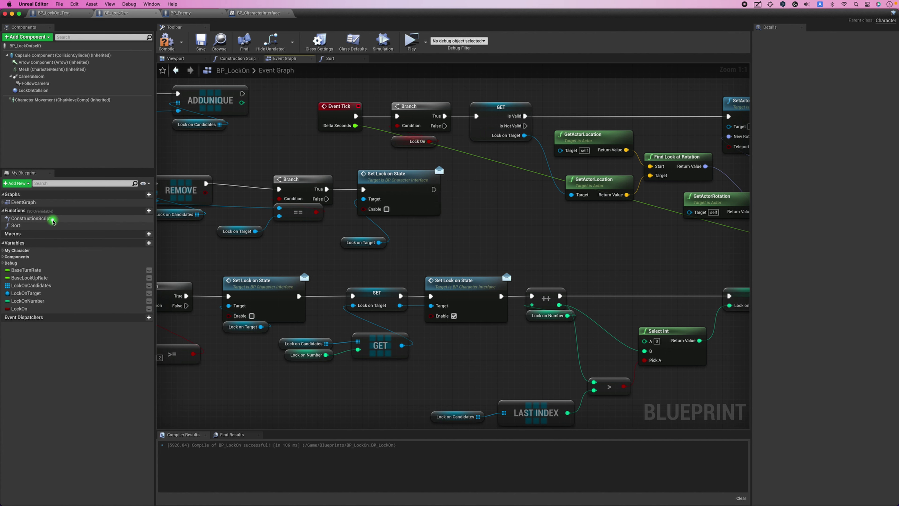
Sort Lock on Candidates after Set Lock on State, then add a Lock on Target setter
mouse_move(48, 229)
mouse_down()
mouse_move(482, 222)
mouse_move(469, 188)
mouse_move(434, 189)
mouse_up()
click(437, 250)
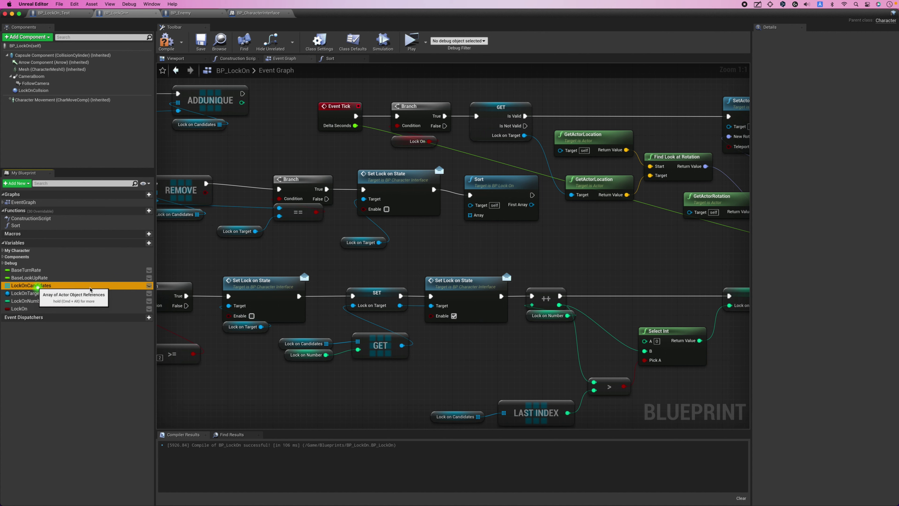
mouse_move(36, 285)
mouse_down()
mouse_move(473, 226)
mouse_move(500, 244)
mouse_move(513, 233)
mouse_up()
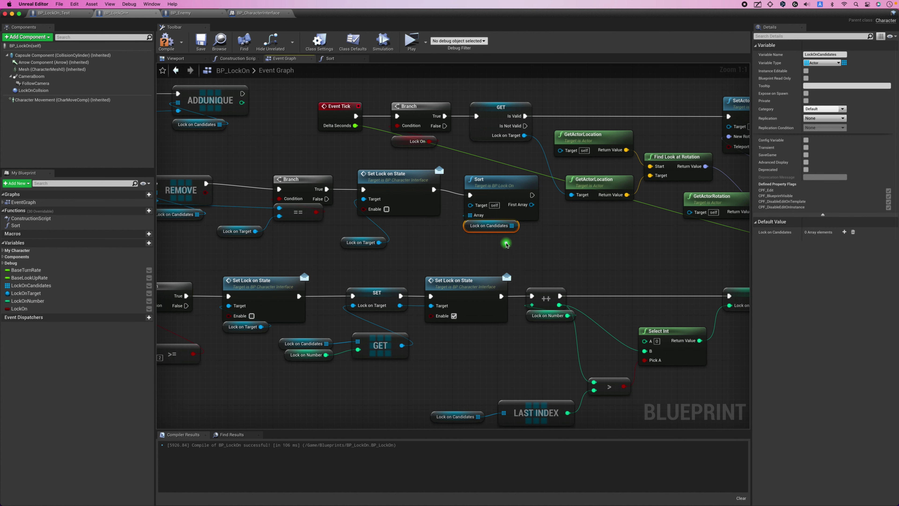
click(507, 244)
right_drag(504, 245, 343, 253)
mouse_move(343, 253)
mouse_down()
mouse_move(394, 221)
mouse_move(383, 232)
mouse_up()
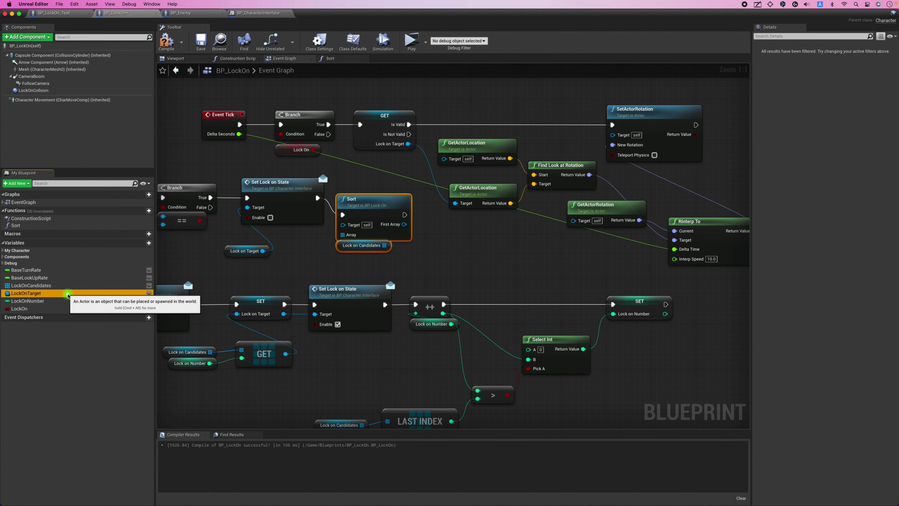
mouse_move(70, 293)
mouse_down()
mouse_move(387, 276)
mouse_move(450, 245)
mouse_move(405, 215)
mouse_move(456, 258)
mouse_move(458, 235)
mouse_up()
click(455, 259)
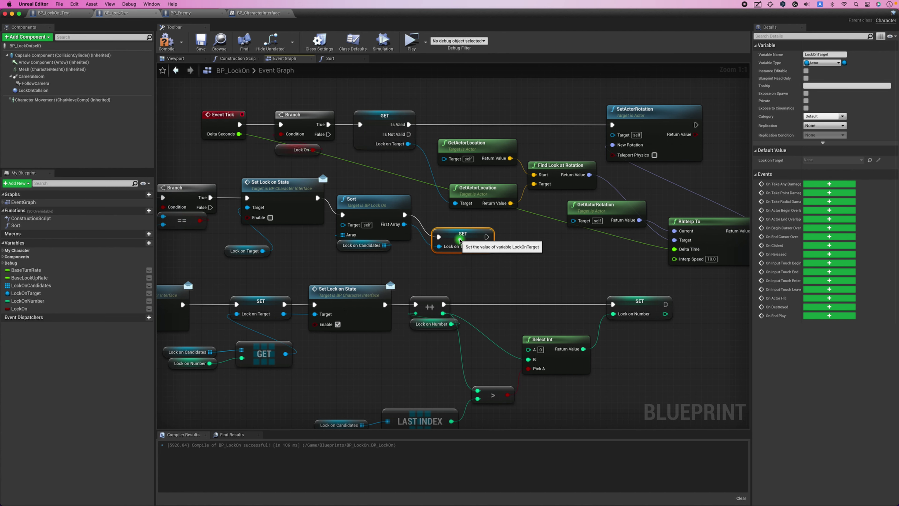
Add a Set Lock on State with Enable checked after the SET node, then compile and save BP_LockOn
click(288, 211)
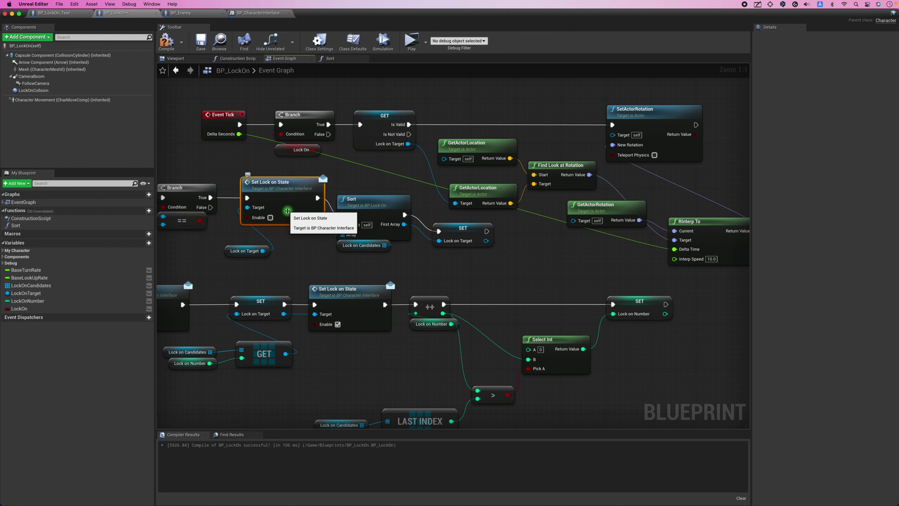
key(ctrl+c)
key(ctrl+v)
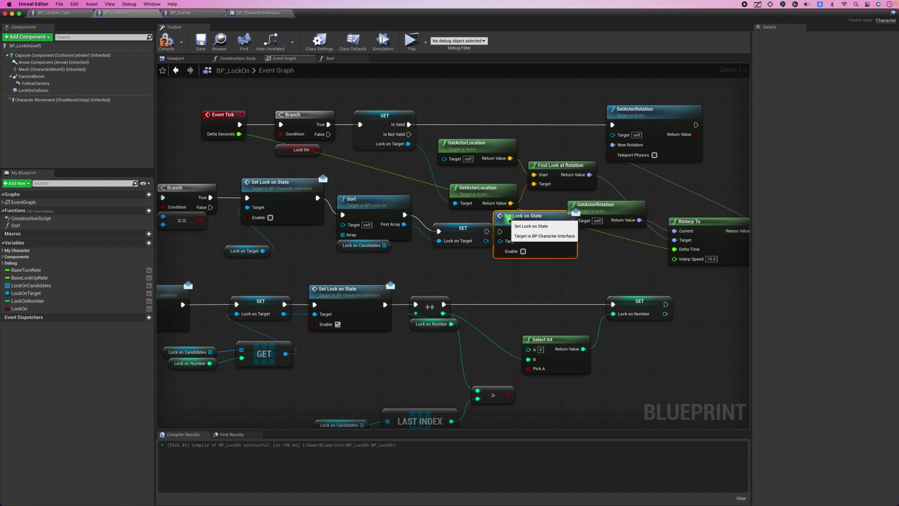
mouse_move(510, 228)
mouse_down()
mouse_move(521, 227)
mouse_move(511, 252)
mouse_up()
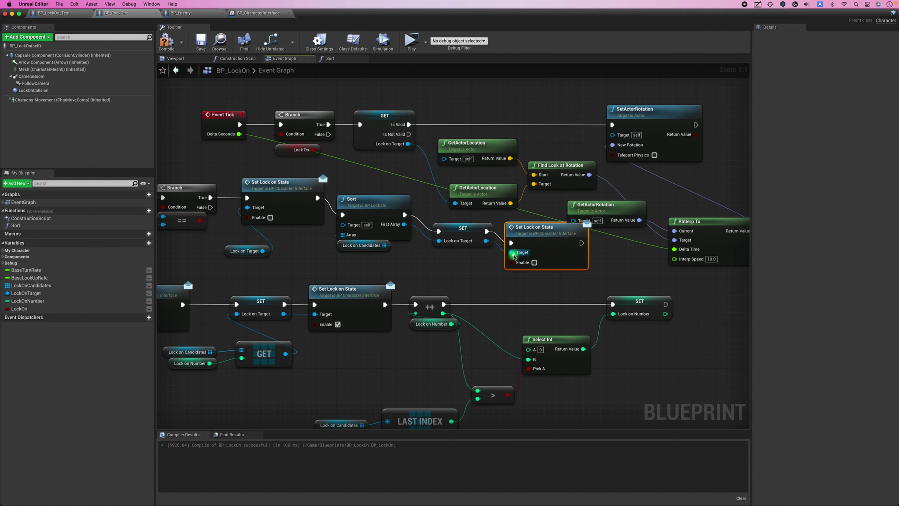
click(534, 263)
click(501, 281)
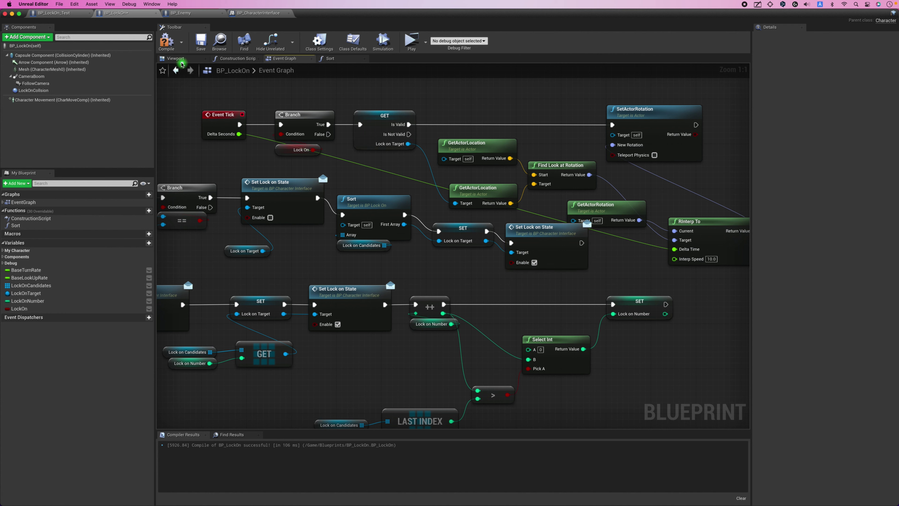
click(167, 41)
click(200, 41)
Nudge the Lock on Target SET node down and review the J key DestroyActor and Cast To BP_Enemy nodes
drag(460, 236, 461, 247)
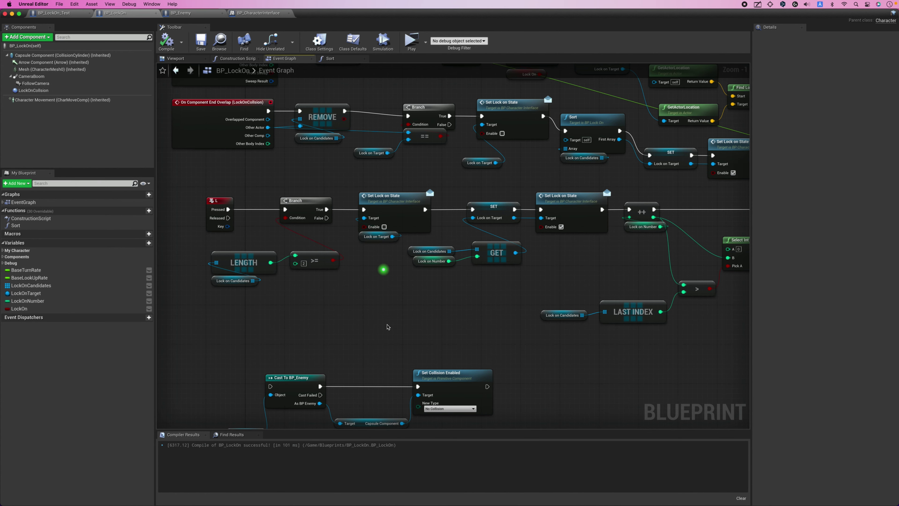
right_drag(345, 337, 388, 261)
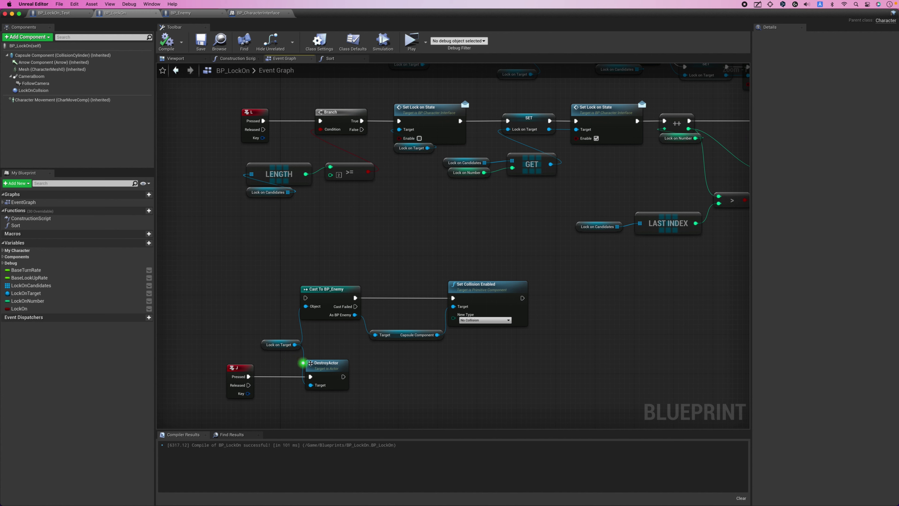
click(246, 365)
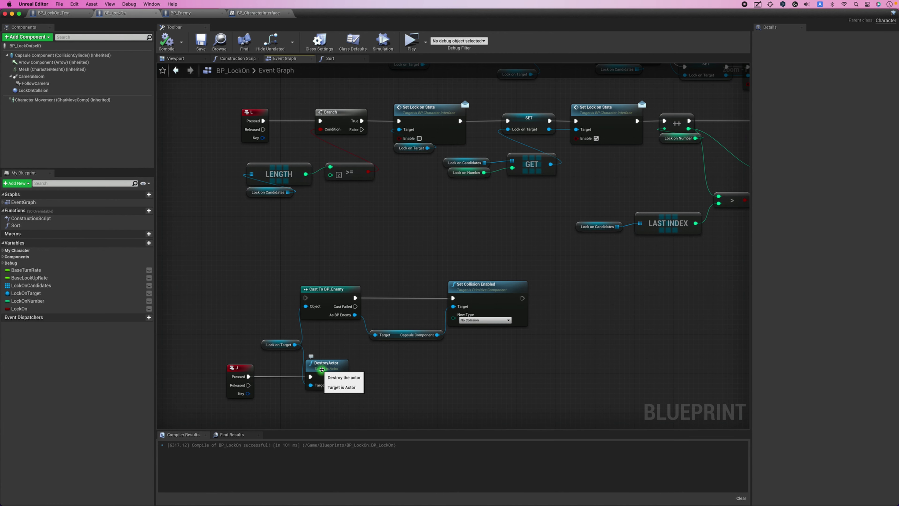
mouse_move(343, 226)
right_down()
mouse_move(323, 382)
mouse_move(329, 462)
right_up()
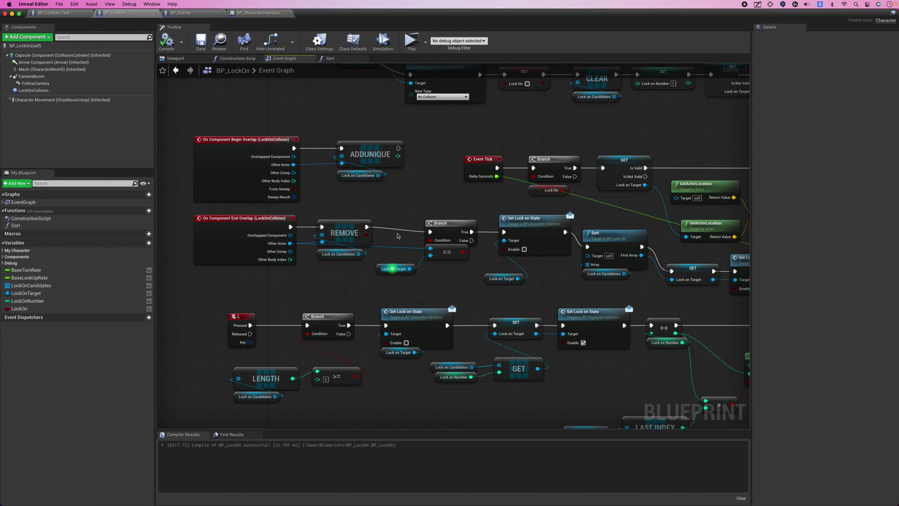
click(422, 67)
click(416, 46)
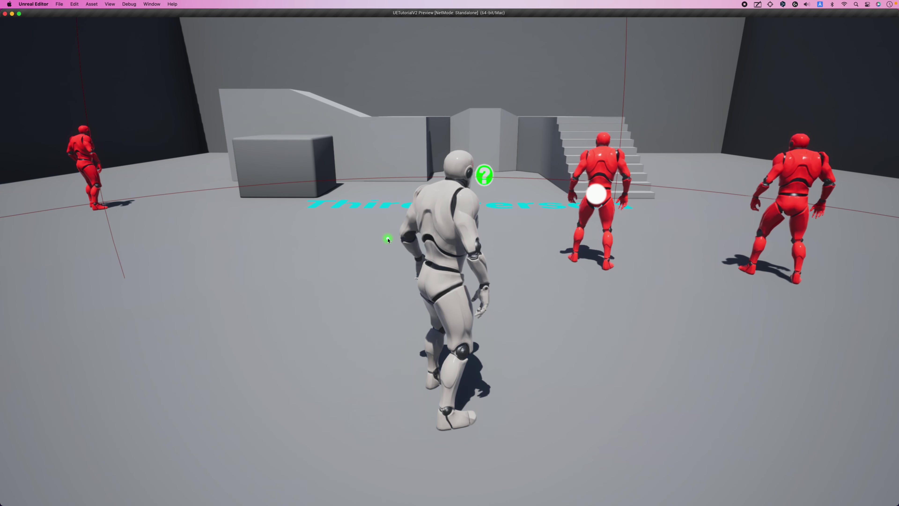
key(w)
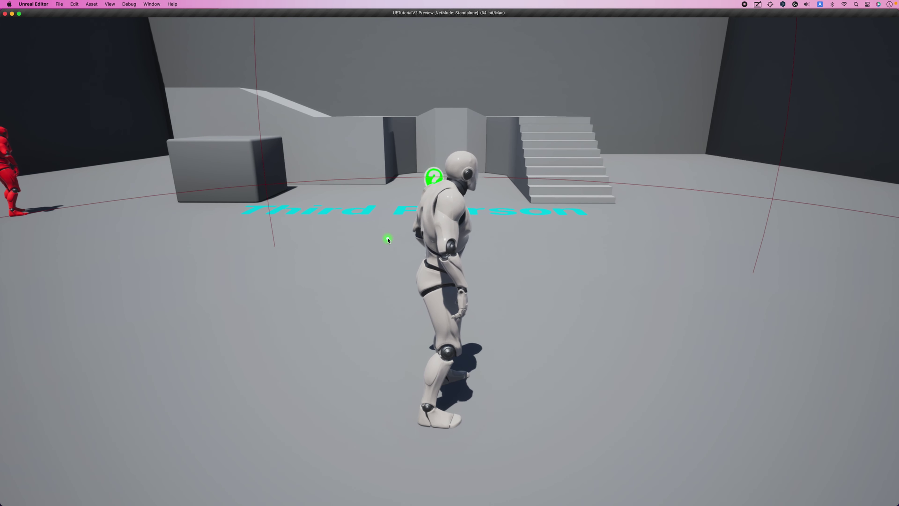
key(a)
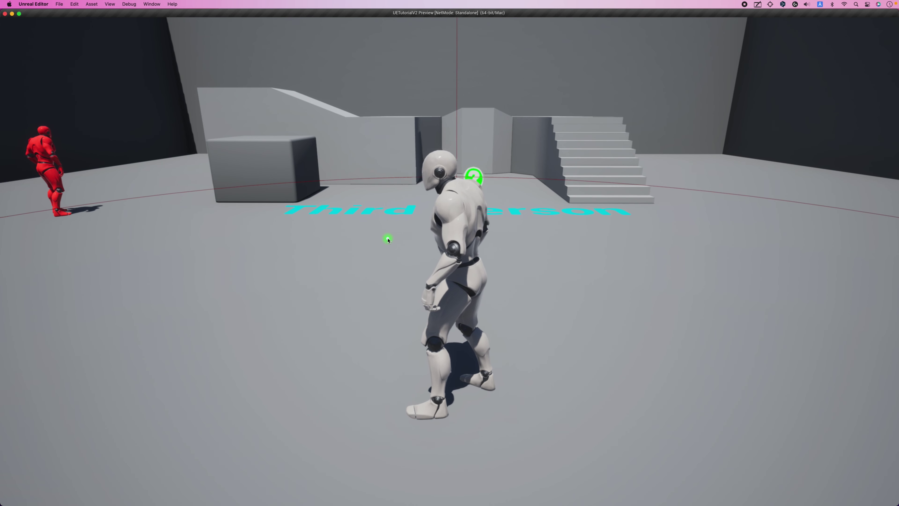
key(Escape)
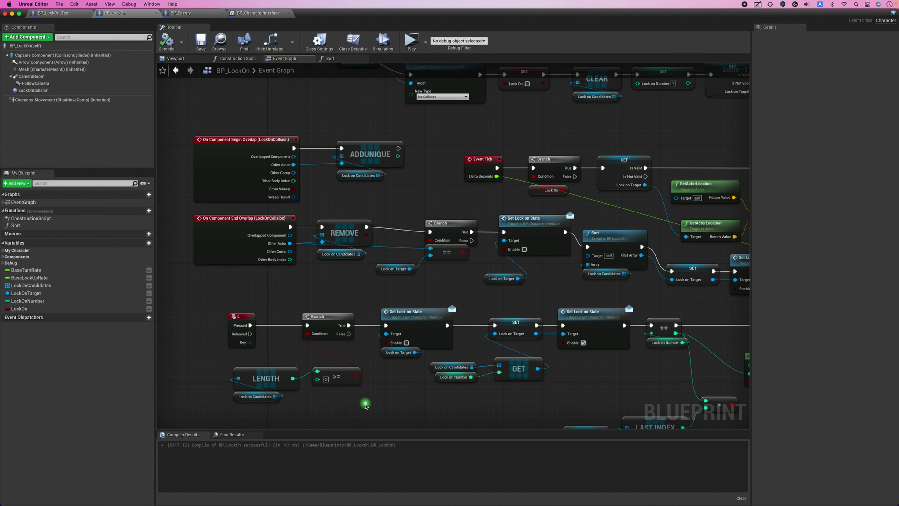
right_drag(366, 406, 357, 379)
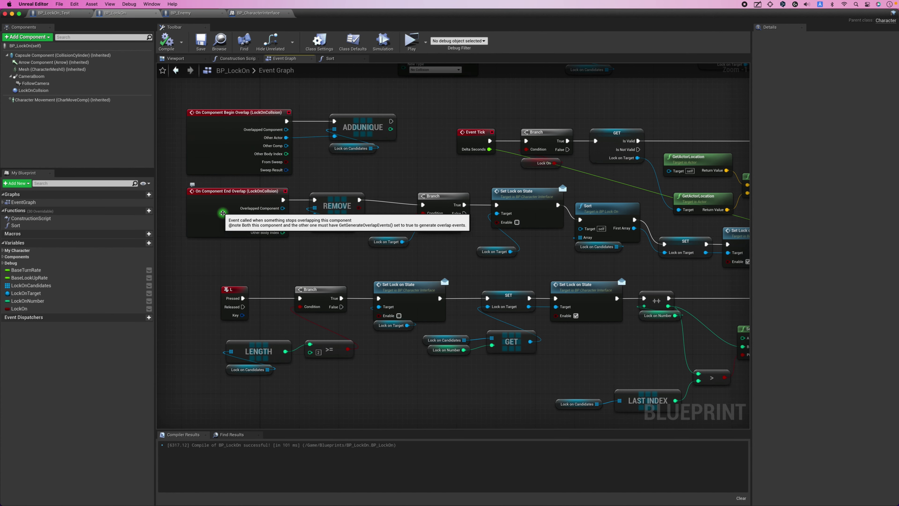
click(222, 212)
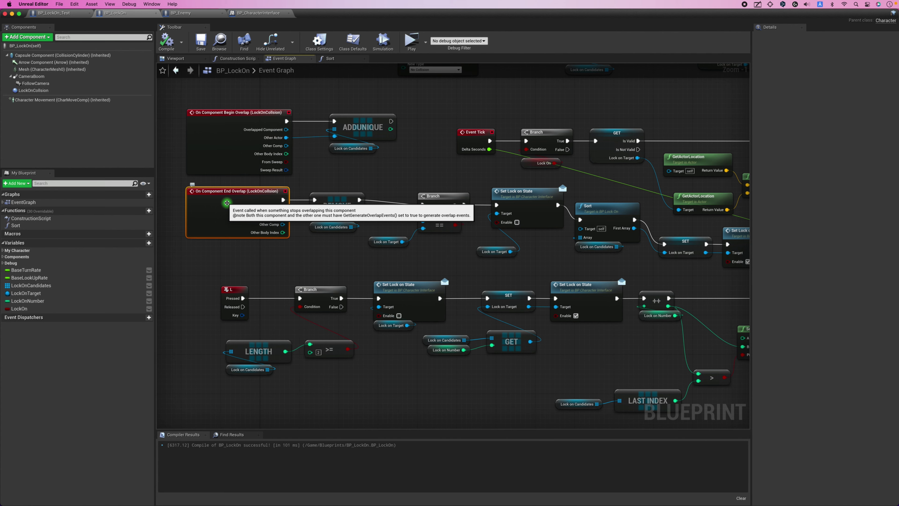
scroll(227, 203, up, 1)
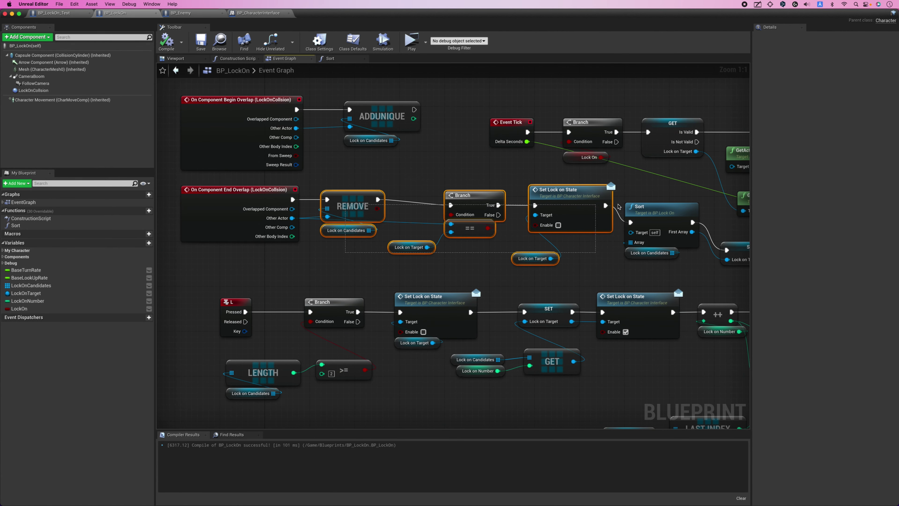
drag(313, 264, 625, 211)
click(316, 298)
right_drag(290, 300, 307, 166)
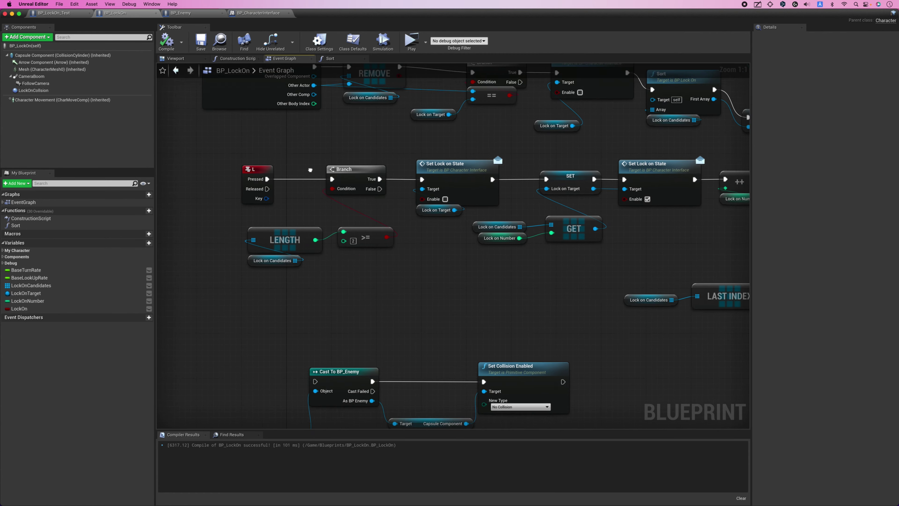
right_drag(268, 286, 271, 247)
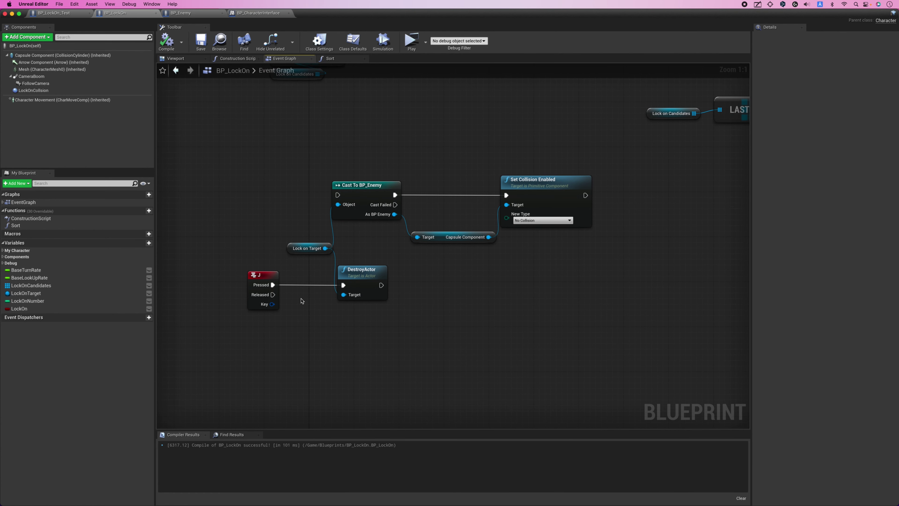
scroll(307, 307, up, 2)
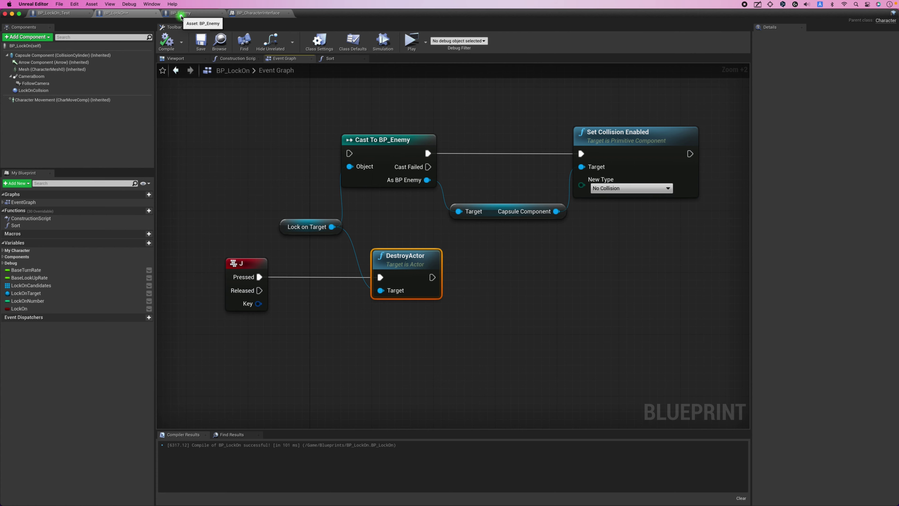
In BP_Enemy, add a Capsule Component reference feeding a new Set Collision Enabled node
click(180, 13)
scroll(392, 348, down, 1)
scroll(391, 349, down, 3)
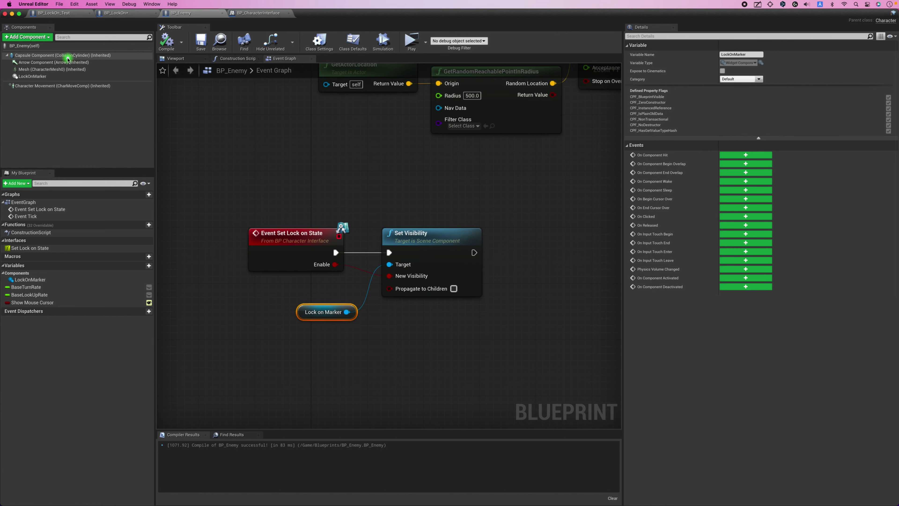
drag(68, 58, 312, 174)
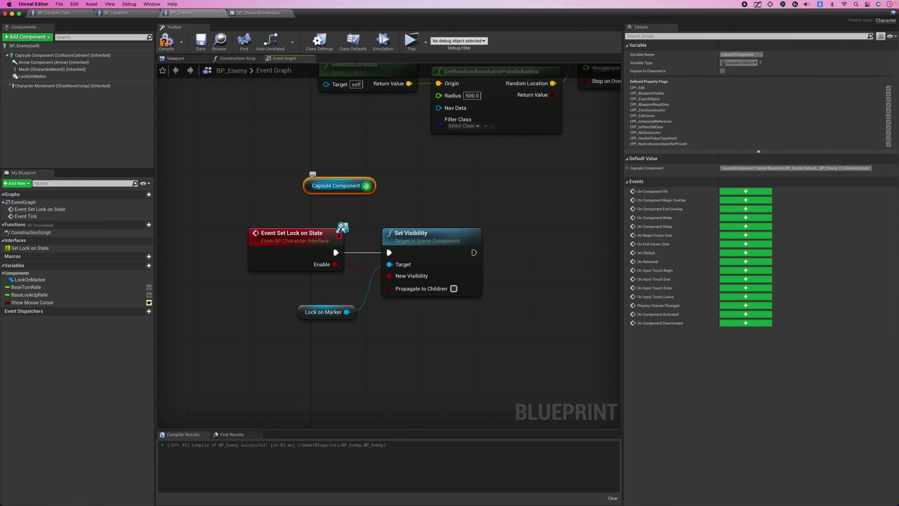
drag(400, 196, 399, 197)
text(s)
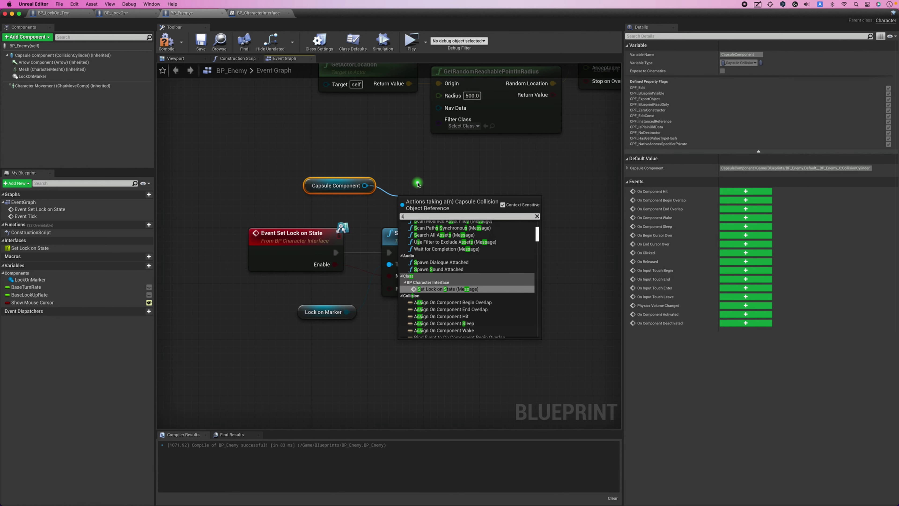
text(et colli)
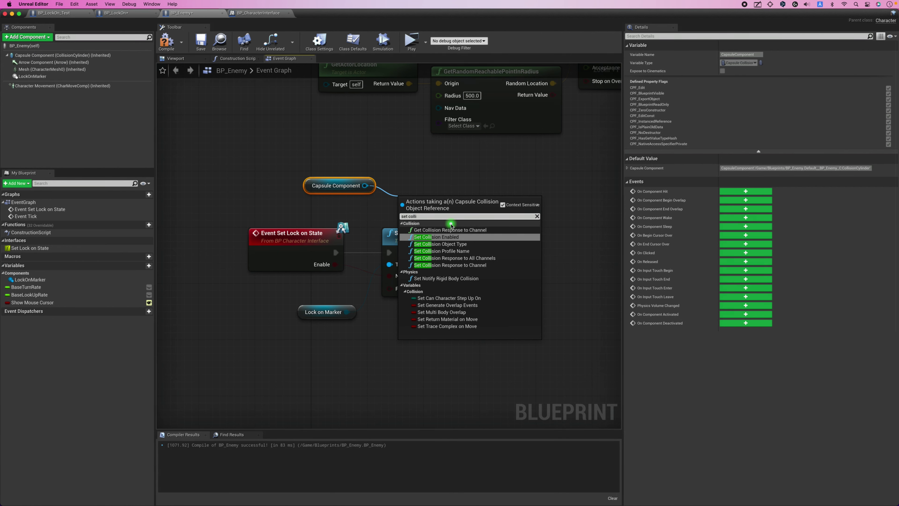
key(Return)
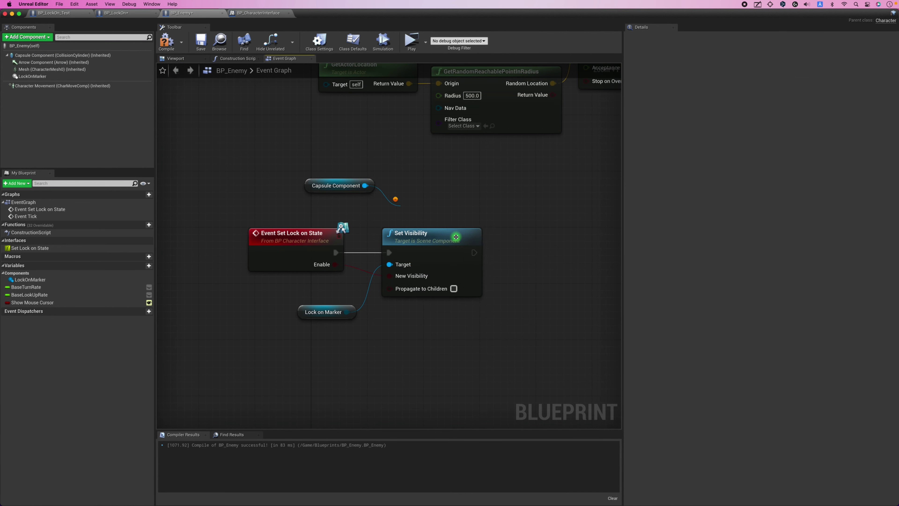
drag(444, 246, 510, 188)
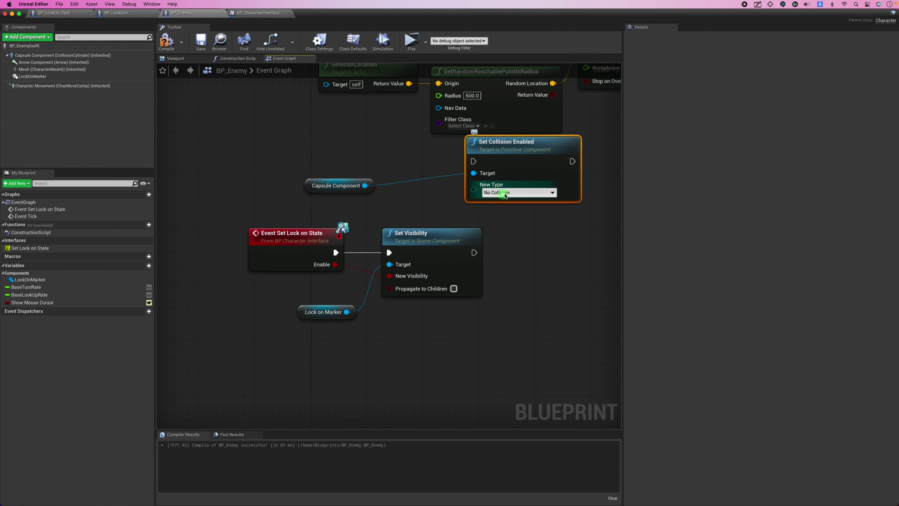
drag(566, 156, 573, 163)
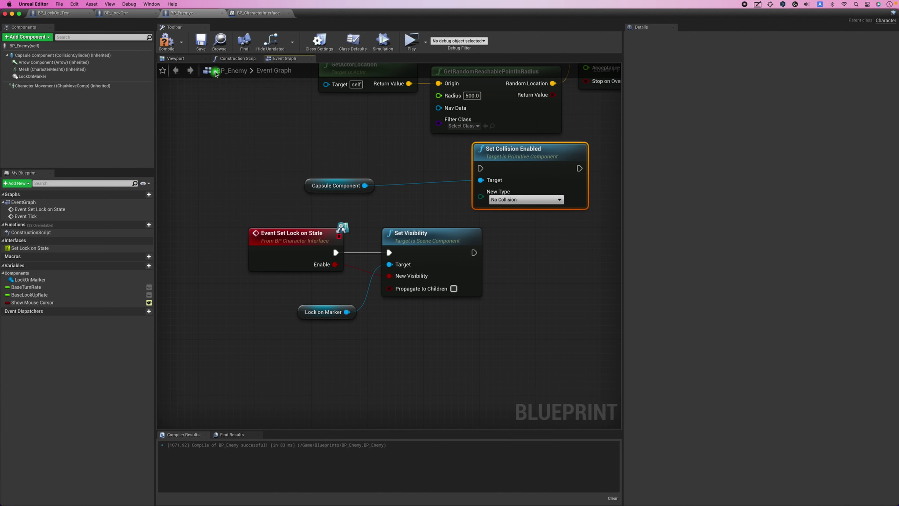
Check BP_LockOn's overlap nodes, then move BP_Enemy's collision nodes below Set Visibility
click(118, 14)
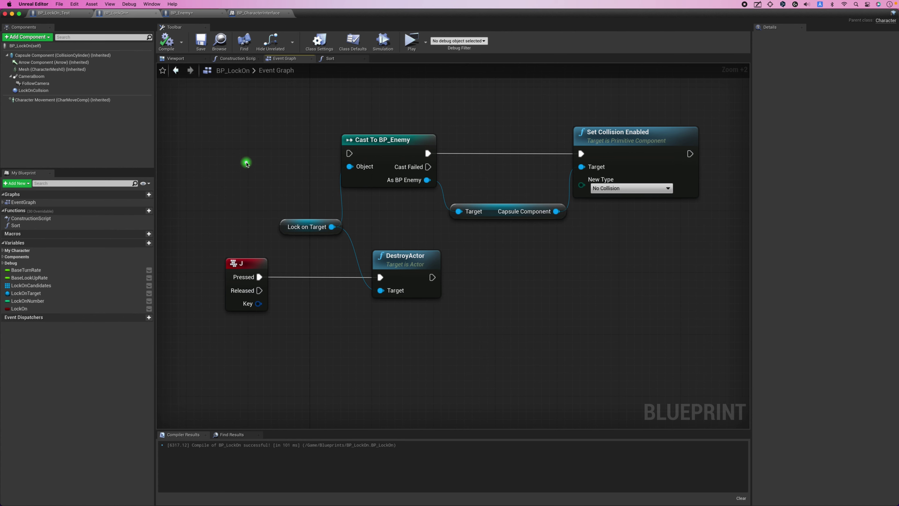
scroll(246, 163, down, 2)
right_drag(246, 167, 249, 339)
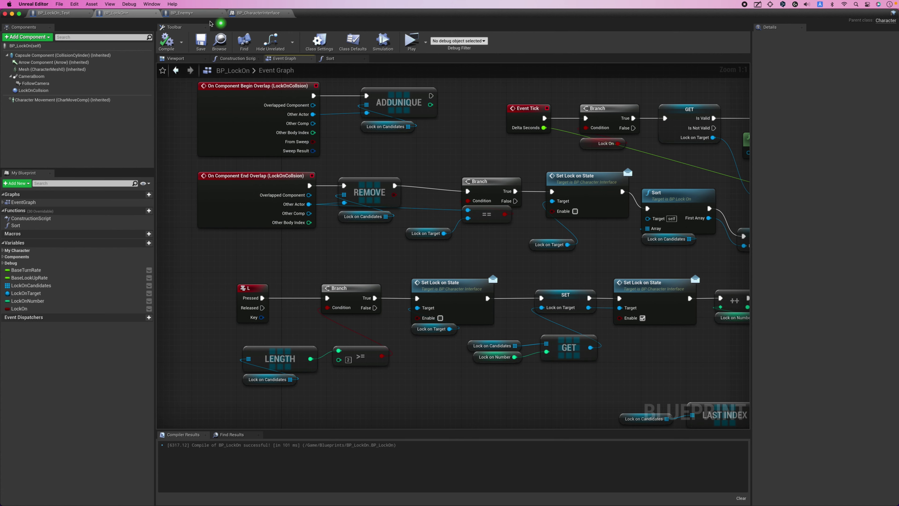
click(190, 15)
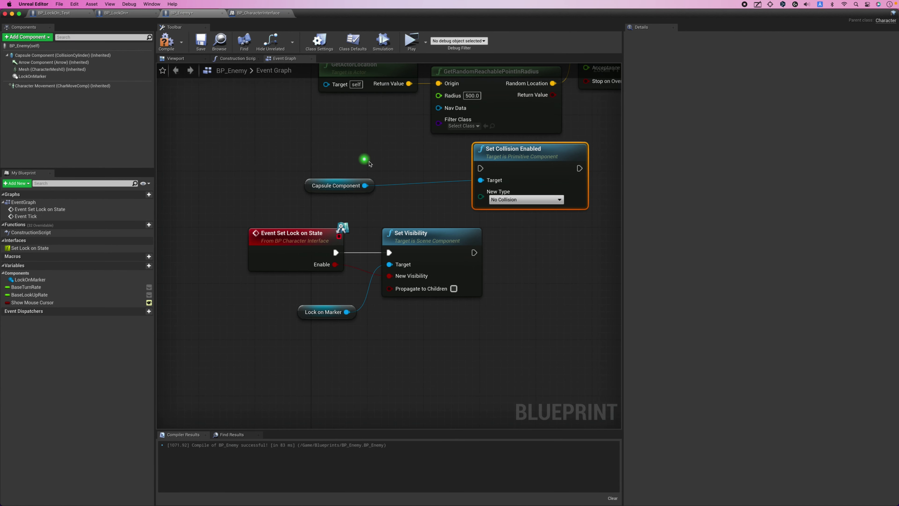
drag(306, 185, 400, 185)
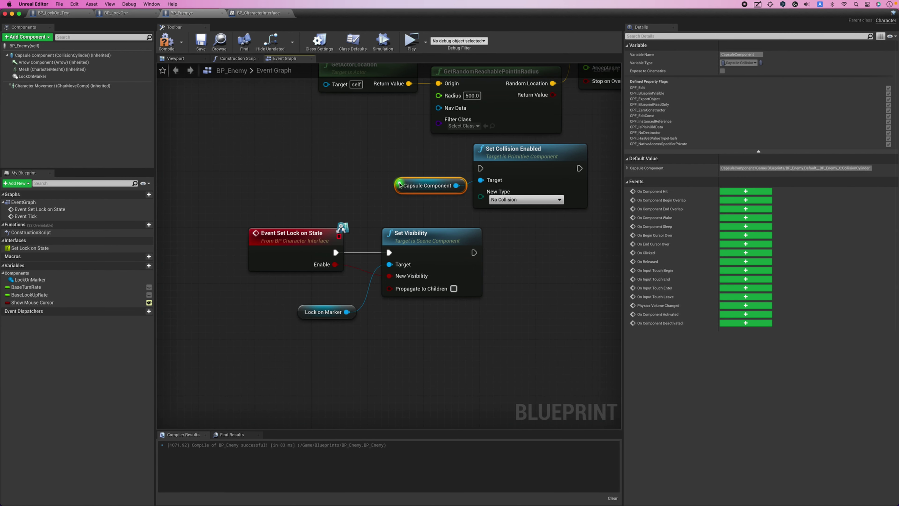
drag(517, 156, 367, 340)
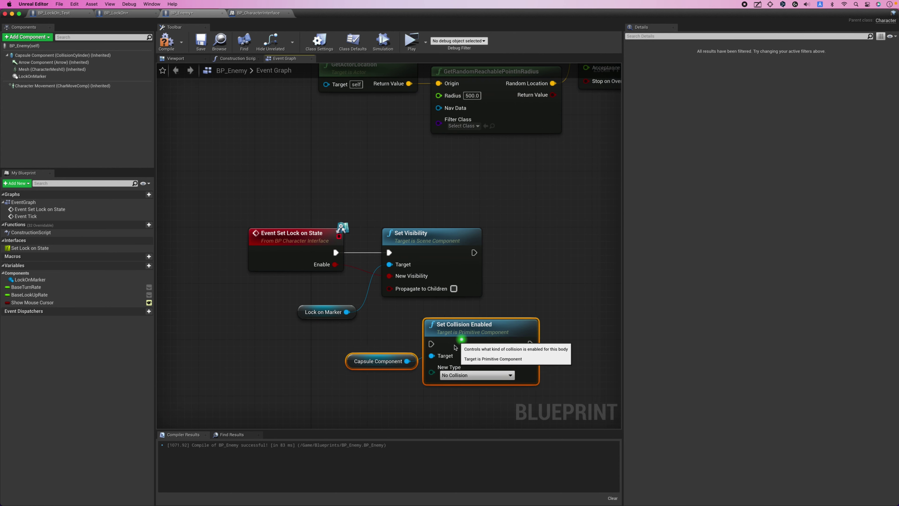
click(374, 346)
right_drag(374, 346, 359, 300)
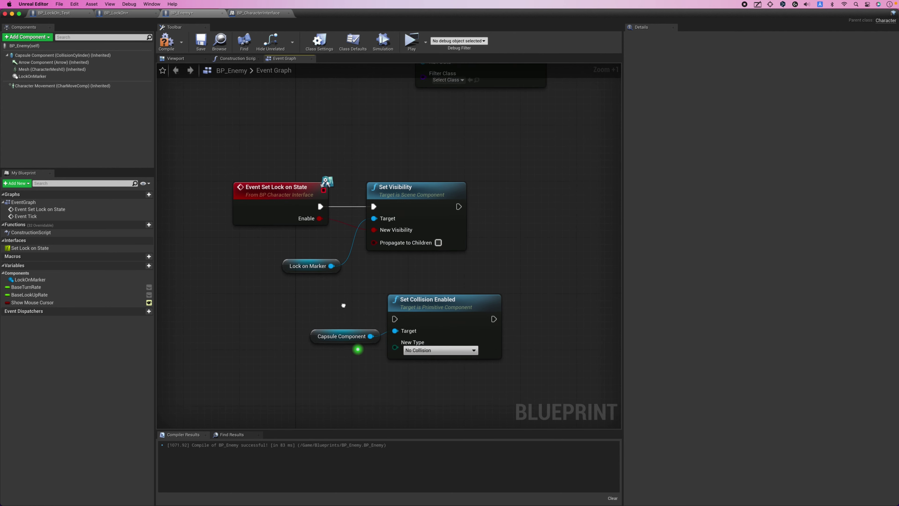
drag(429, 346, 431, 349)
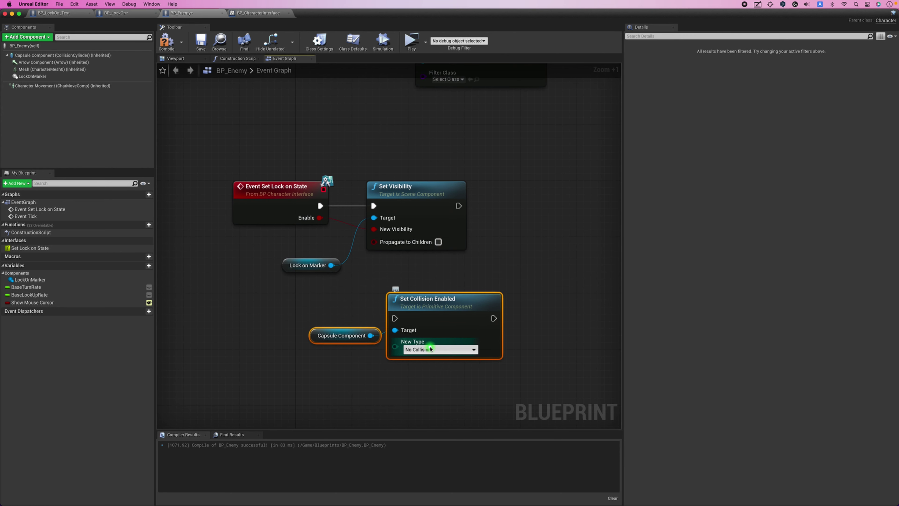
click(443, 273)
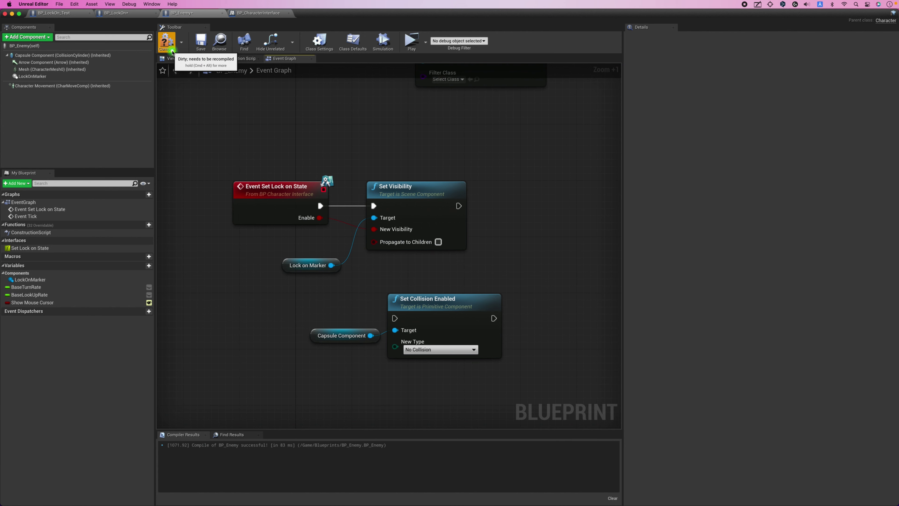
Lower BP_LockOn's LockOnCollision sphere to Z -95 in the Viewport, then return to BP_Enemy's Event Graph
click(119, 16)
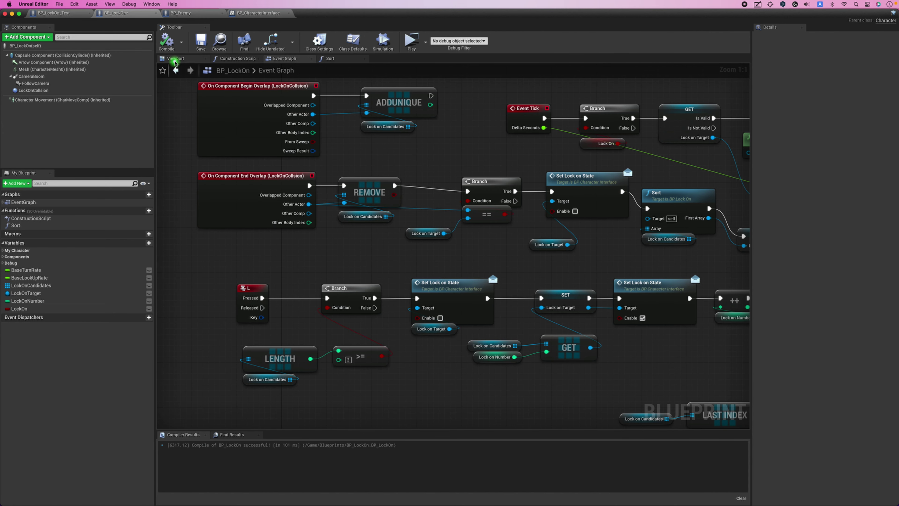
click(175, 61)
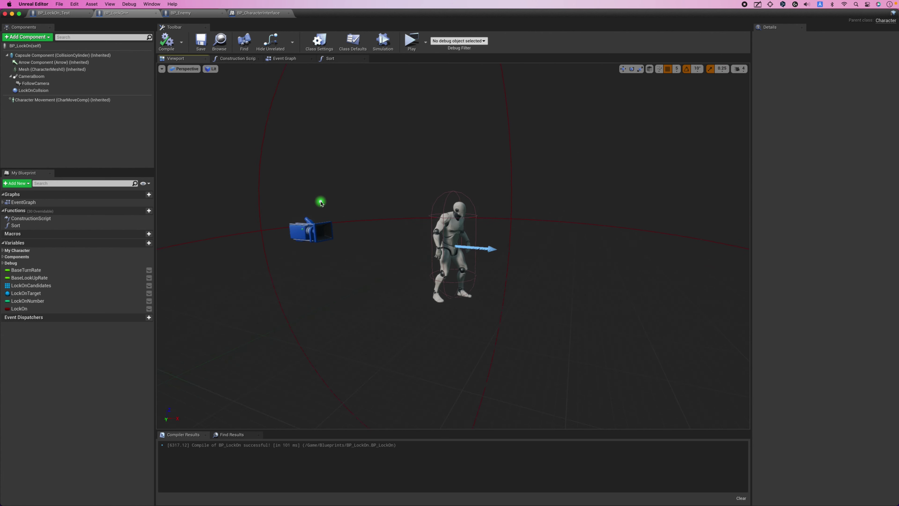
drag(321, 202, 325, 197)
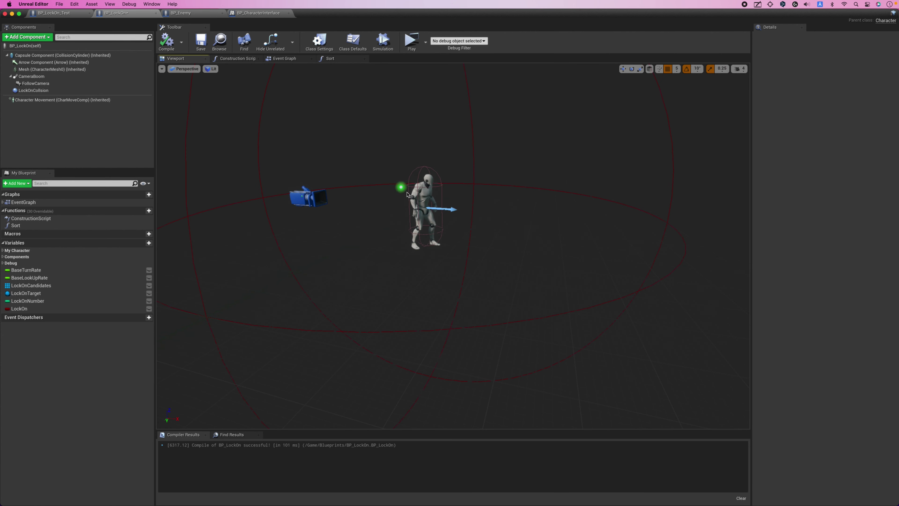
click(424, 207)
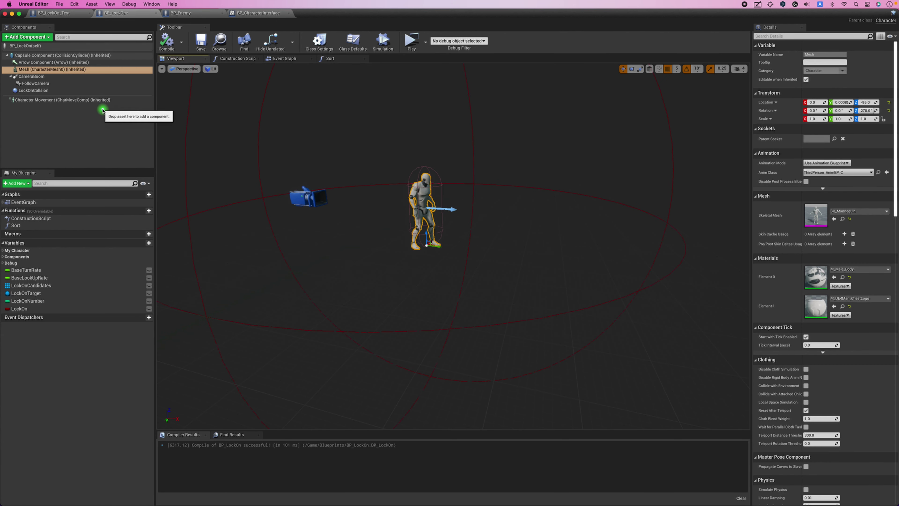
click(95, 90)
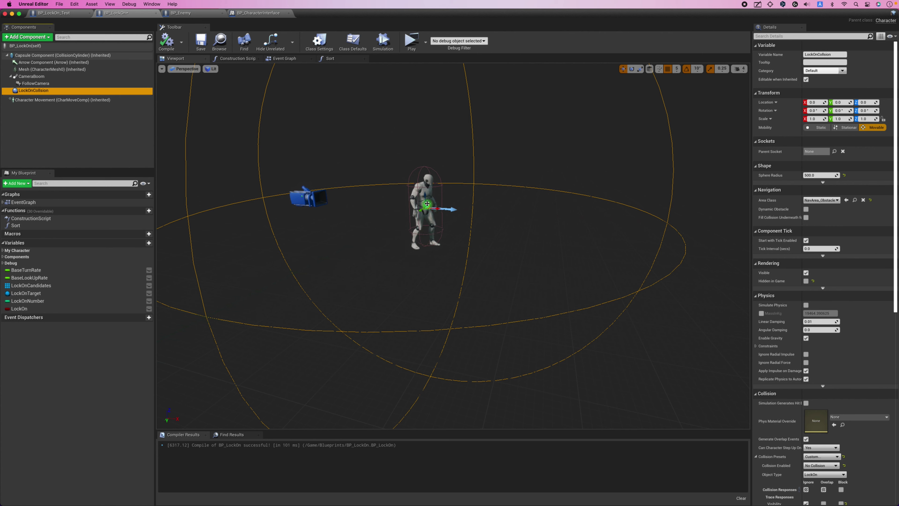
drag(425, 196, 426, 232)
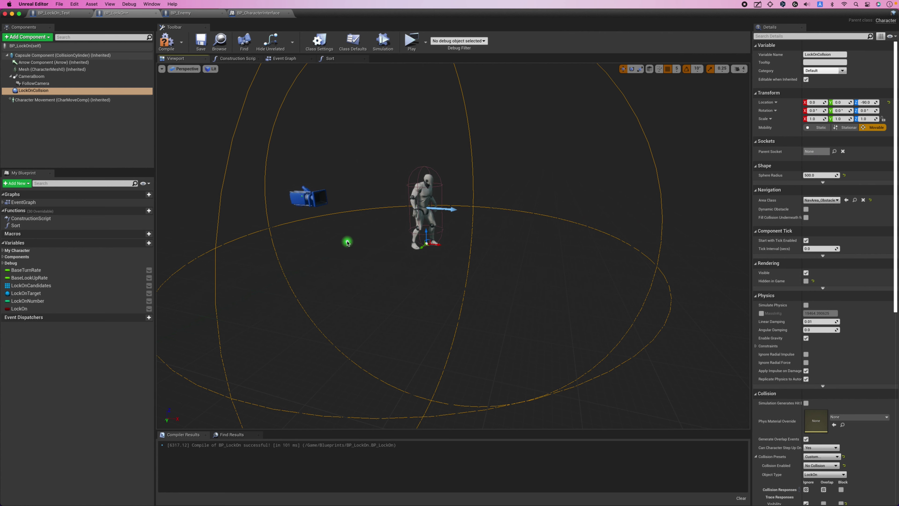
drag(348, 241, 349, 240)
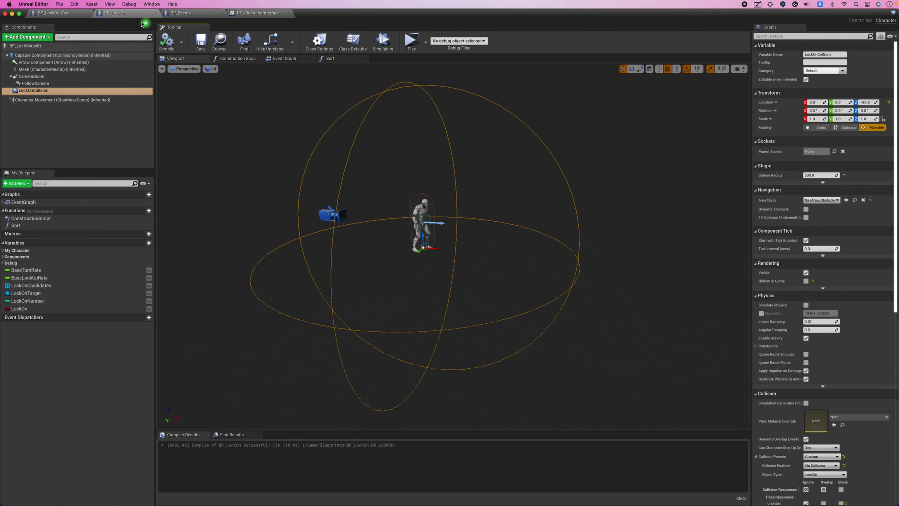
click(185, 14)
mouse_move(262, 124)
right_down()
mouse_move(266, 257)
mouse_move(253, 300)
right_up()
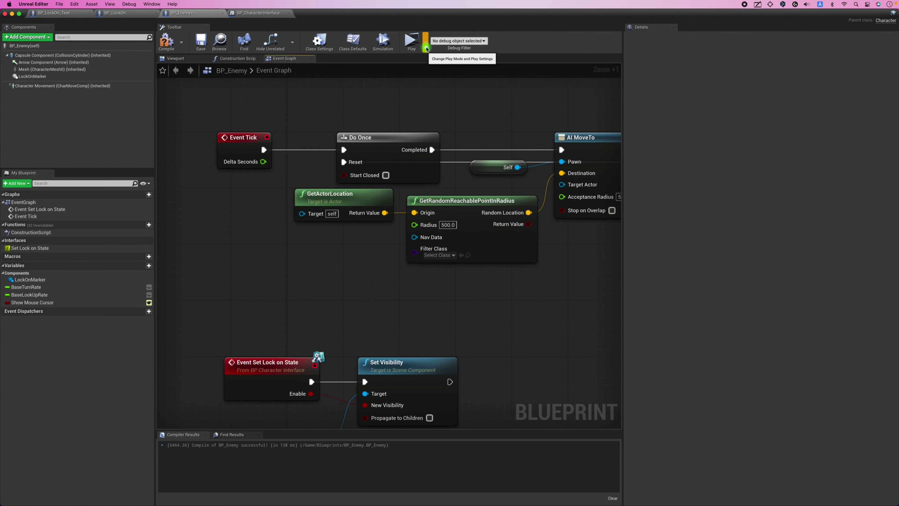
Start a play test and run the character around the arena with WASD
click(412, 44)
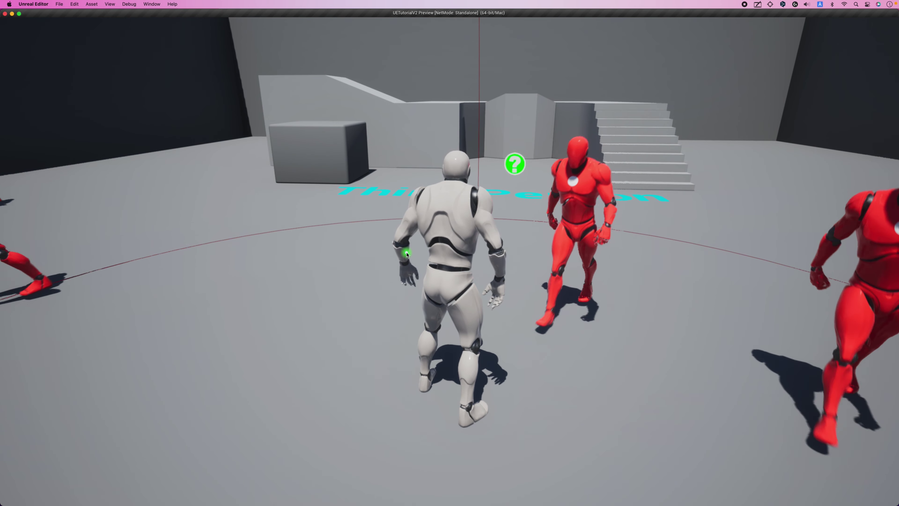
key(w)
key(s)
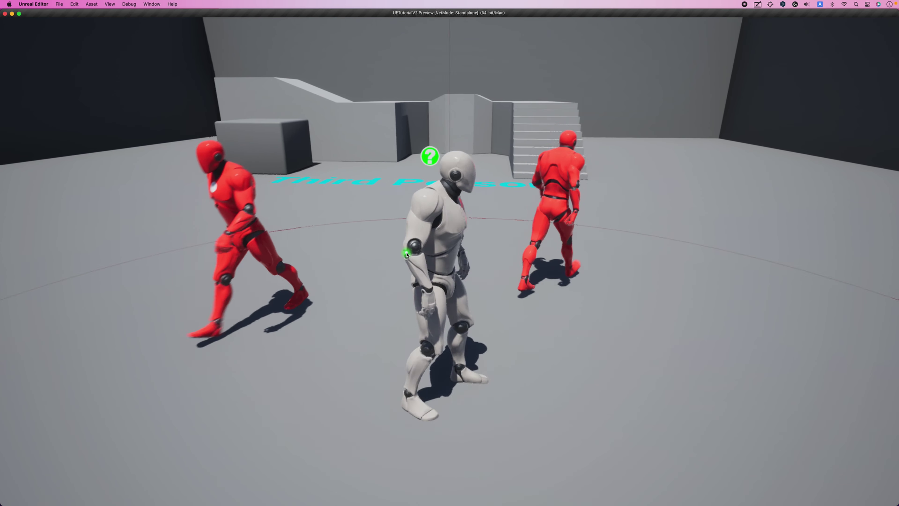
key(w)
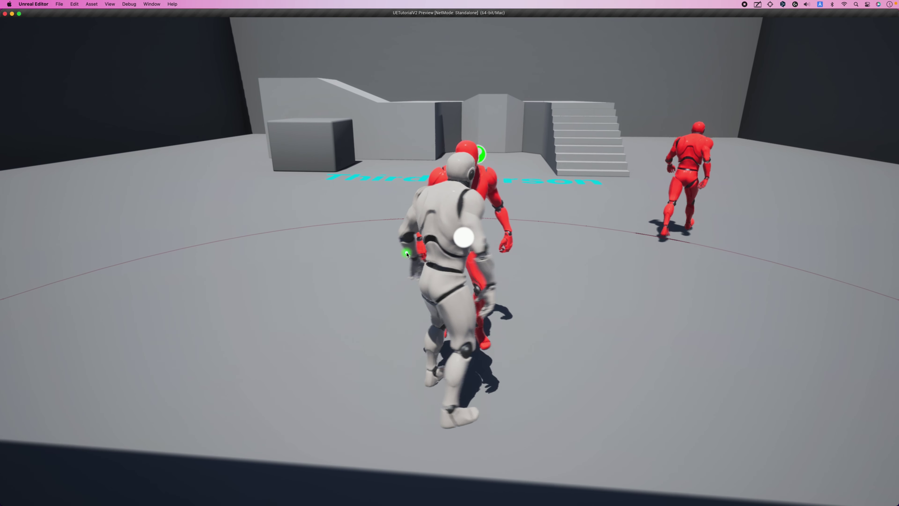
key(d)
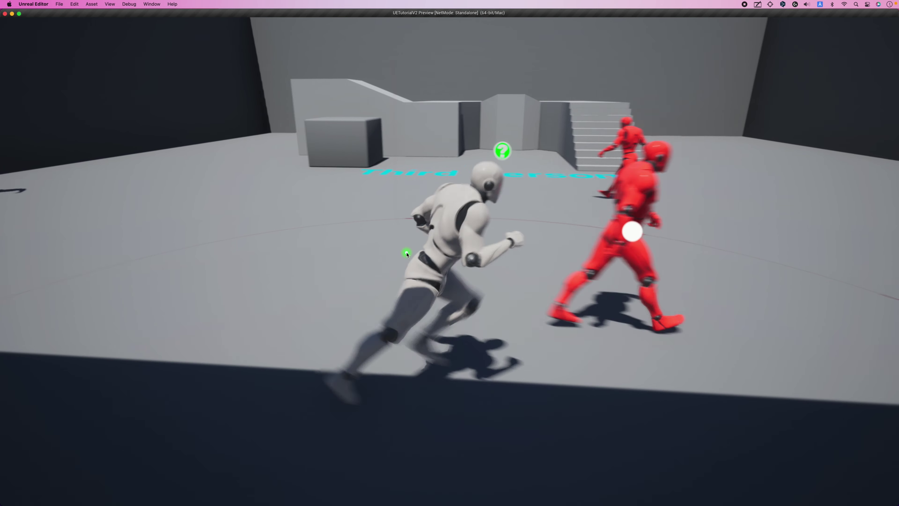
key(w)
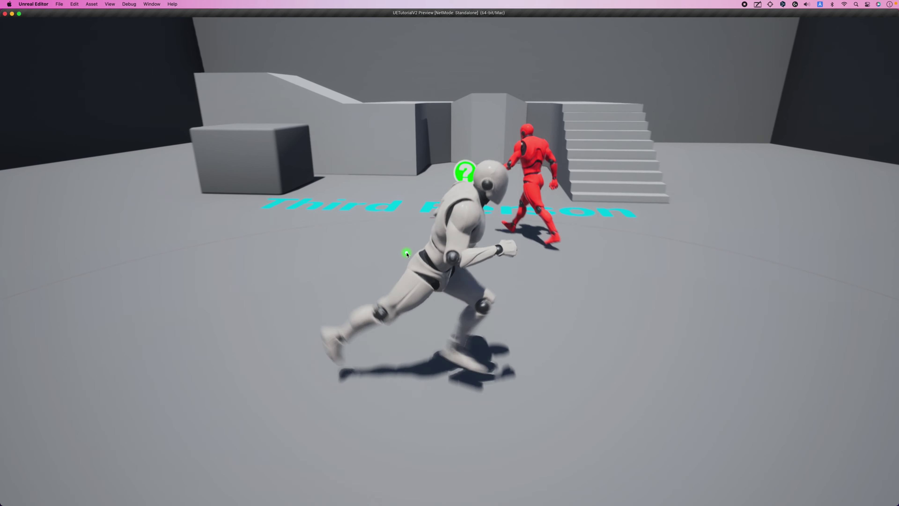
key(a)
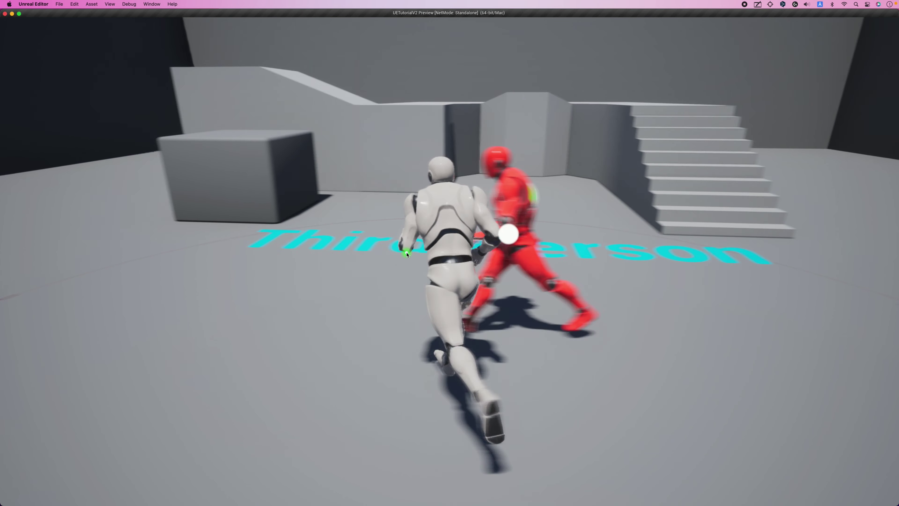
key(s)
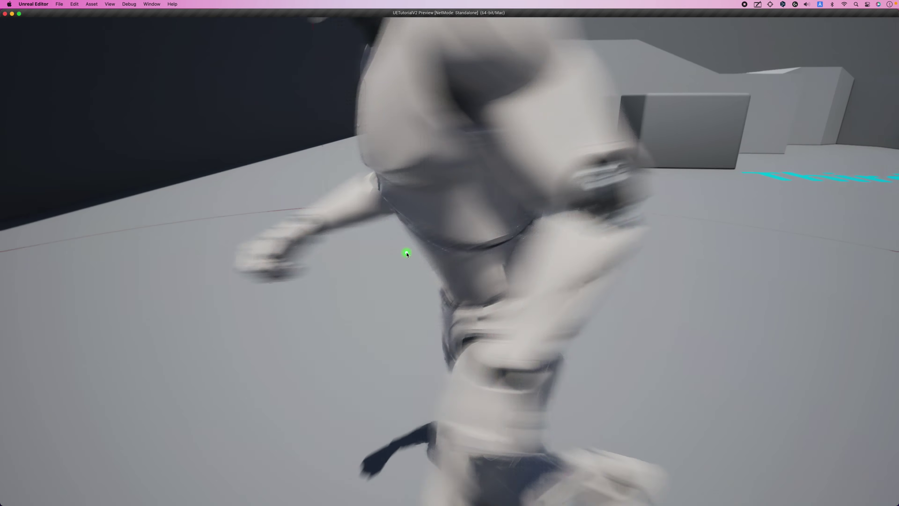
key(d)
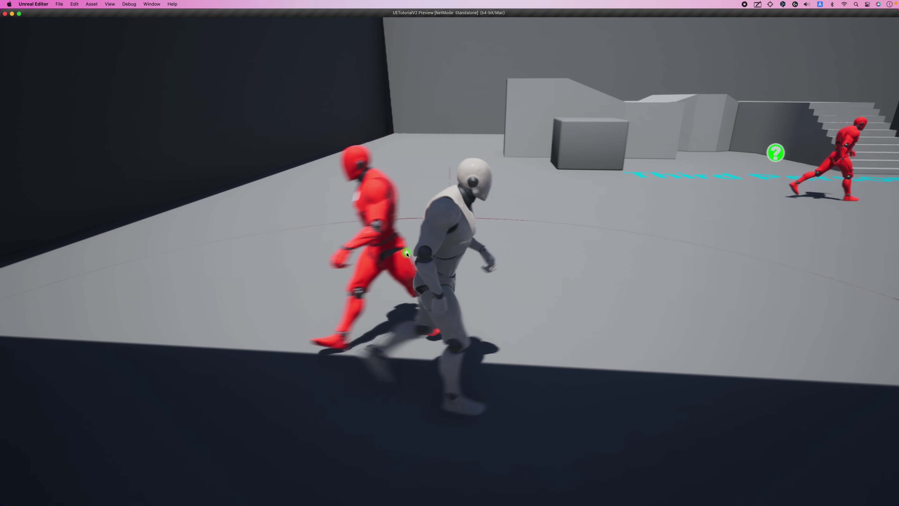
Approach the red enemies, lock onto one, and strafe around it while locked on
key(w)
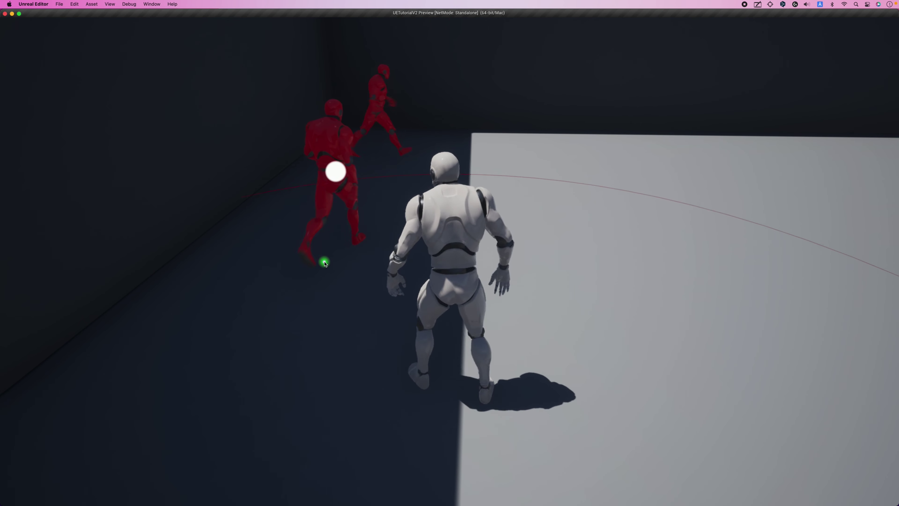
key(d)
key(w)
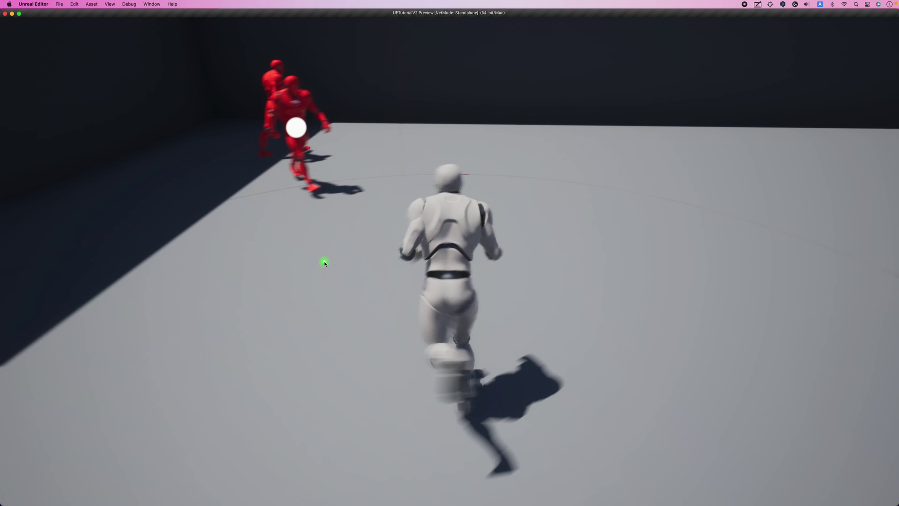
key(d)
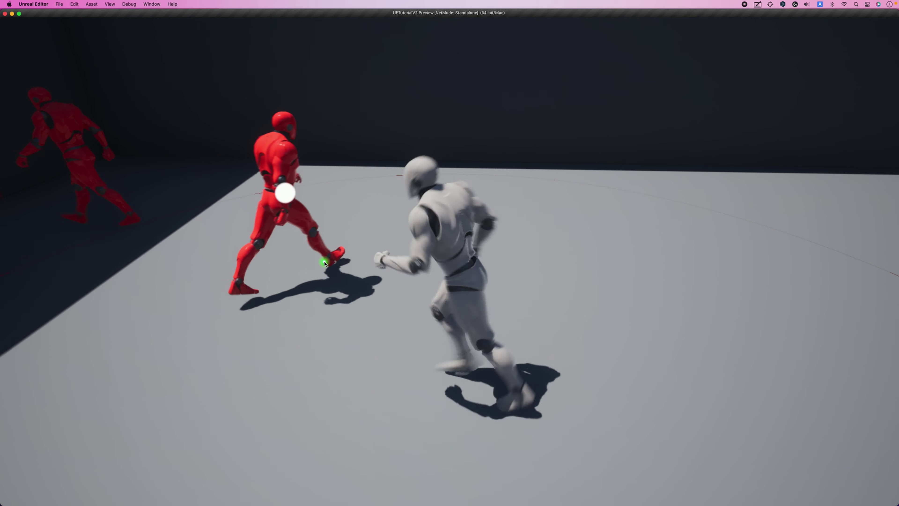
key(w)
key(w)
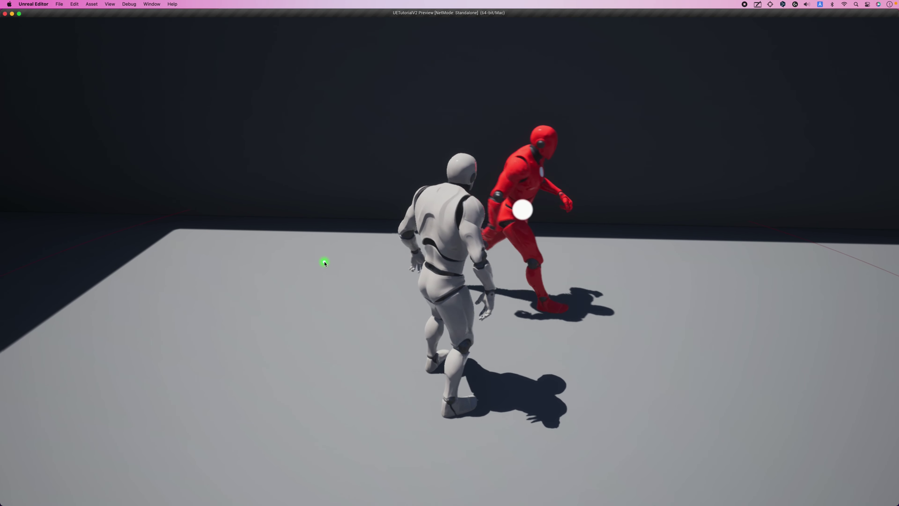
key(a)
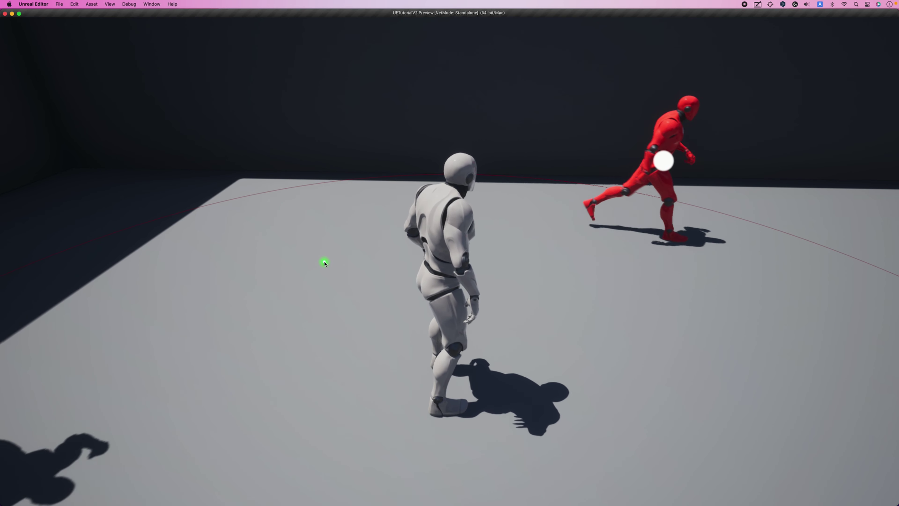
key(w)
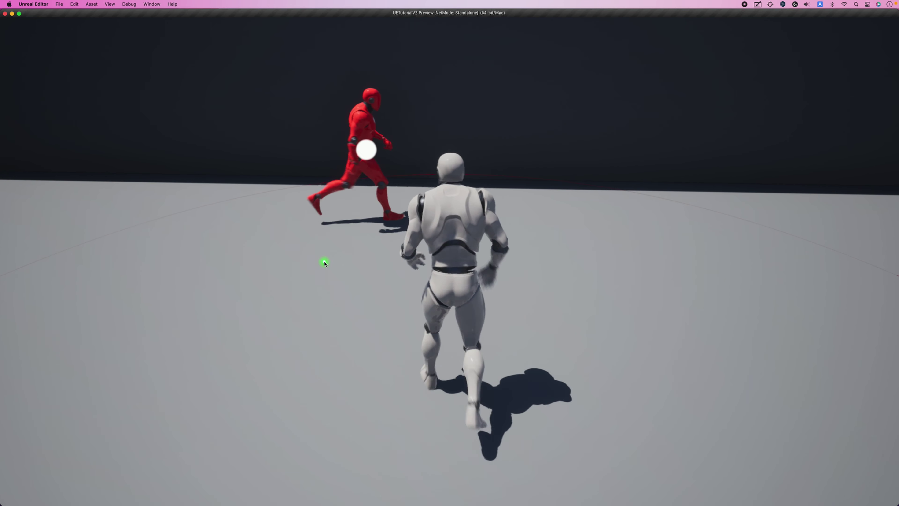
key(d)
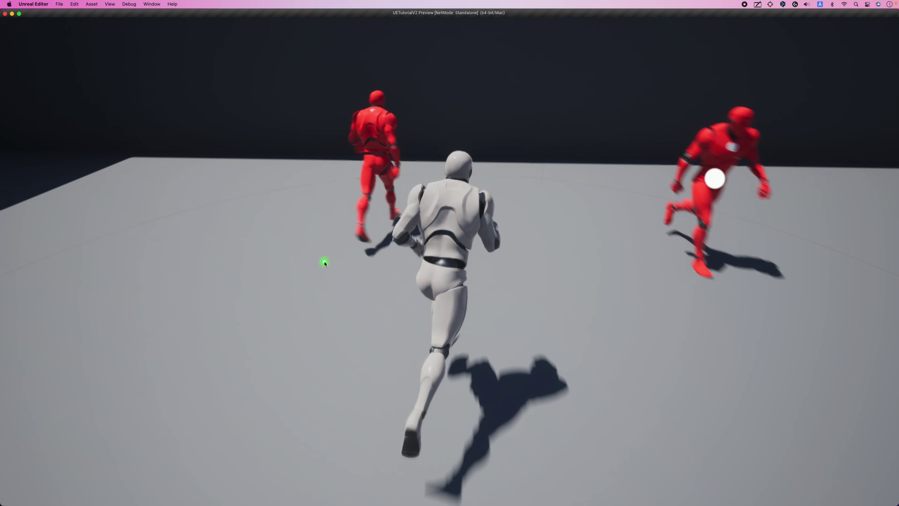
Run back toward the red enemies and lock onto an enemy again
key(w)
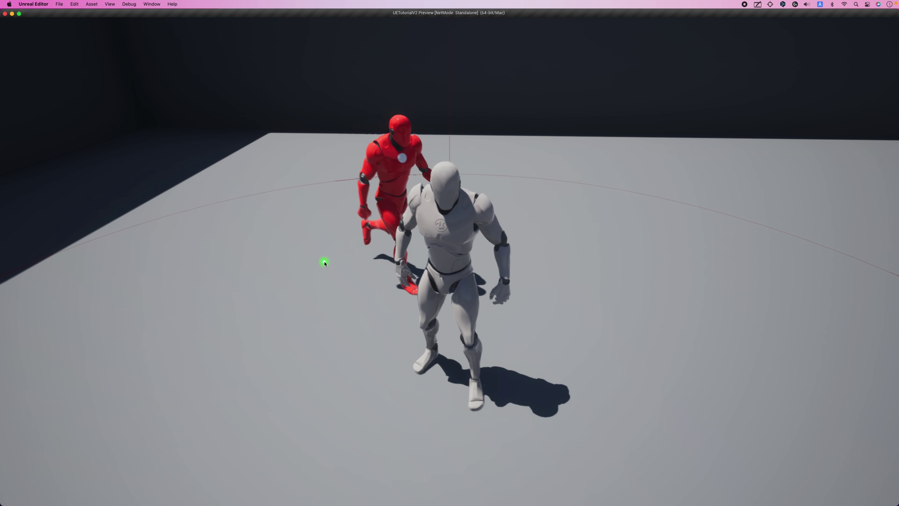
key(w)
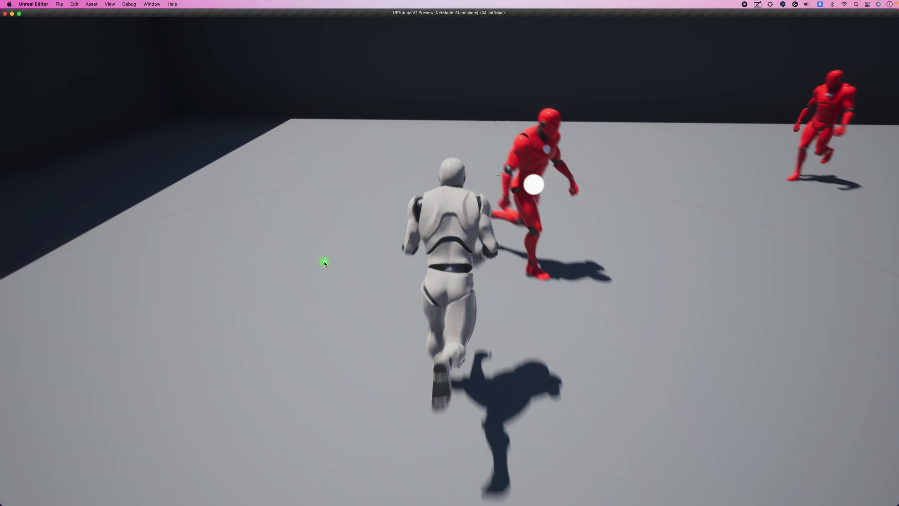
key(a)
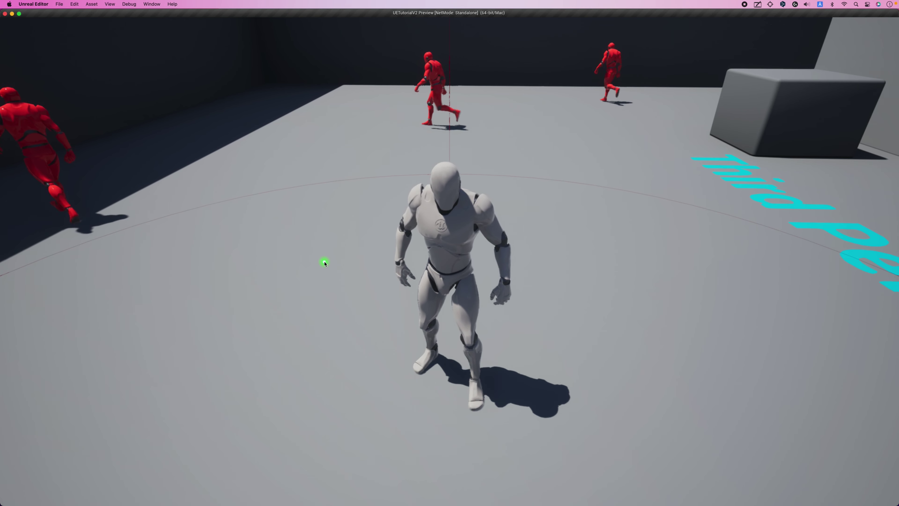
key(w)
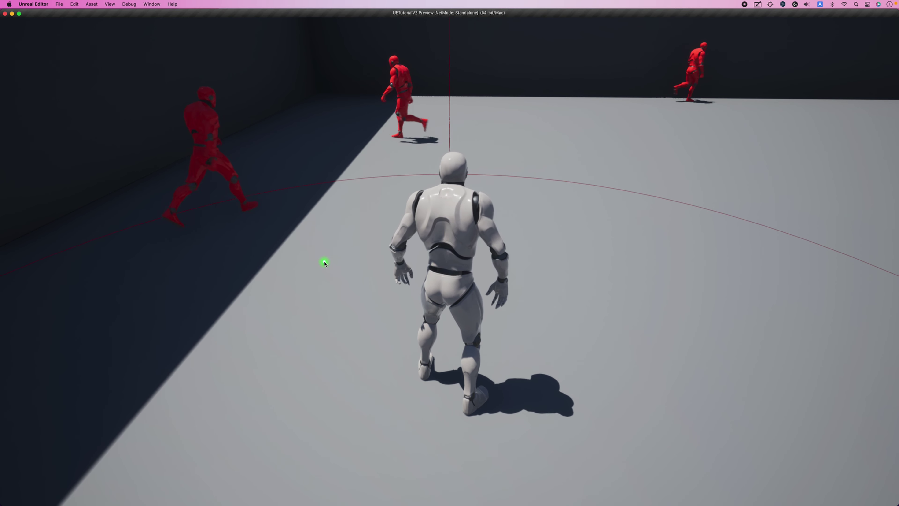
key(a)
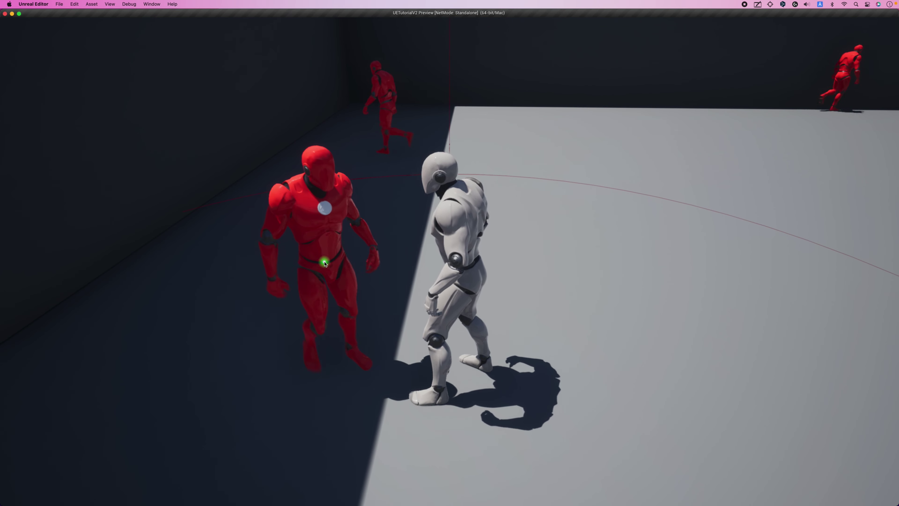